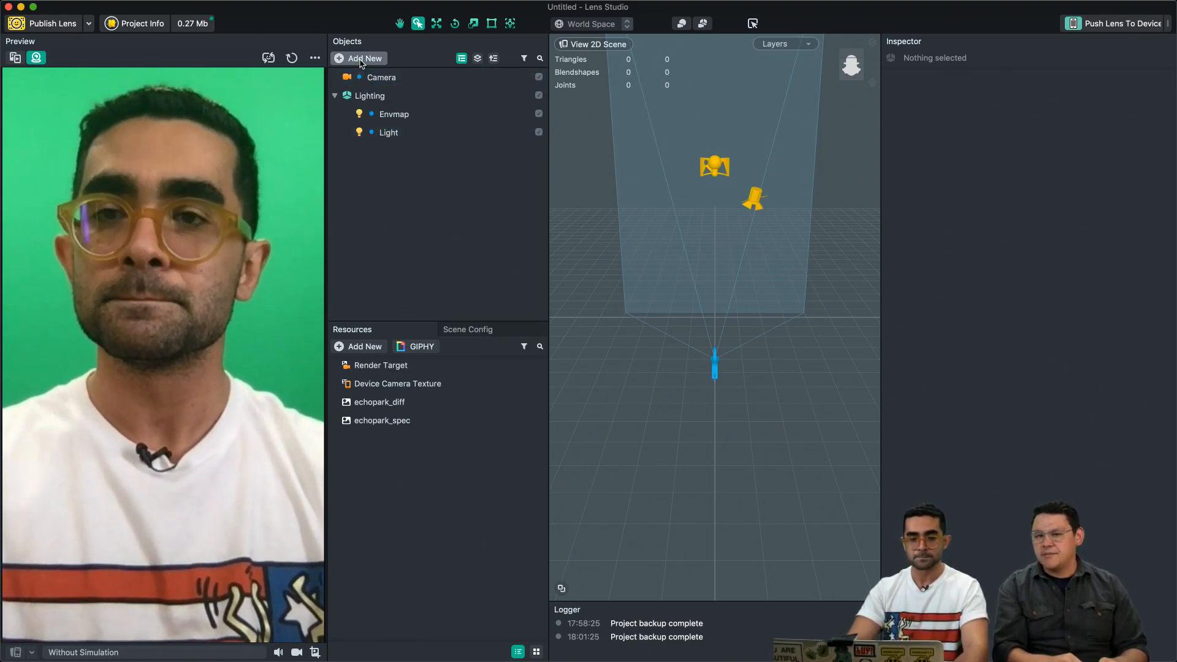
Step: Add a Screen Text object to the scene
click(361, 61)
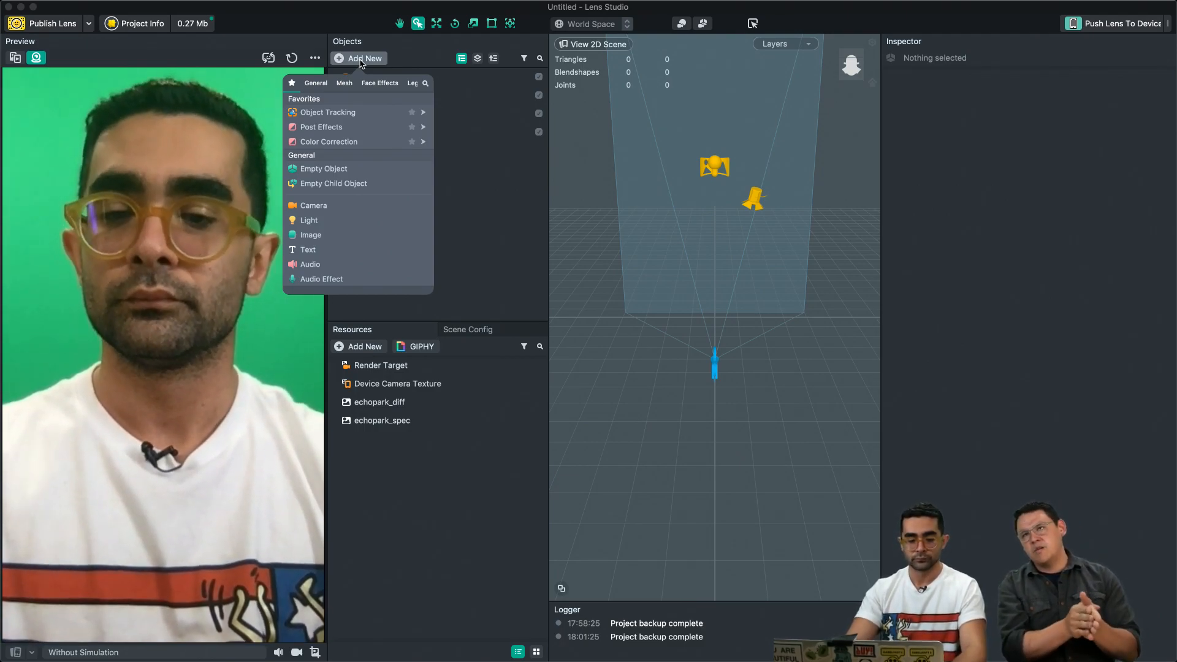
text(tex)
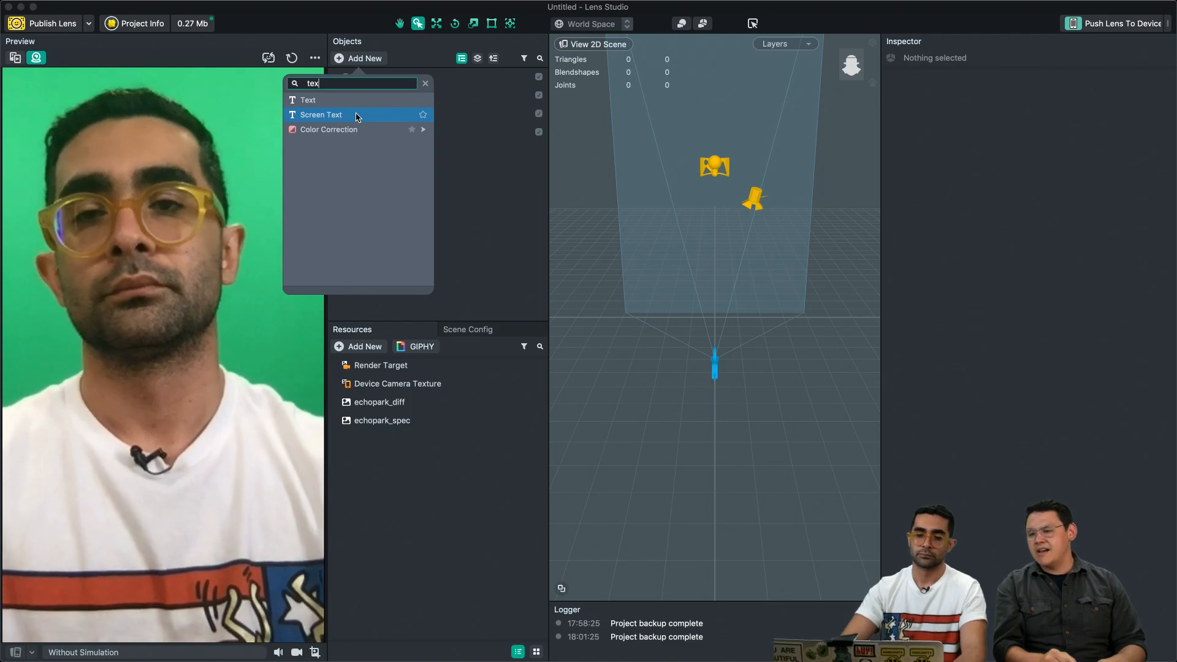
click(356, 115)
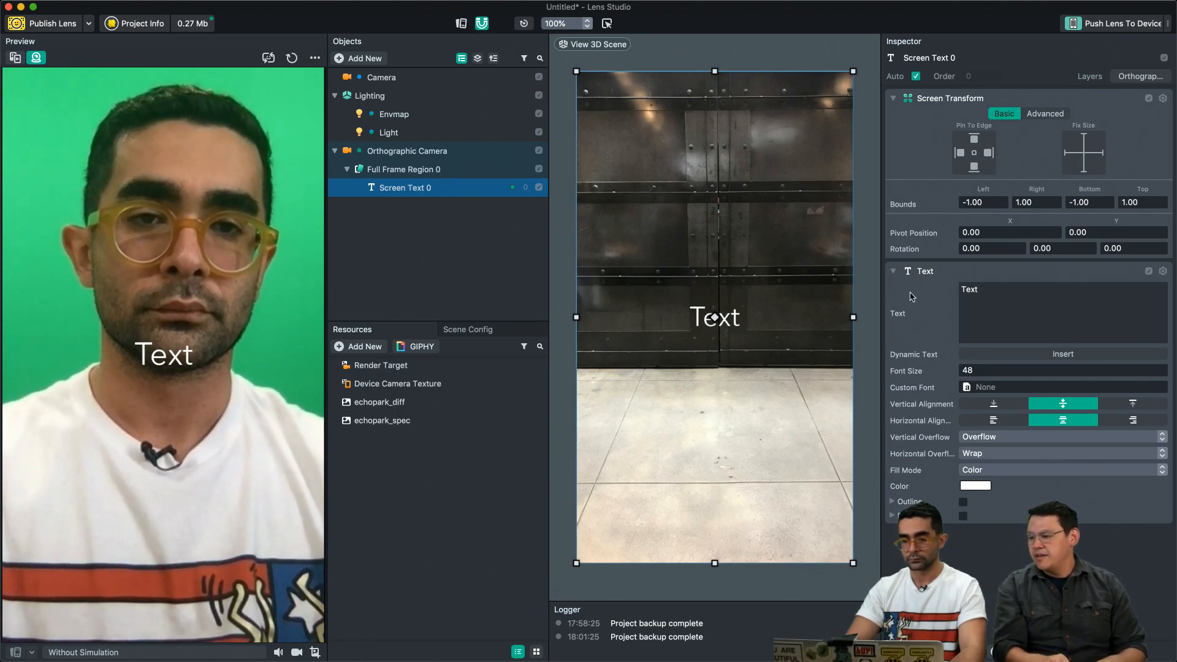
Step: Replace the screen text's placeholder wording with the person's first name
drag(1016, 299, 859, 287)
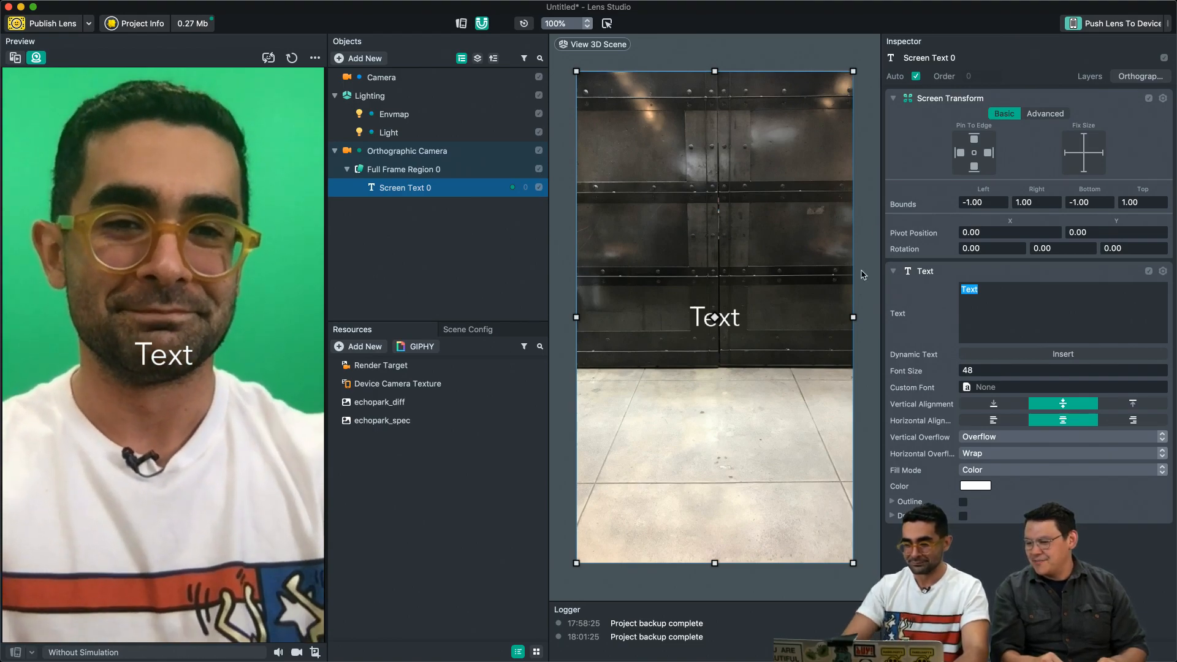
text(a)
key(BackSpace)
text(AM)
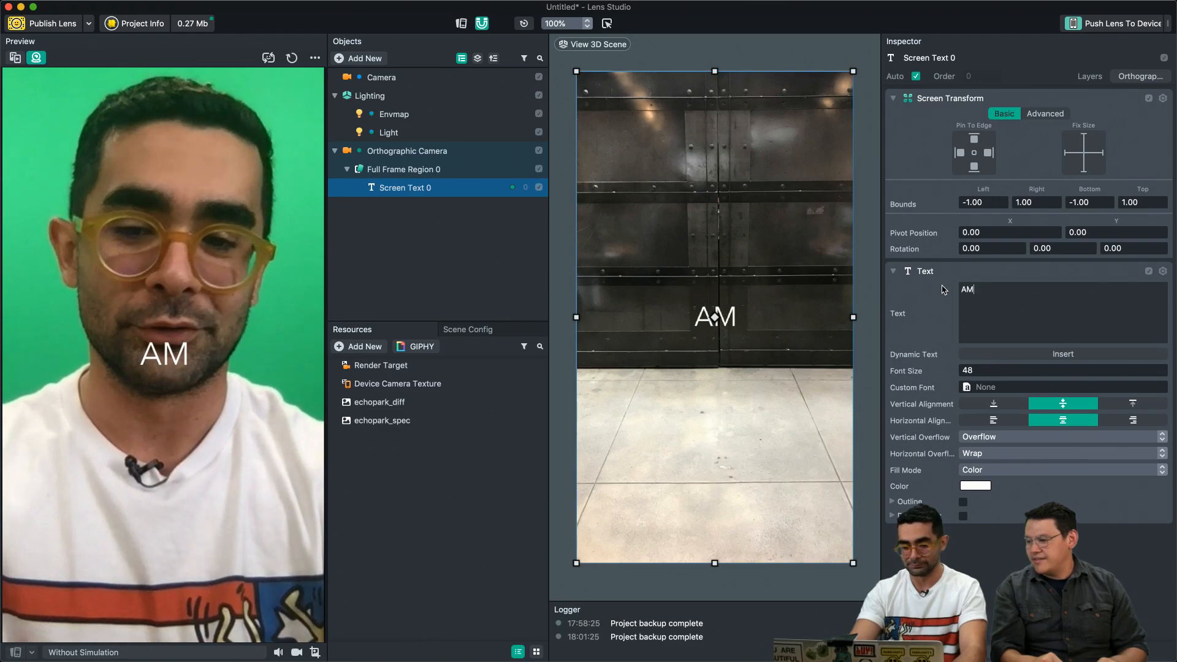
key(BackSpace)
text(mit)
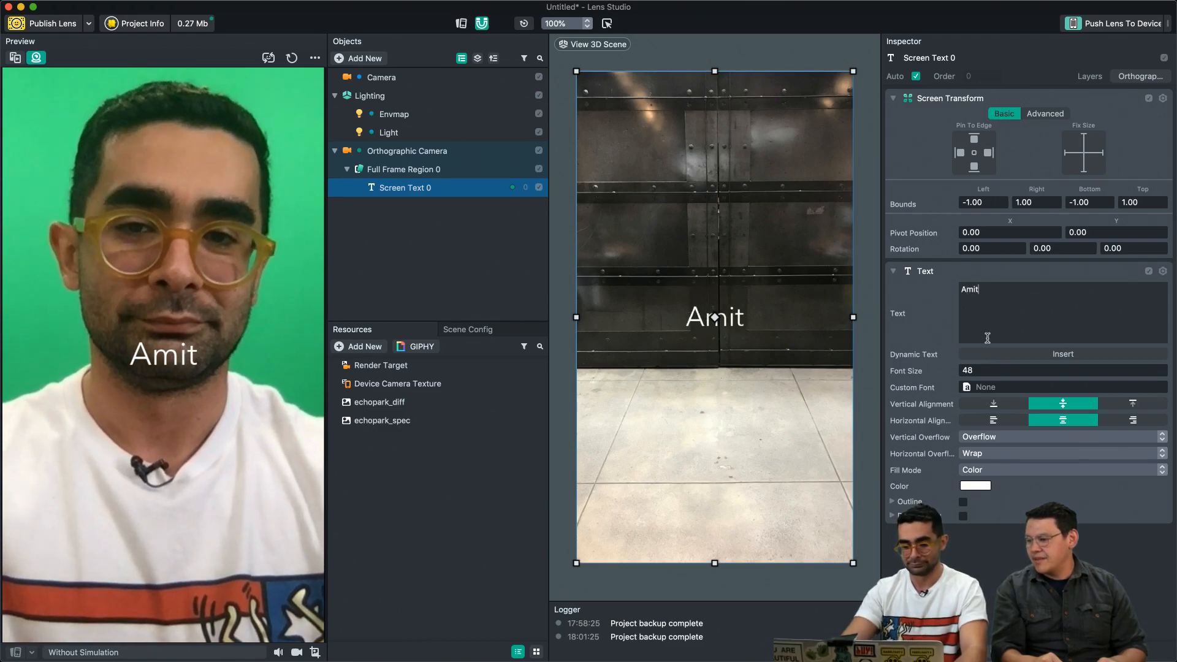
key(BackSpace)
text(r)
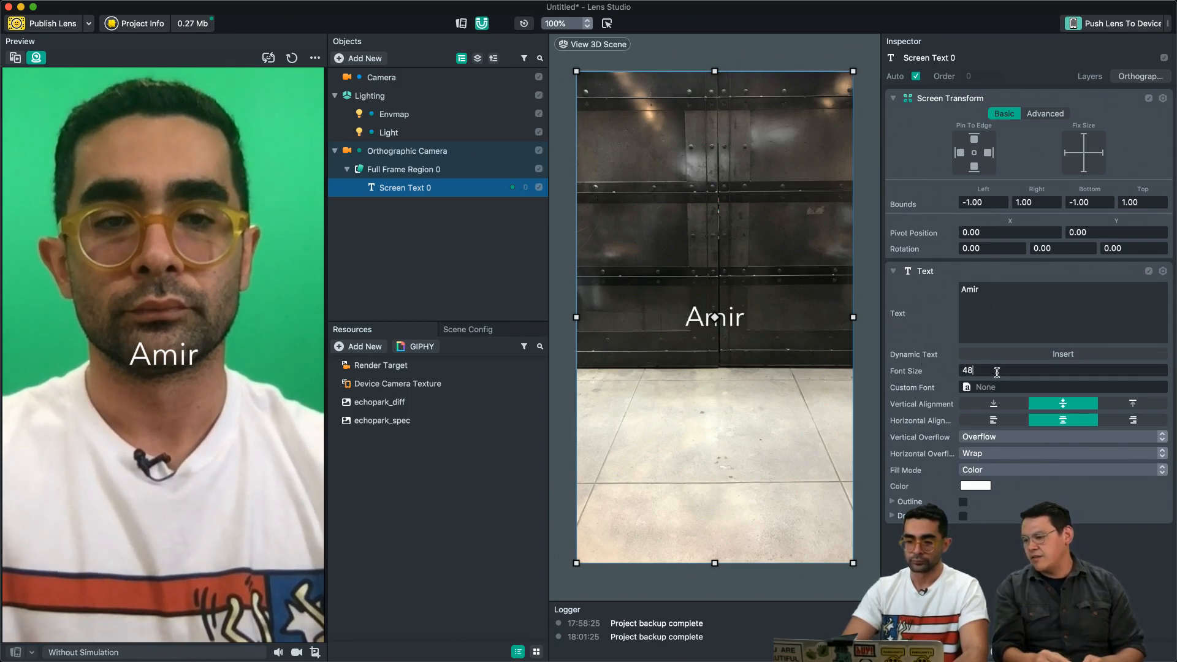
Step: Try font sizes of 80, 120 and 180 on the screen text
drag(997, 373, 909, 373)
text(80)
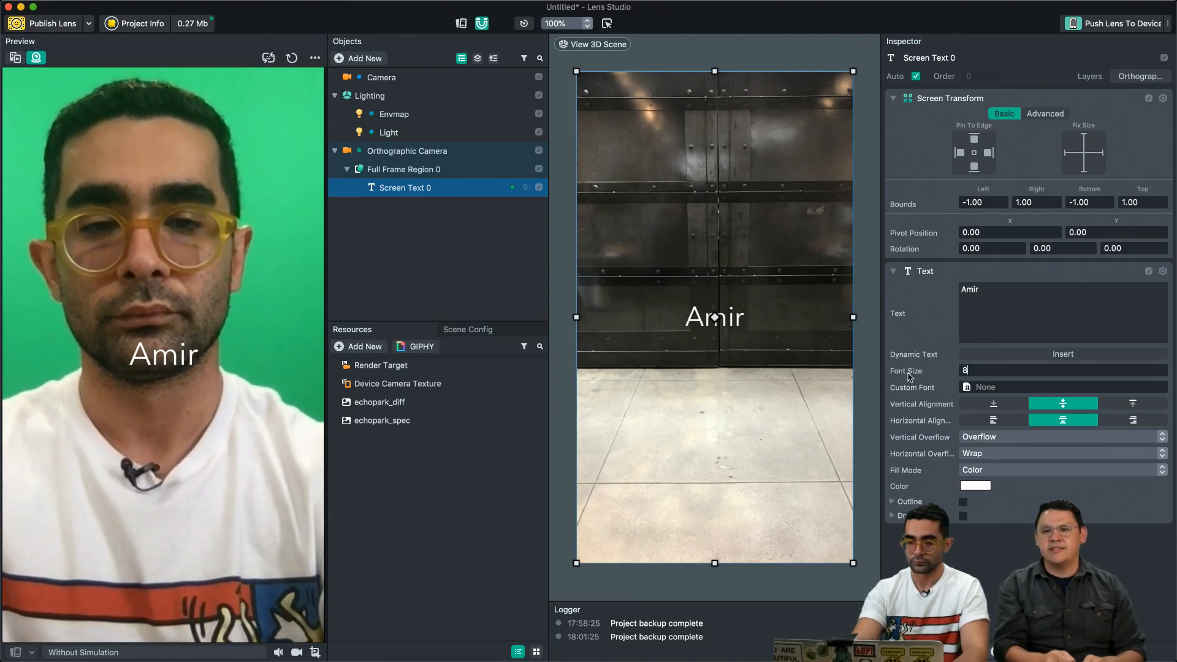
key(Return)
text(120)
key(Return)
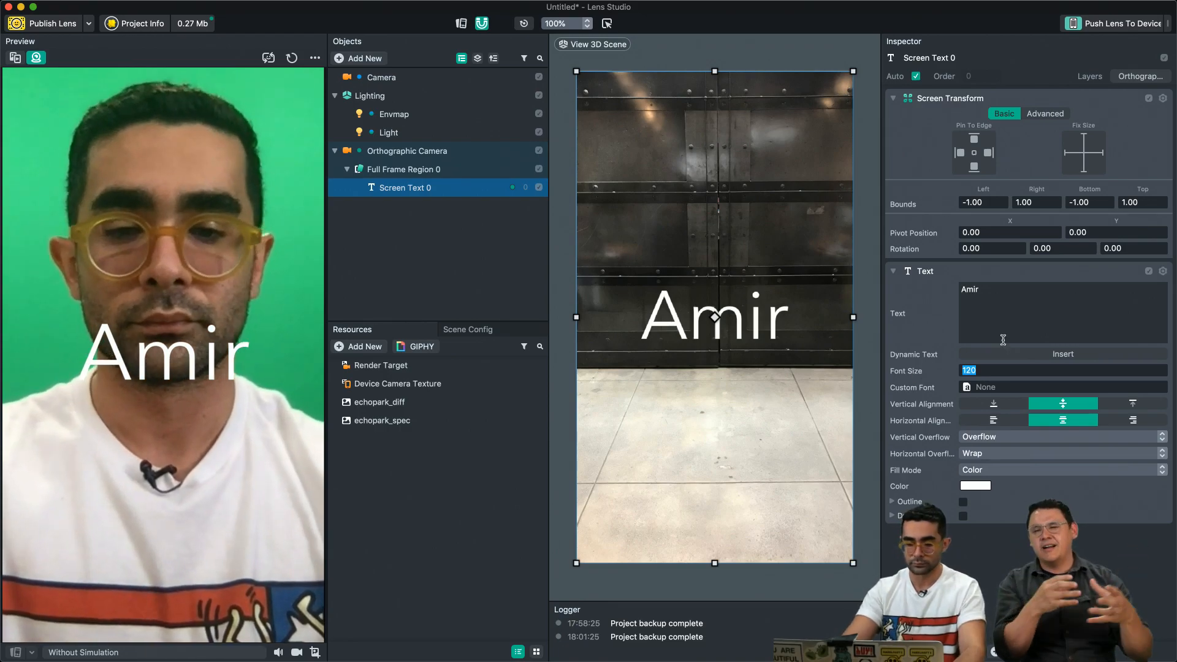
text(180)
key(Return)
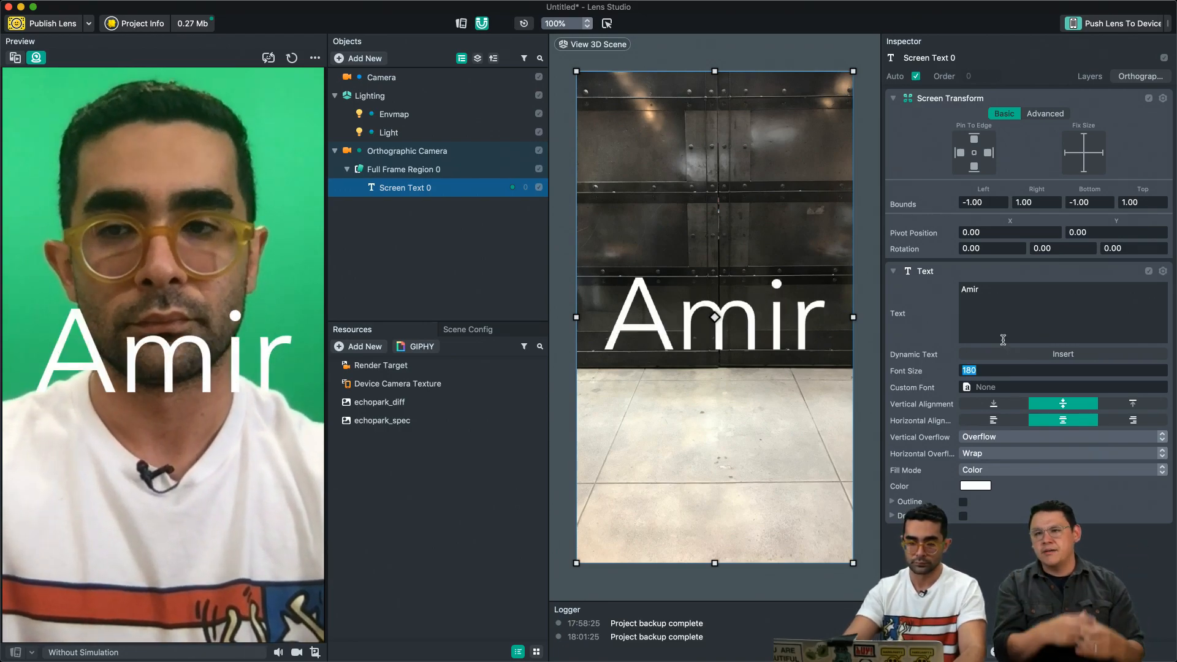
Step: Set the screen text's font size to 90
text(90)
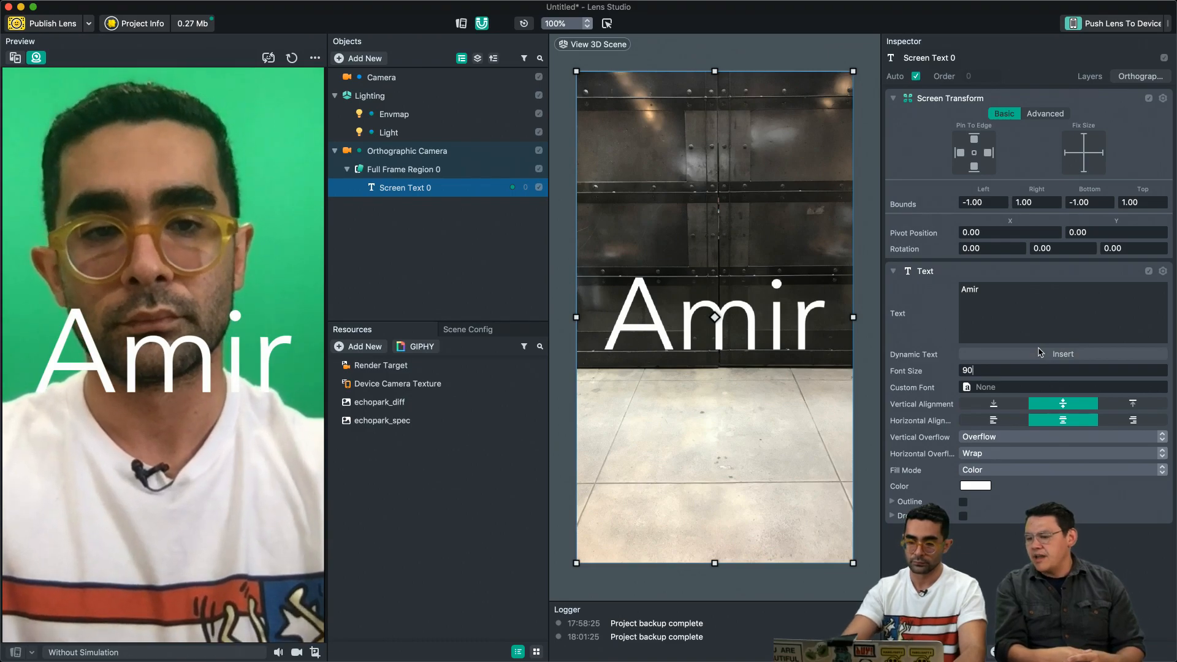
key(Return)
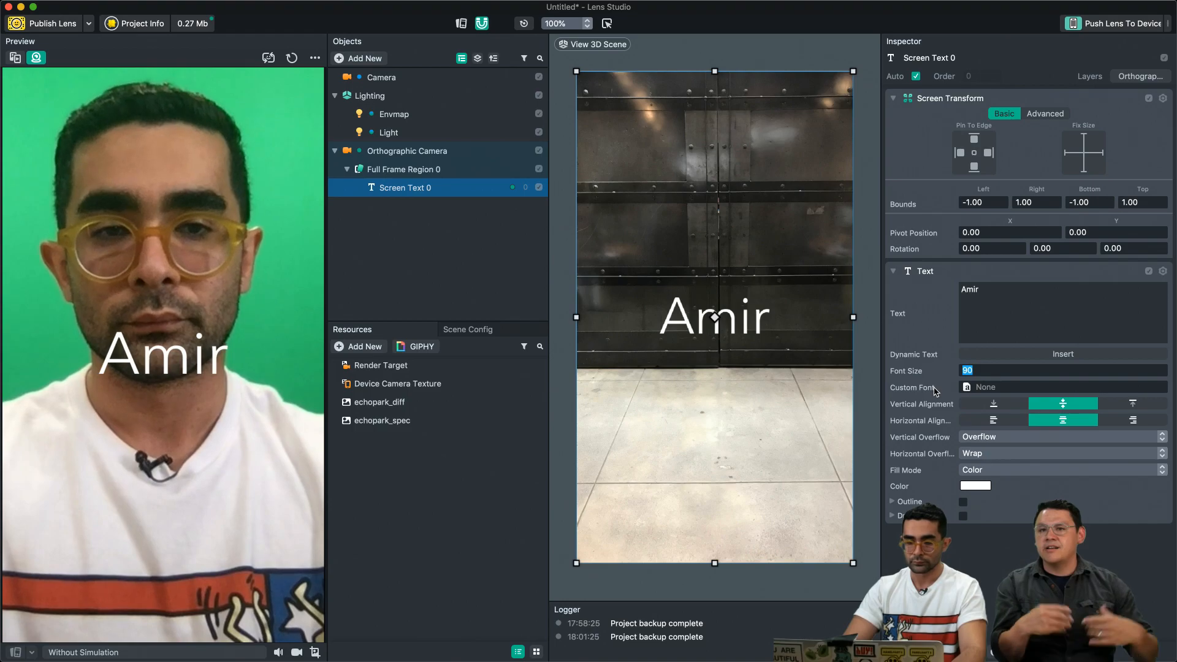
click(743, 353)
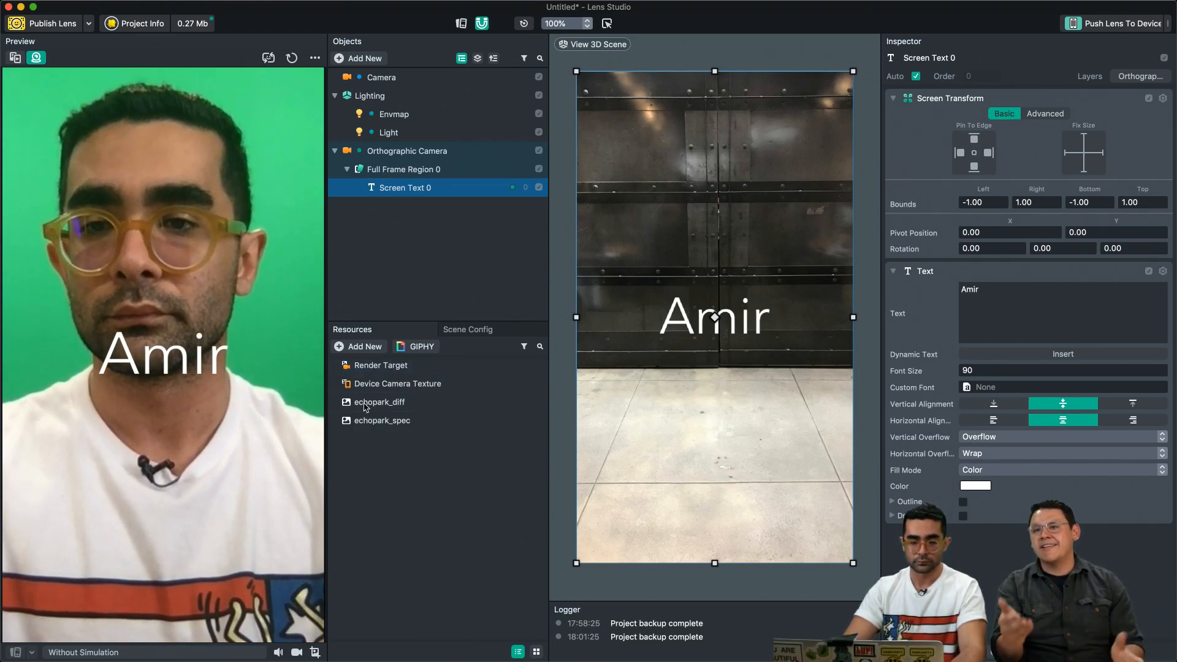
Step: Add the VT323 font to the project resources and assign it as the screen text's custom font
click(361, 348)
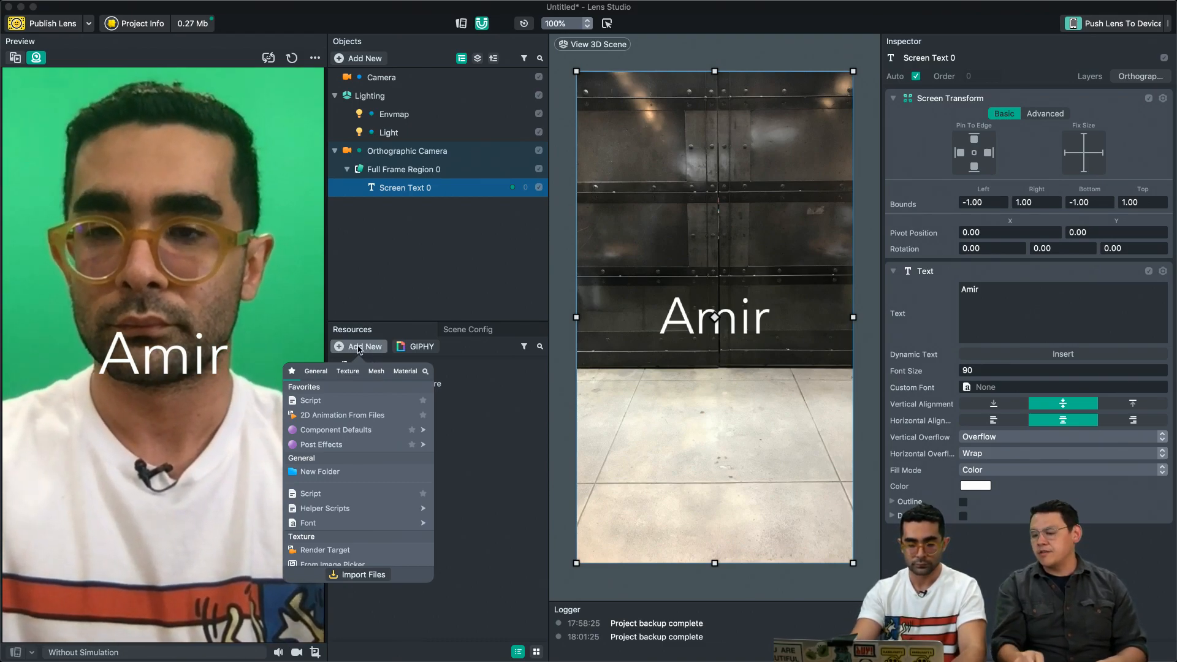
text(fon)
mouse_move(343, 396)
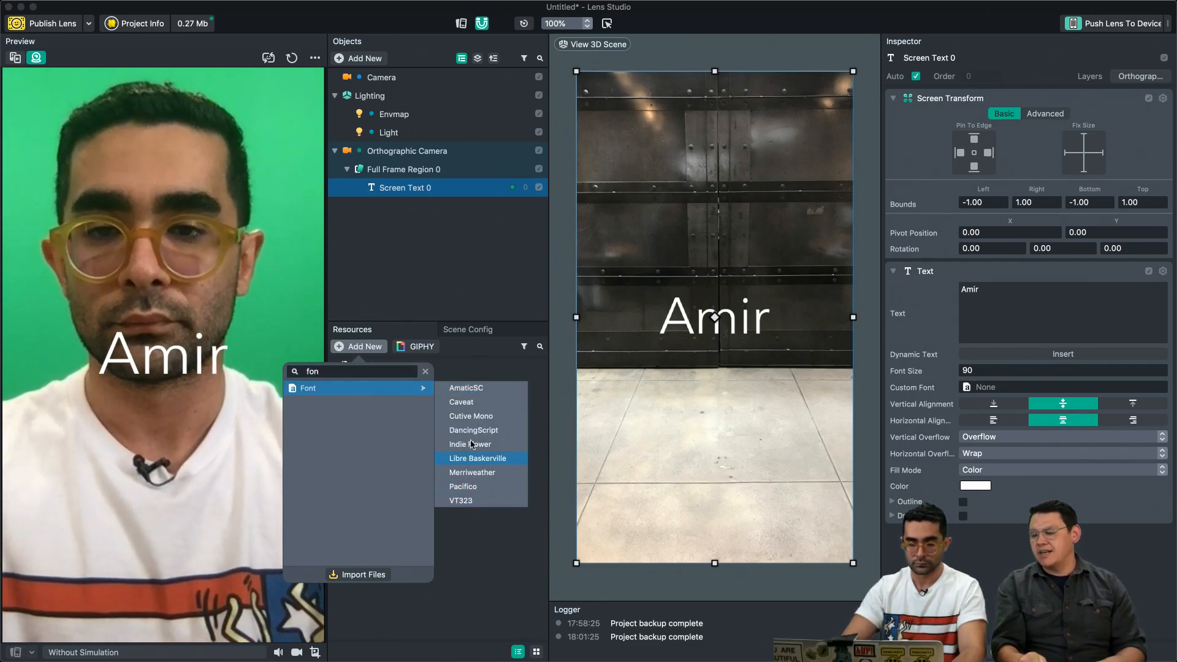
click(462, 501)
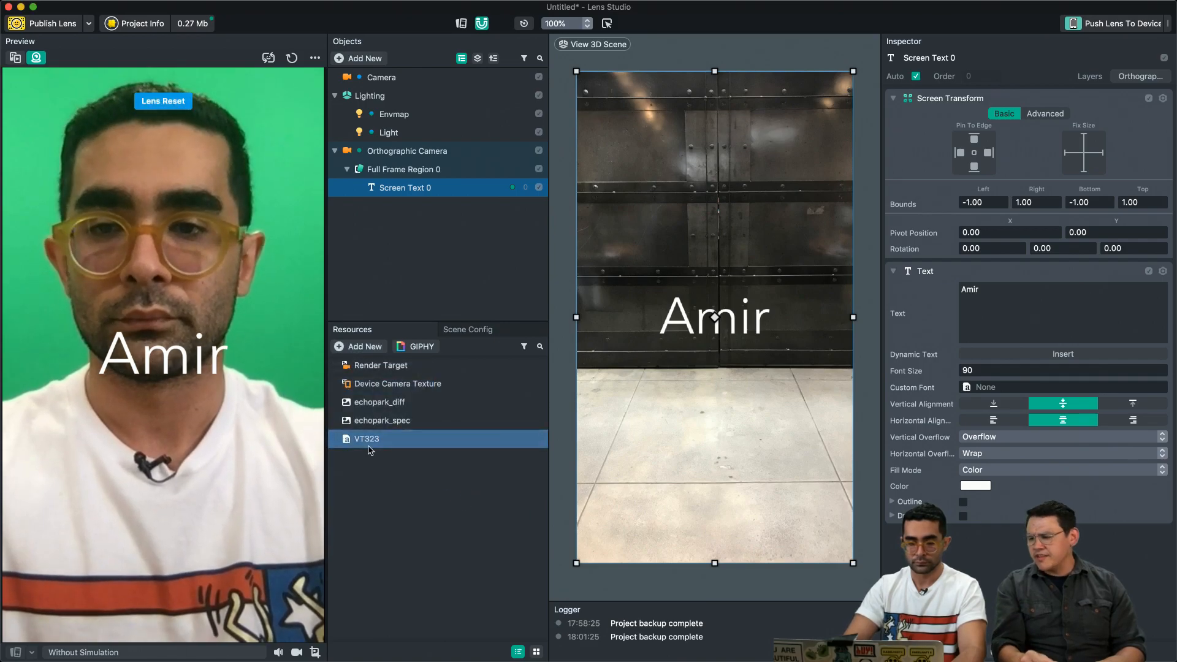
drag(368, 441, 687, 448)
drag(996, 390, 996, 389)
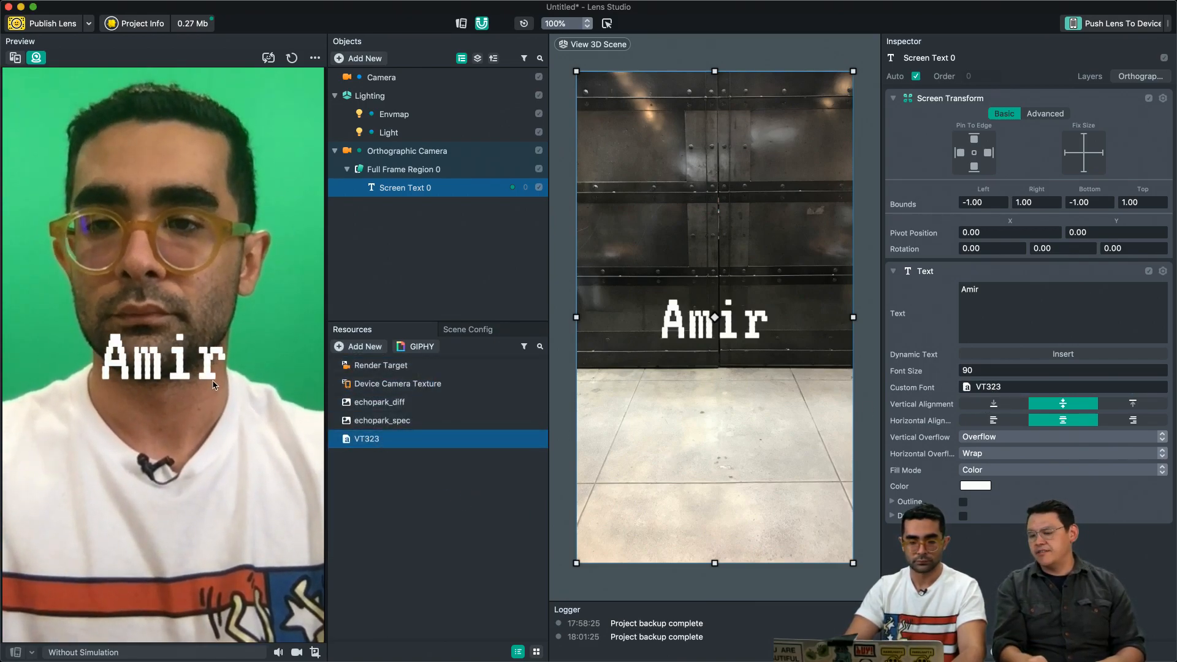
Step: Add the Indie Flower font to the resources, try it on the screen text, and reassign VT323 as the custom font
click(368, 347)
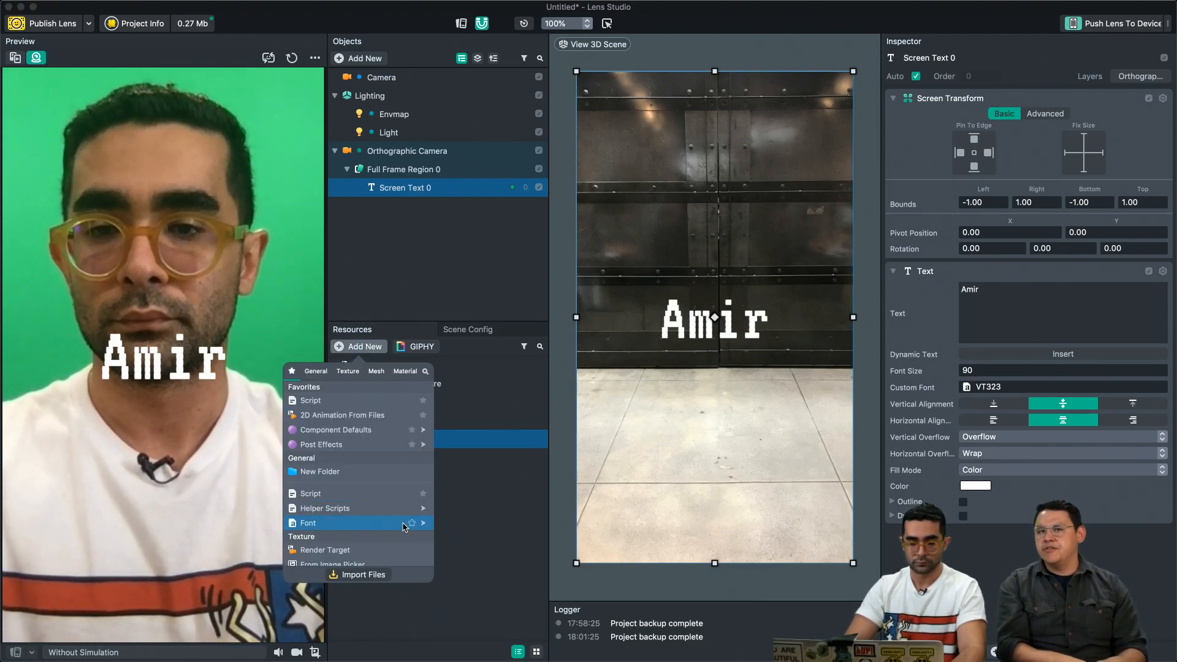
mouse_move(332, 523)
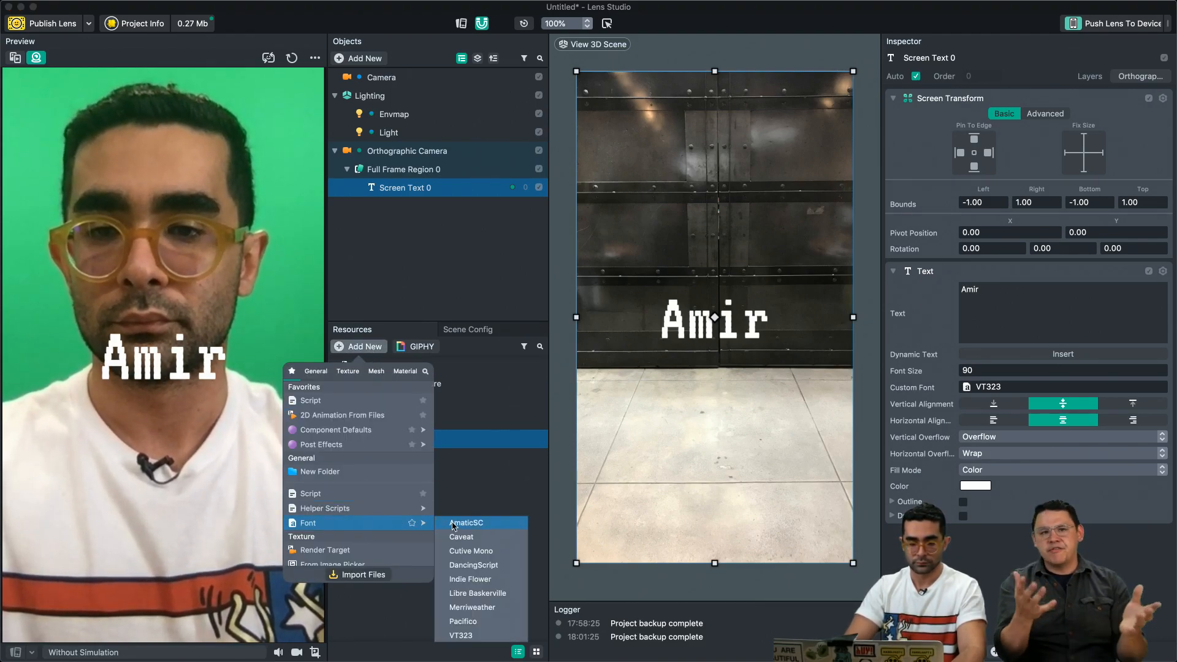
click(471, 578)
drag(377, 459, 992, 389)
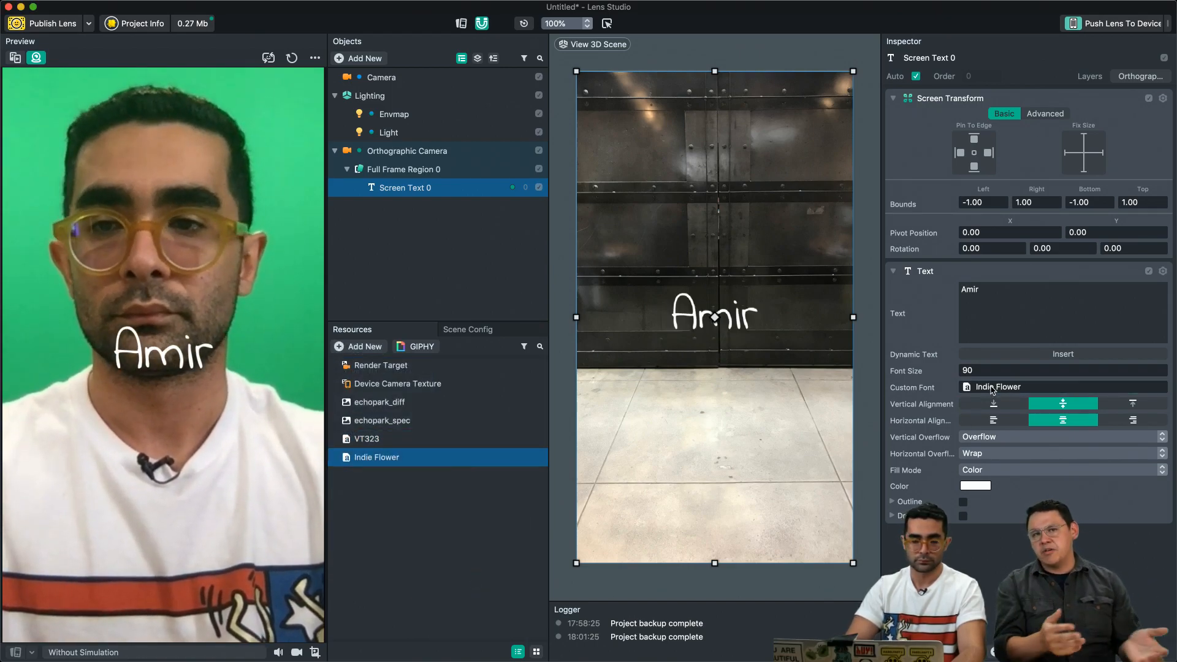
drag(375, 439, 1035, 390)
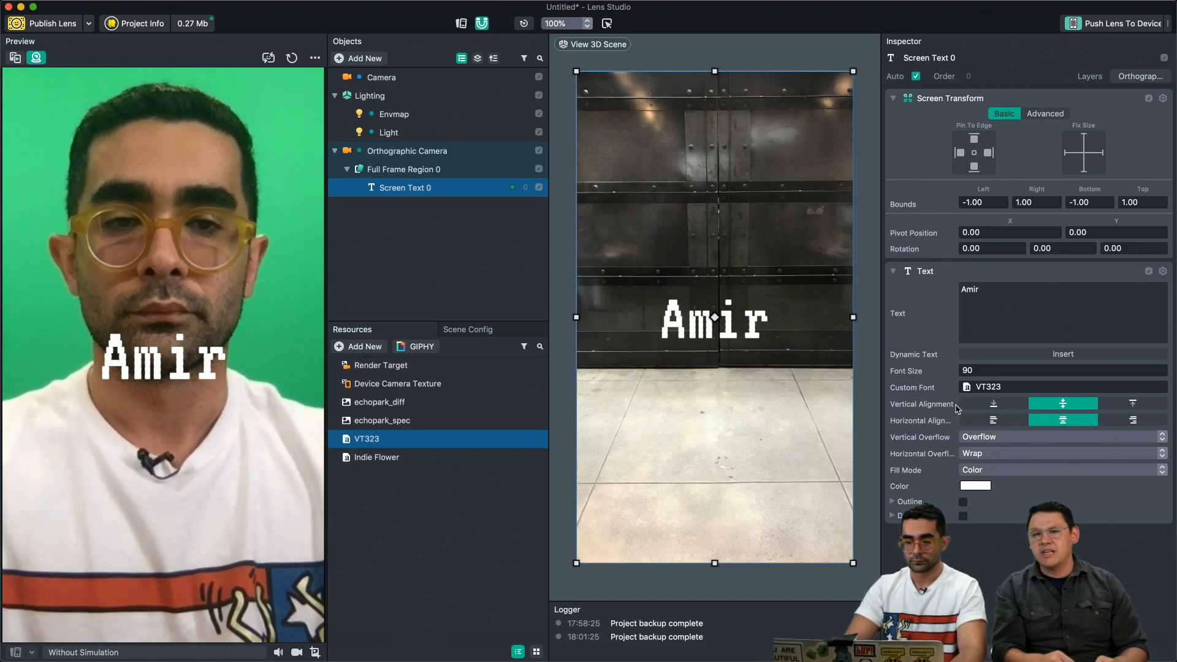
Step: Compare bottom, centre and top vertical alignment of the text within its full-frame bounds, ending on centre
click(1012, 406)
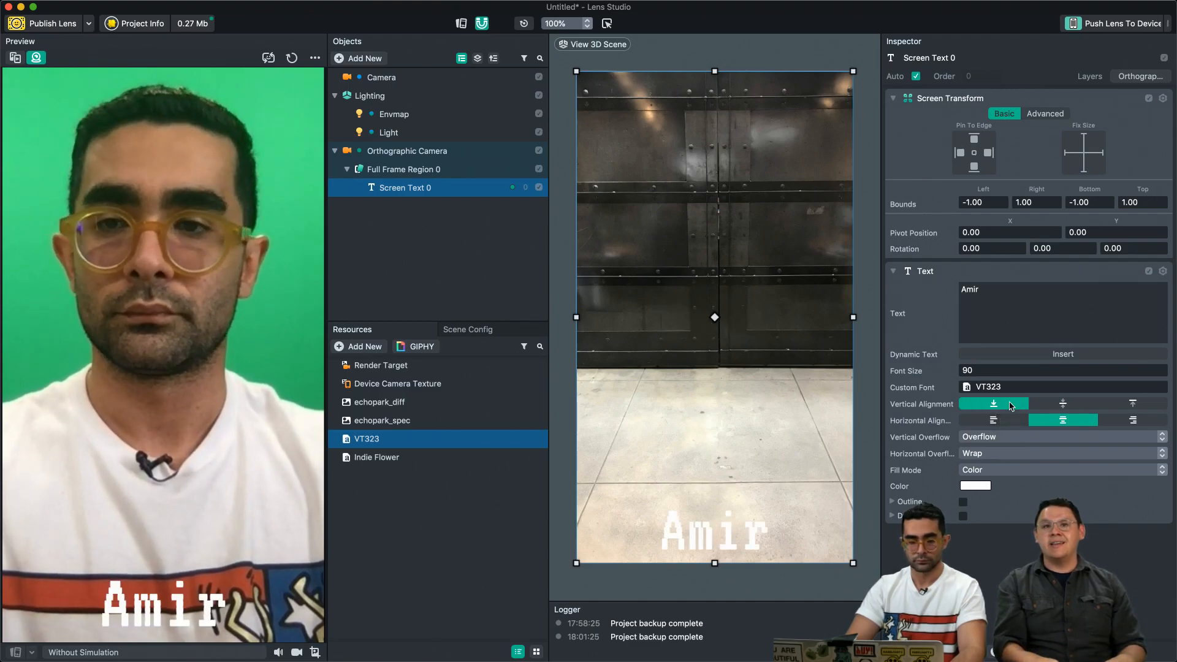
click(1064, 404)
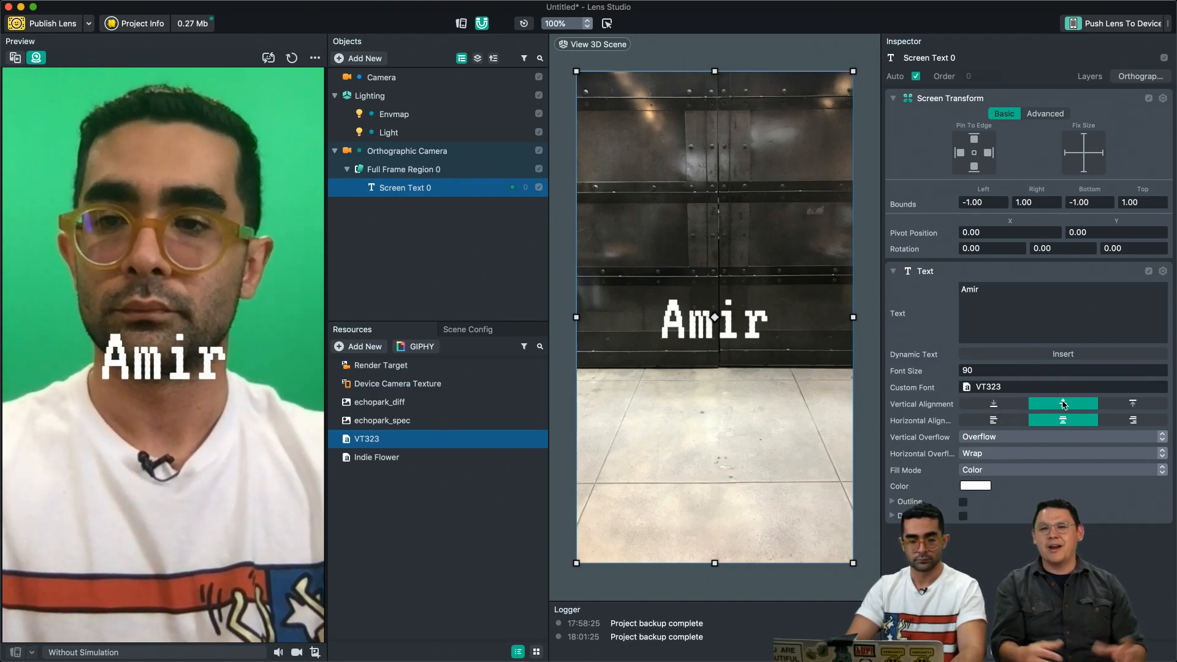
click(1128, 405)
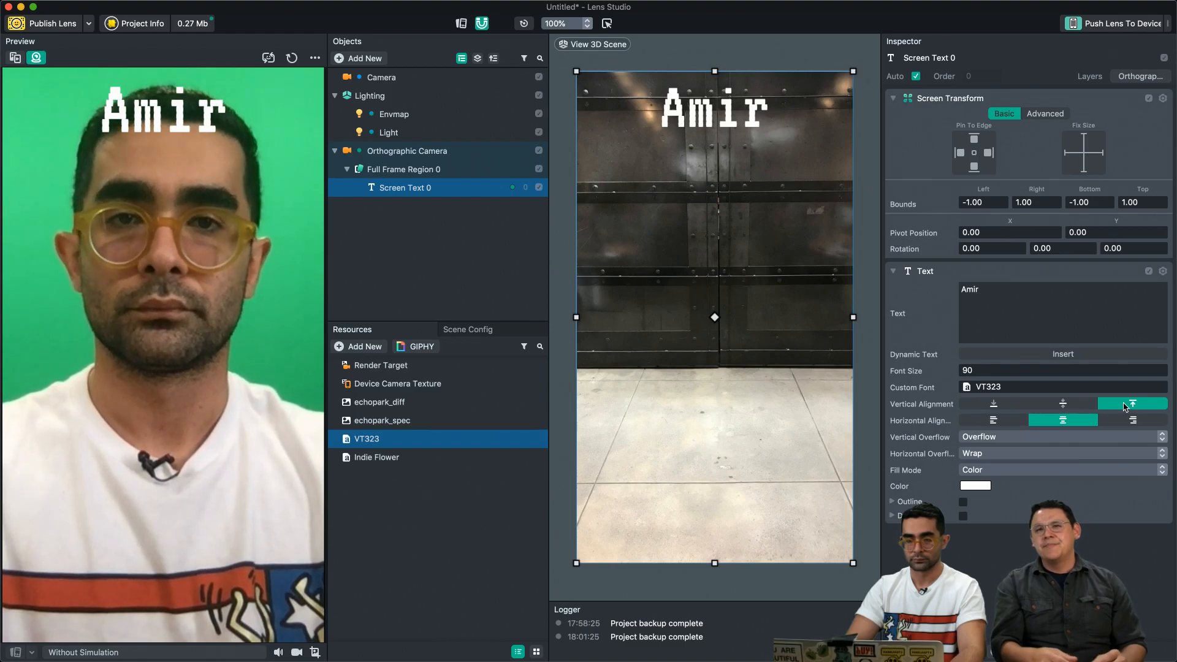
click(1070, 406)
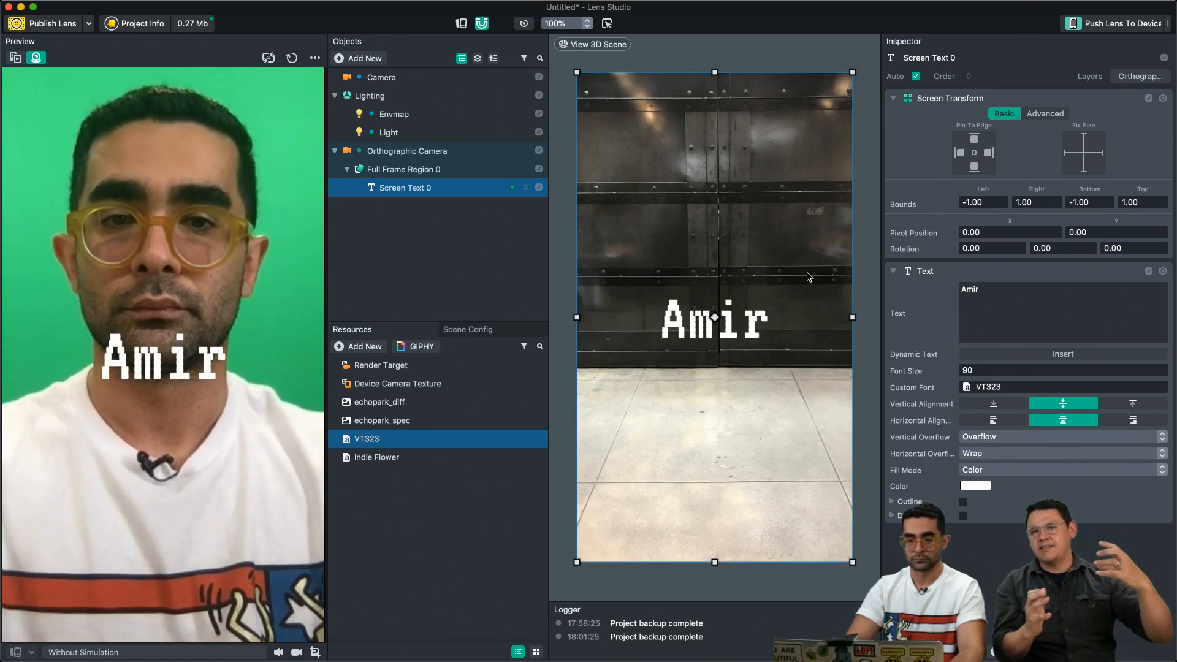
scroll(588, 129, down, 3)
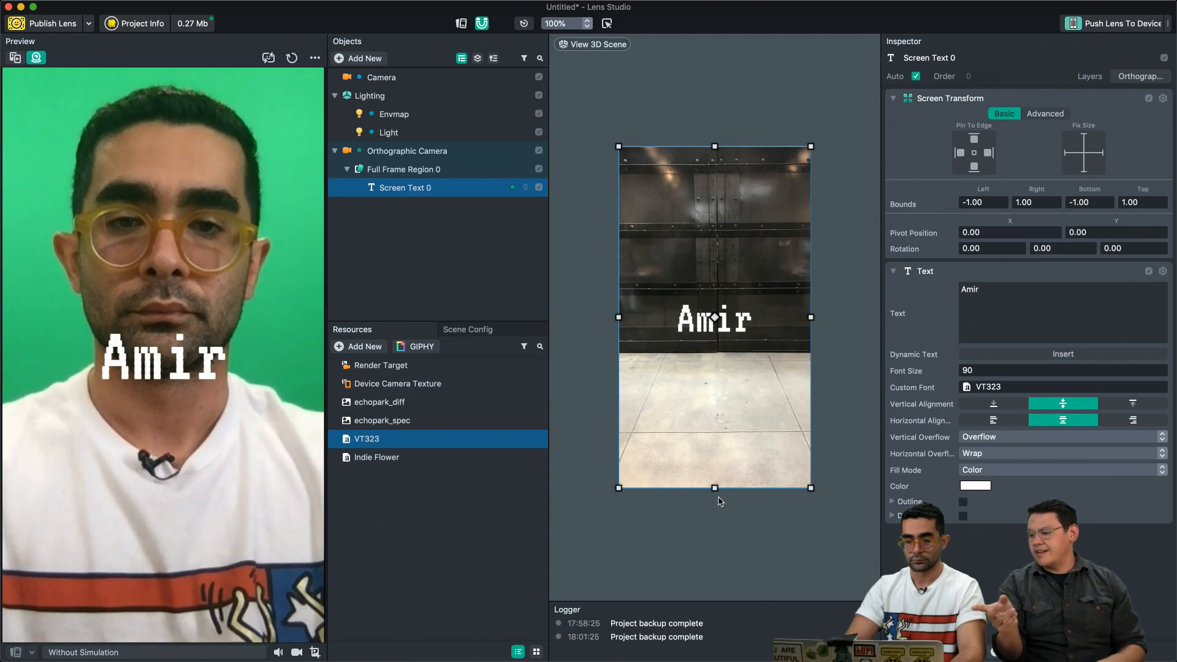
click(994, 403)
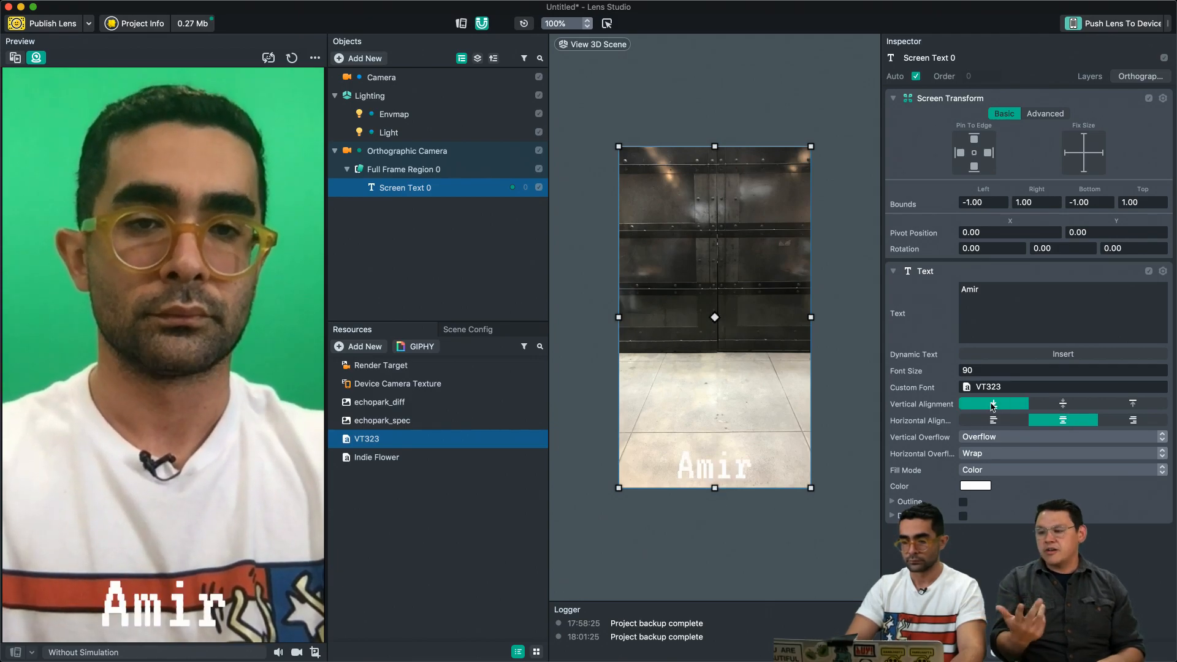
click(1132, 404)
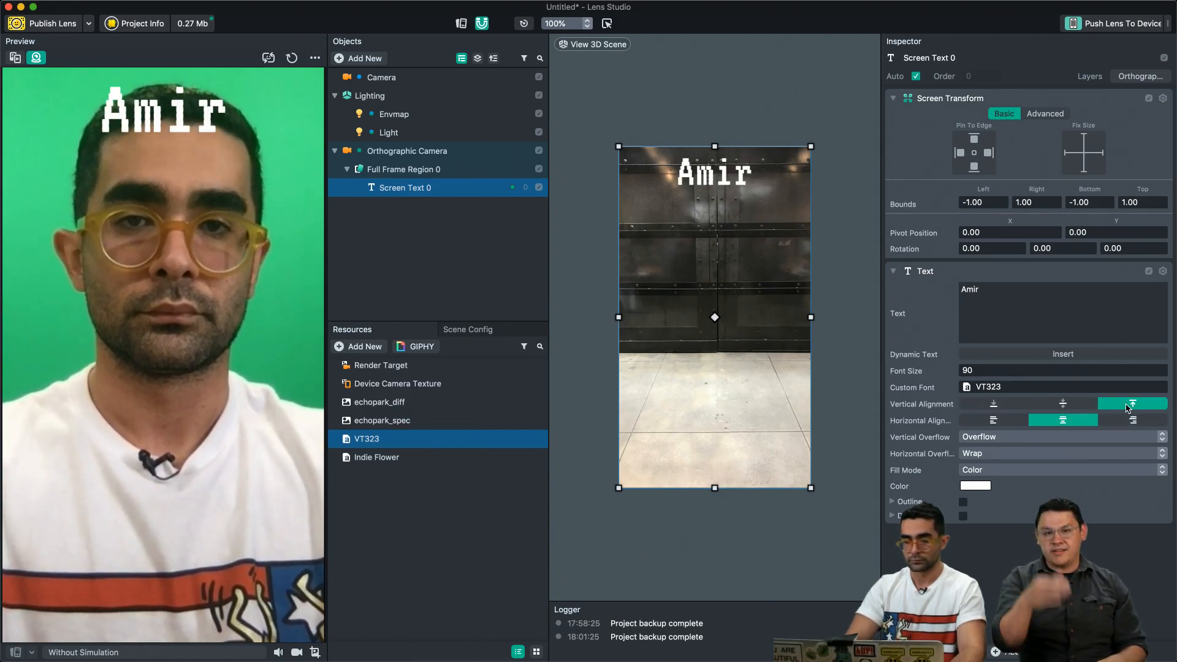
click(1068, 404)
click(1019, 403)
click(1064, 403)
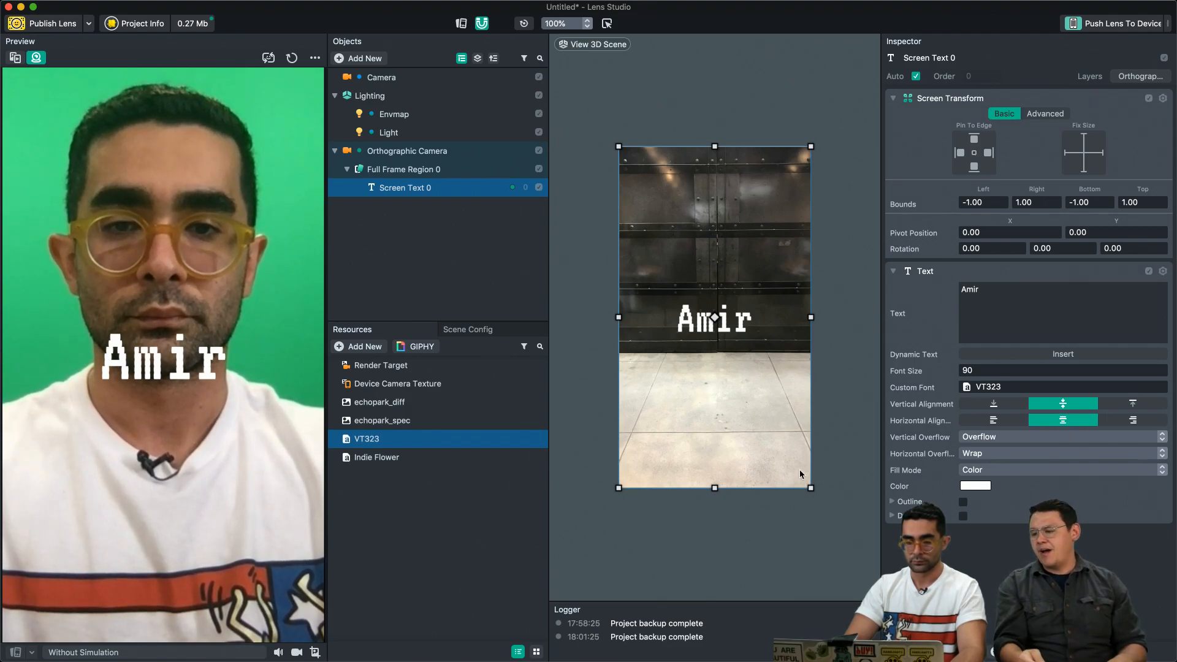
Step: Shrink the screen text's bounding box vertically to a bottom bound of about -0.33 and a top bound of about 0.37
drag(715, 488, 715, 373)
drag(715, 146, 715, 254)
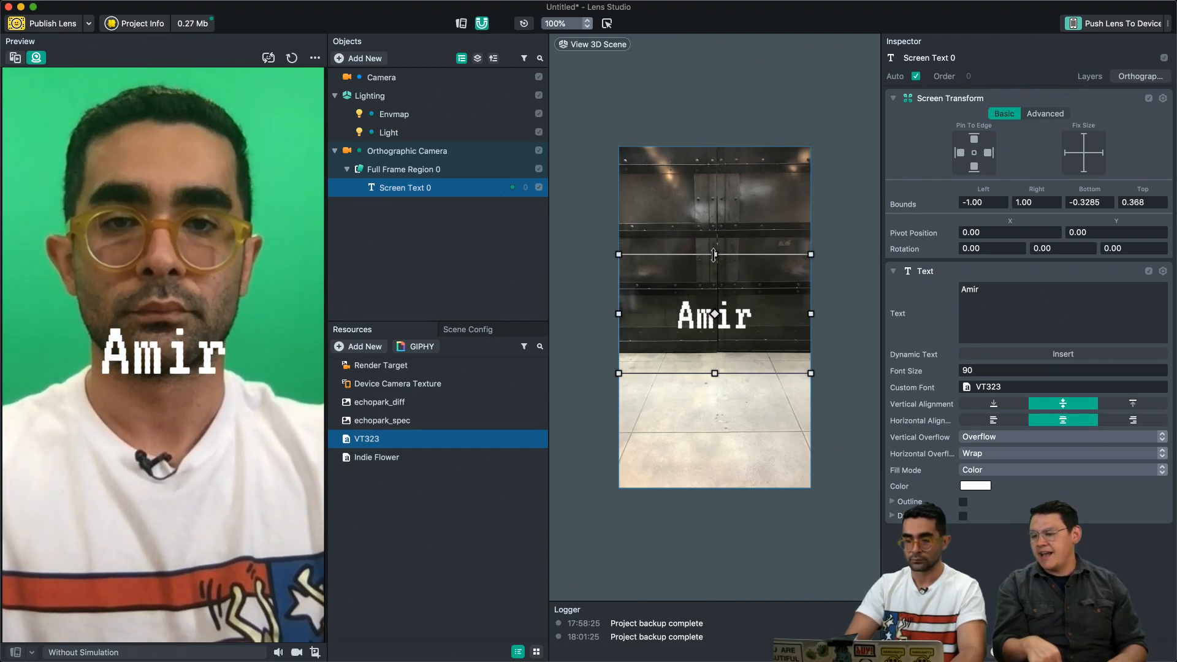
Step: Compare bottom, top and centre vertical alignment of the text within the shortened bounding box, ending on centre
click(995, 404)
click(1134, 404)
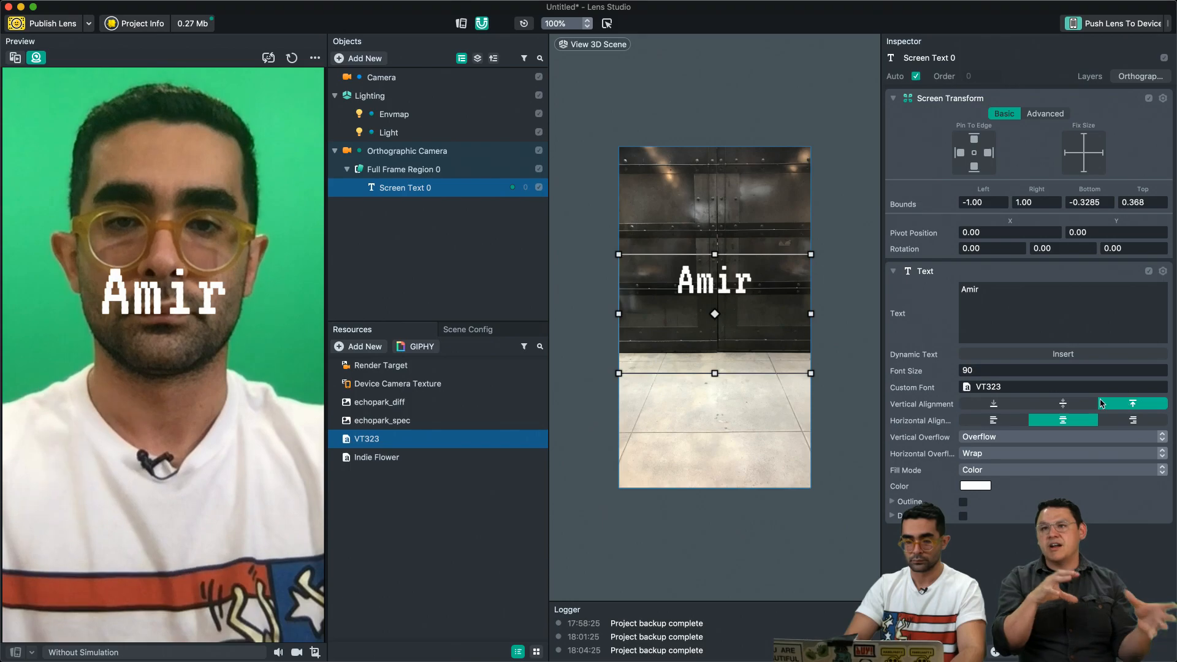
click(1064, 404)
click(1003, 406)
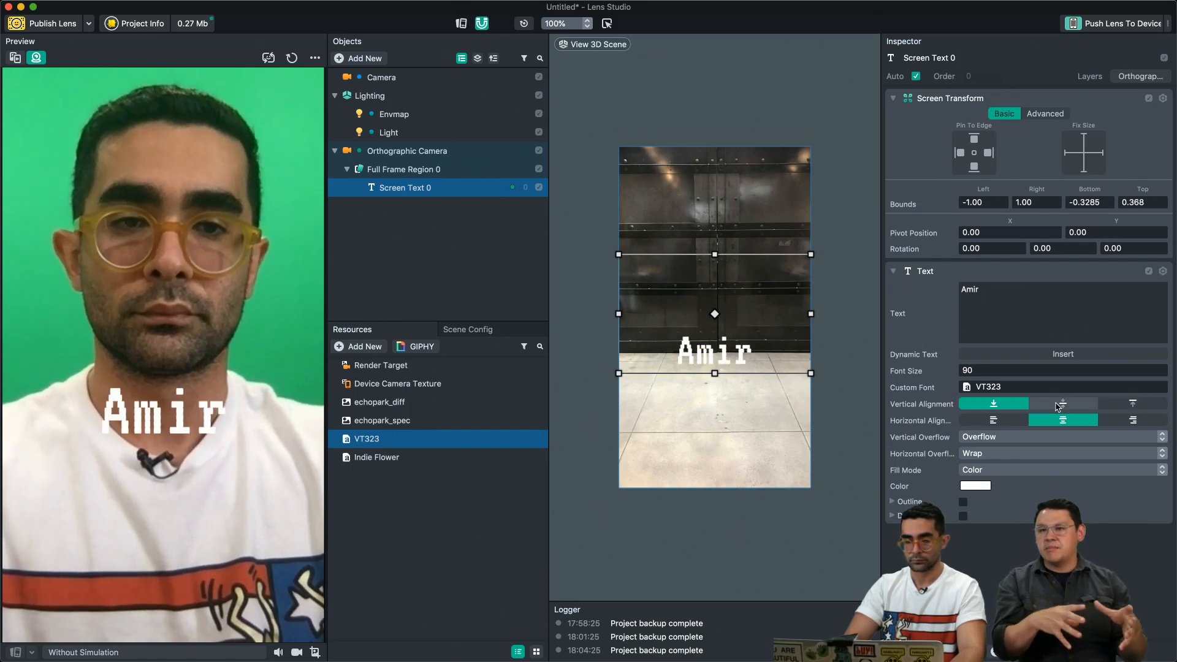
click(1056, 405)
click(1118, 405)
click(1033, 406)
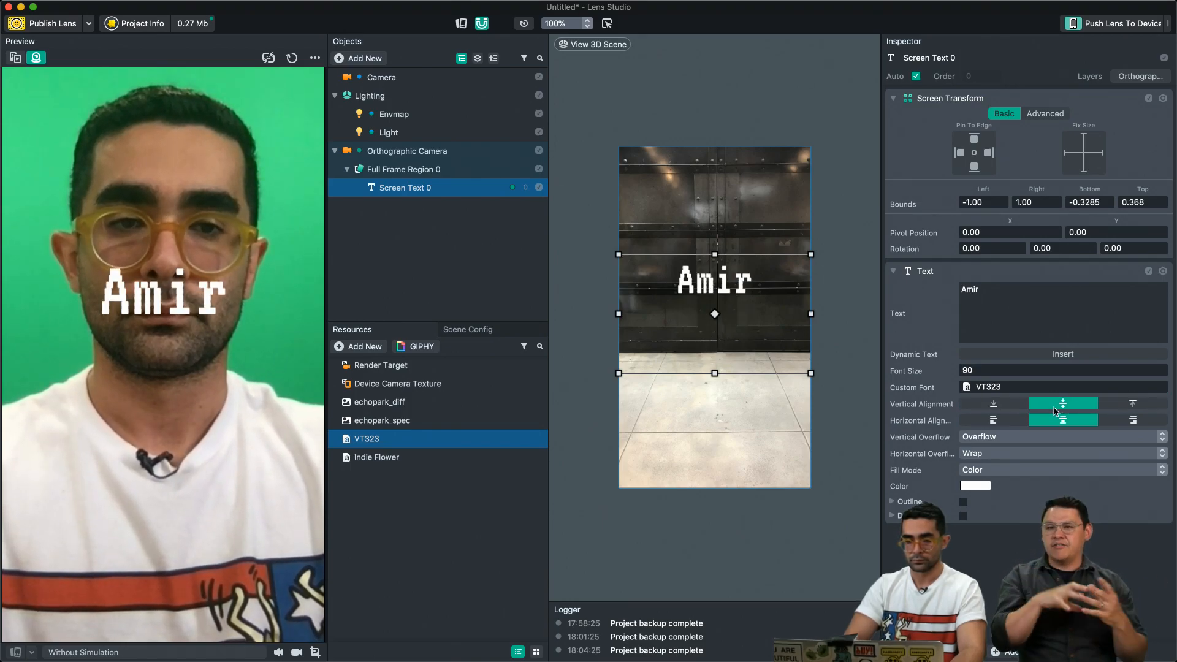
click(998, 407)
click(1063, 404)
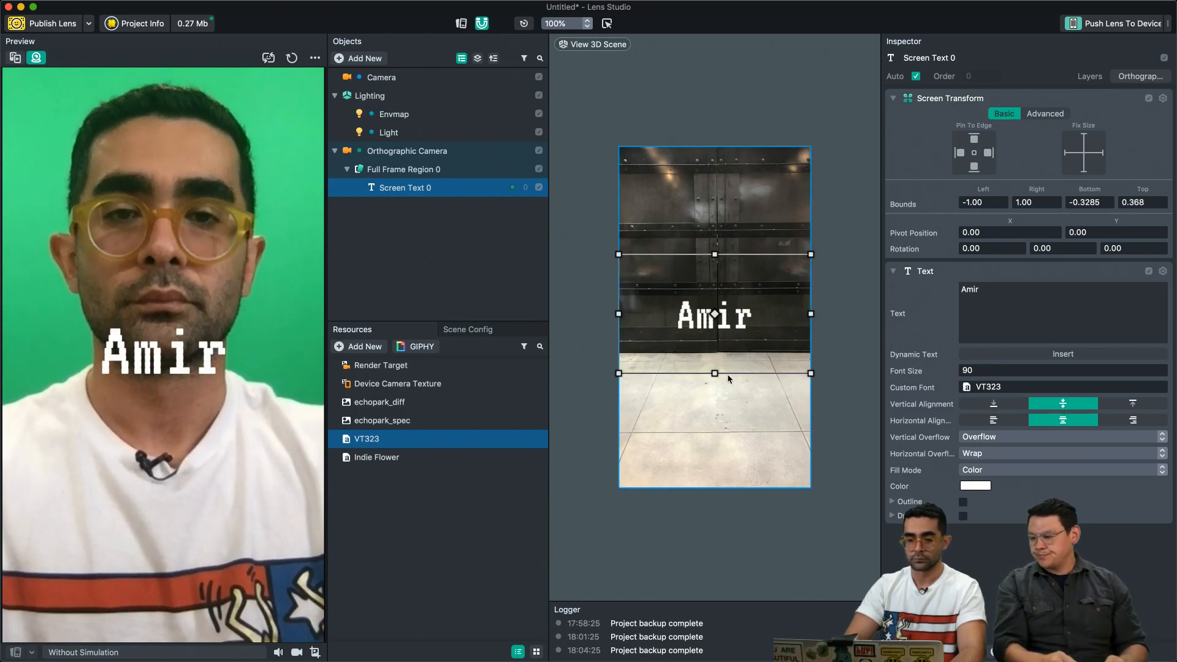
Step: Stretch the text's bounding box back to bottom -1.00 and top 1.00, and compare left, centre and right horizontal alignment, ending on centre
drag(715, 373, 715, 489)
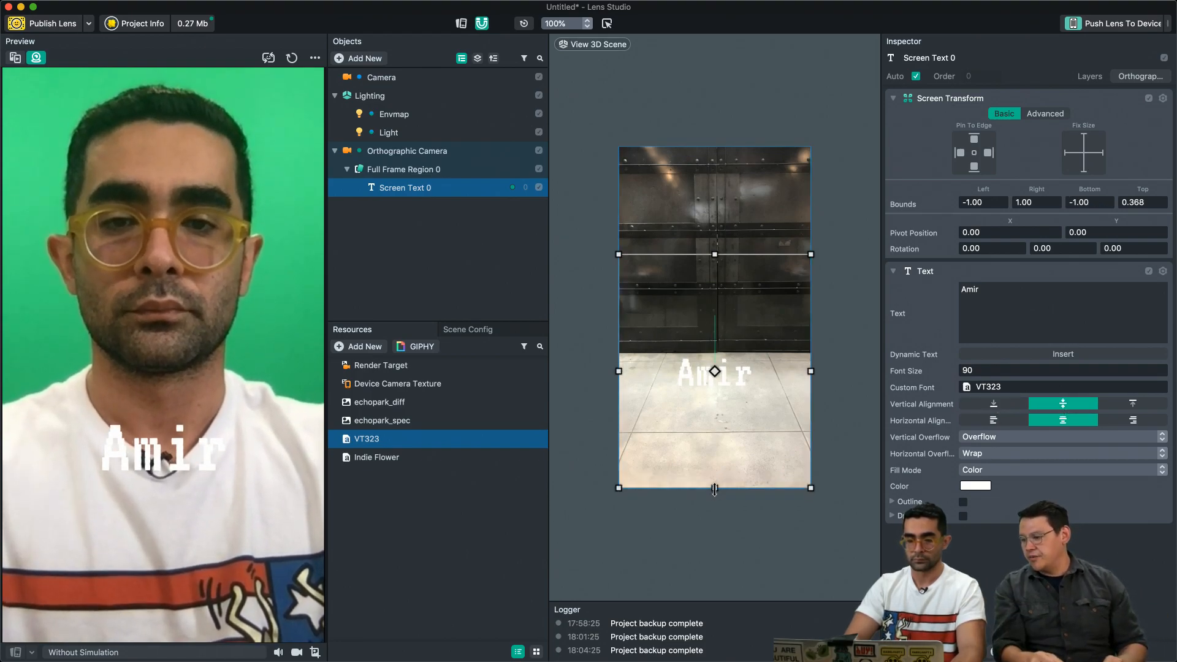
drag(715, 254, 715, 147)
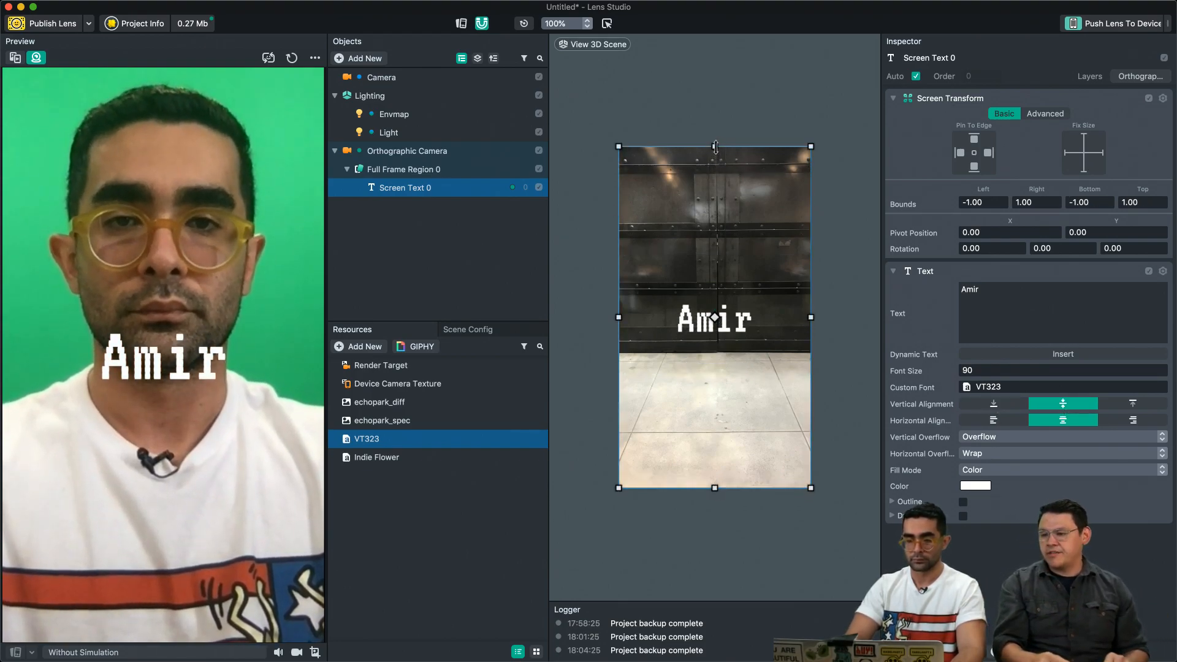
click(994, 421)
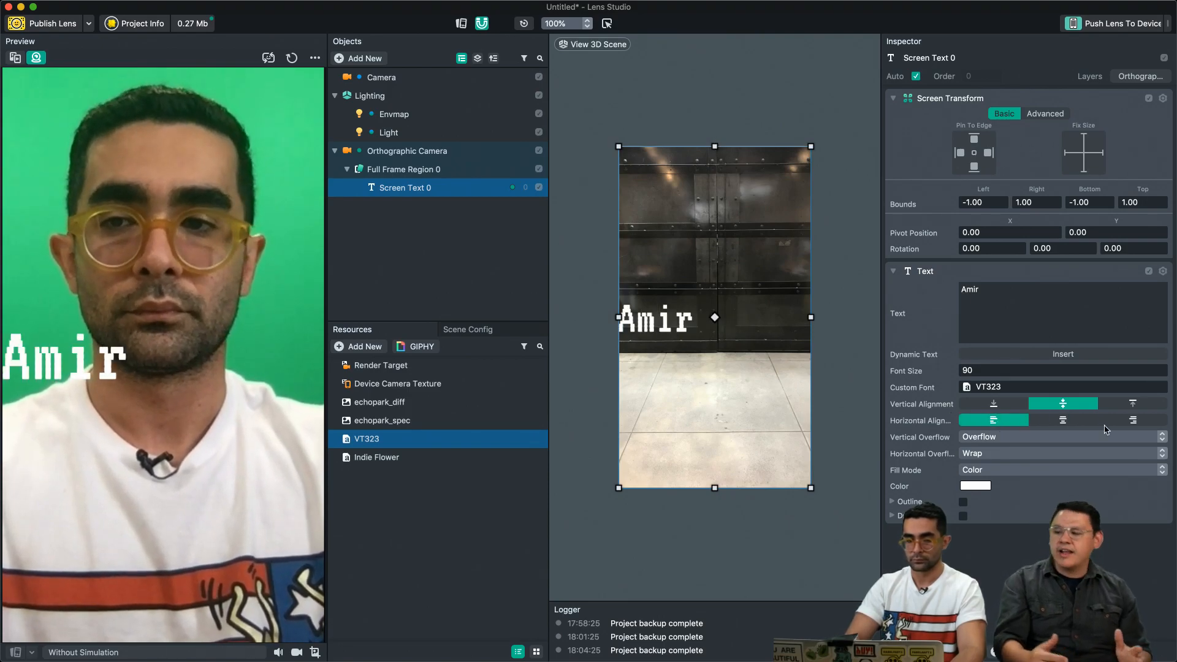
click(1063, 420)
click(1133, 421)
click(1063, 420)
click(994, 421)
click(1073, 422)
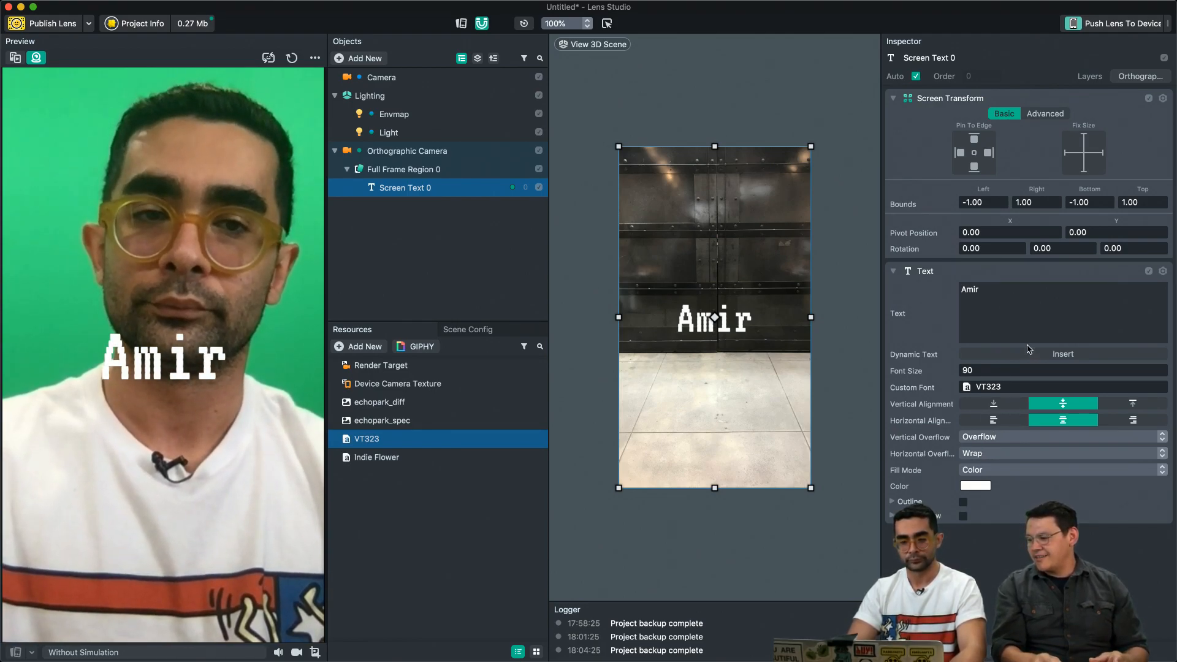
Step: Replace the screen text's wording with "A long time ago in a galaxy far far away"
drag(1043, 304, 901, 282)
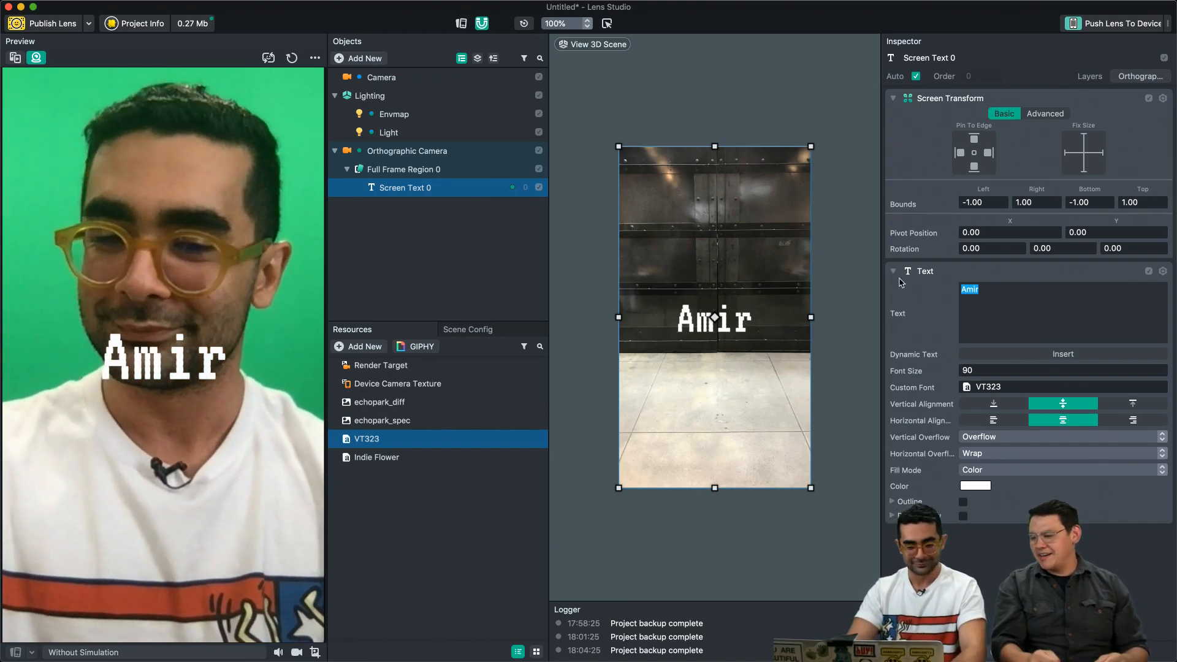
text(A long t)
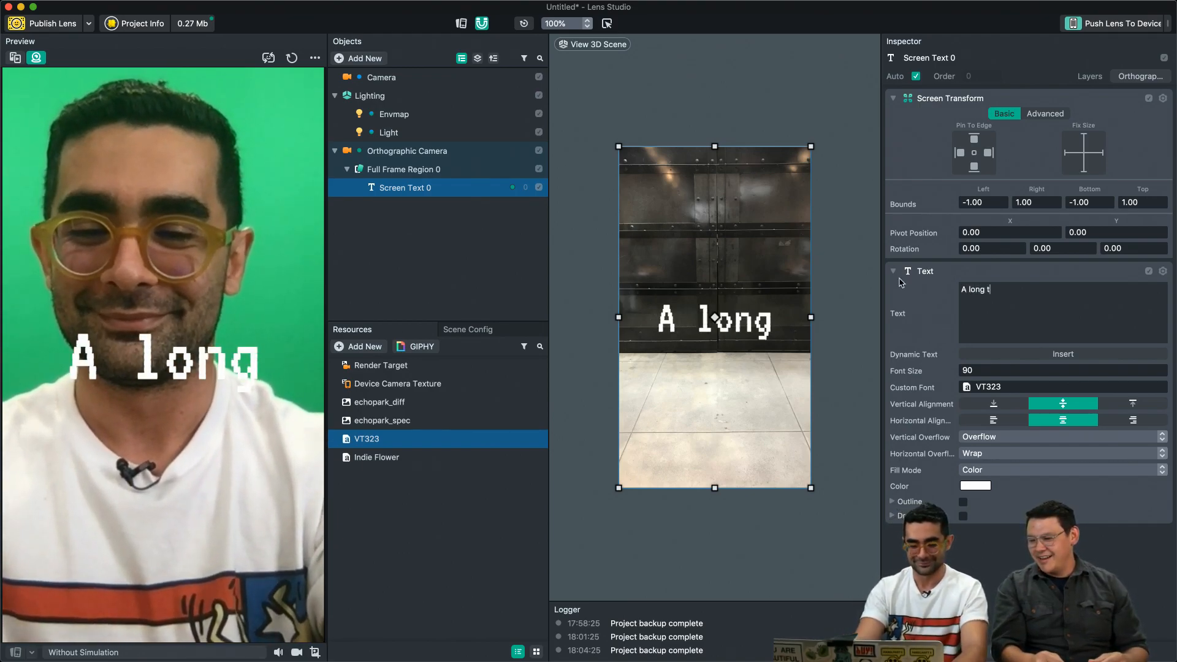
text(ime ago i)
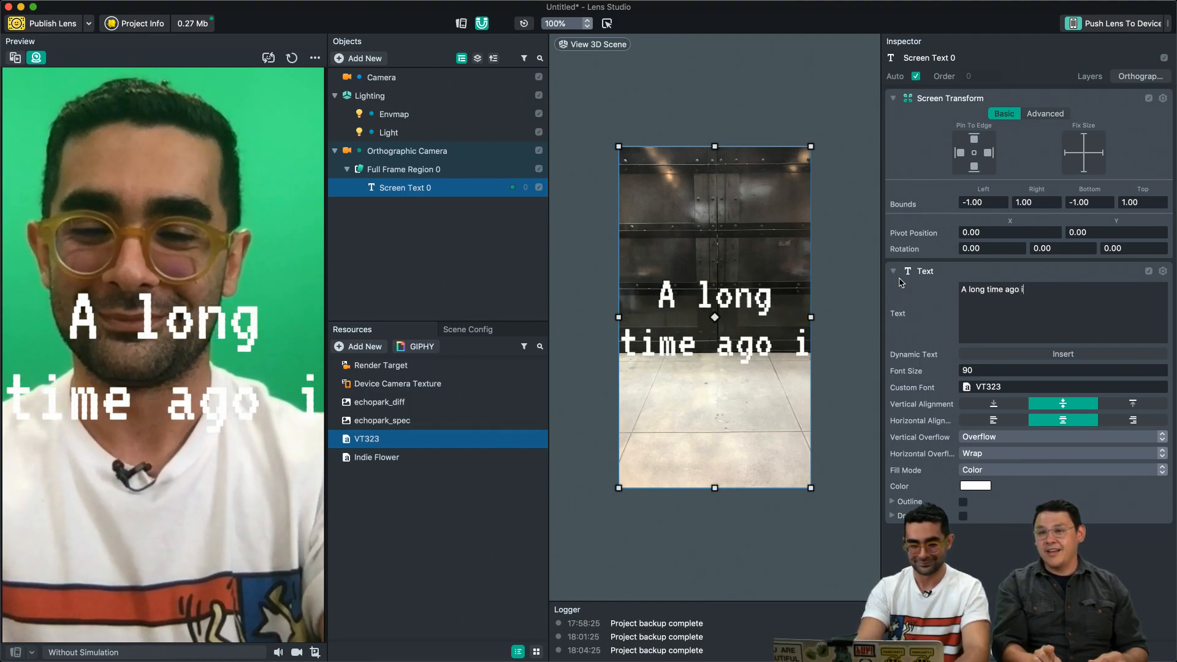
text(n a galax)
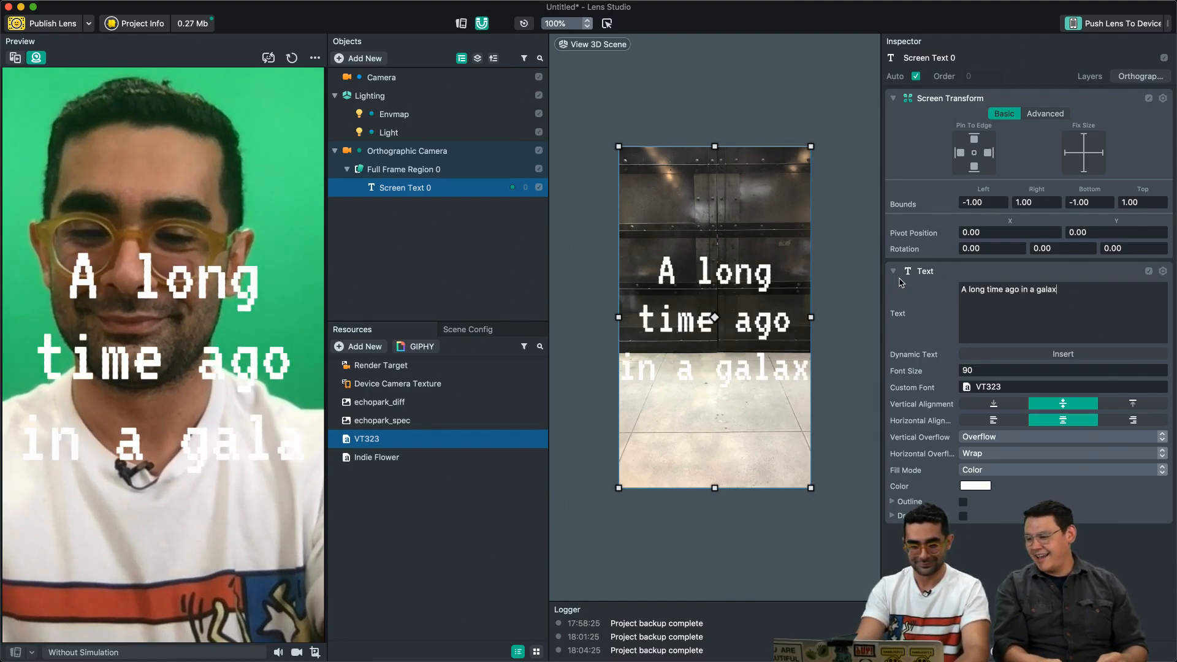
text(y far )
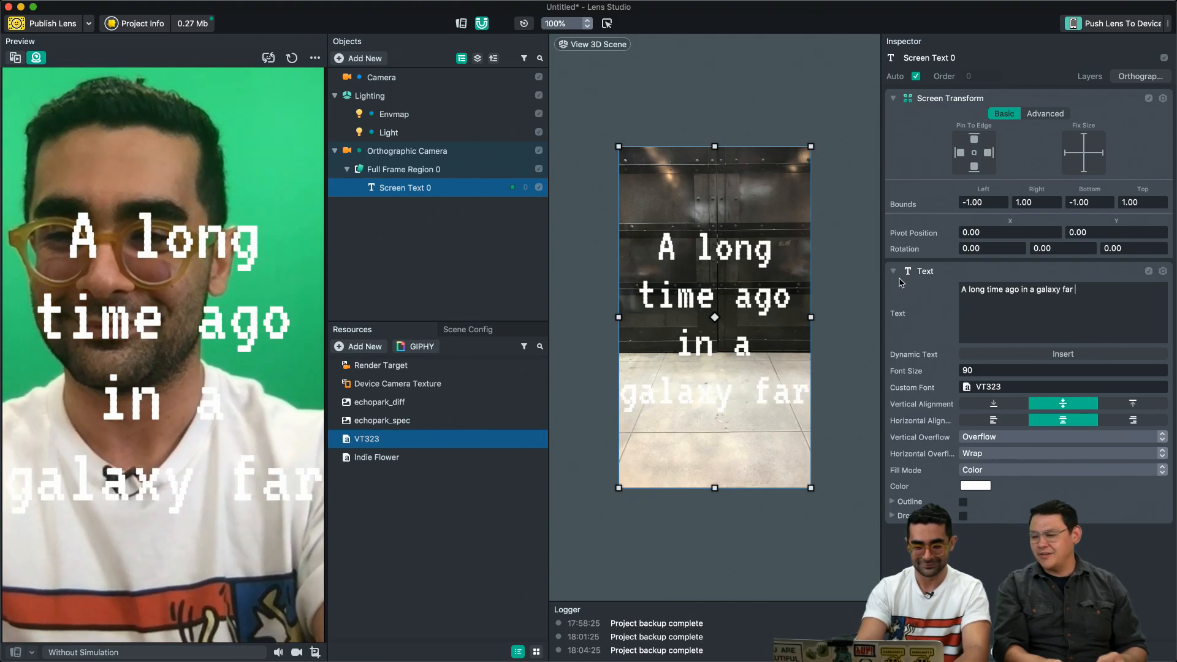
text(far away)
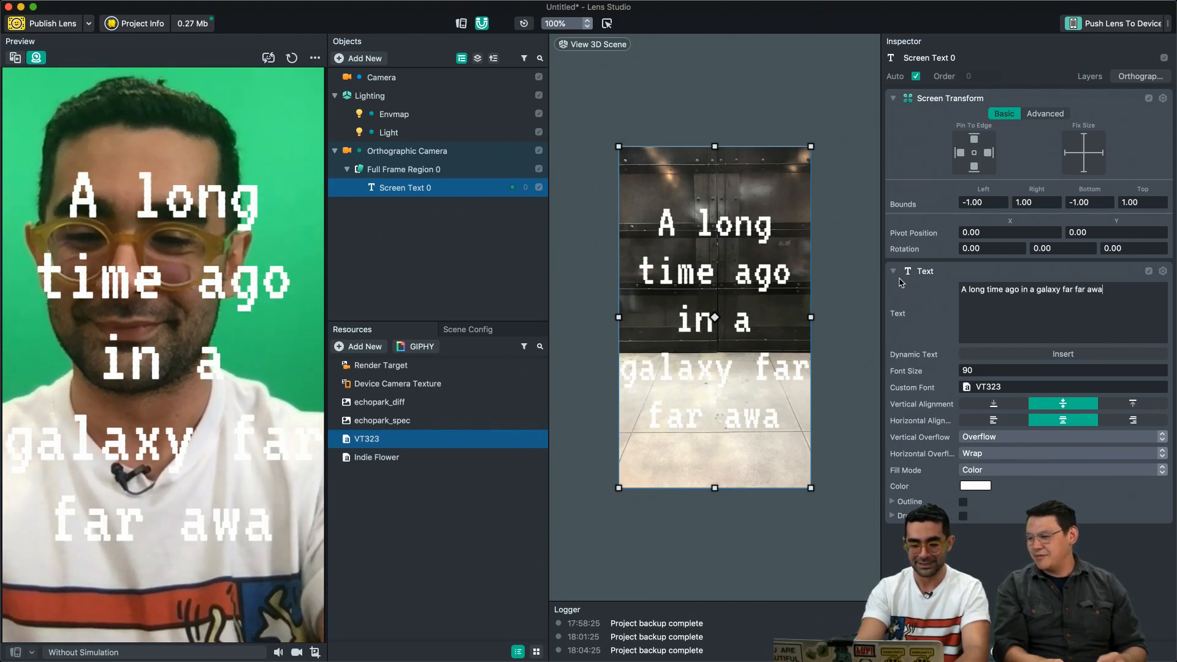
Step: Change the text color to magenta, hex FF00FF, by reducing green to 0
click(980, 487)
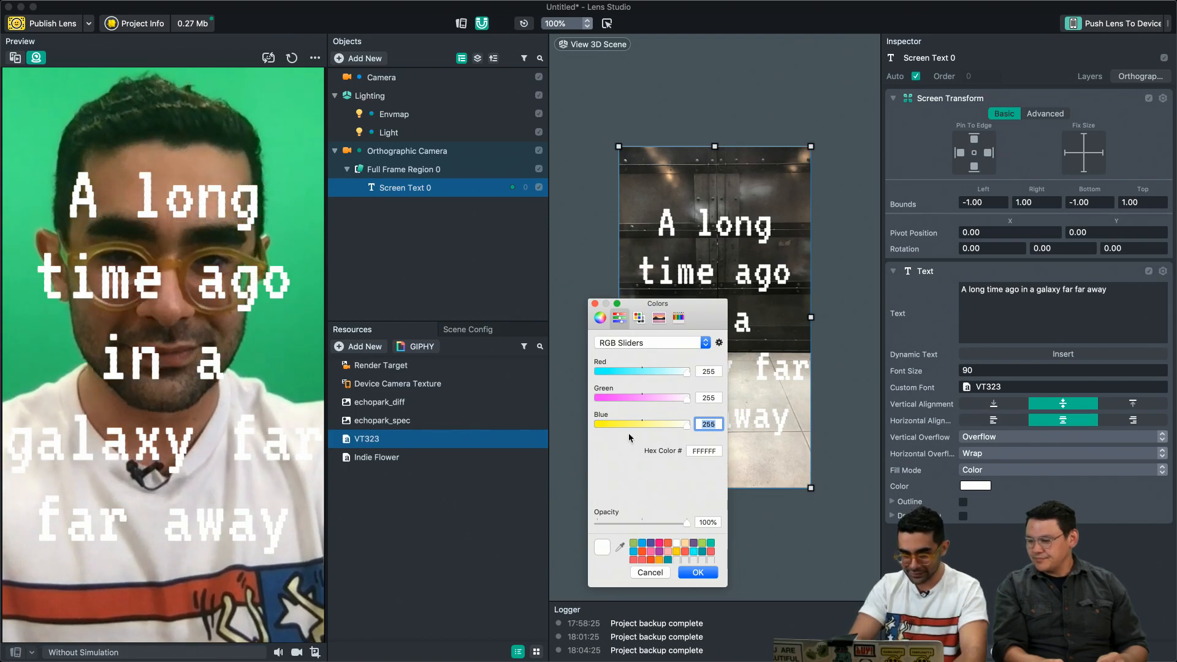
drag(623, 398, 562, 398)
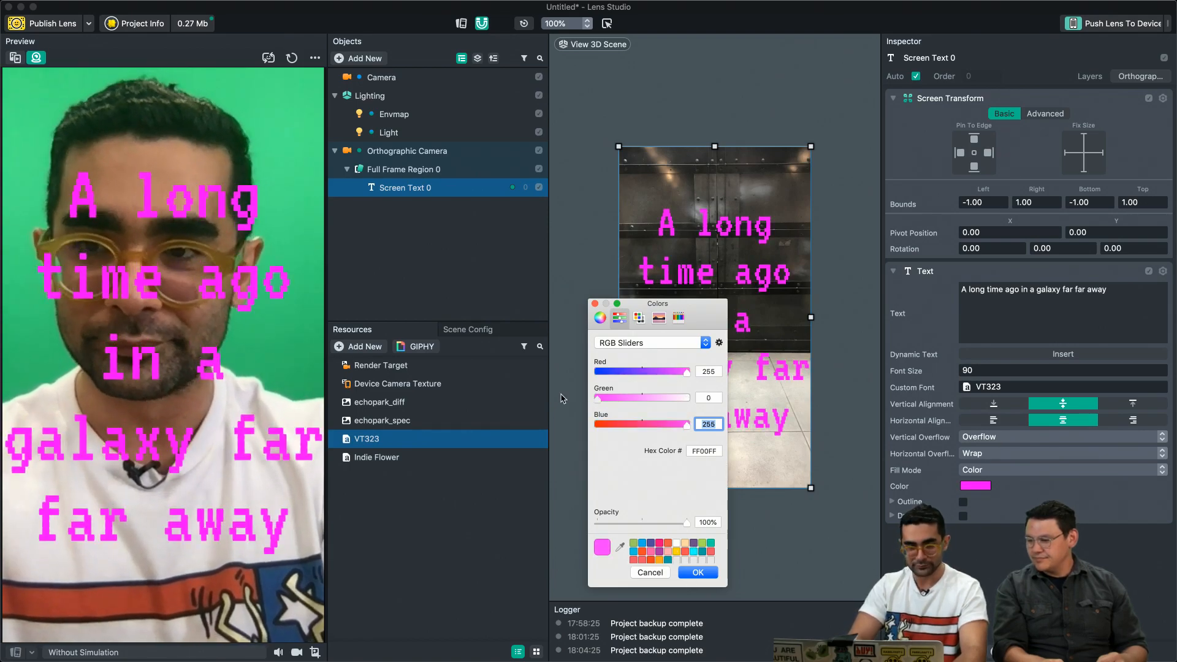
click(699, 572)
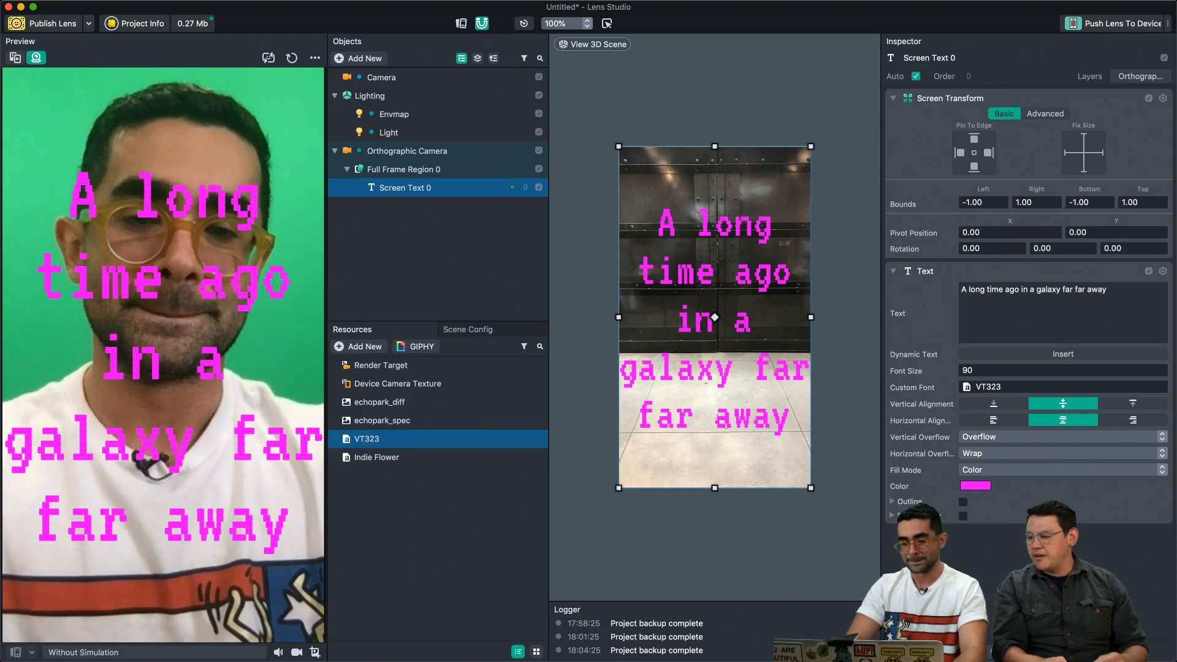
Step: Try Overflow as the text's horizontal overflow mode and examine how the full line extends beyond the frame
click(976, 455)
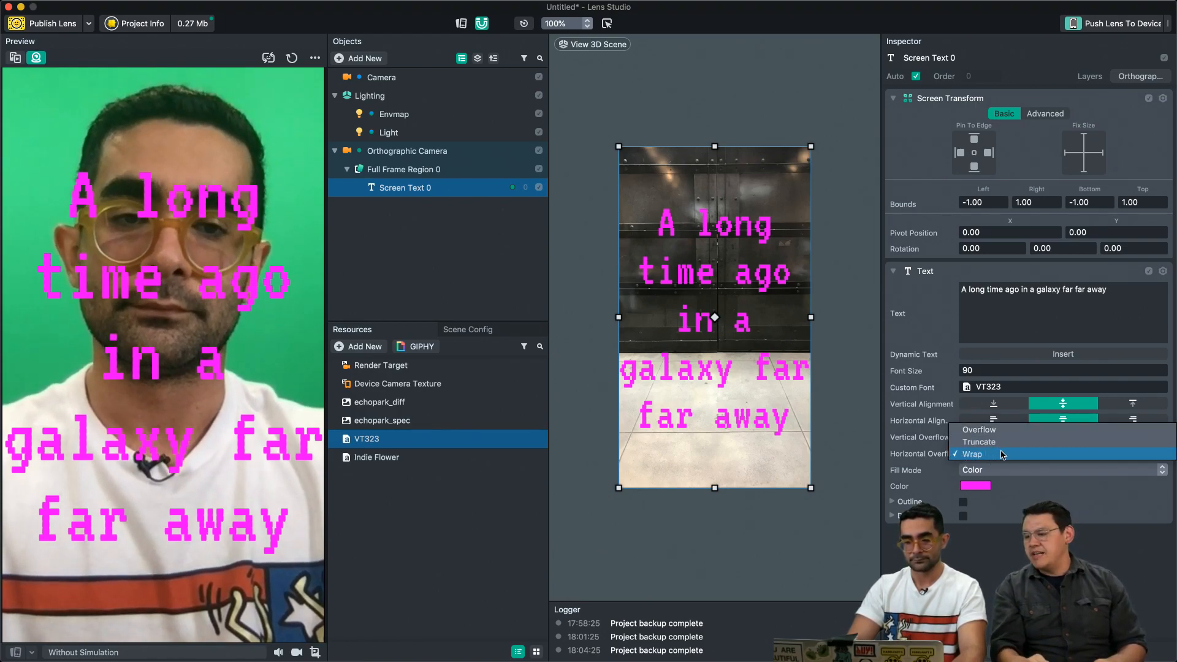
click(1000, 431)
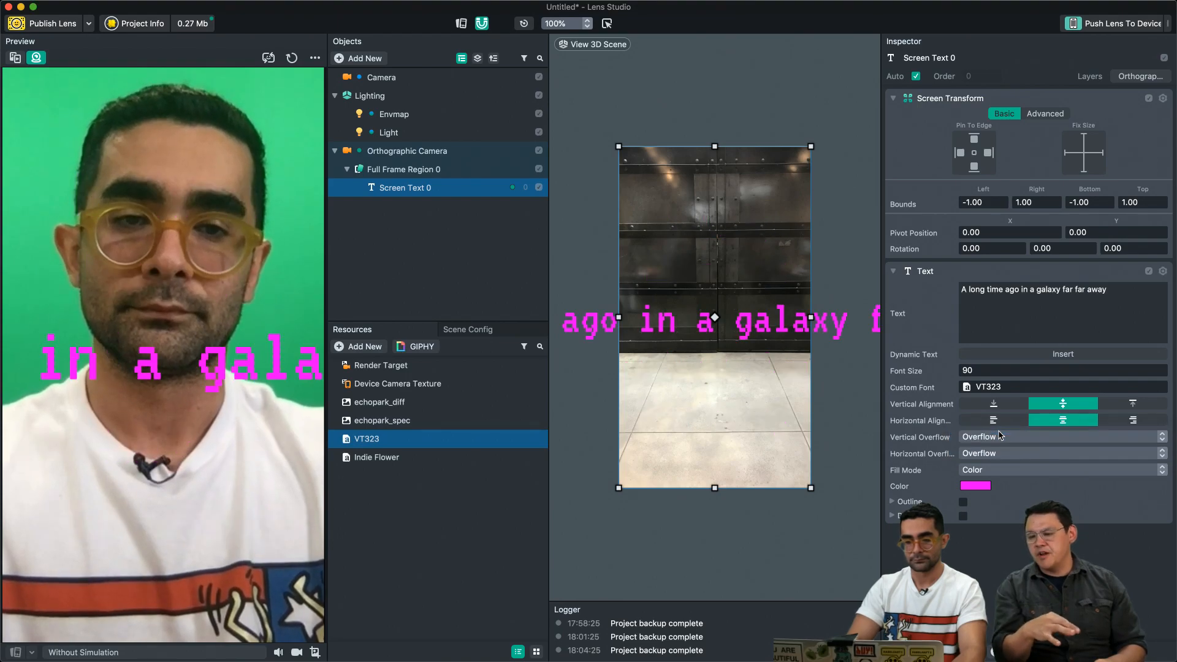
scroll(719, 386, down, 8)
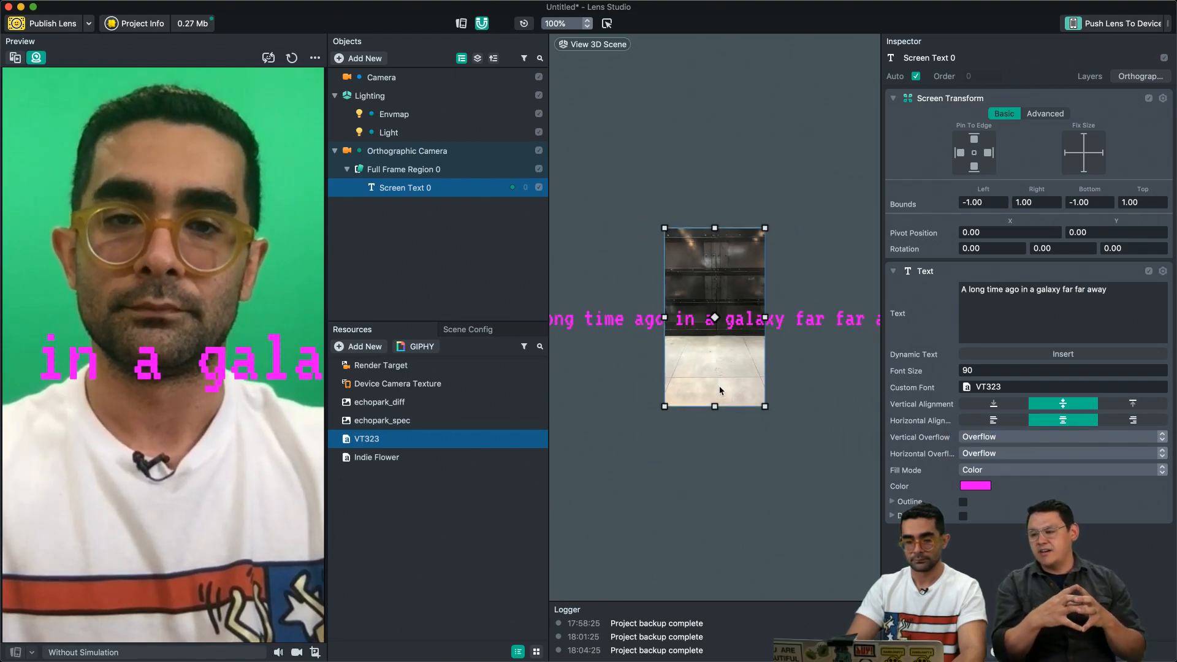
scroll(720, 390, up, 1)
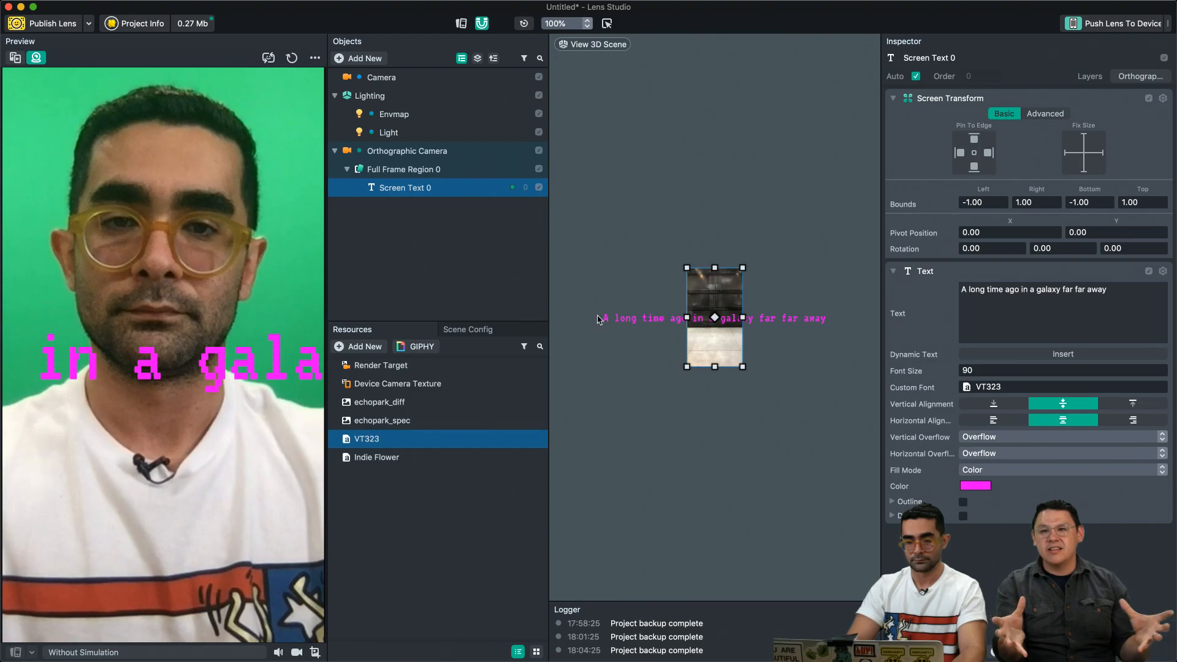
scroll(747, 330, up, 2)
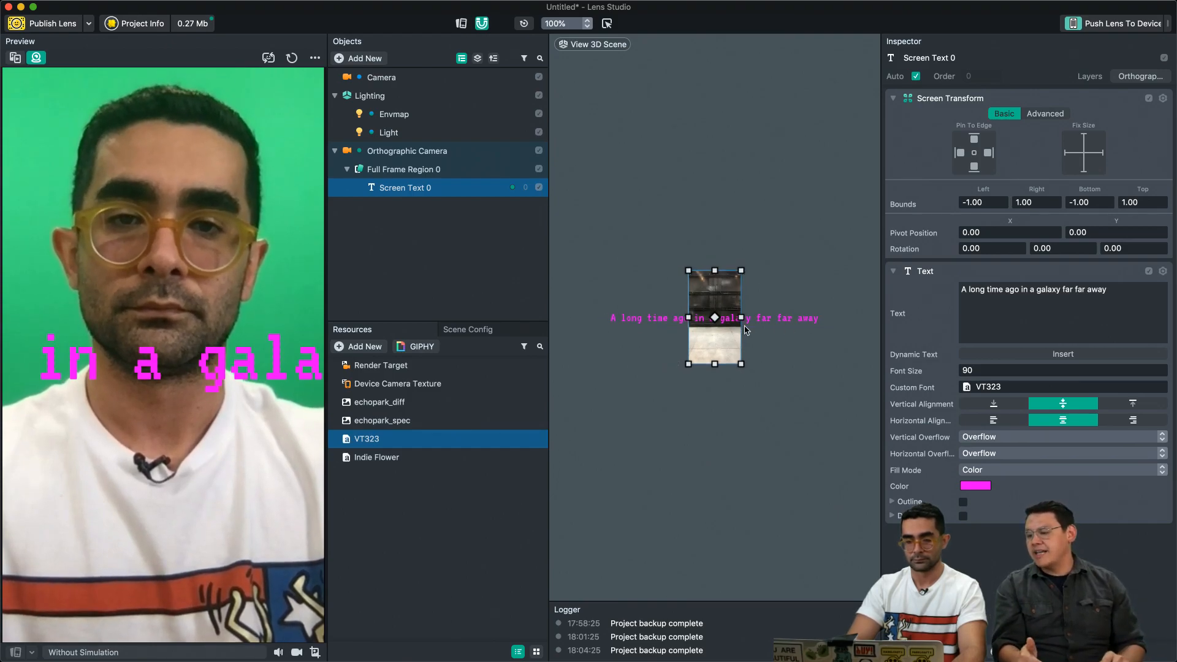
scroll(747, 330, up, 1)
Step: Try Truncate as the text's horizontal overflow mode and return the setting to Wrap
click(981, 454)
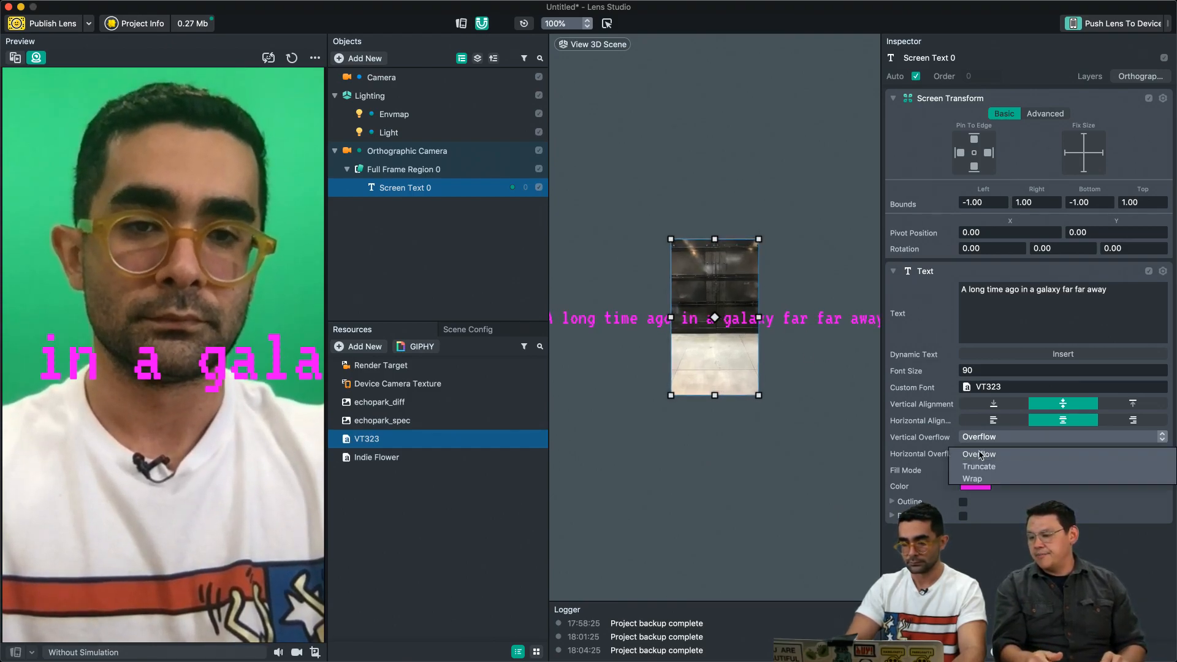
click(981, 468)
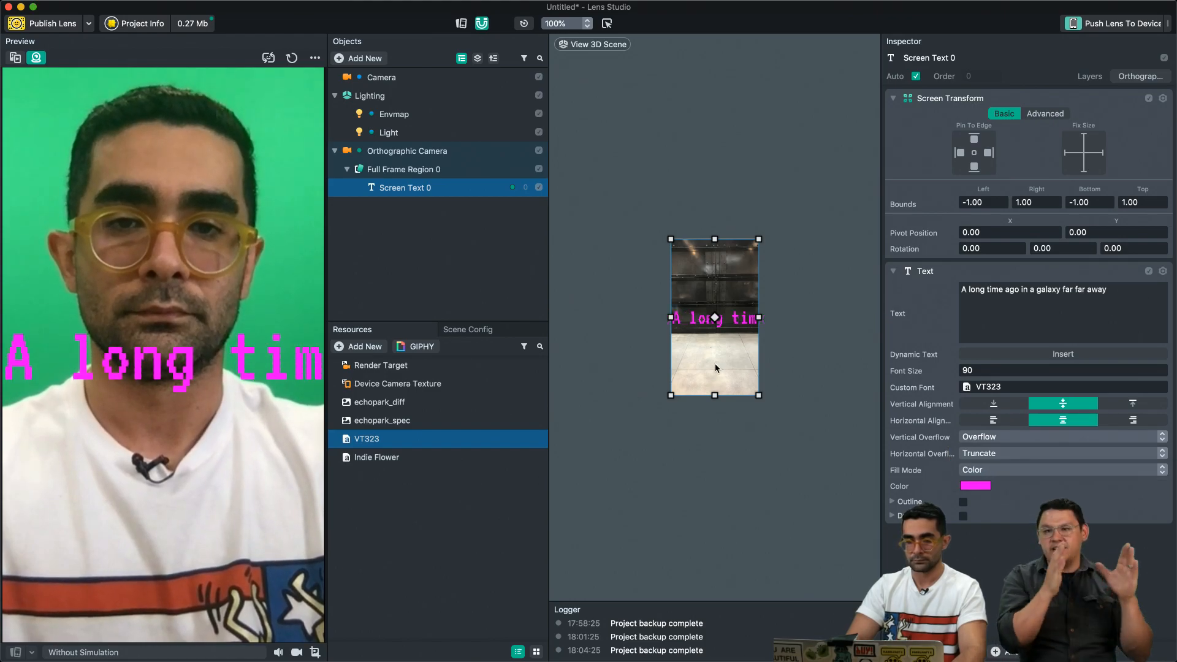
scroll(715, 365, up, 1)
scroll(715, 367, up, 3)
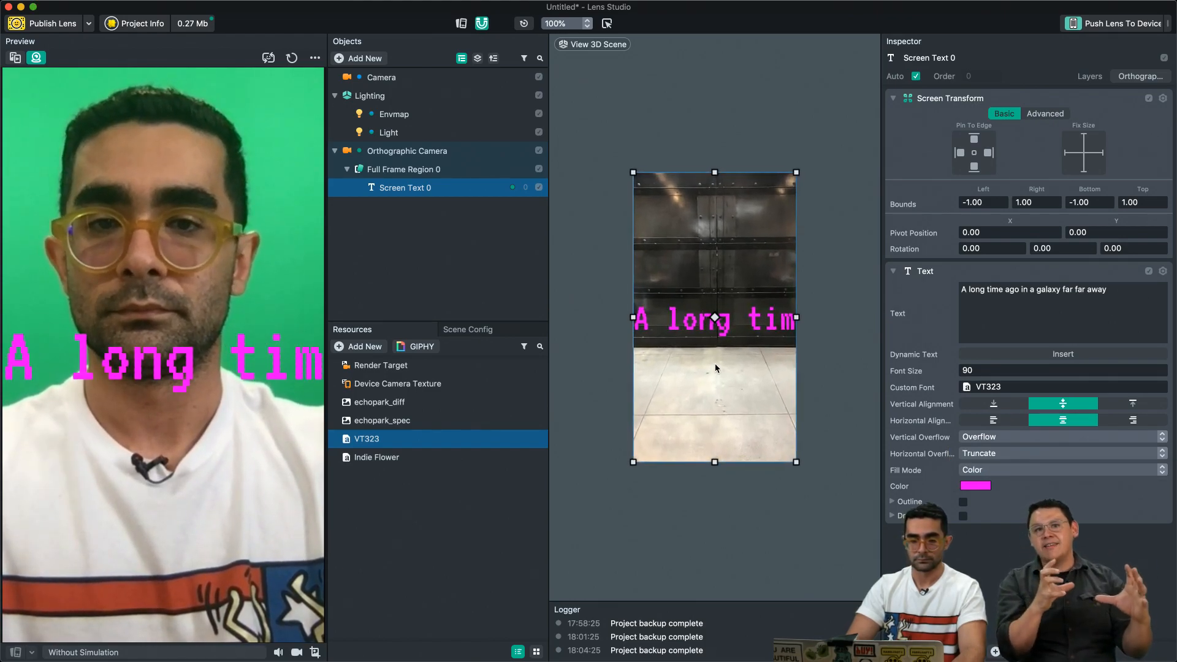
click(987, 456)
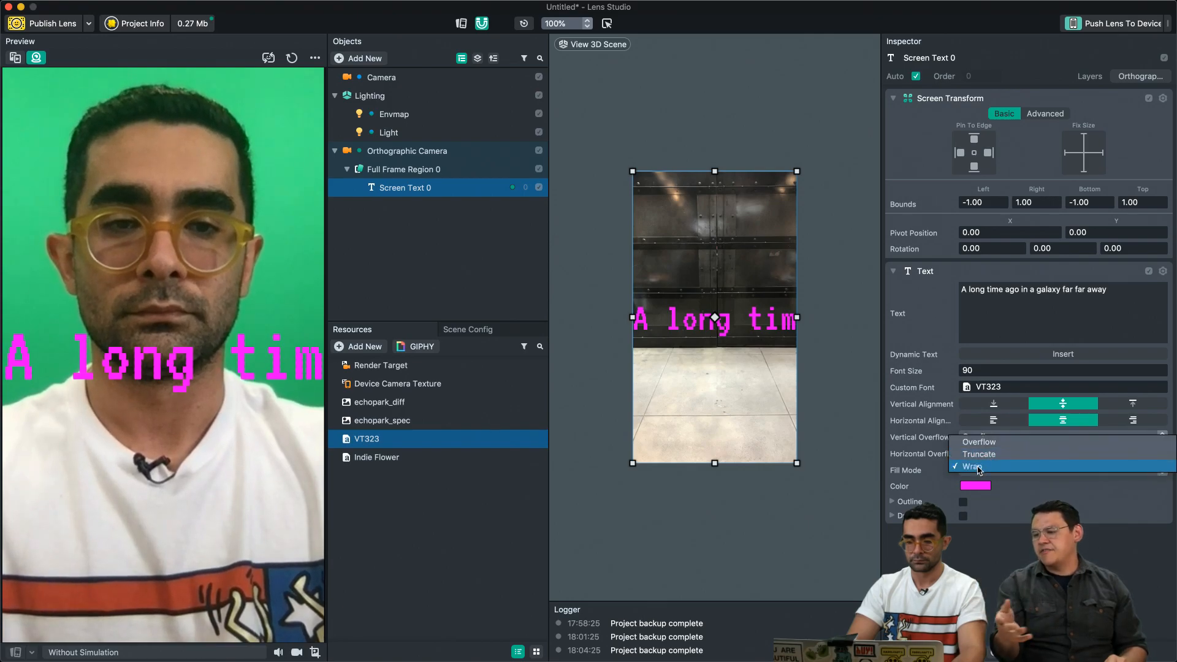
click(979, 470)
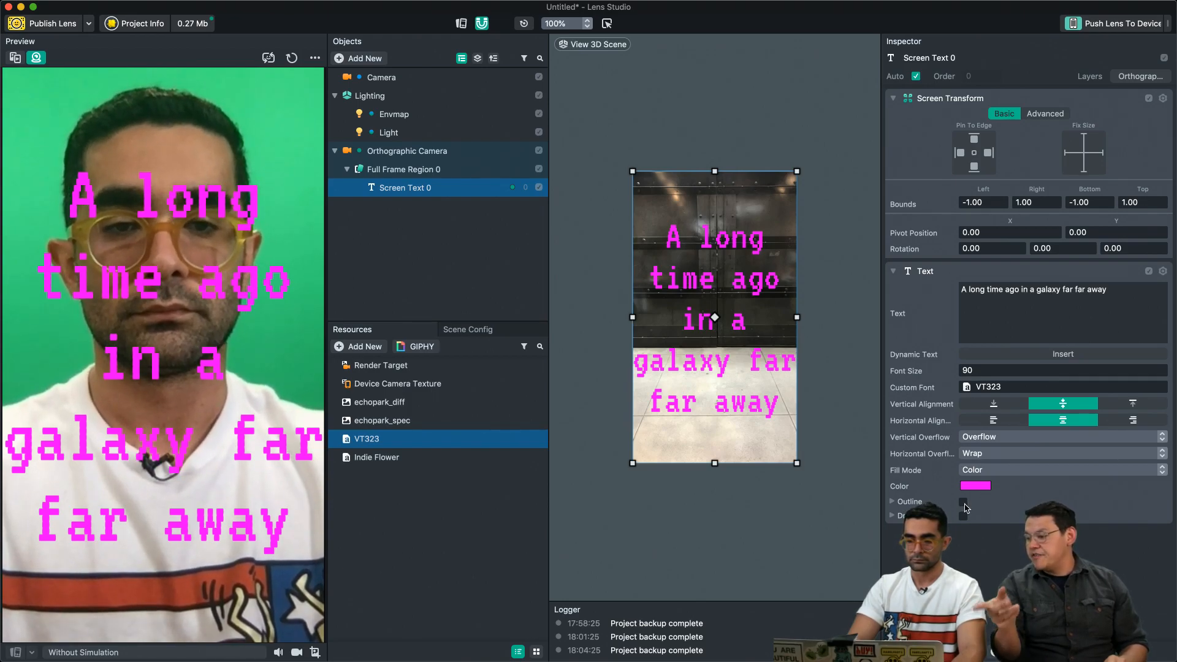
Step: Set the text's fill mode to Texture and import the trending "Looking Good" smiley sticker from GIPHY
click(980, 472)
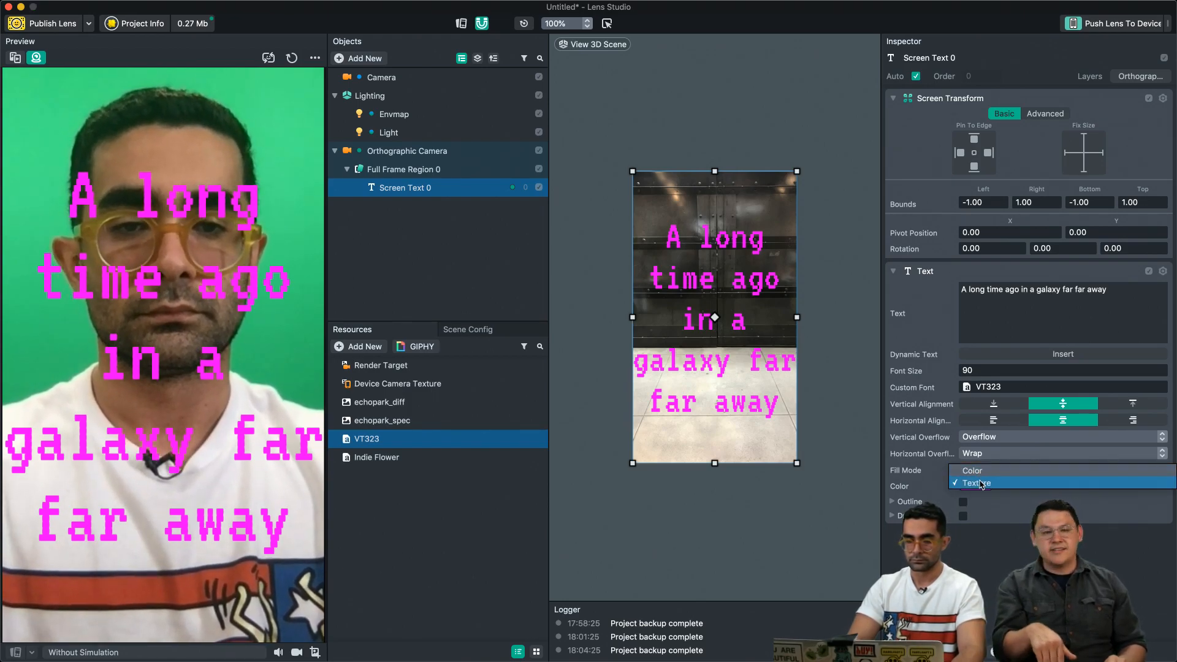
click(981, 484)
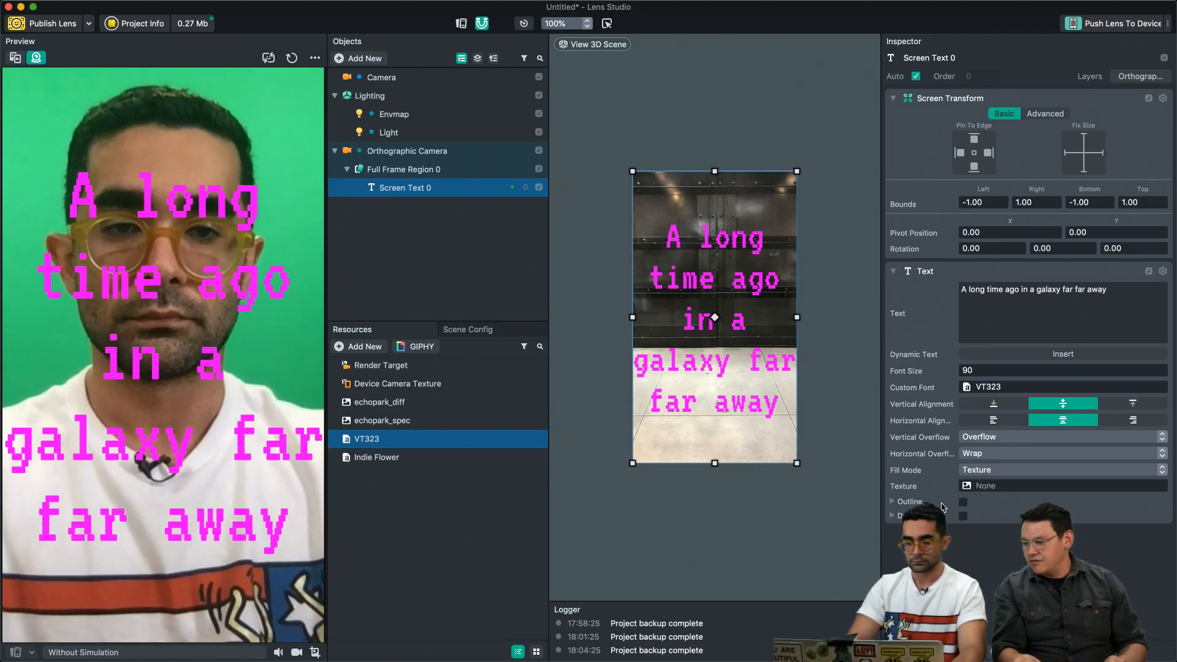
click(418, 347)
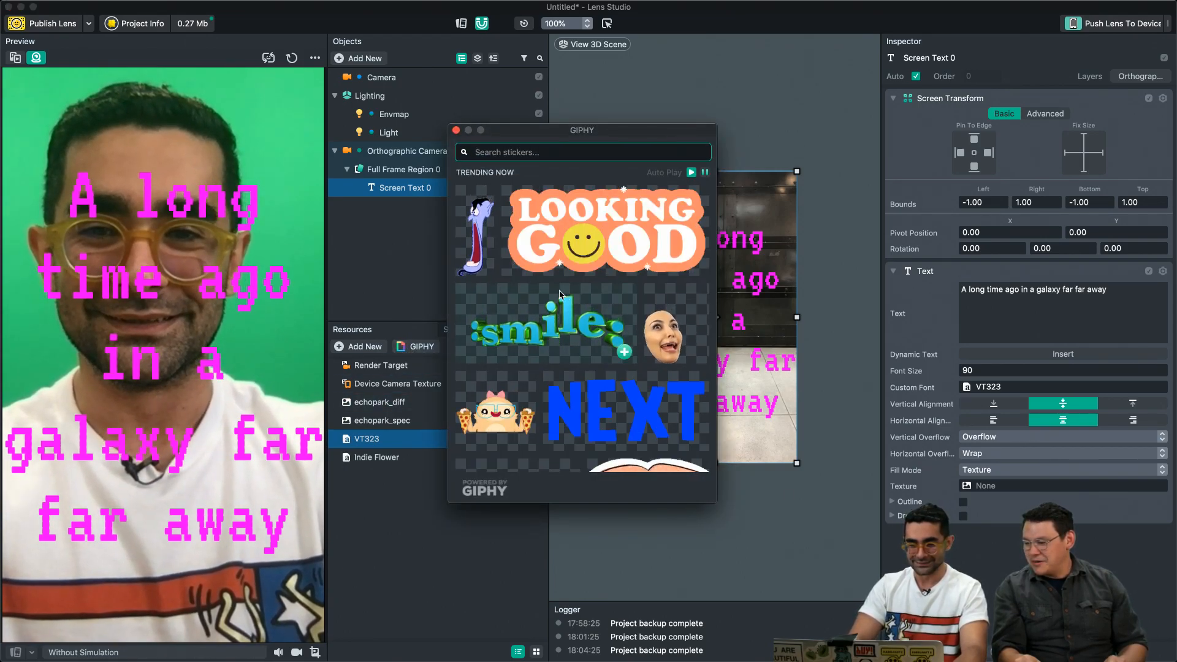
scroll(576, 276, down, 3)
scroll(577, 272, up, 3)
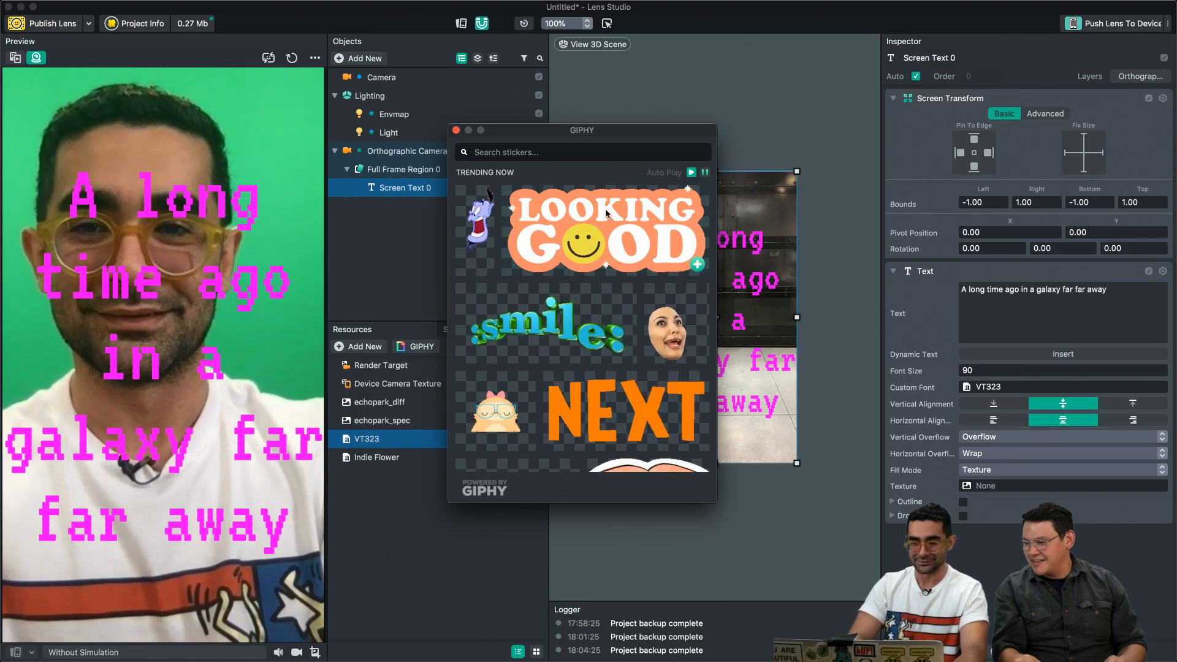
click(698, 265)
click(708, 376)
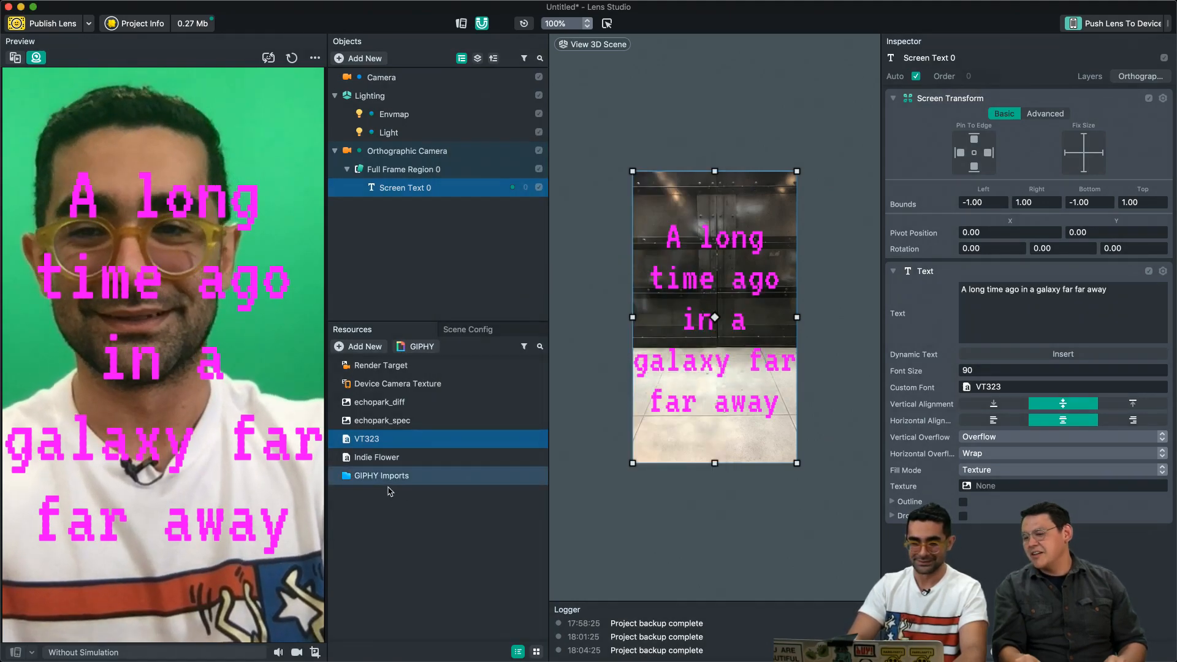
Step: Assign the imported GIPHY sticker as the text's fill texture, and switch the fill mode back to Color
click(465, 498)
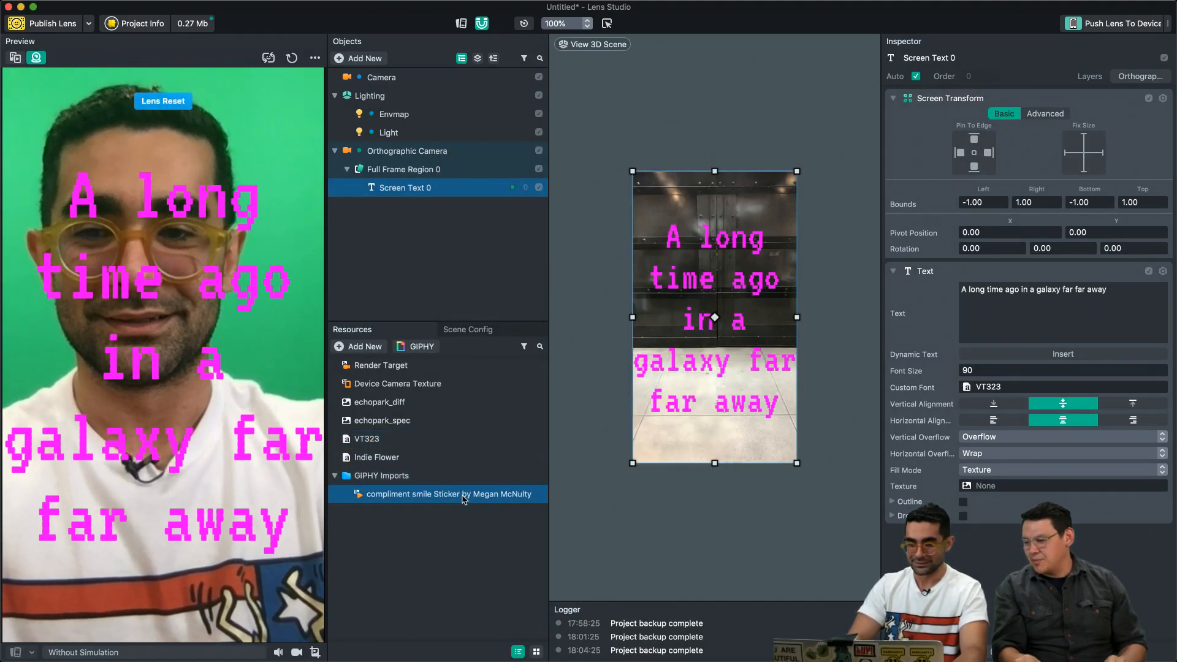
drag(464, 494, 1006, 489)
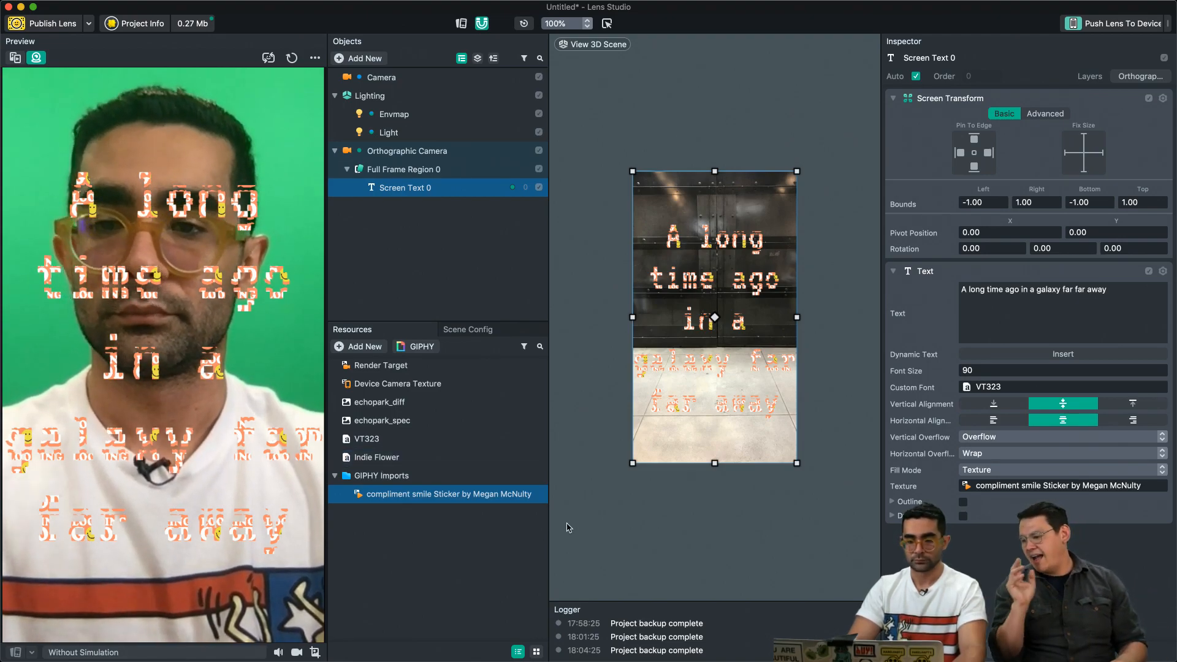
click(996, 470)
click(994, 458)
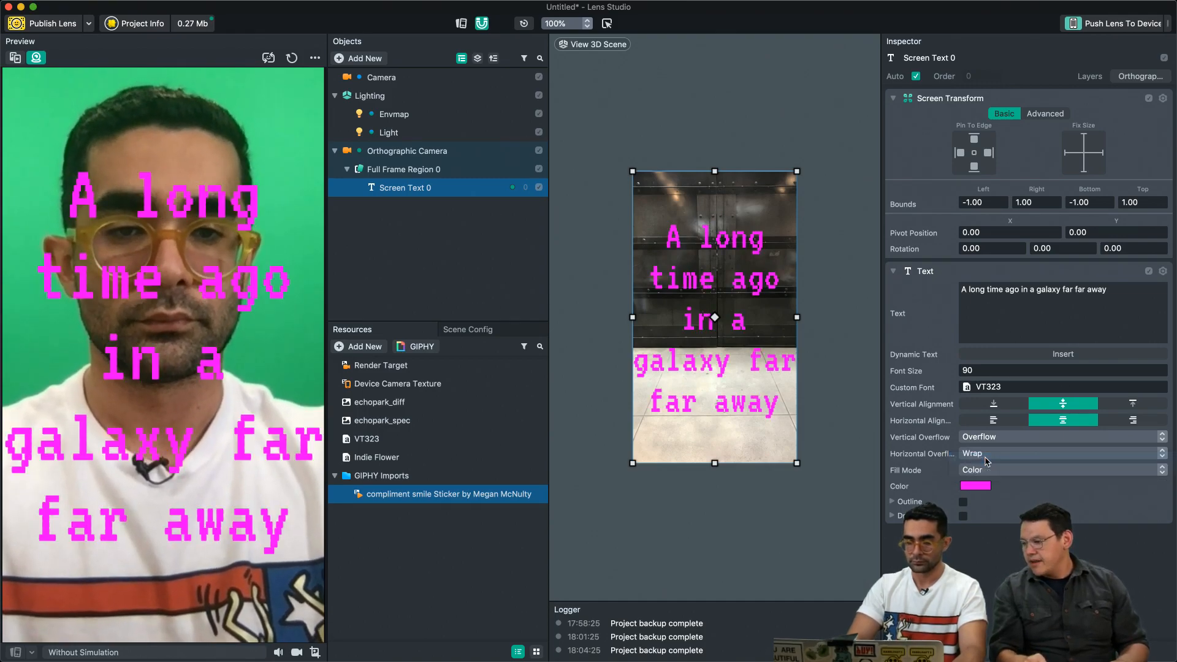
Step: Enable the text's outline with a size of 0.27 and turn on its drop shadow
click(963, 502)
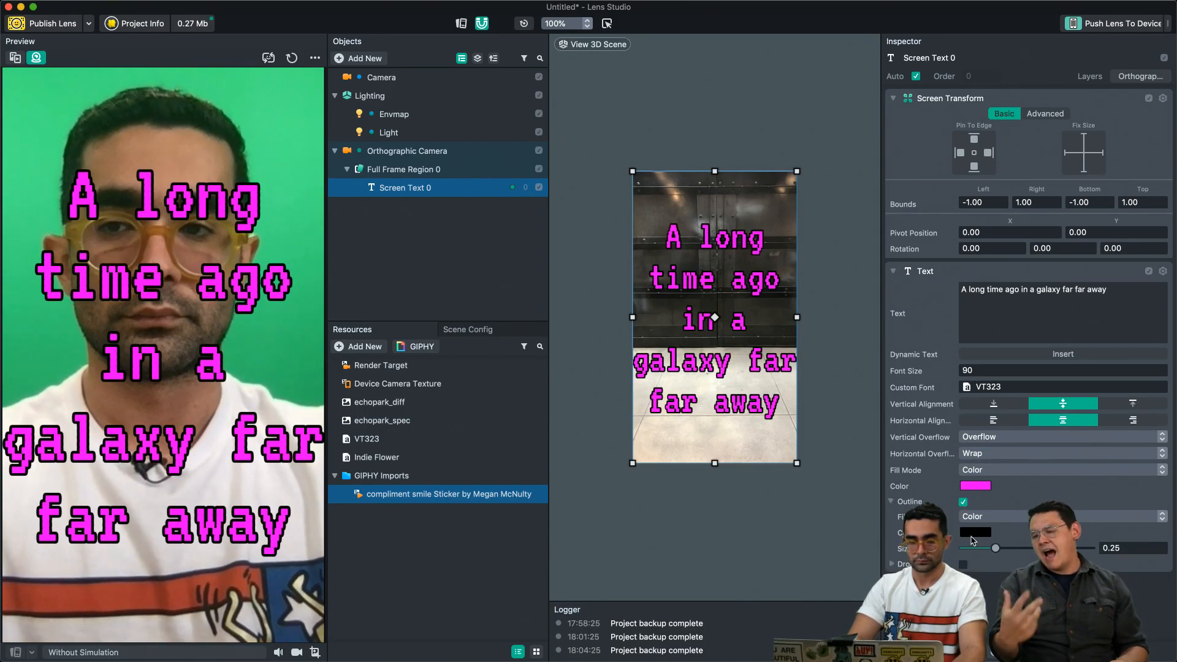
drag(996, 548, 999, 544)
click(963, 565)
mouse_move(1032, 611)
mouse_down()
mouse_move(1013, 611)
mouse_move(1044, 611)
mouse_move(1018, 627)
mouse_move(1033, 610)
mouse_up()
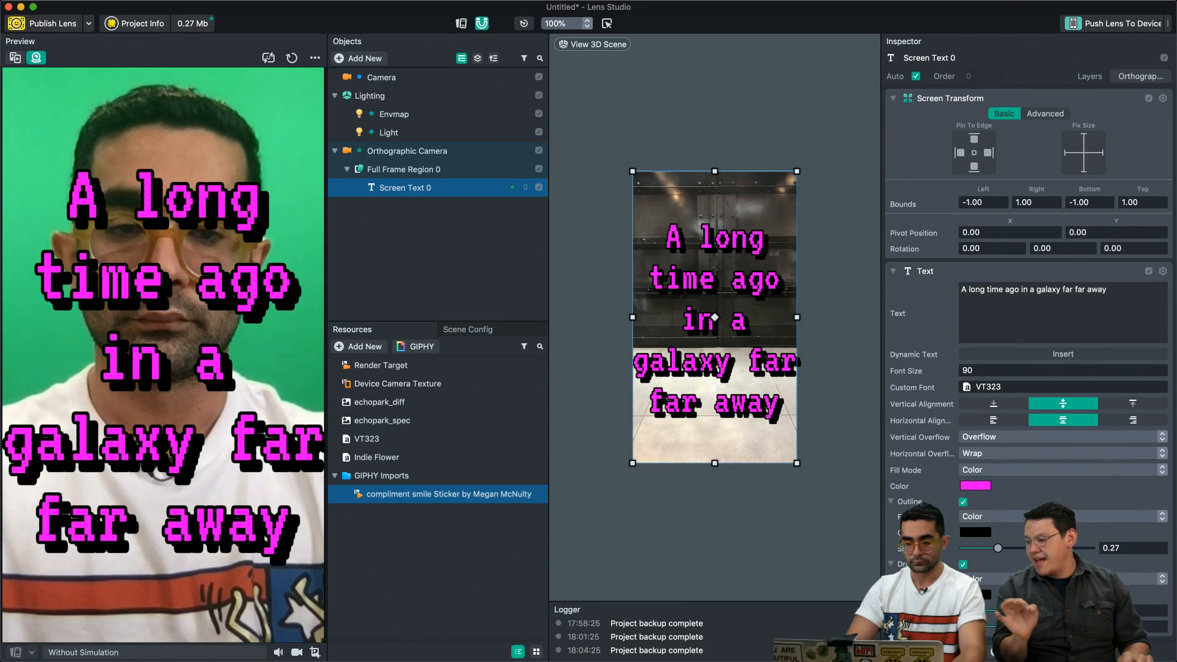
Step: Leave the outline color unchanged and switch the outline's fill mode to Texture
click(975, 532)
click(649, 575)
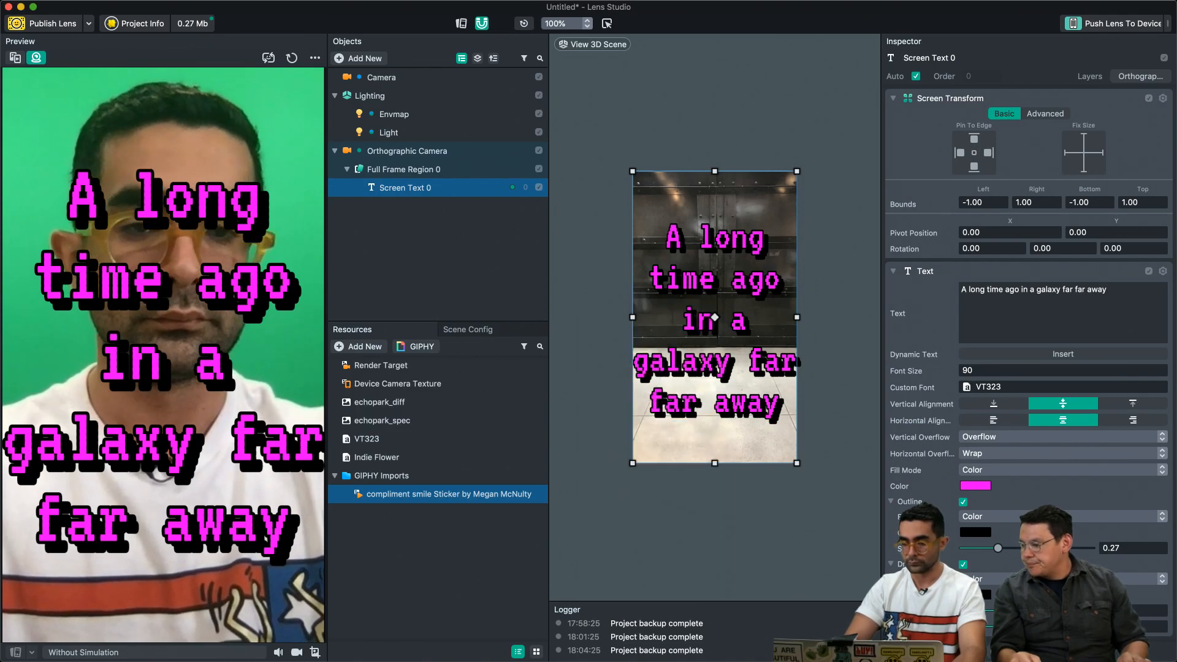
click(1001, 517)
click(1000, 530)
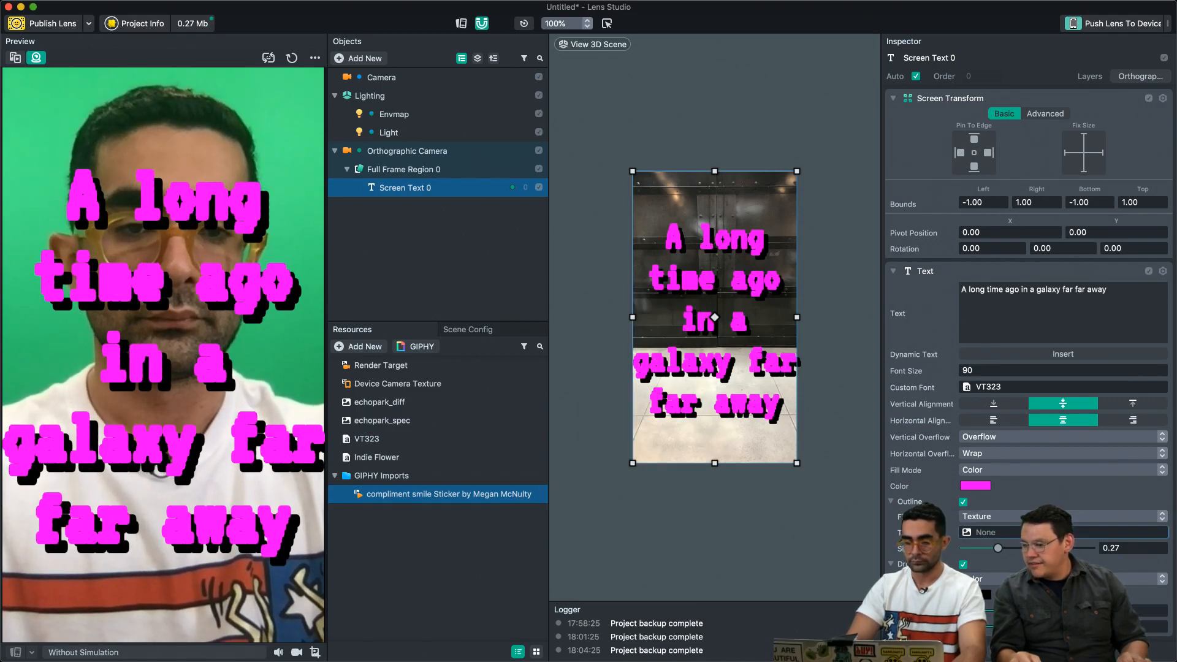
Step: Assign the imported GIPHY smiley sticker as the outline's texture, and leave the drop shadow's fill mode on Color
drag(1041, 535, 1045, 532)
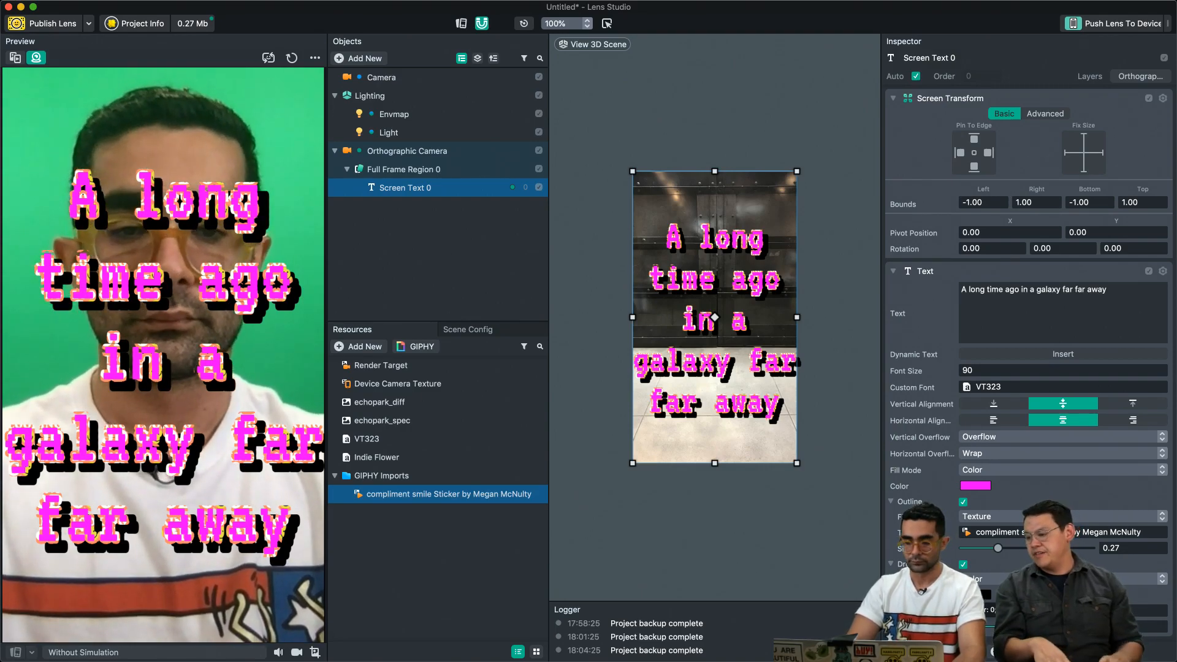
click(1050, 580)
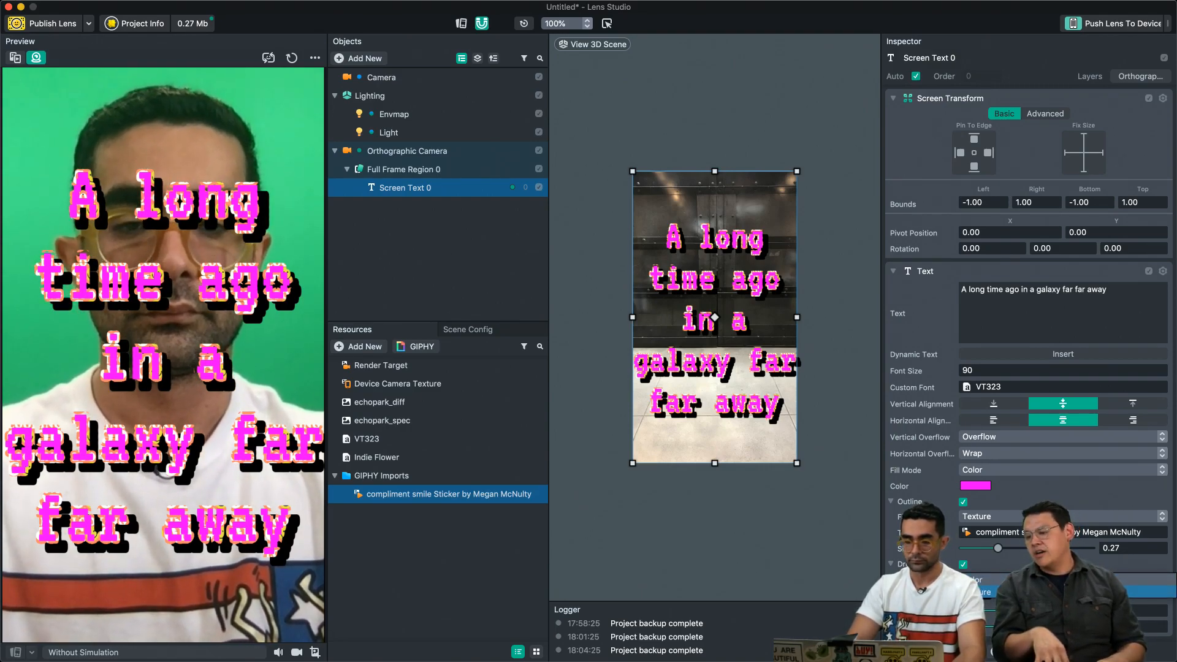
click(1050, 579)
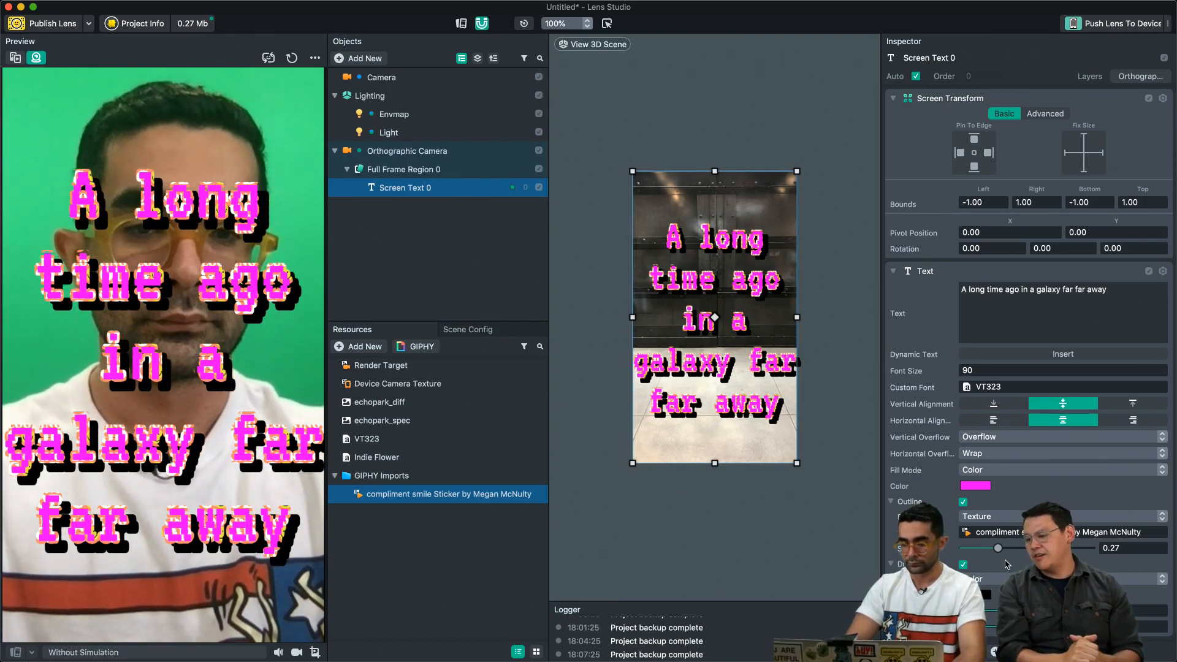
Step: Turn off the text's drop shadow and outline, and clear the existing wording
click(963, 564)
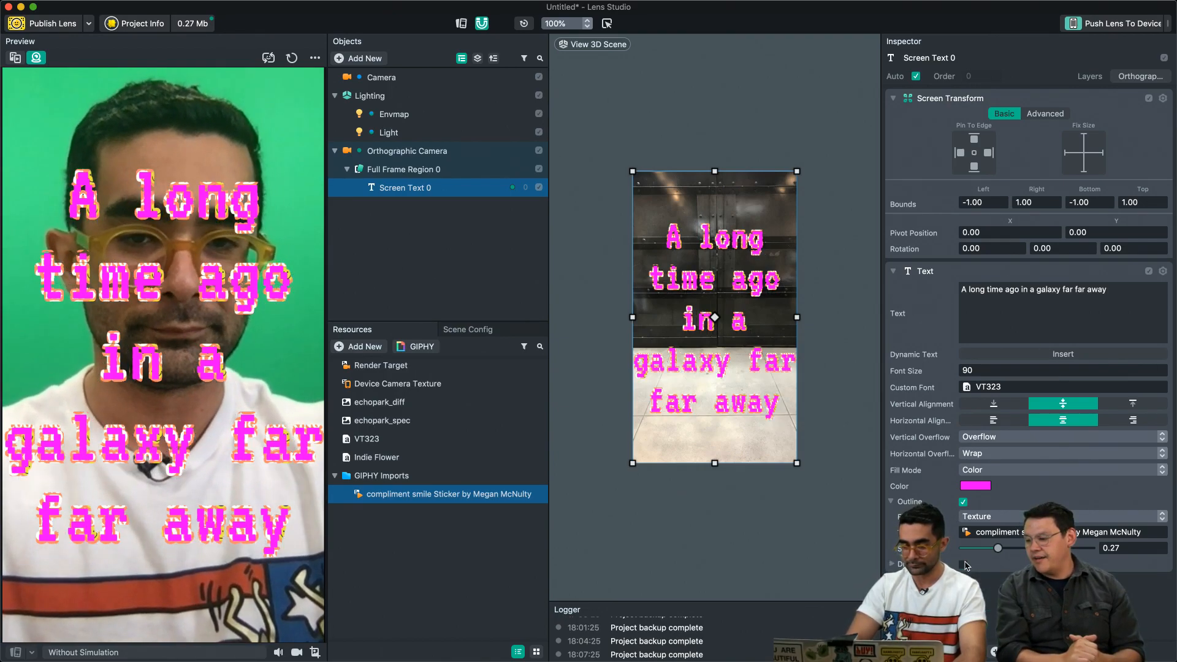
click(964, 503)
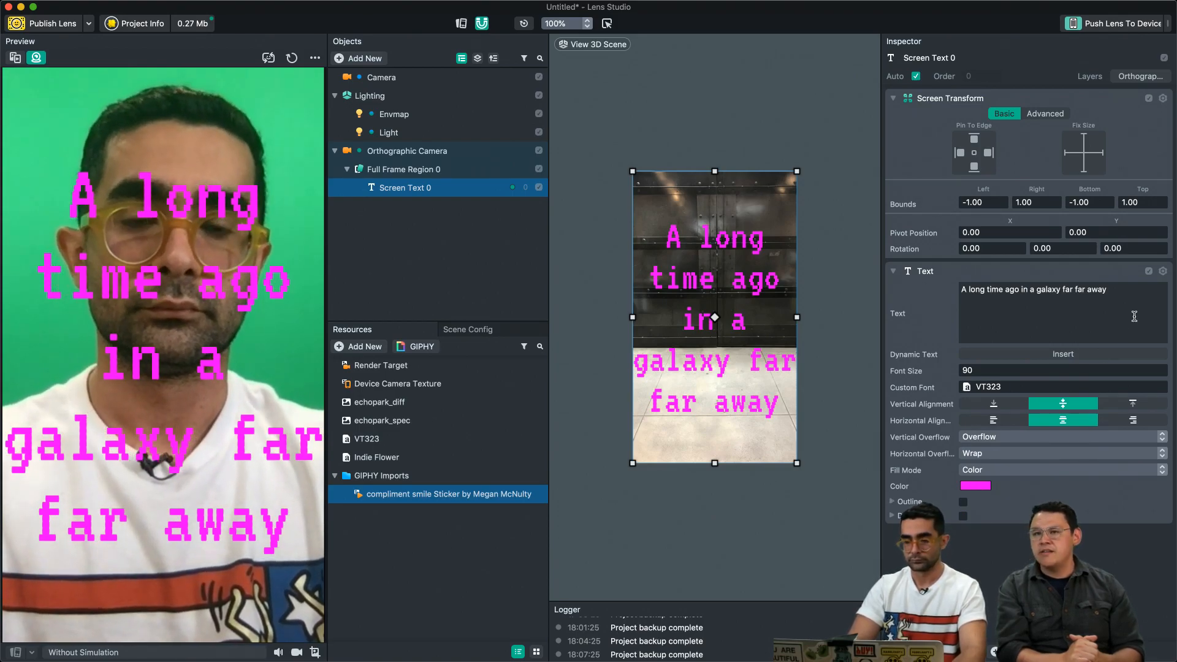
click(1135, 317)
key(super+a)
key(BackSpace)
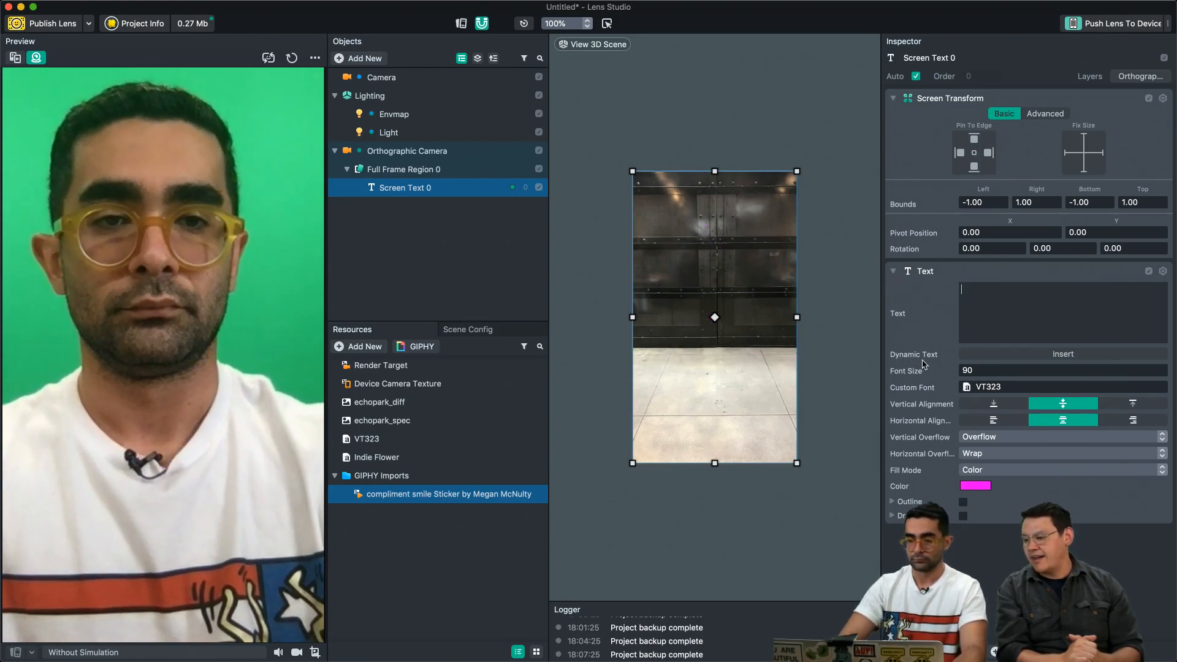
Step: Insert the Display Name dynamic text into the empty text, and delete it again
click(1070, 354)
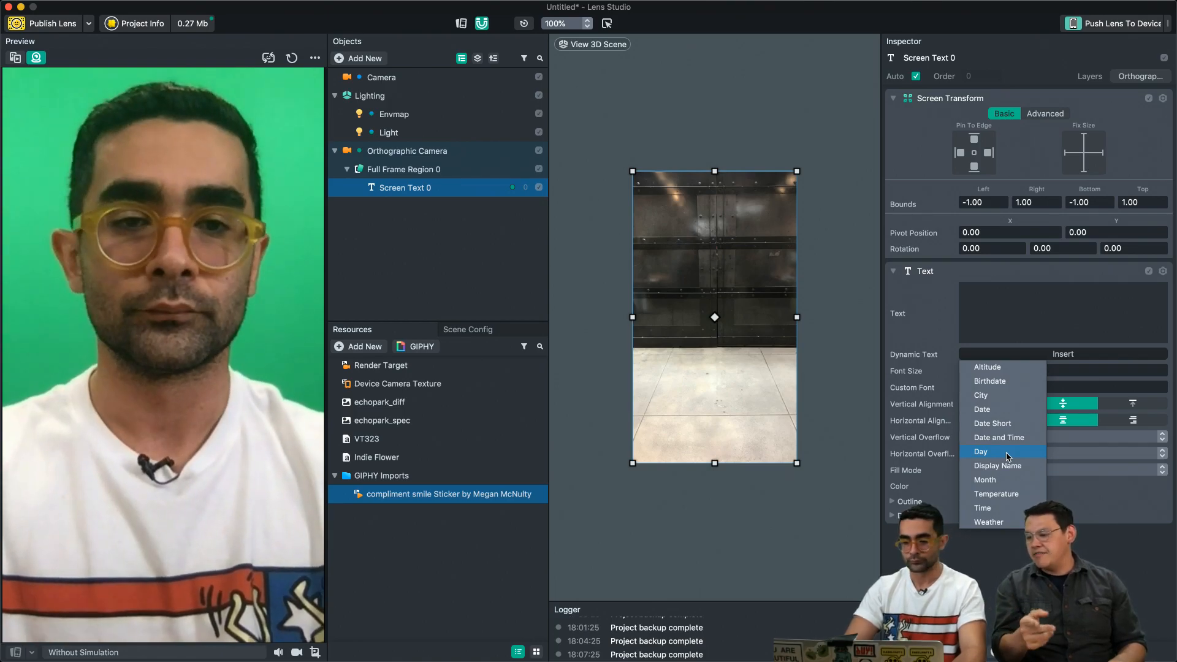
click(1011, 466)
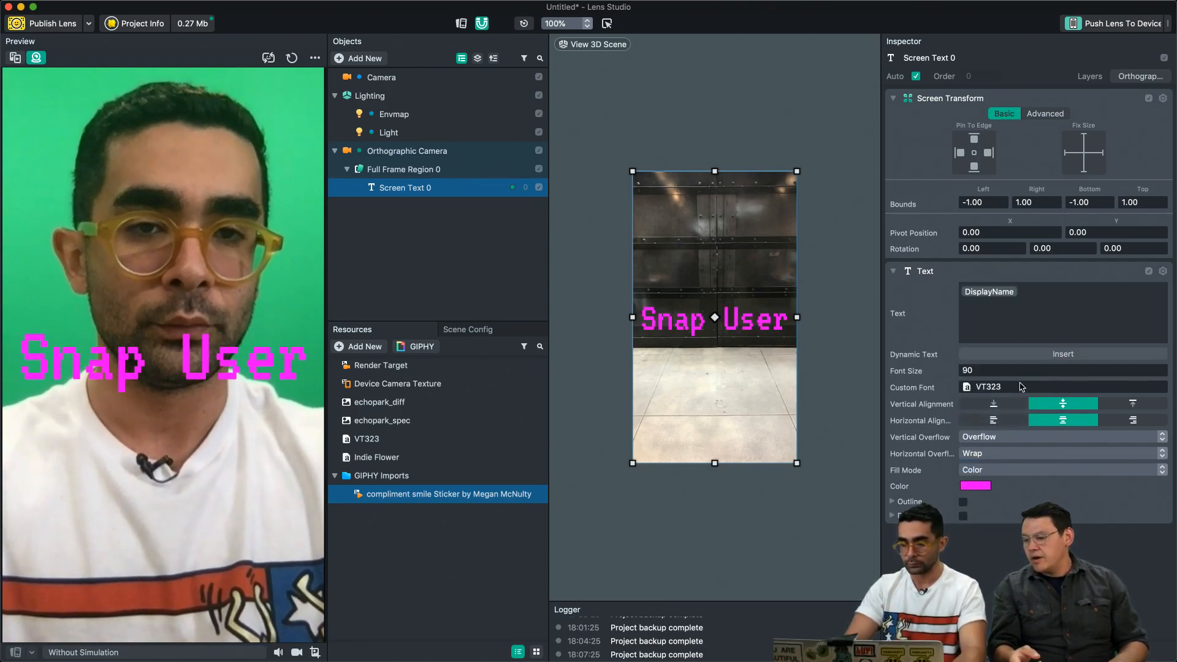
click(1029, 360)
click(1027, 291)
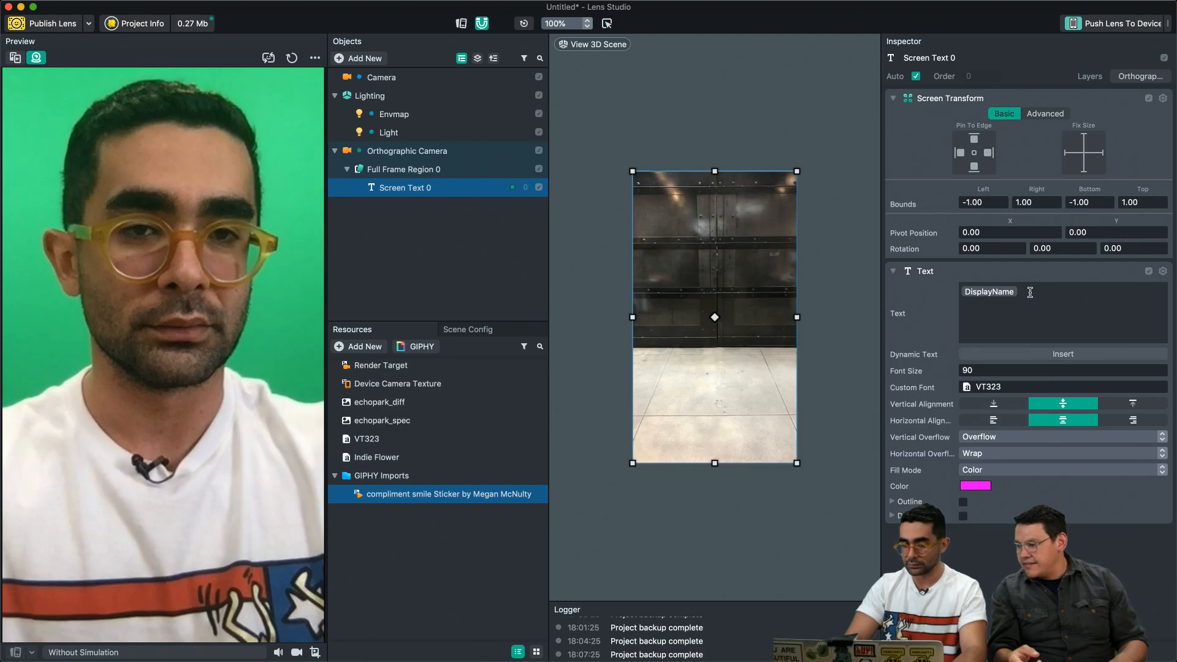
drag(1027, 292, 952, 294)
key(BackSpace)
Step: Insert the Day dynamic text and put the words "Today is" in front of it
click(1002, 357)
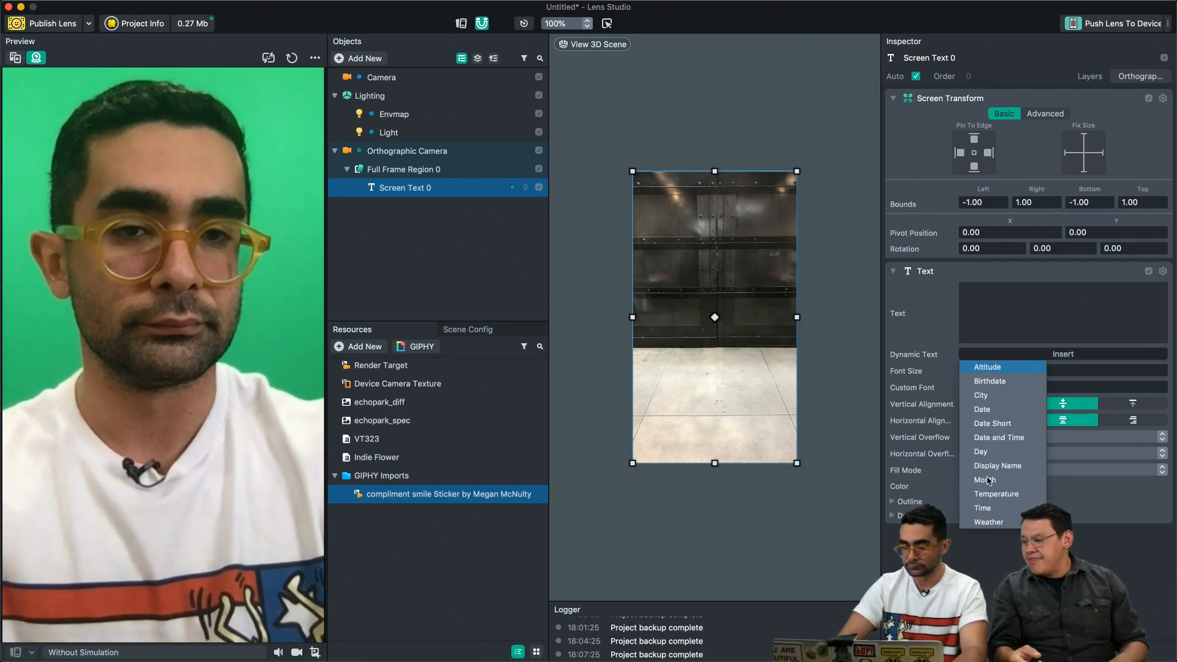
click(988, 452)
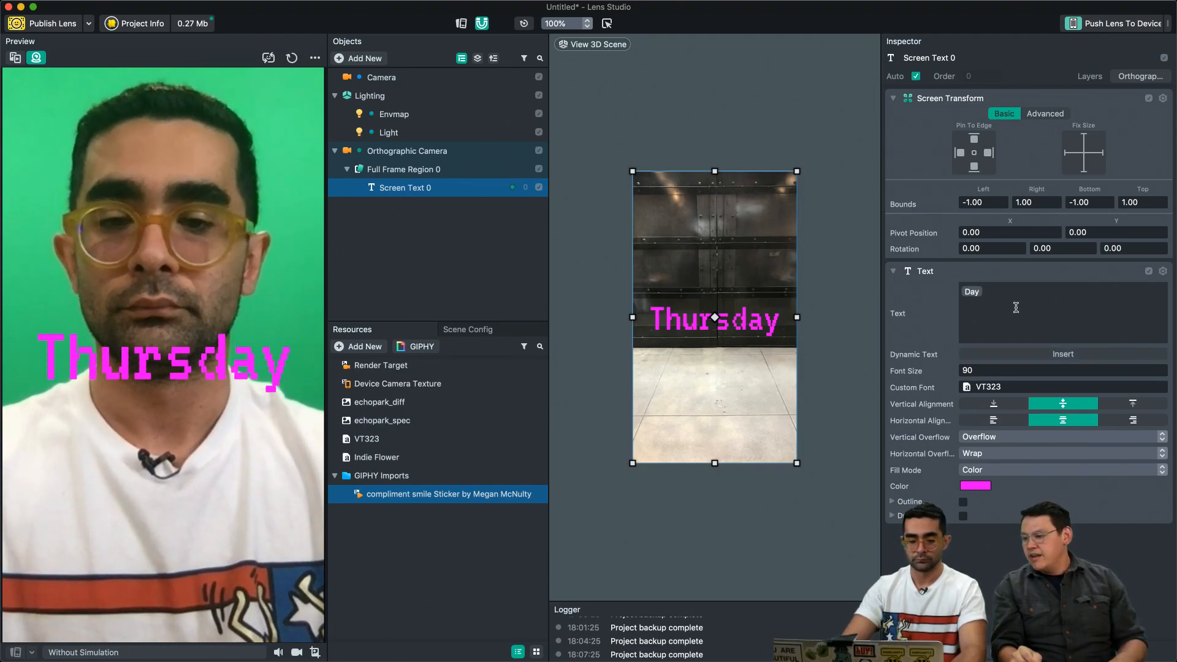
text(Toda )
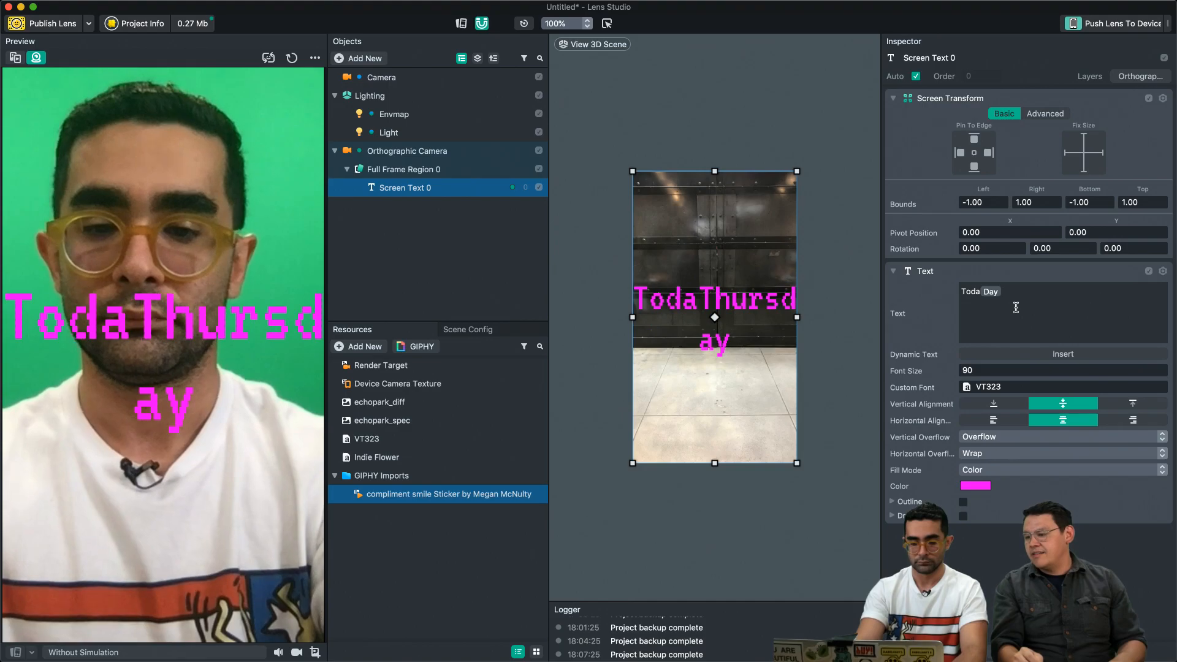
text(y is)
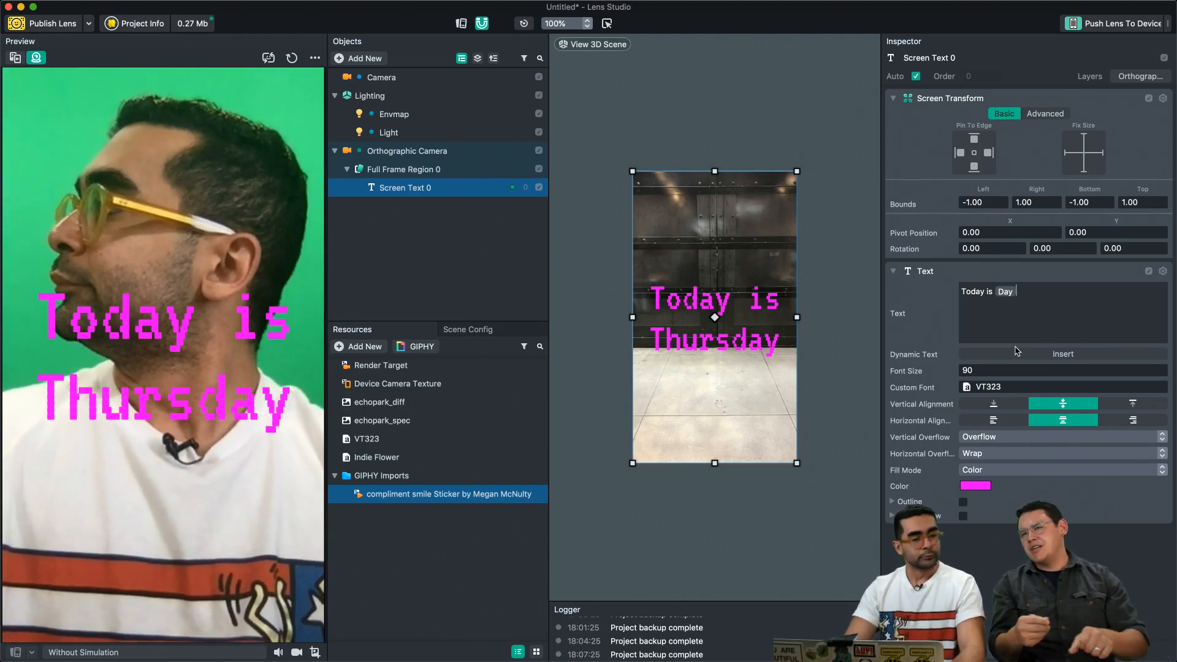
Step: Replace the Day dynamic text after "Today is" with the Date dynamic text
click(1017, 352)
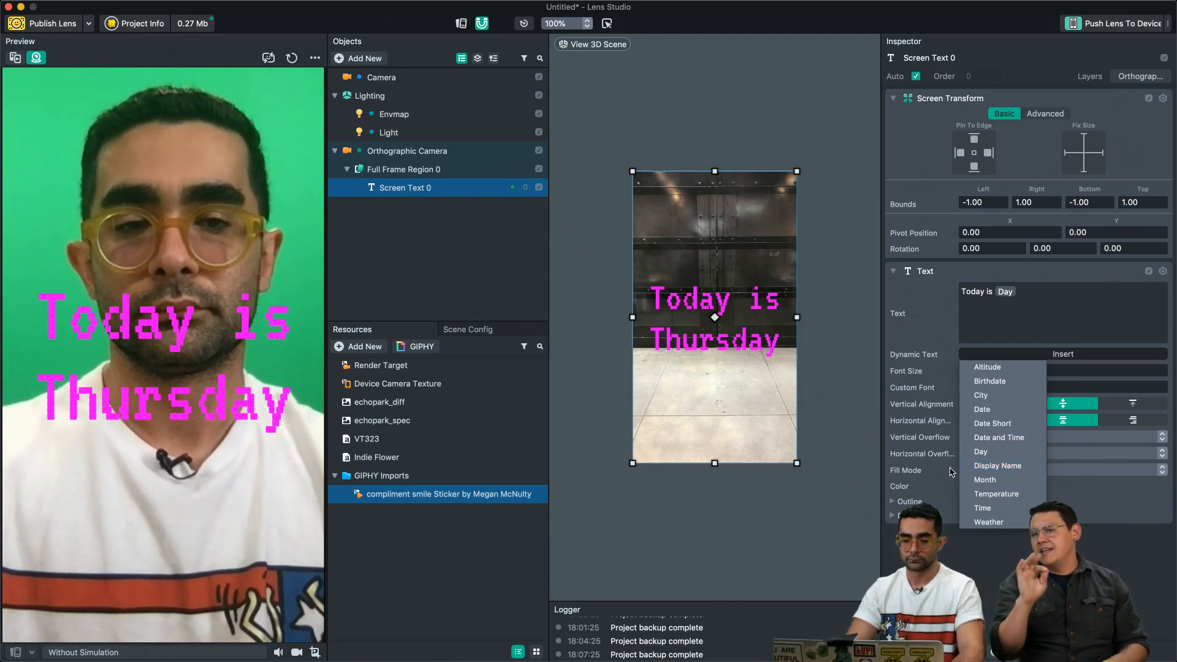
key(Escape)
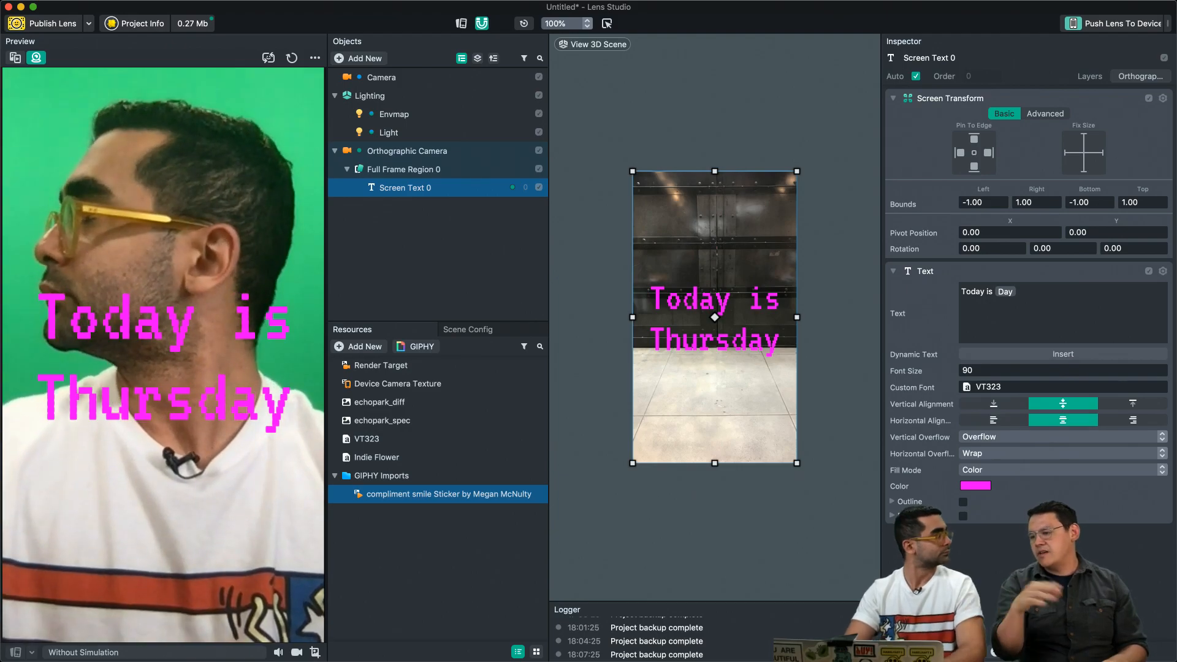
click(1058, 319)
key(BackSpace)
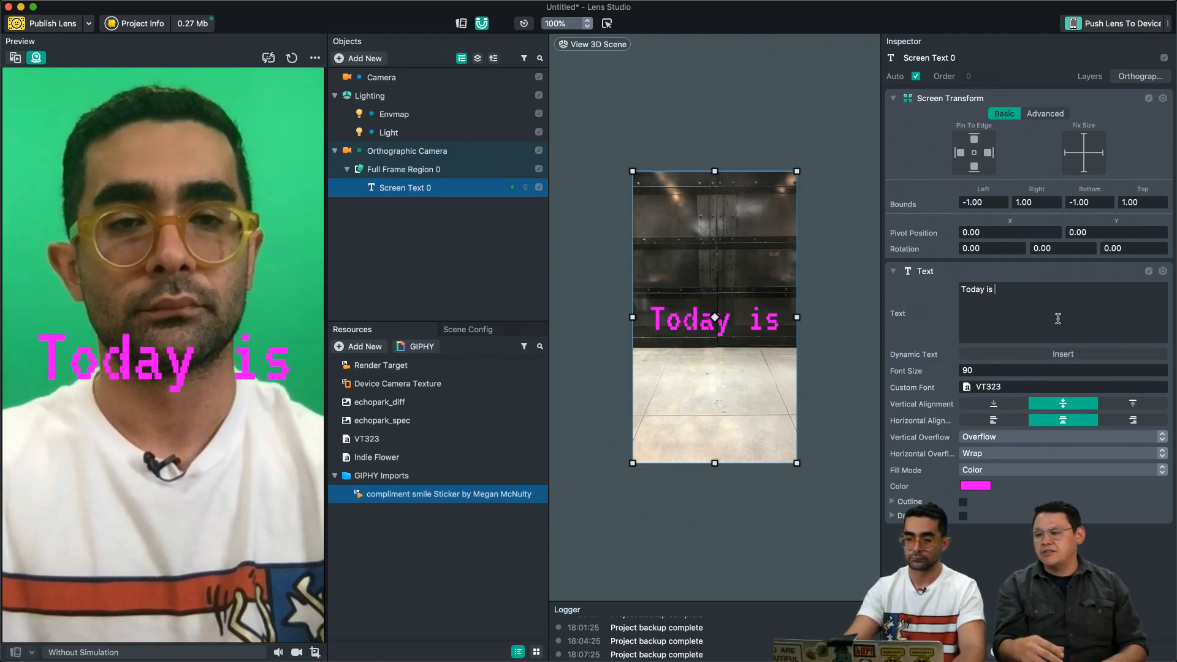
click(1011, 353)
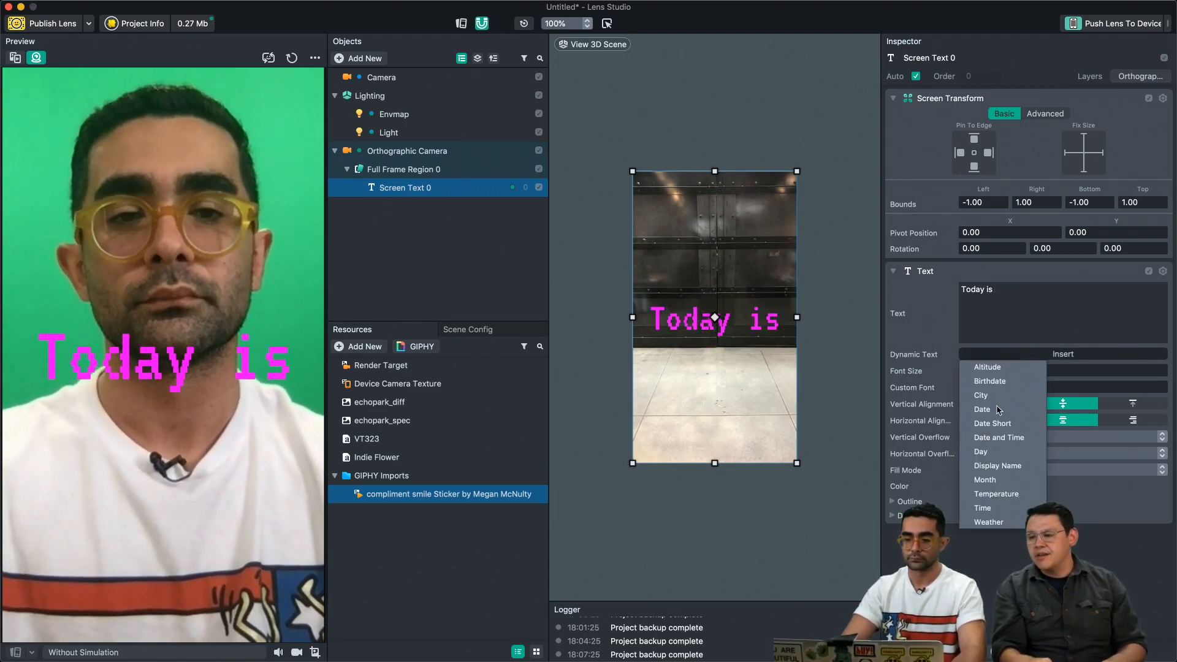
click(986, 409)
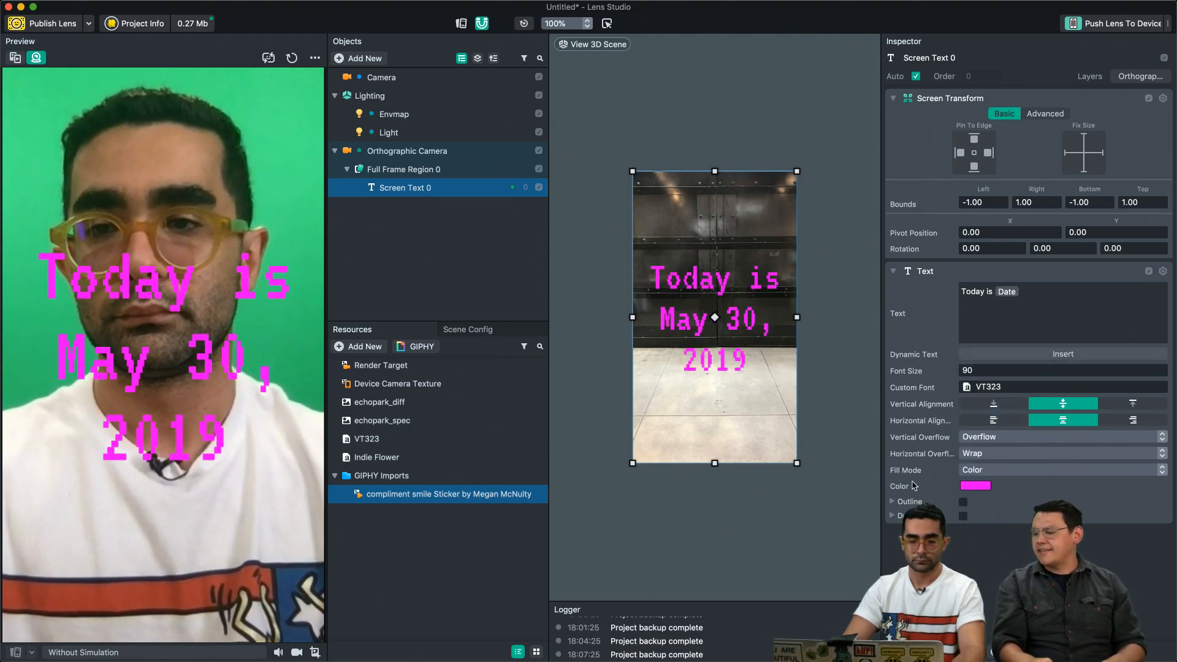
Step: Deselect the screen text and start a new, empty lens project
click(463, 219)
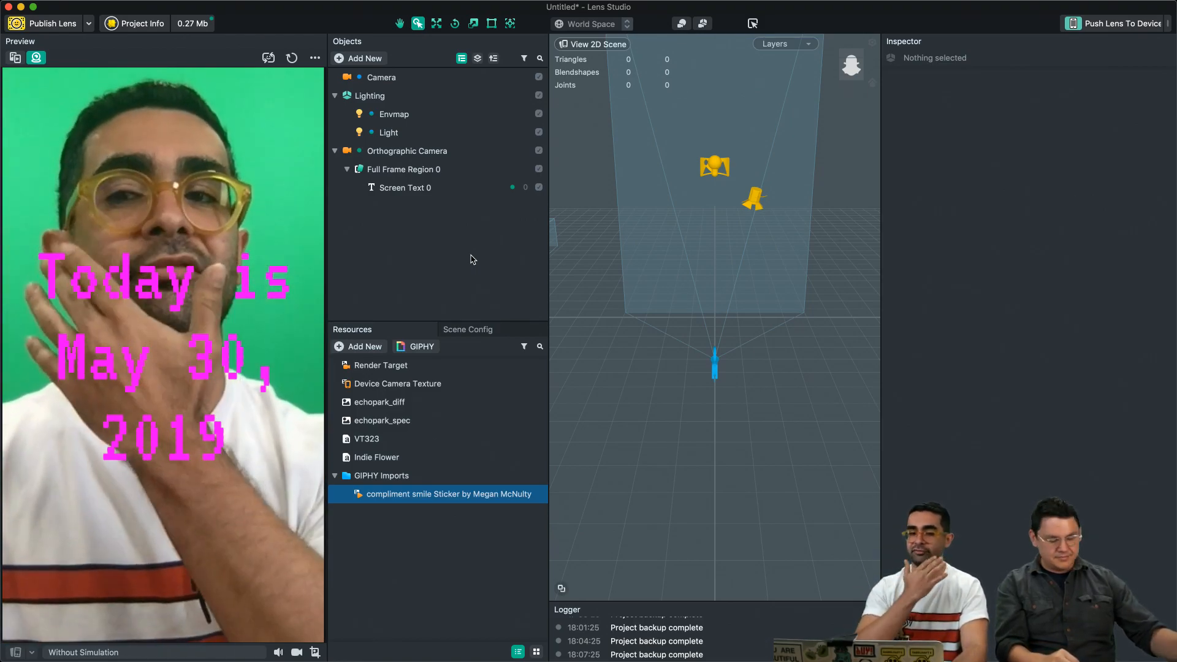
key(super+z)
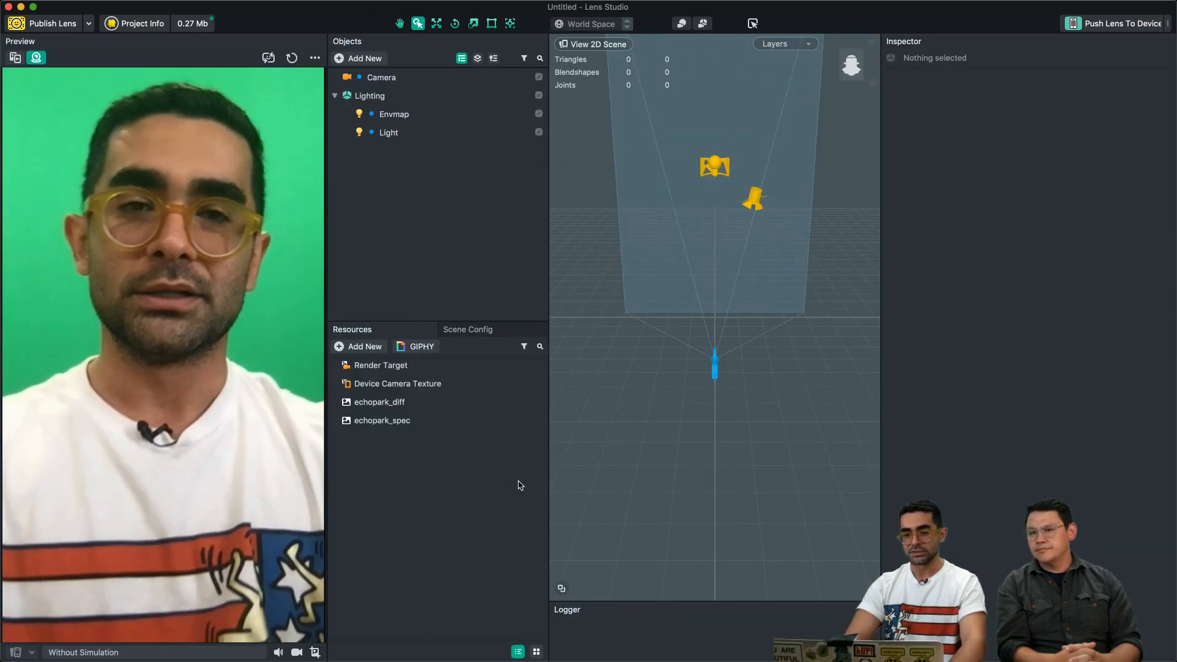
Step: Preview the depth_mask.jpg image on the desktop and import it into the project's resources
mouse_move(1176, 0)
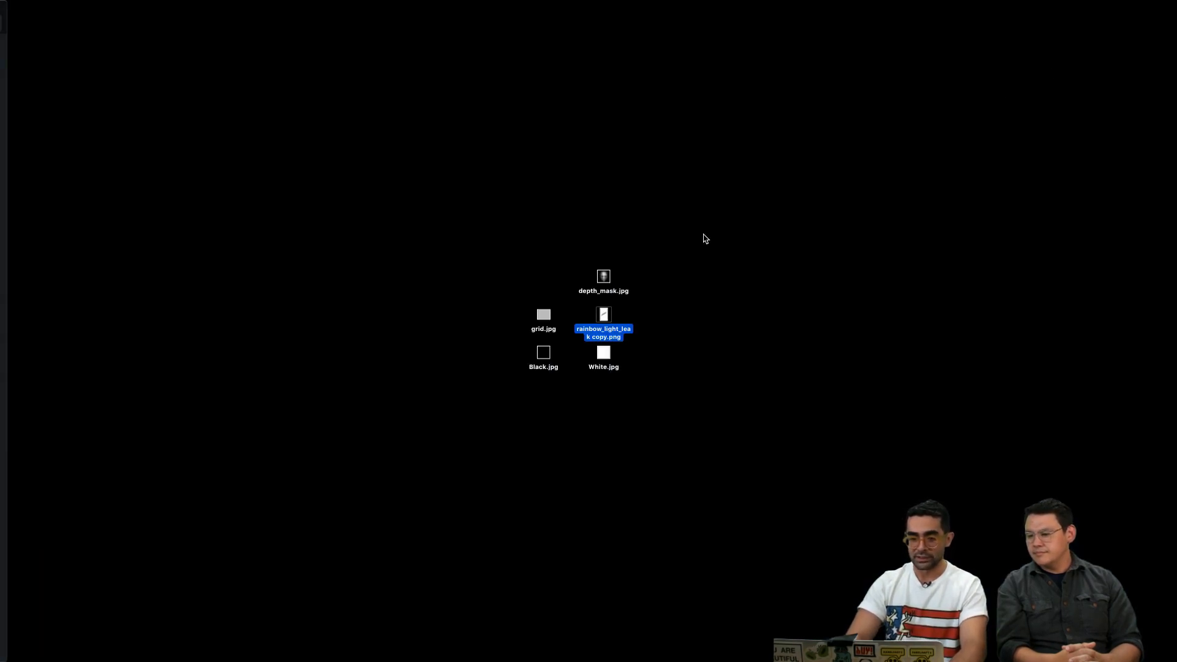
click(612, 291)
key(space)
mouse_move(1176, 0)
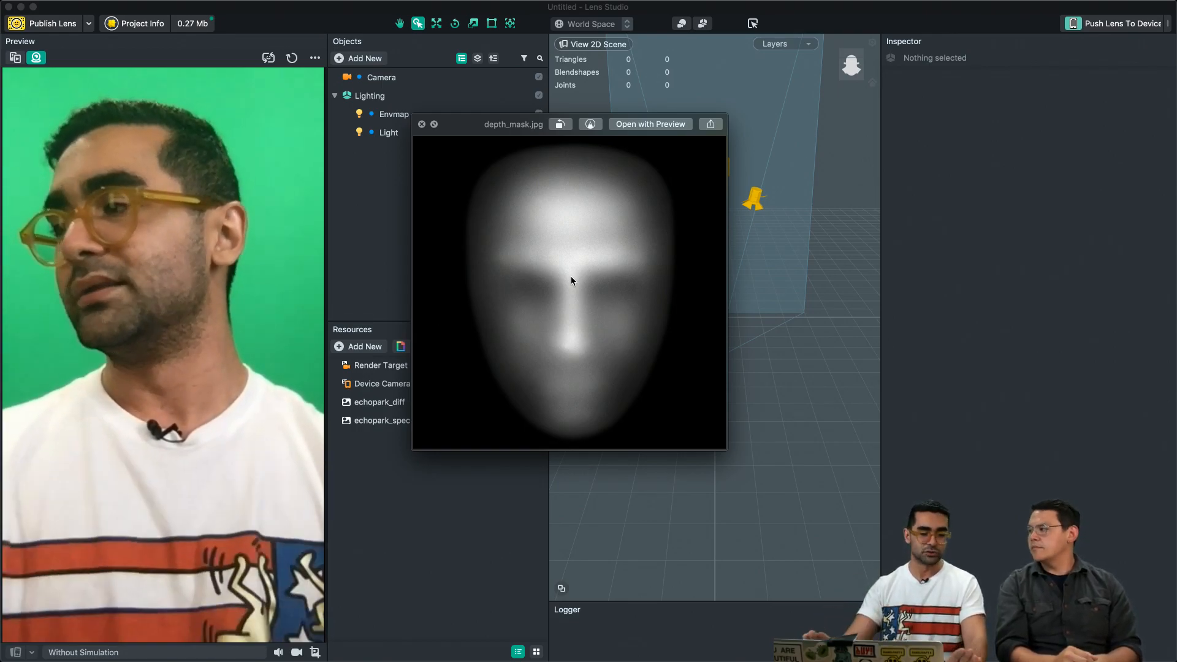
key(space)
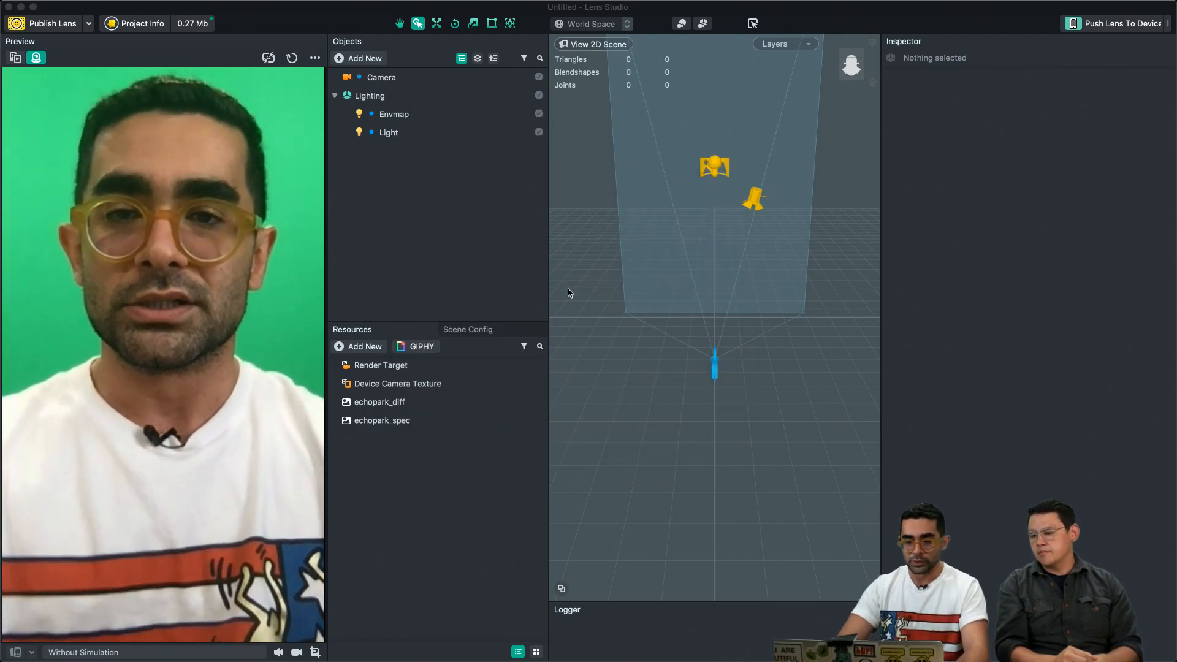
mouse_move(1176, 1)
drag(605, 276, 478, 484)
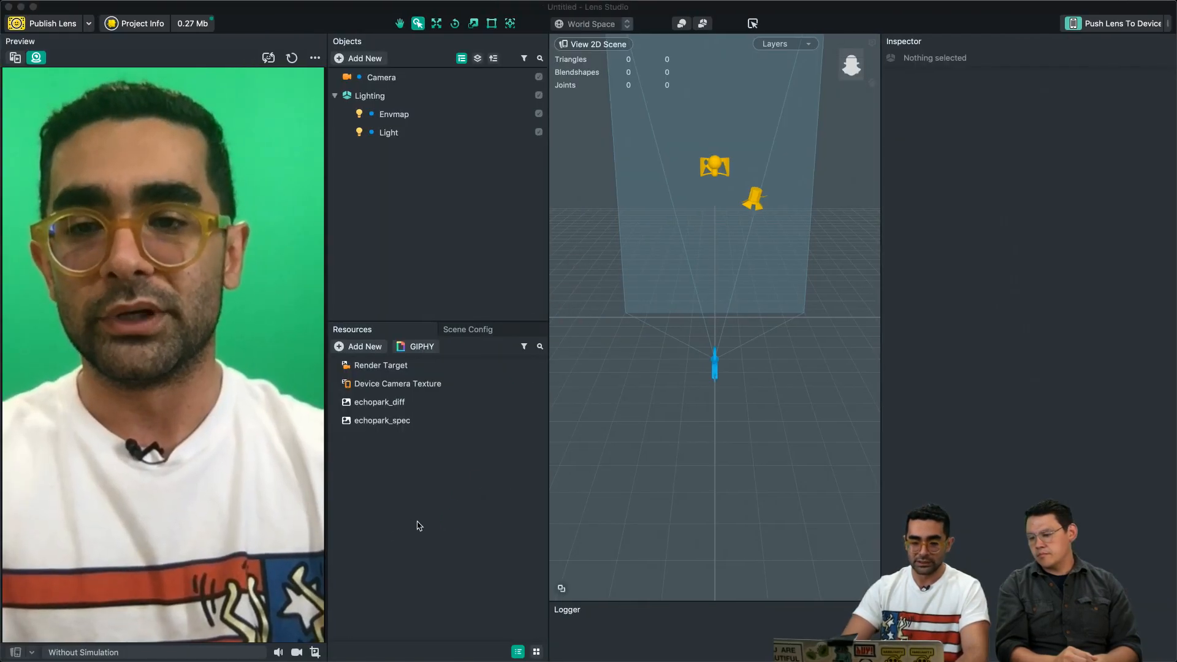
Step: Add a Face Mask object and assign depth_mask as its texture
click(363, 60)
text(face)
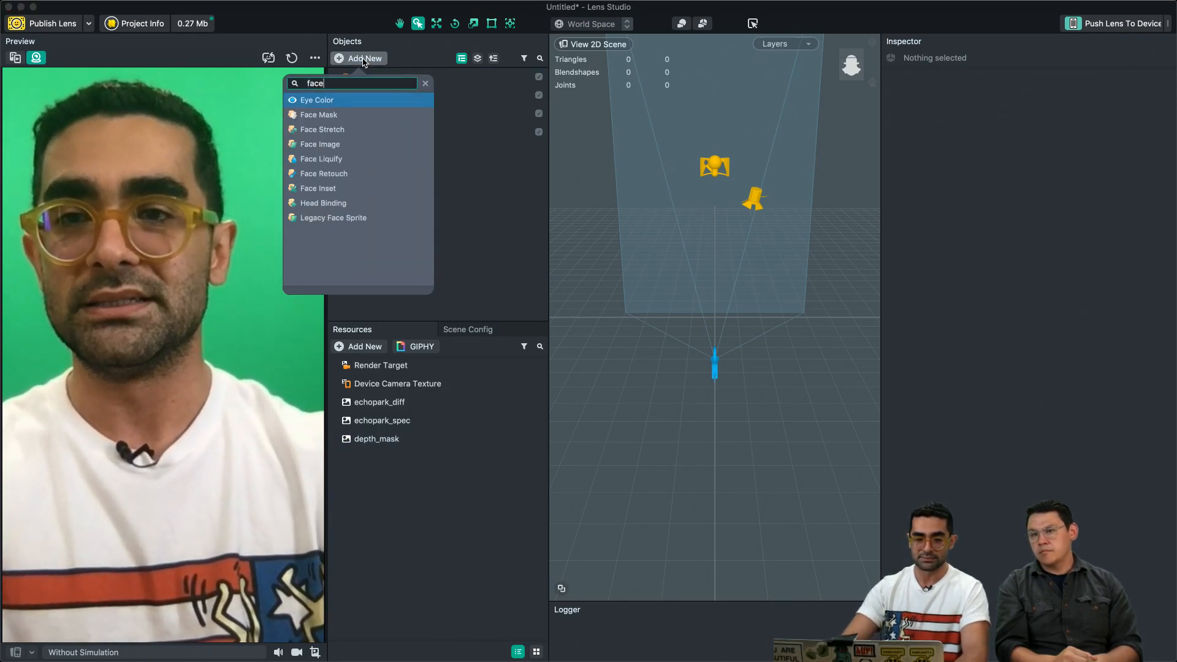
click(332, 115)
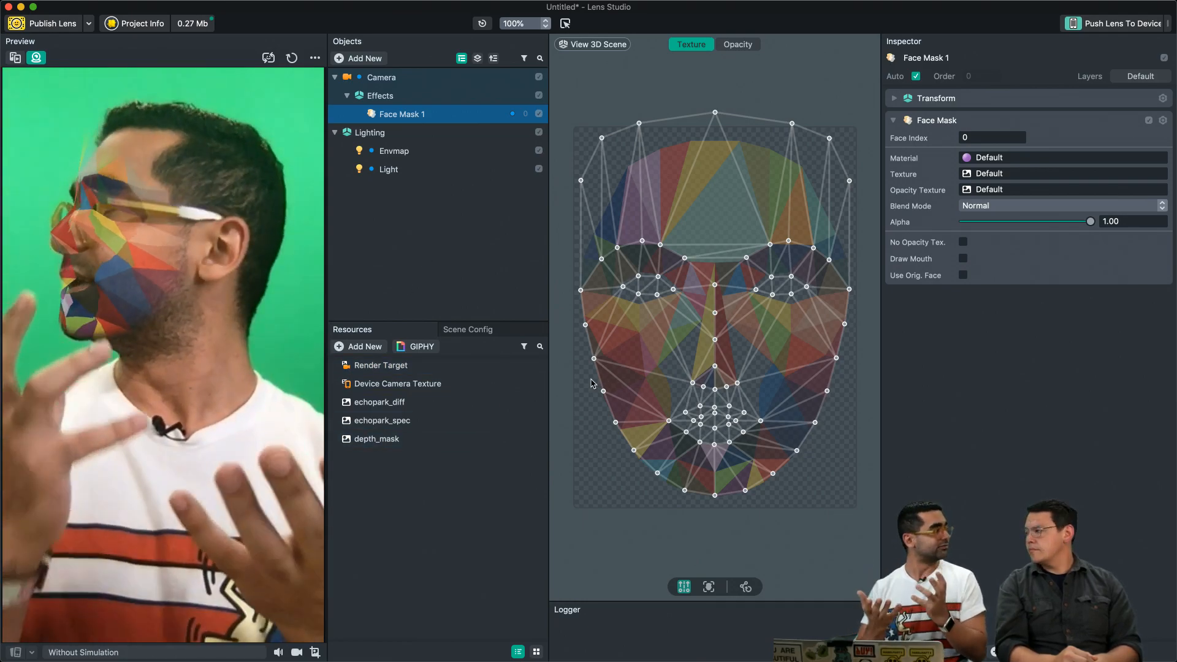
click(393, 439)
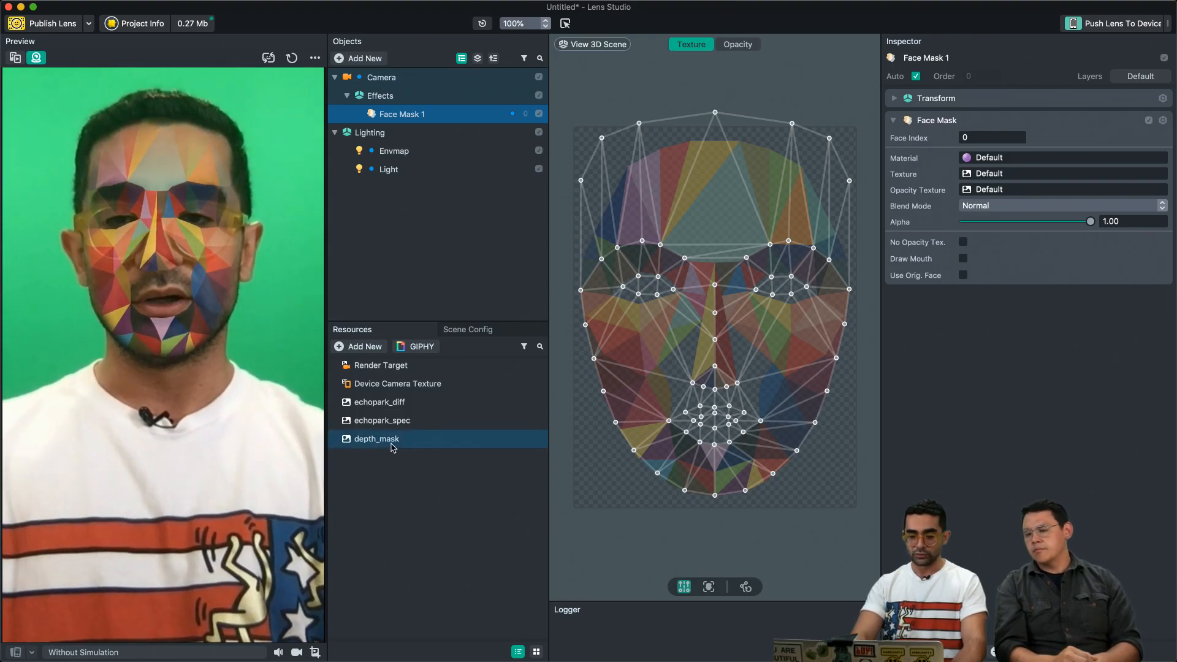
click(993, 177)
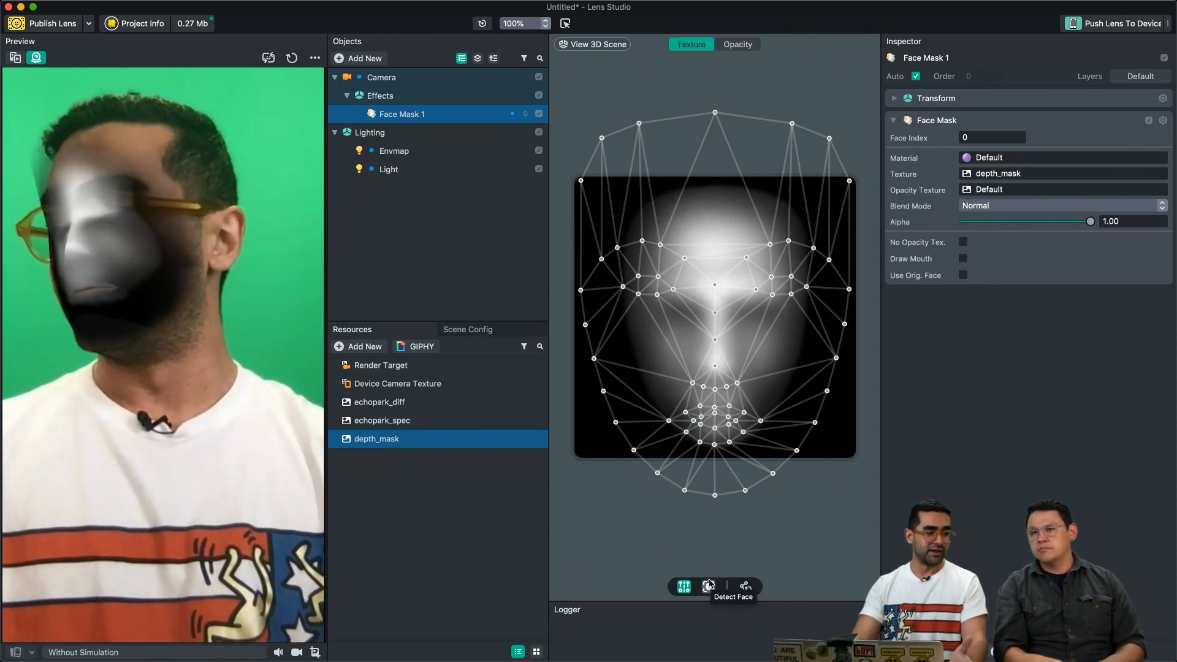
Step: Select the face mesh points, try adjusting the lower jaw pair, and undo the change
drag(840, 502, 577, 121)
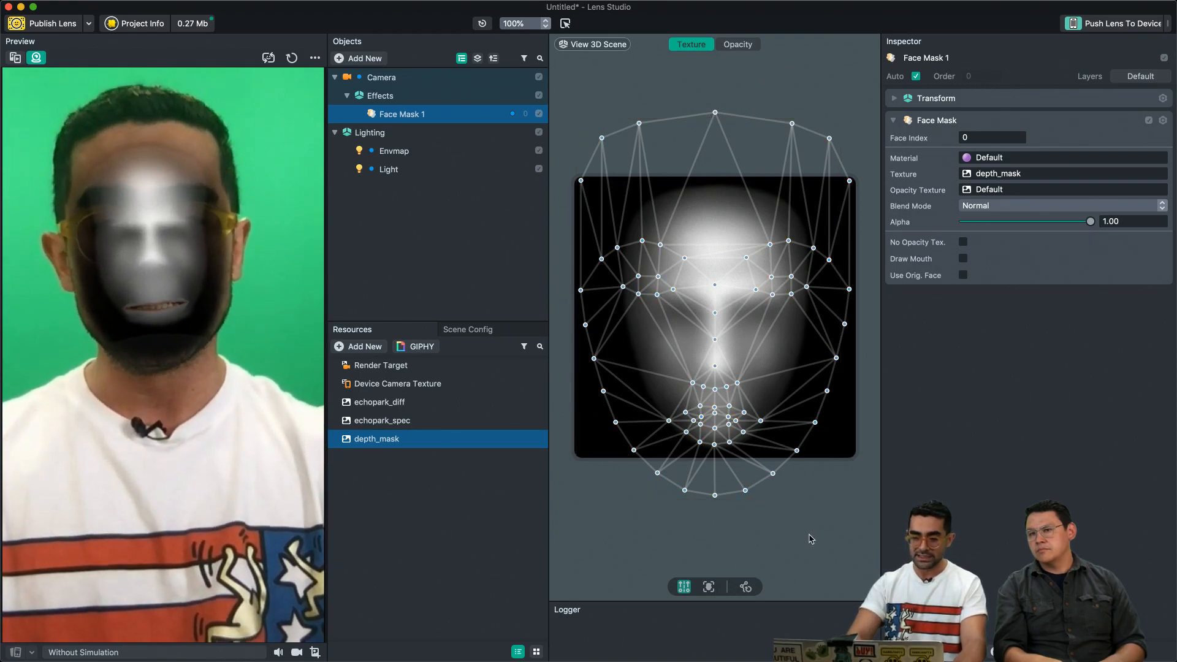
click(751, 349)
scroll(751, 350, up, 5)
scroll(750, 350, down, 6)
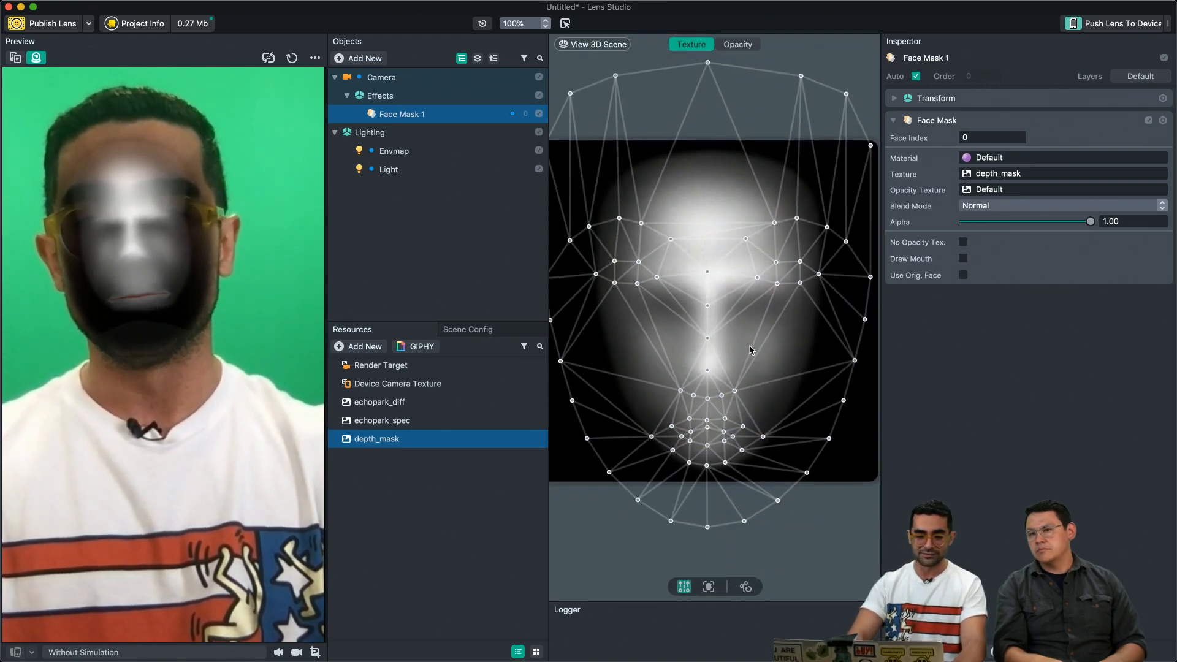
scroll(751, 350, up, 1)
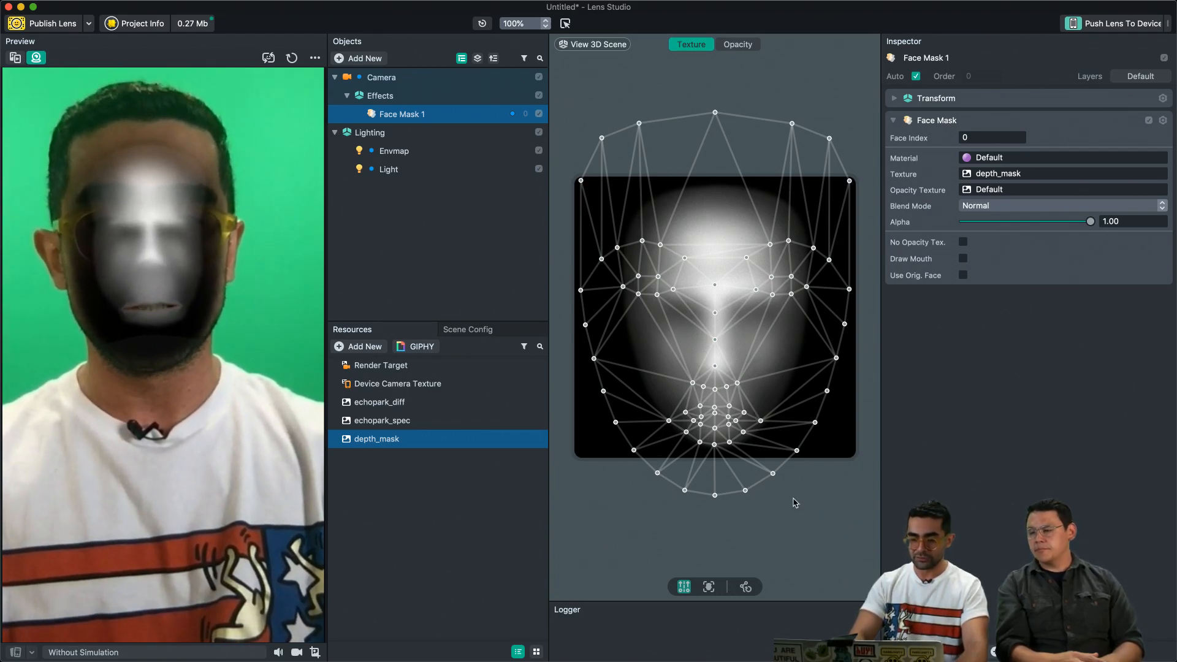
drag(779, 459, 780, 469)
key(super+z)
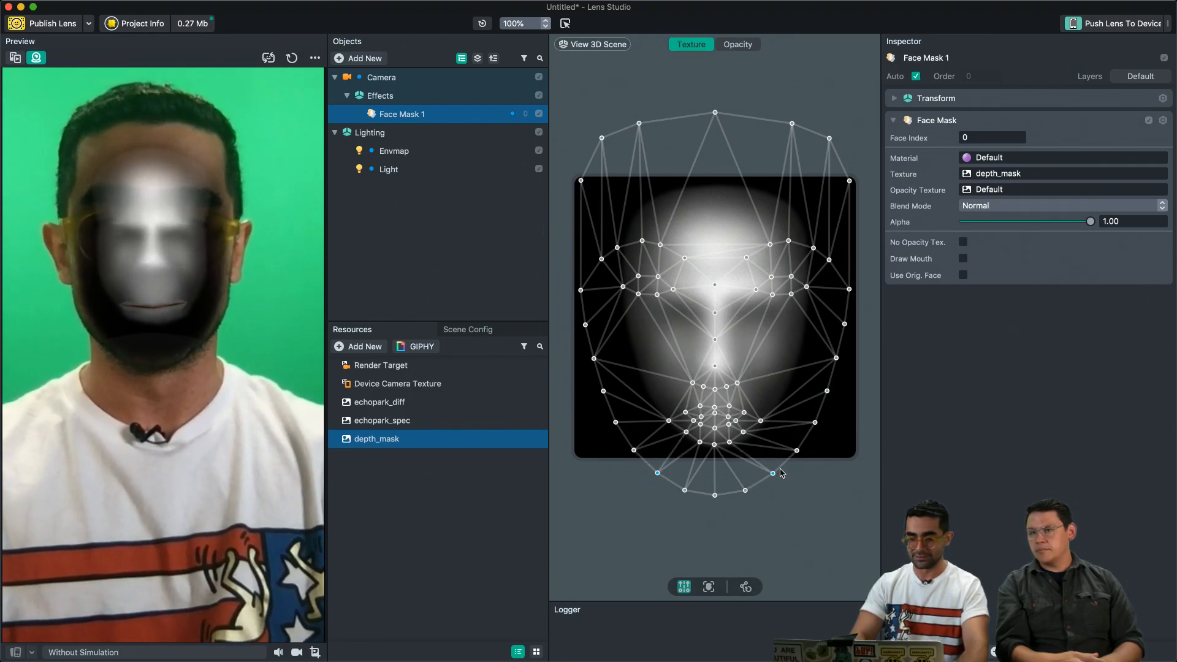
Step: Select all the face mesh points, scale them down together and position the mesh over the face in the depth_mask image
drag(872, 556, 572, 97)
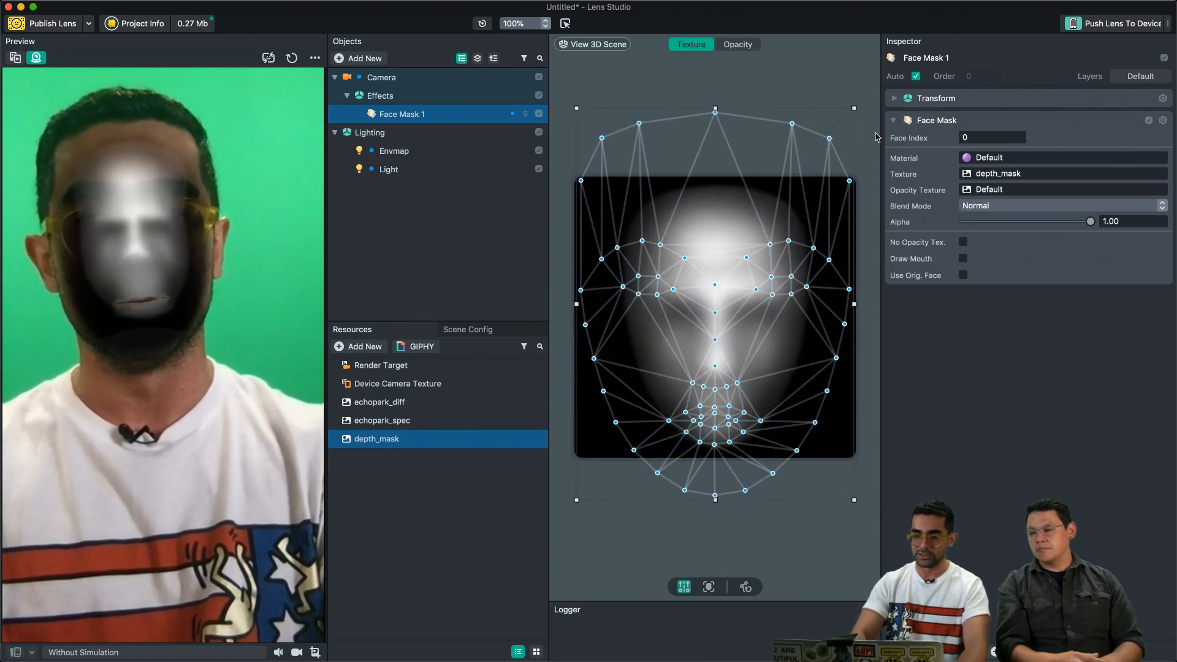
drag(854, 110, 810, 175)
scroll(785, 324, up, 5)
scroll(785, 324, down, 1)
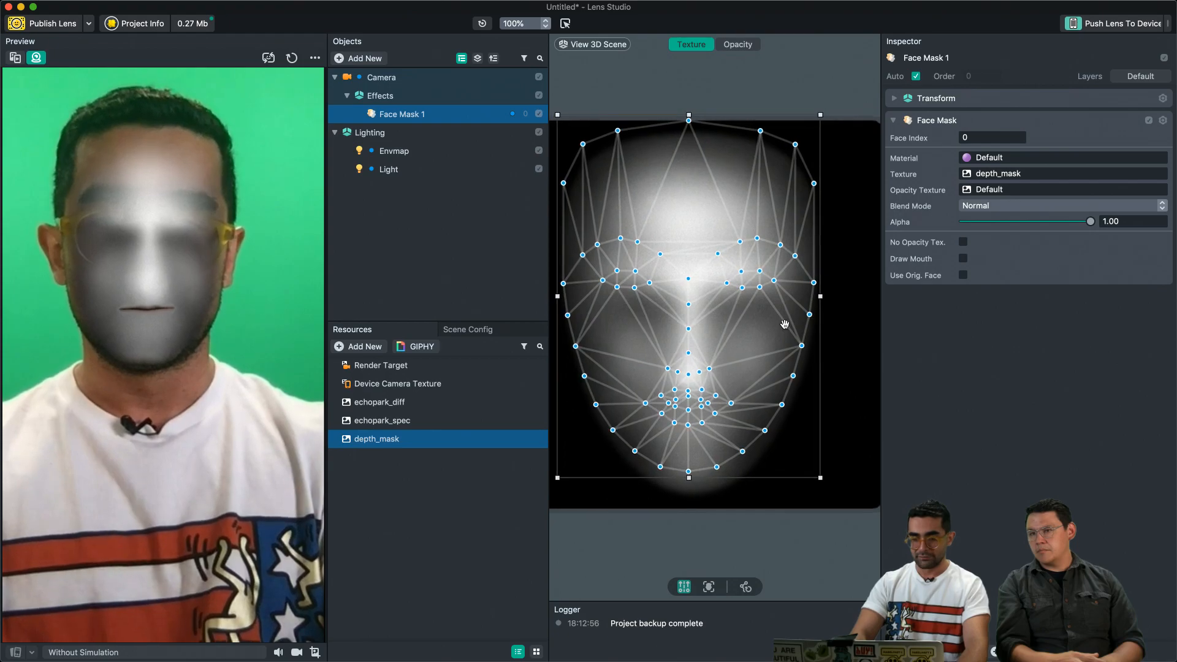
drag(709, 311, 712, 331)
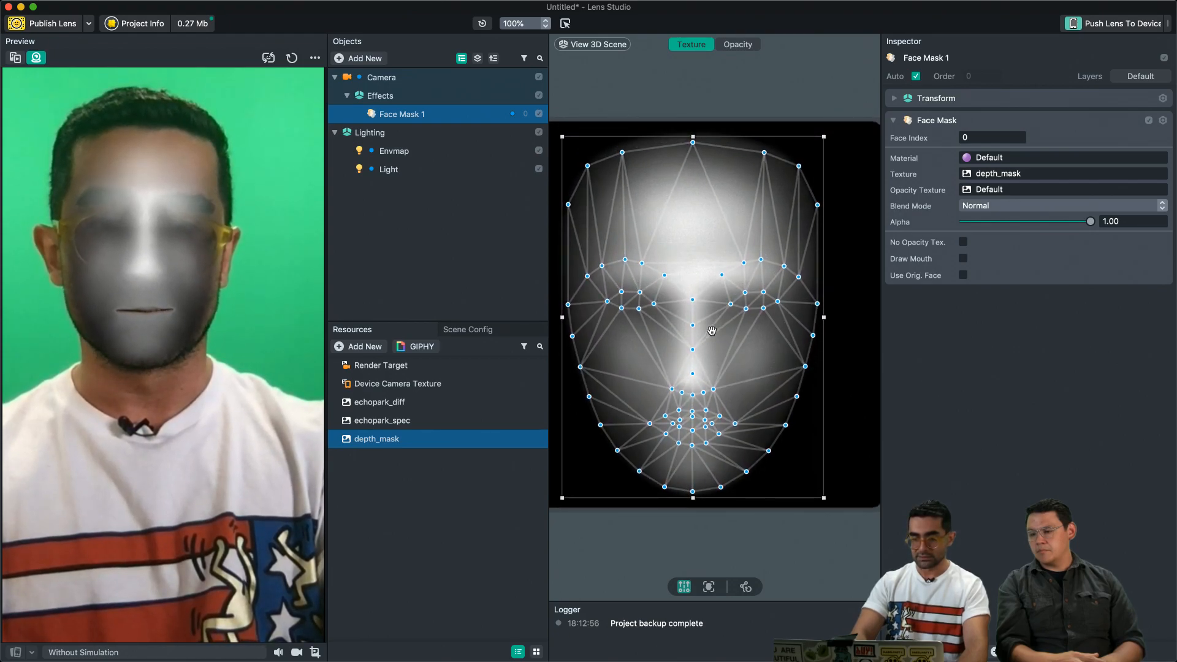
Step: Reselect all the face mesh points, scale them down slightly and nudge the mesh to fit the face in the depth_mask image
click(823, 147)
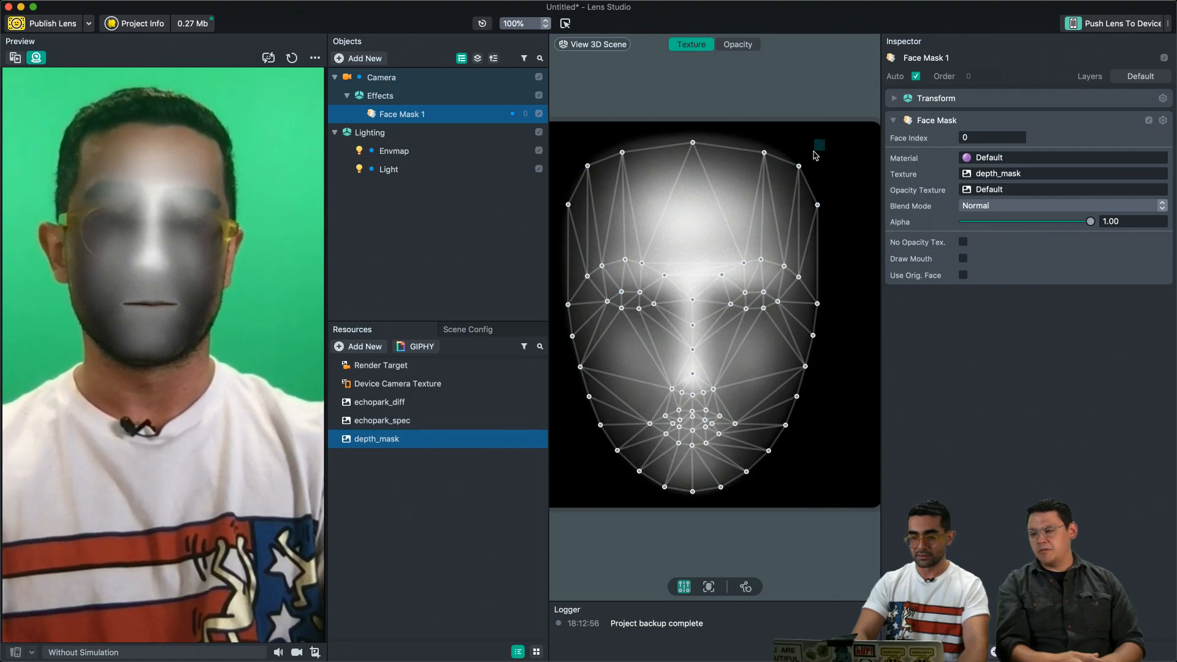
drag(849, 123, 565, 491)
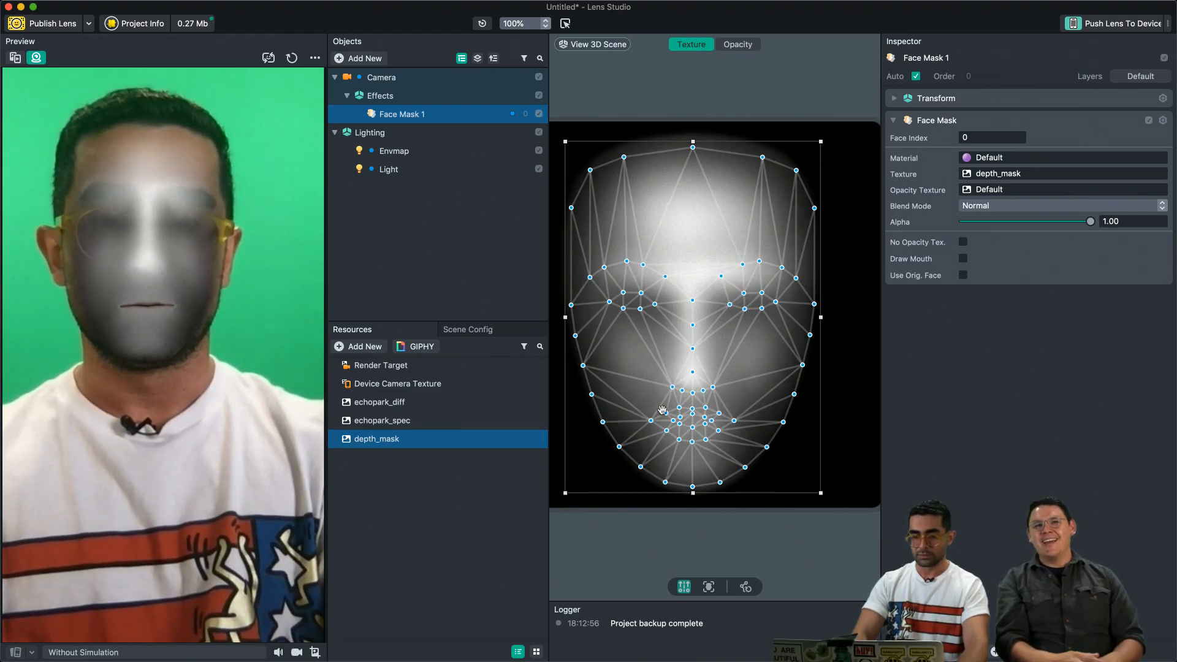
drag(693, 423, 693, 426)
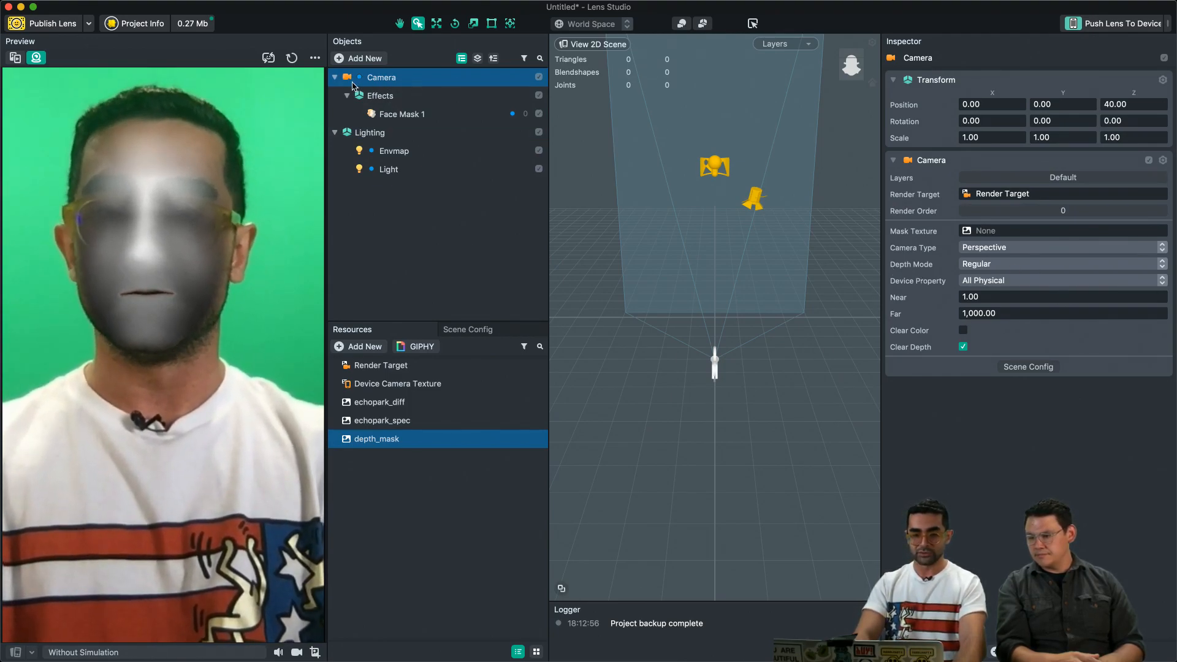
Step: Enable Clear Color on the Camera and clear its Input texture to None
click(964, 331)
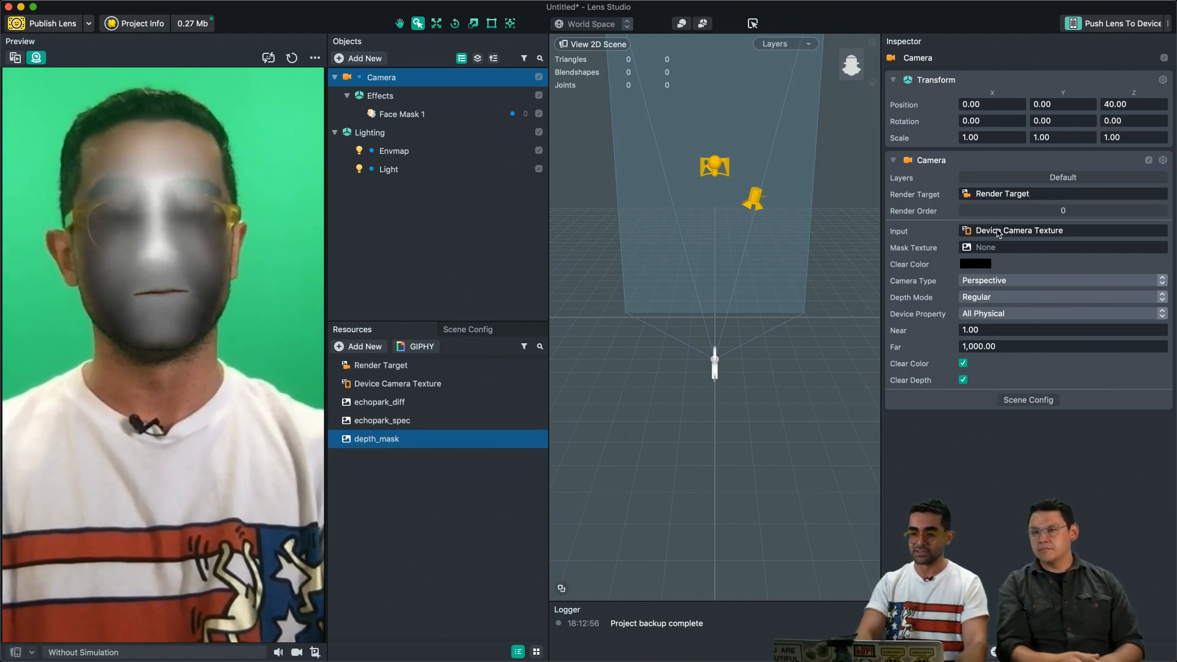
right_click(1009, 237)
click(1016, 237)
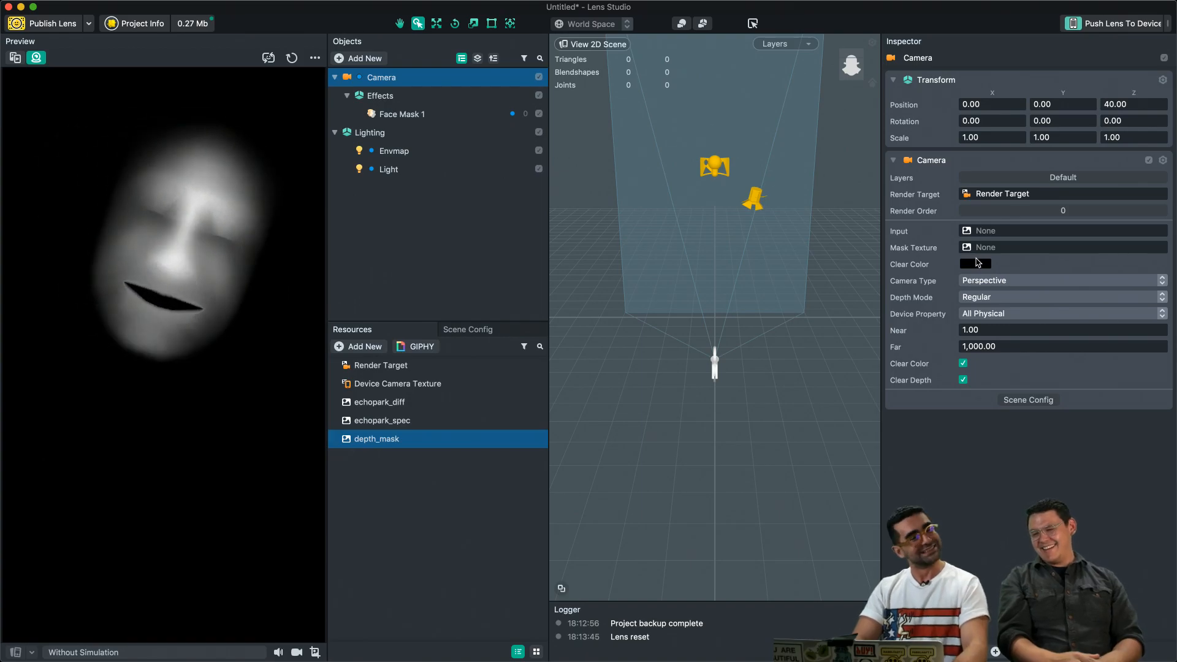
Step: Set the Camera's clear color to mid grey, with red, green and blue at 128
mouse_move(978, 263)
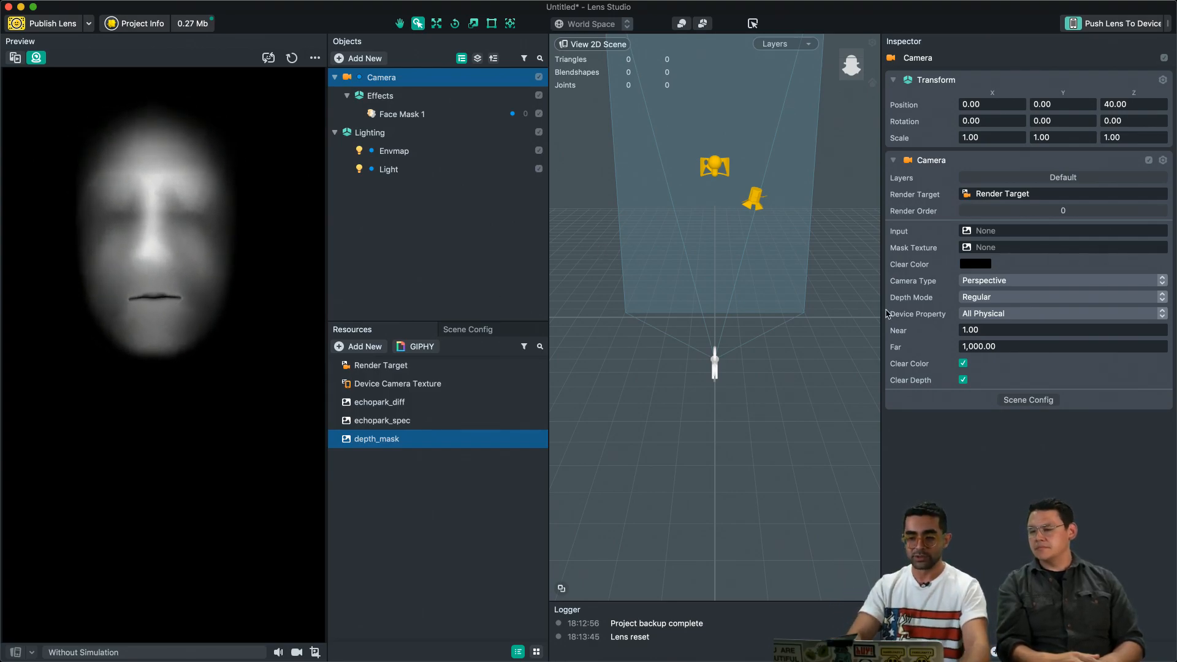
click(983, 265)
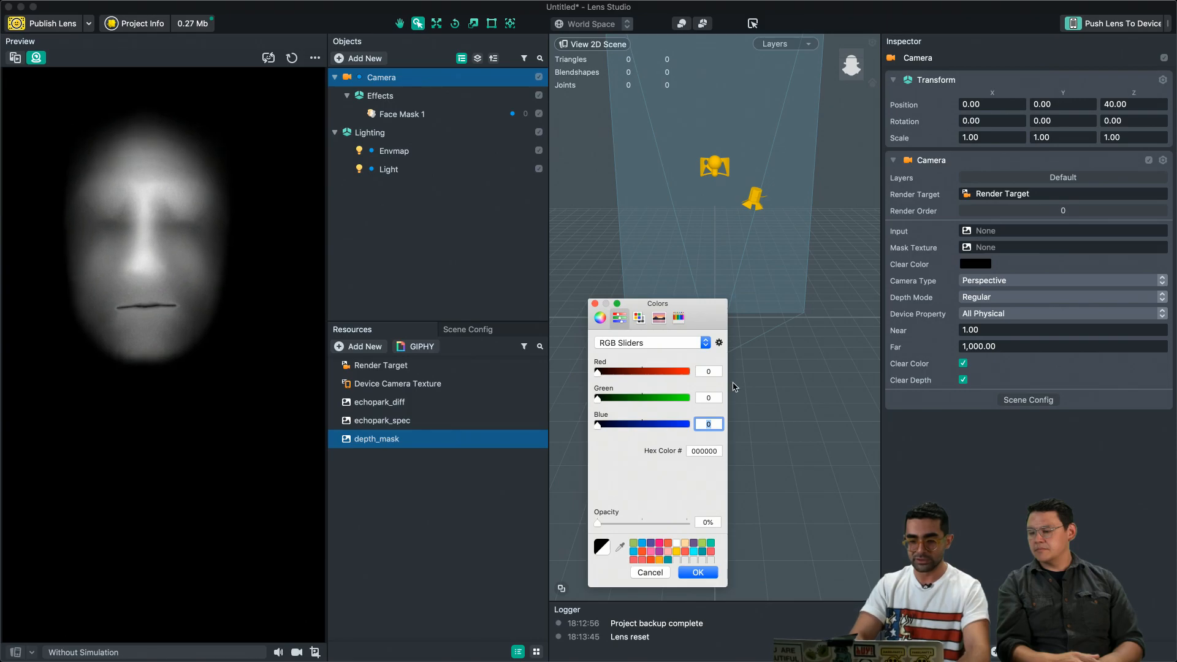
text(128)
key(Tab)
text(128)
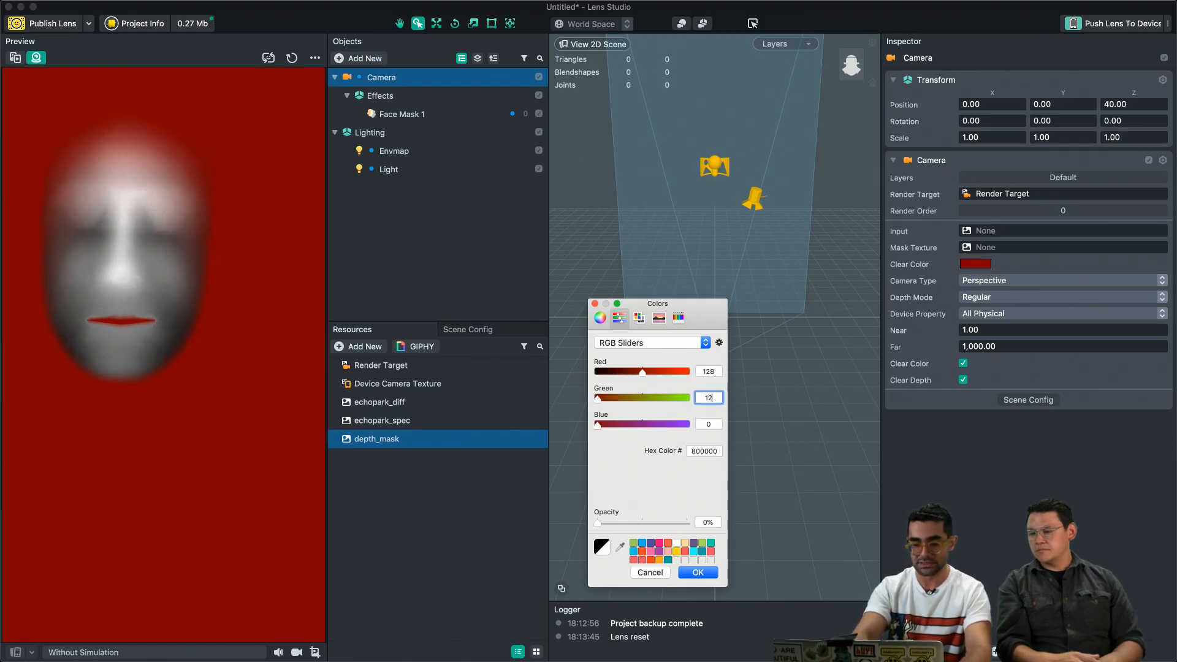
key(Tab)
key(Return)
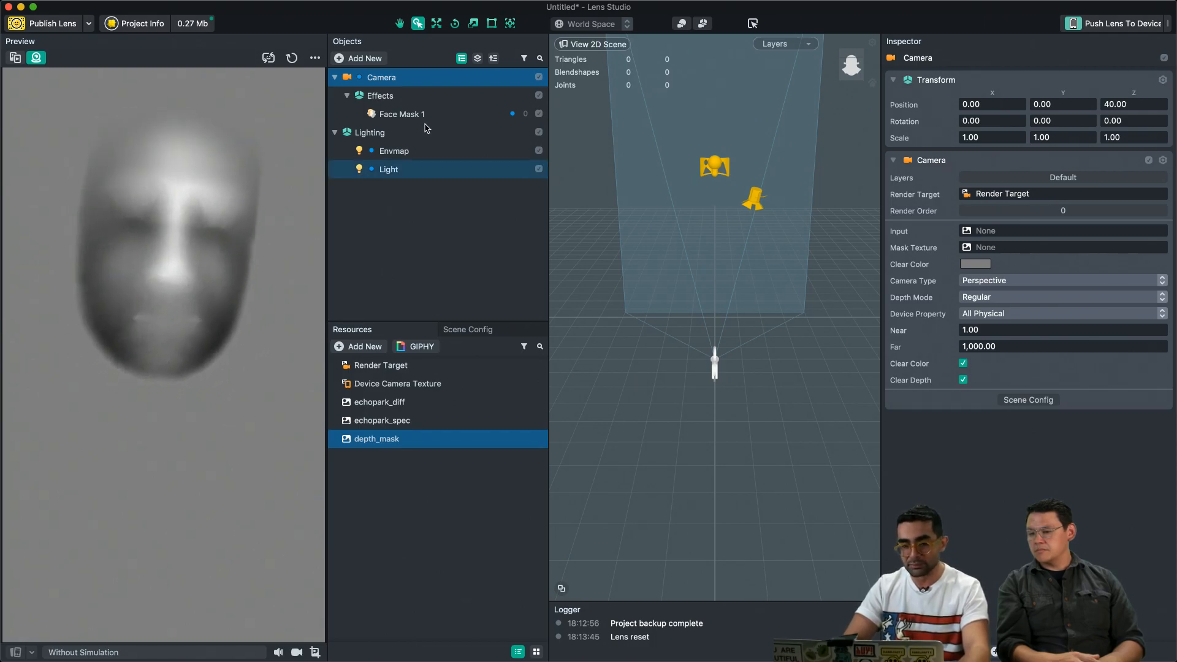
Step: Set the blend mode of Face Mask 1 to Screen and lower its alpha to 0.57
click(396, 114)
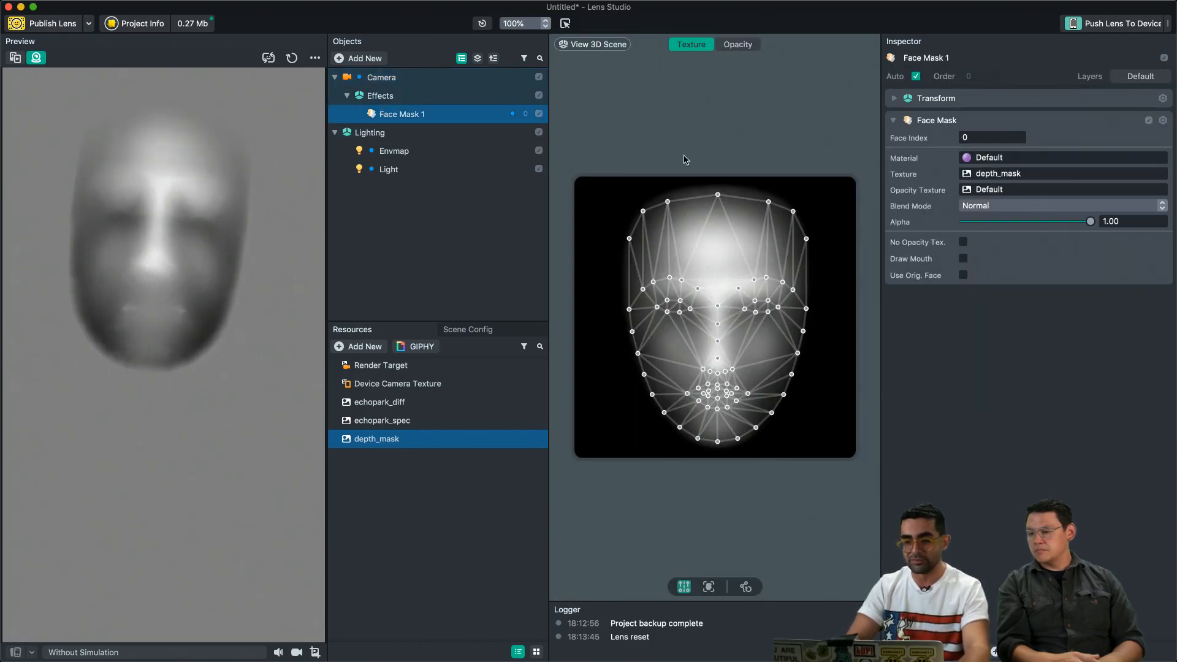
click(997, 206)
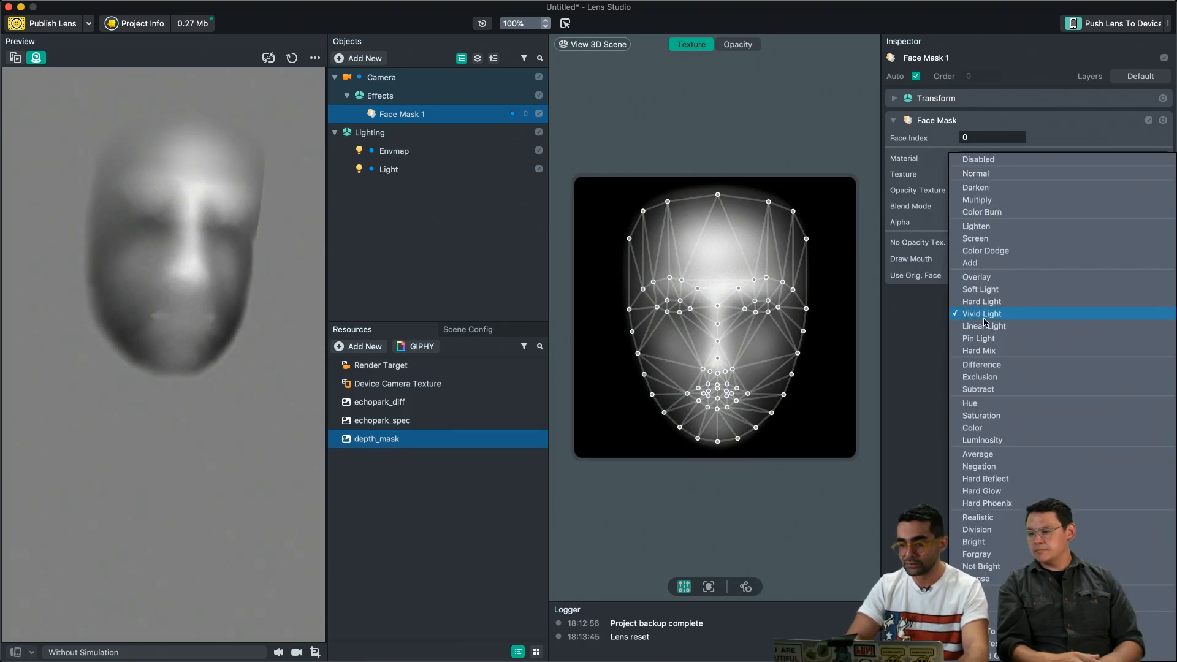
click(984, 240)
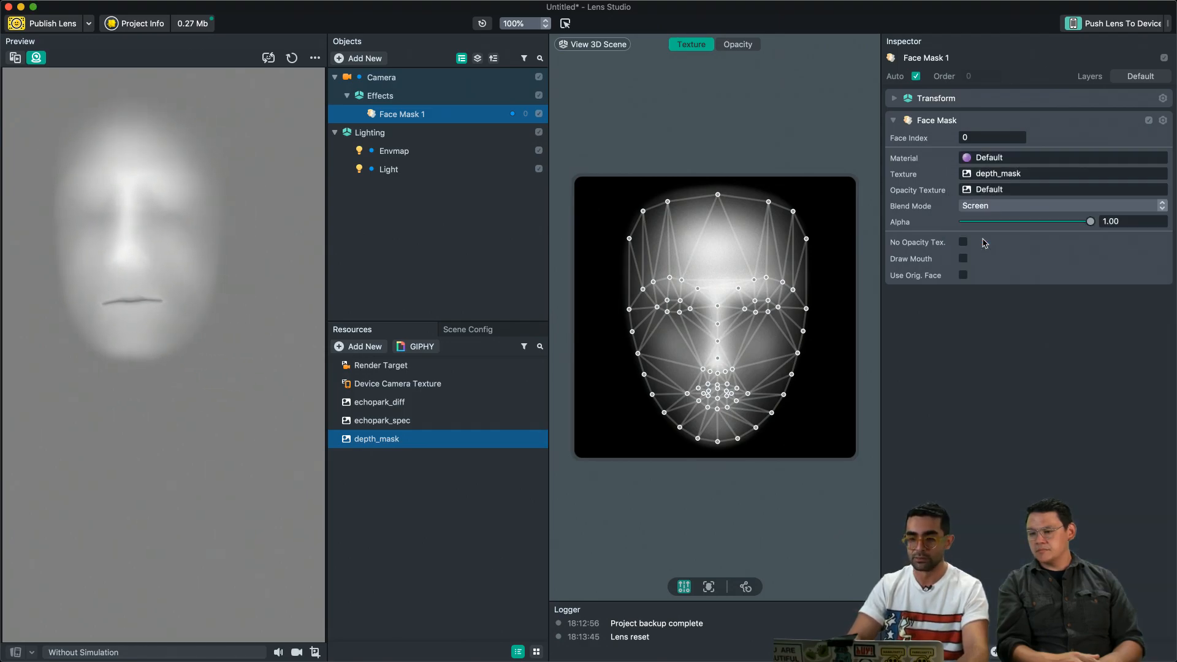
drag(1085, 225, 1046, 211)
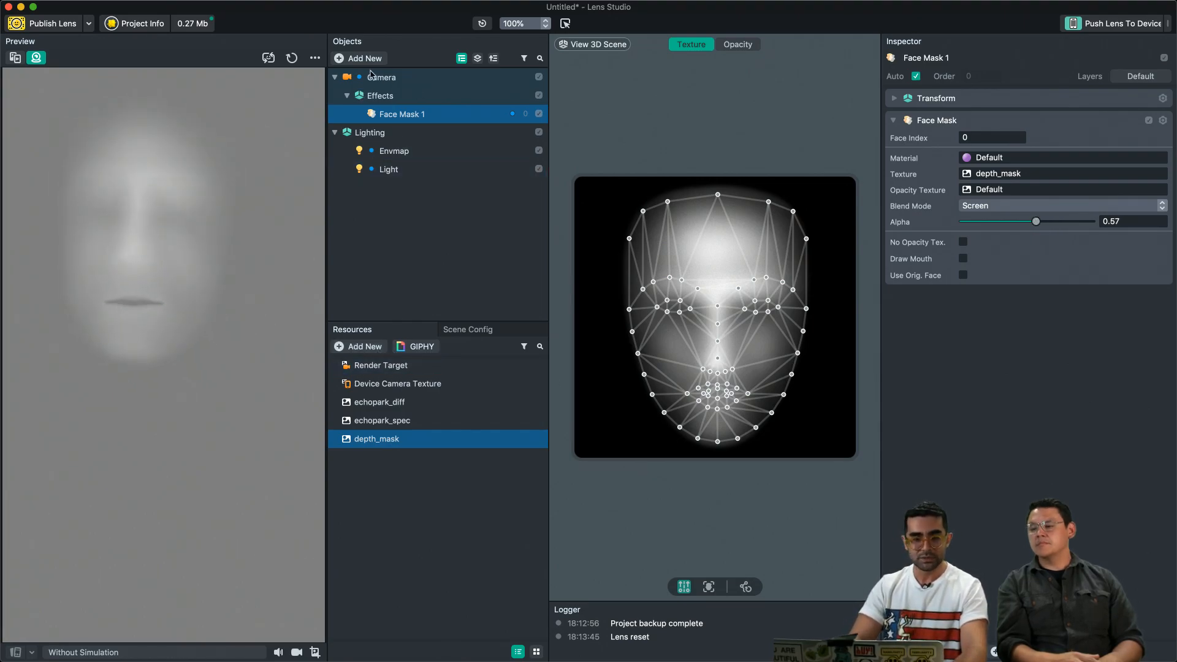
Step: Rename the Camera object as Depth Camera
click(390, 79)
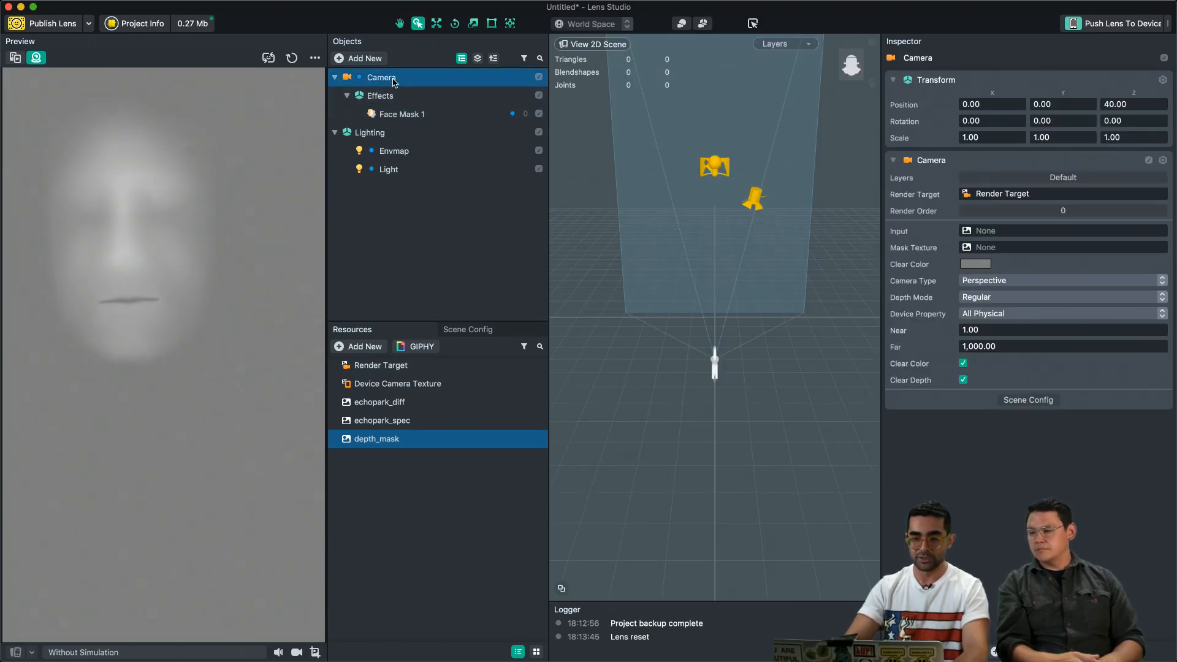
double_click(393, 79)
text(De)
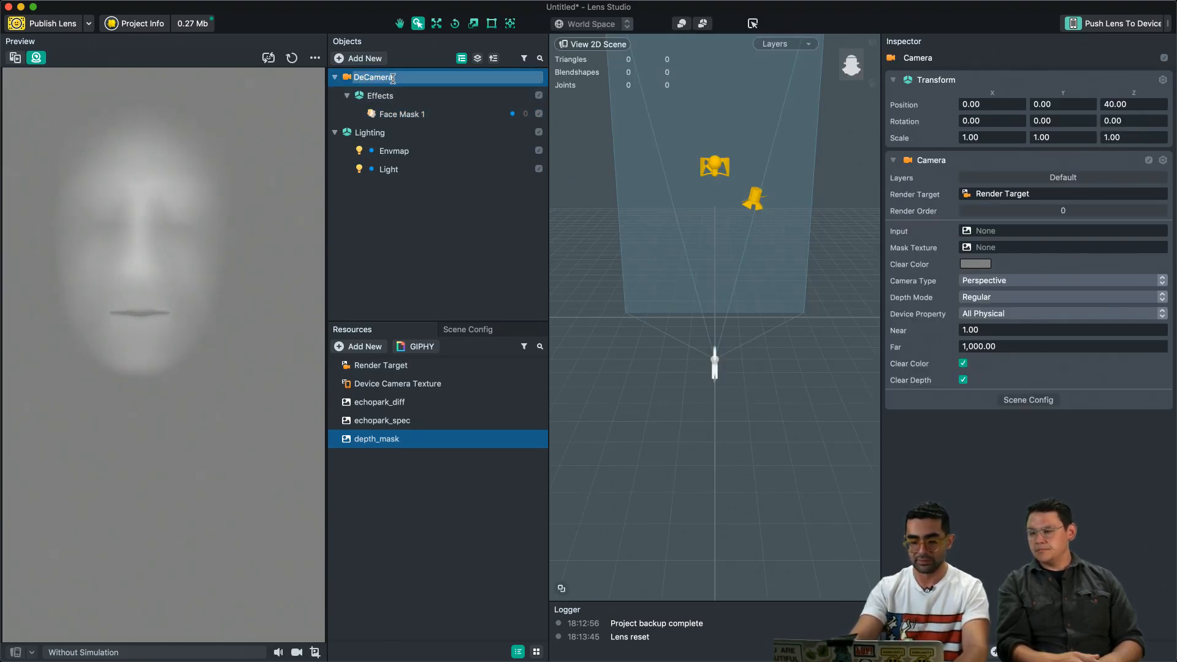
text(pth)
key(Return)
key(BackSpace)
click(468, 180)
Step: Create a new layer named Depth and make it the only layer rendered by the Depth Camera
click(433, 80)
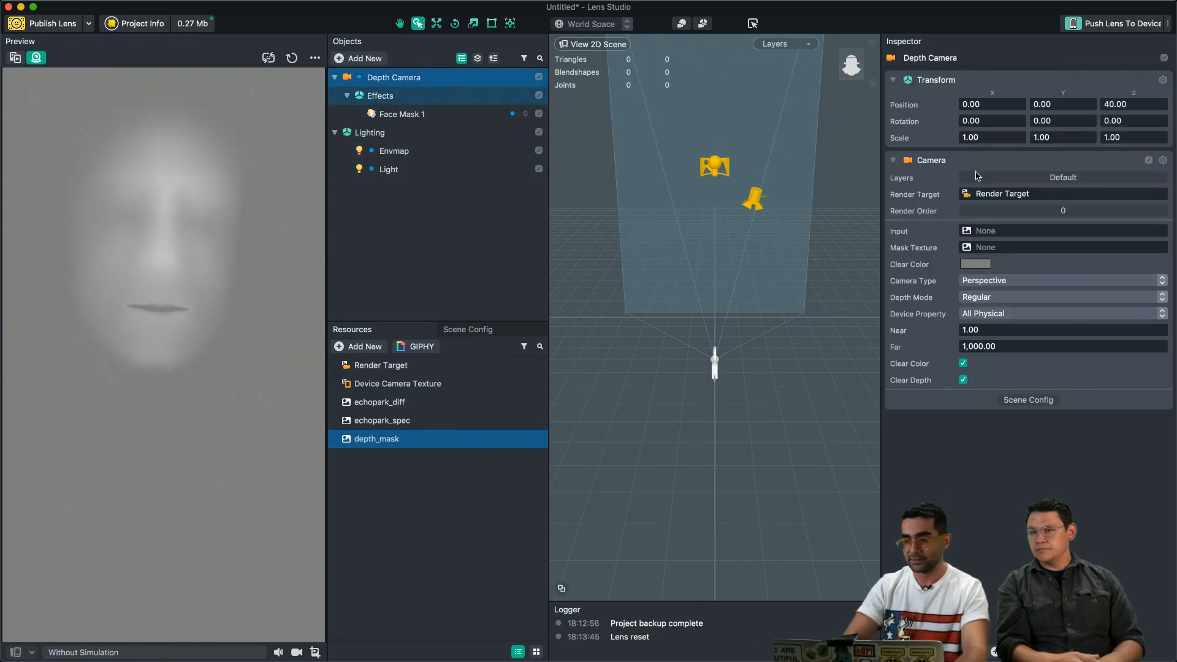
click(1062, 178)
click(1031, 233)
click(1070, 222)
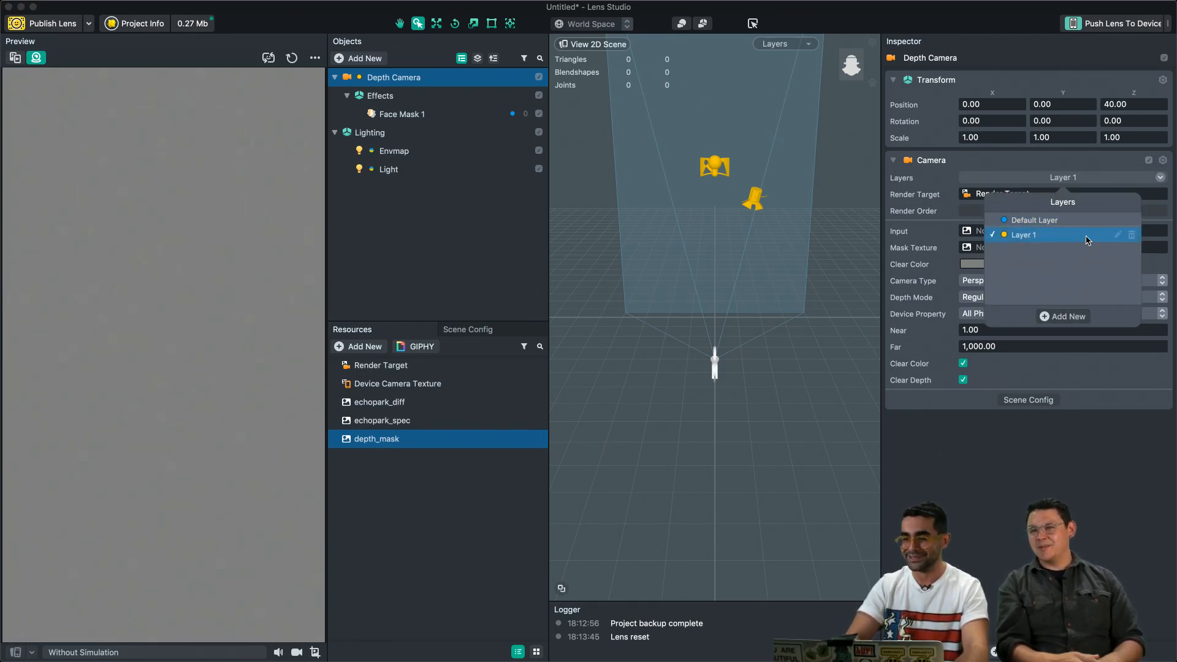
click(1117, 236)
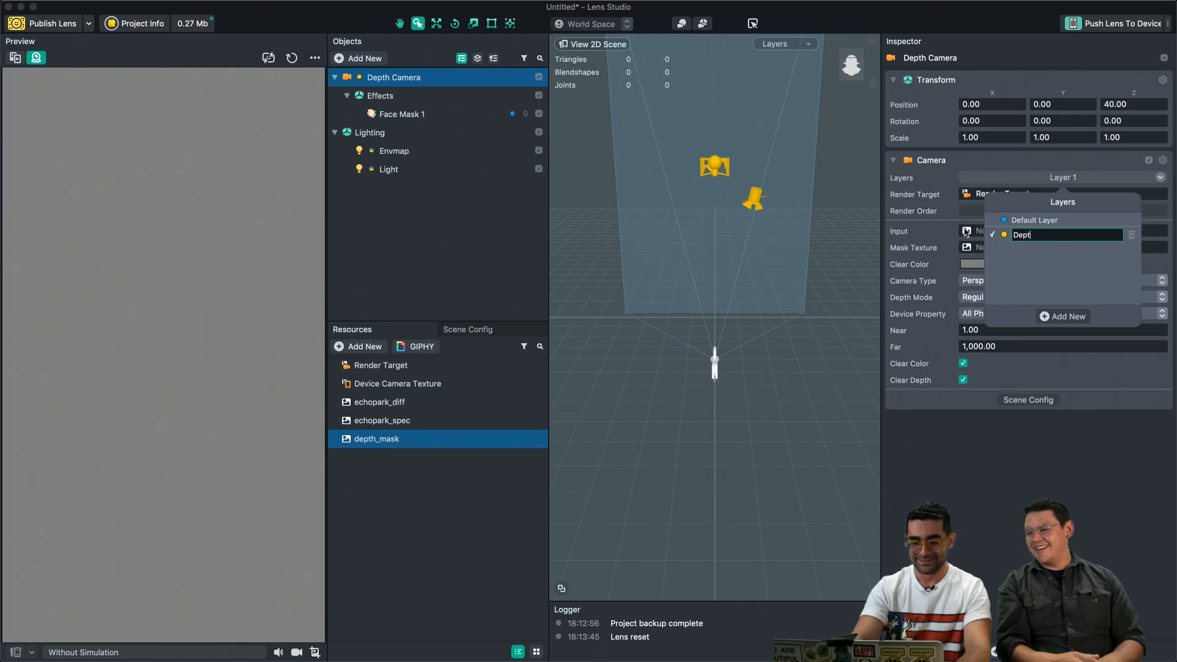
key(Return)
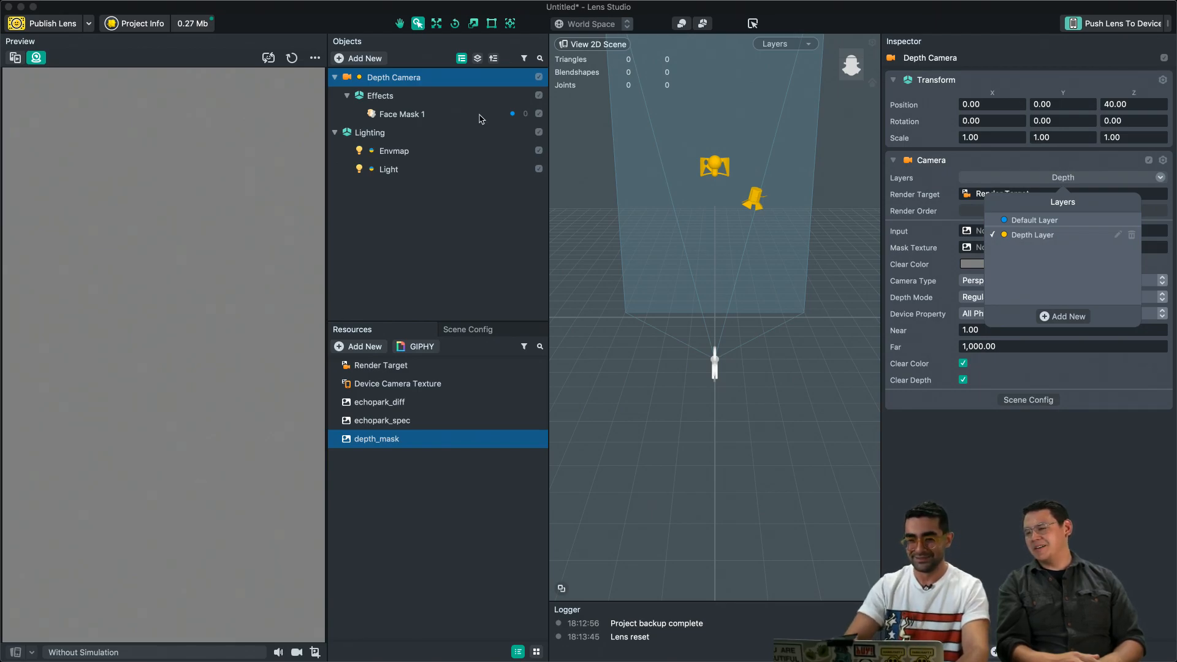
Step: Move Face Mask 1 to the Depth layer and collapse the Depth Camera and Lighting groups
click(406, 118)
click(405, 114)
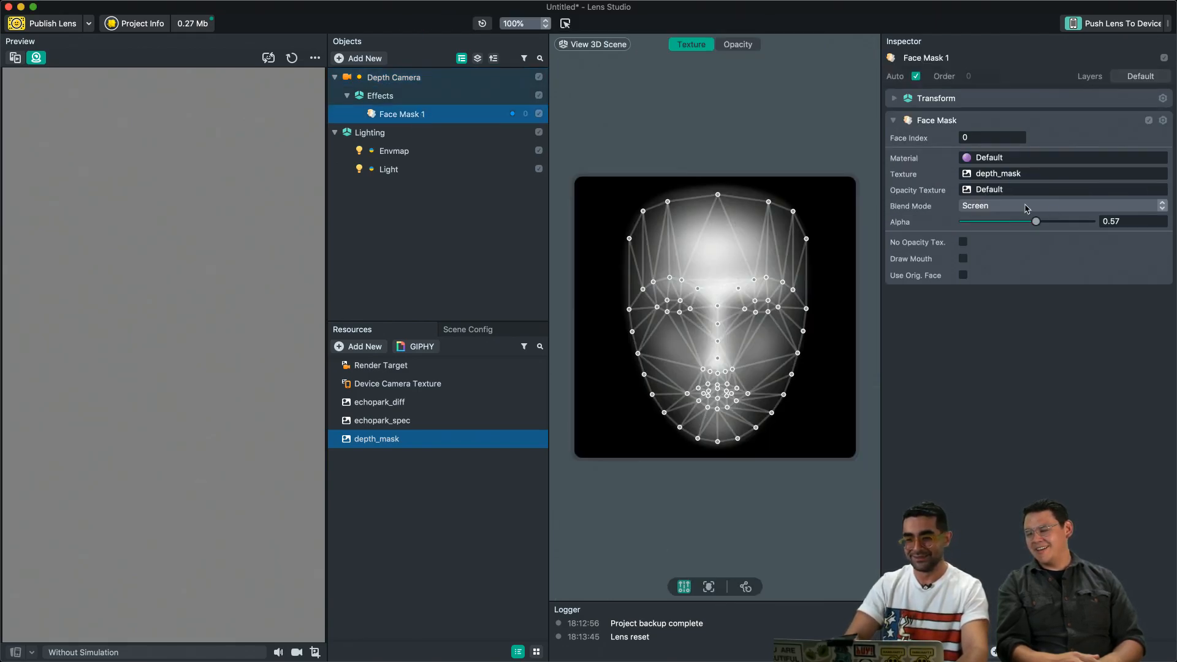
click(1132, 79)
click(1067, 134)
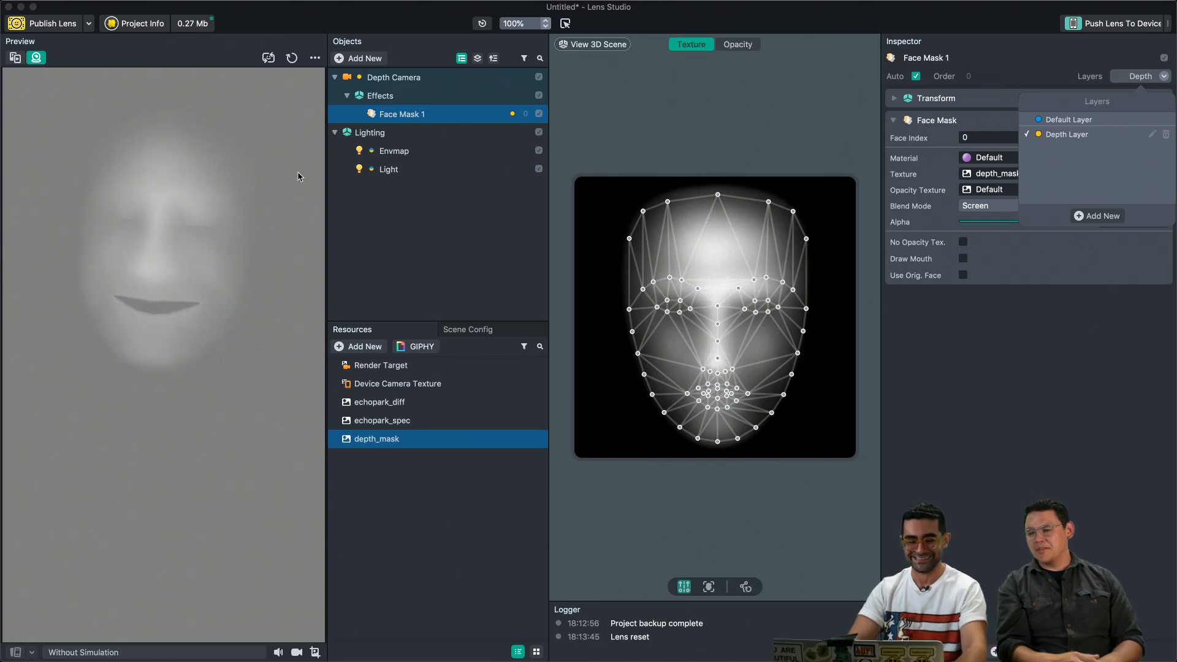
click(428, 230)
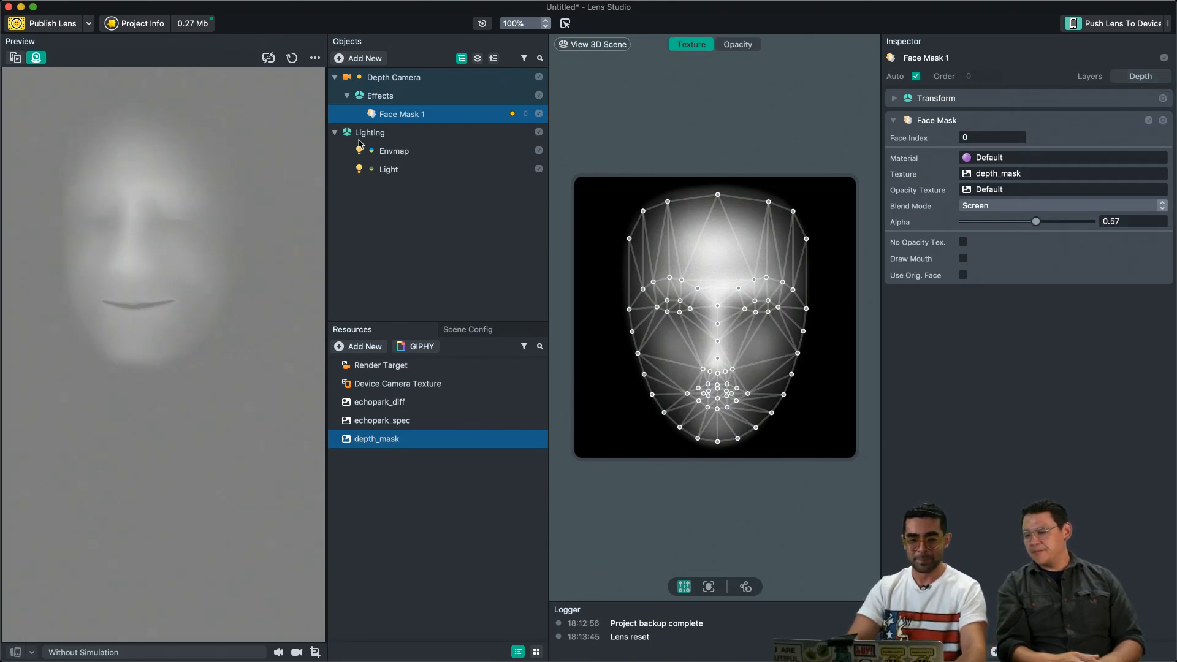
click(334, 77)
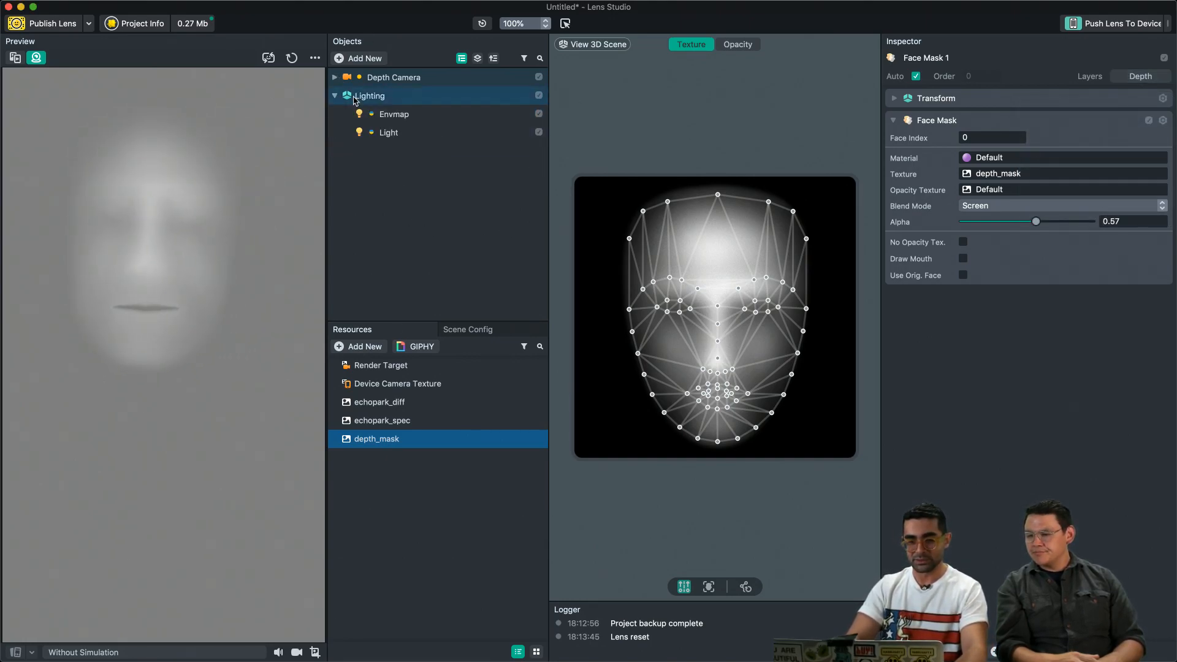
click(335, 95)
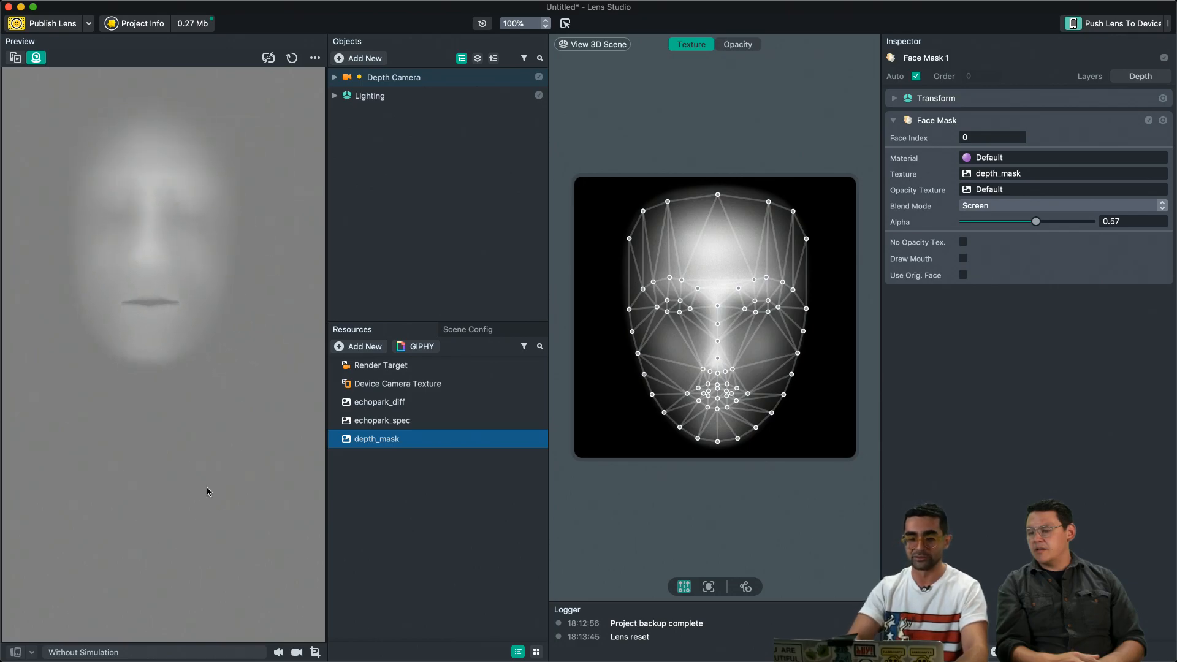
Step: Rename the Render Target resource as Depth Render Target and deselect it
click(372, 368)
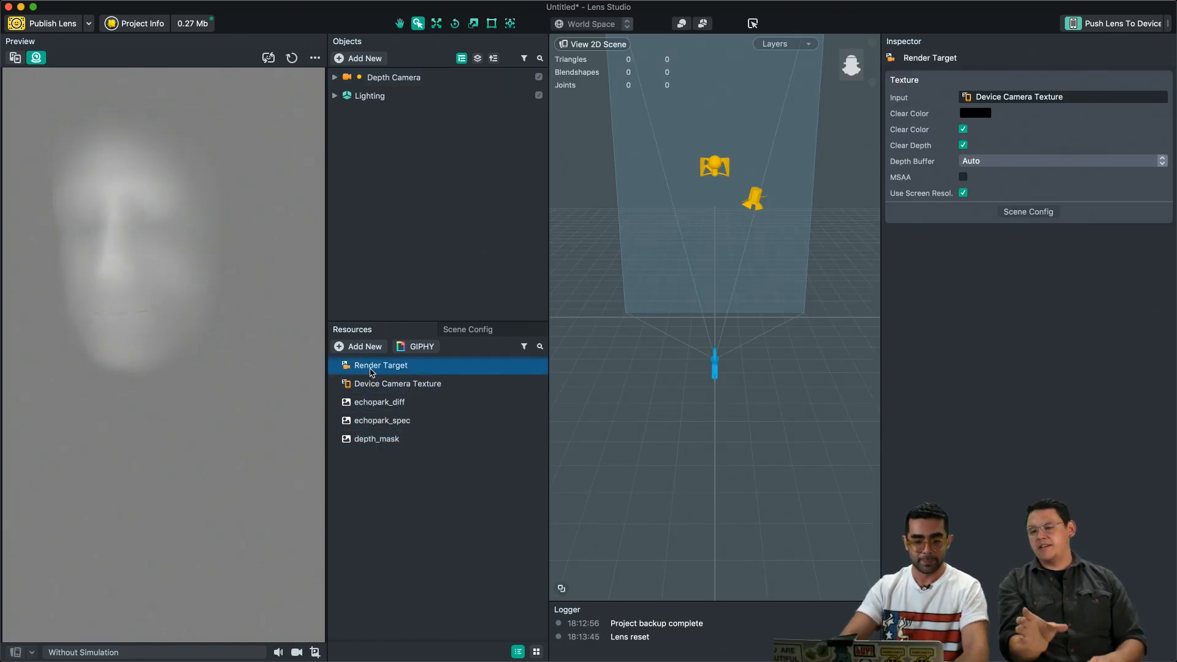
click(371, 368)
text(Depth Render Target)
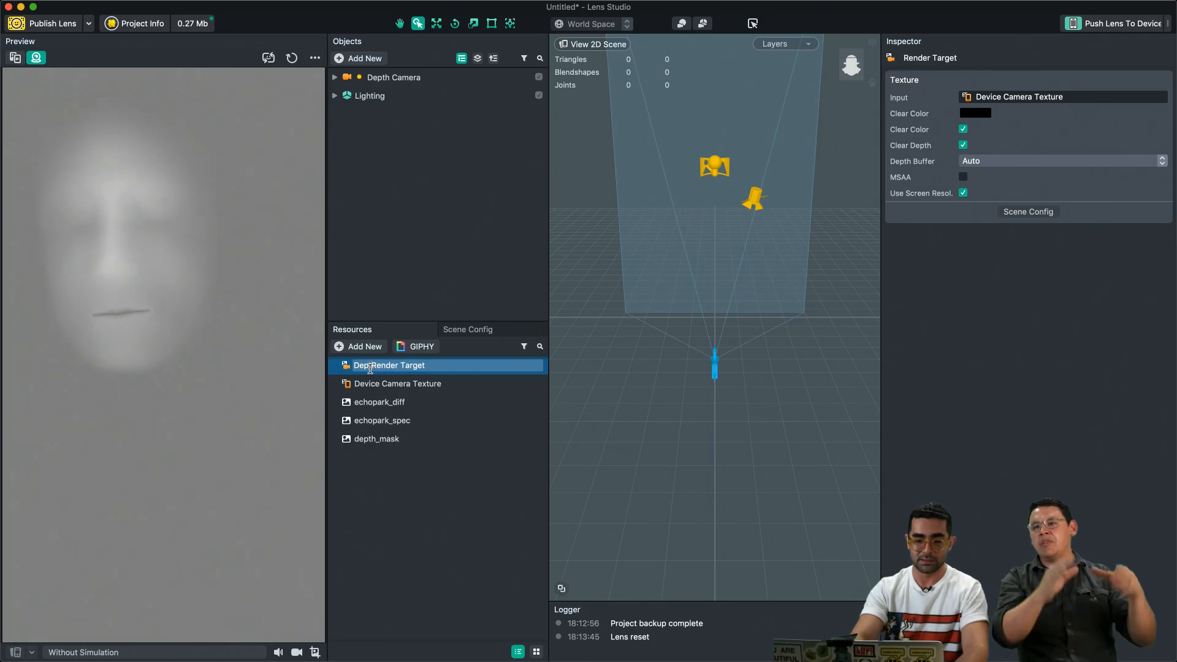
key(Return)
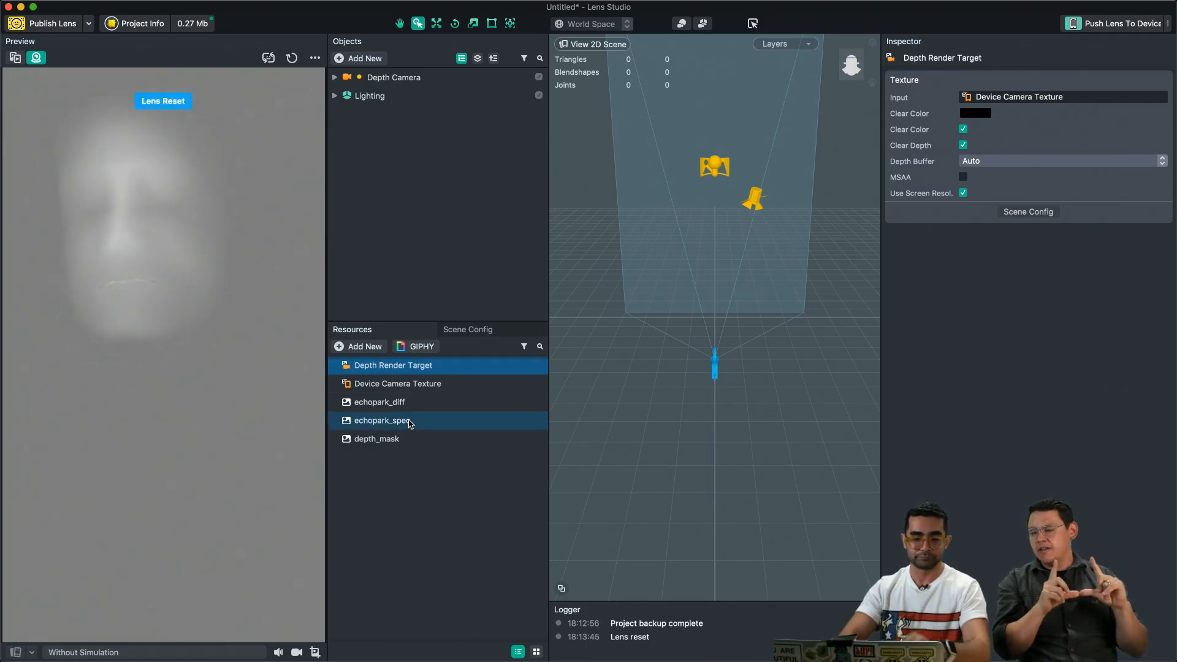
click(387, 516)
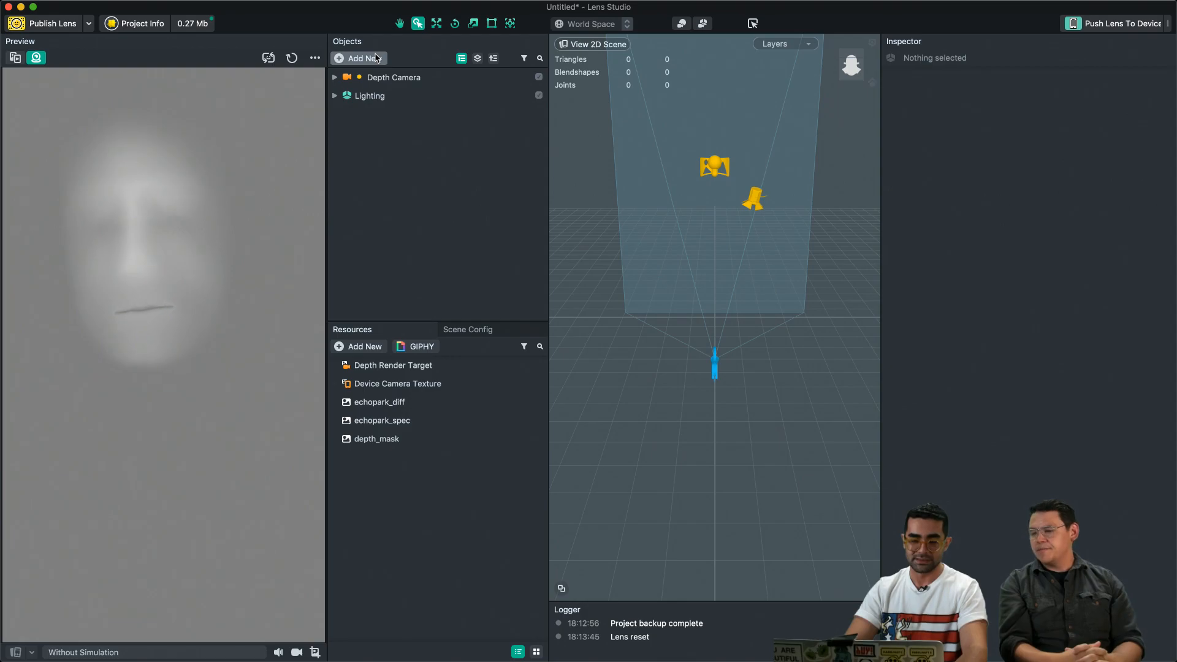
Step: Preview the grid.jpg image on the desktop and import it into the project's resources
mouse_move(1175, 1)
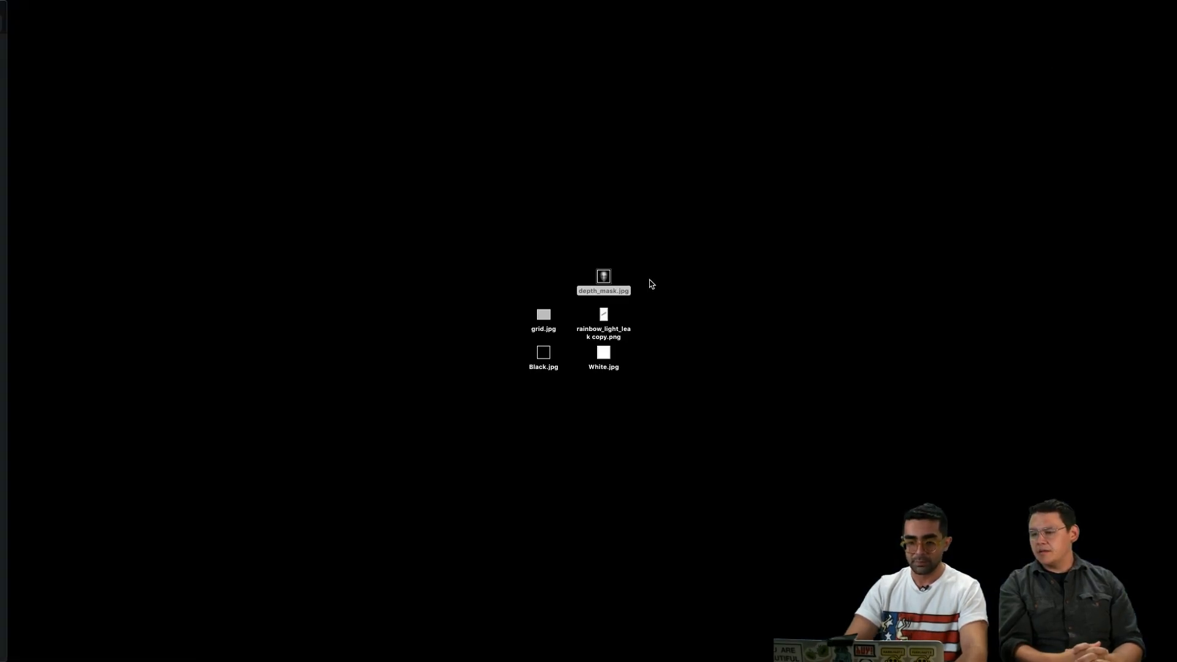
click(542, 317)
key(space)
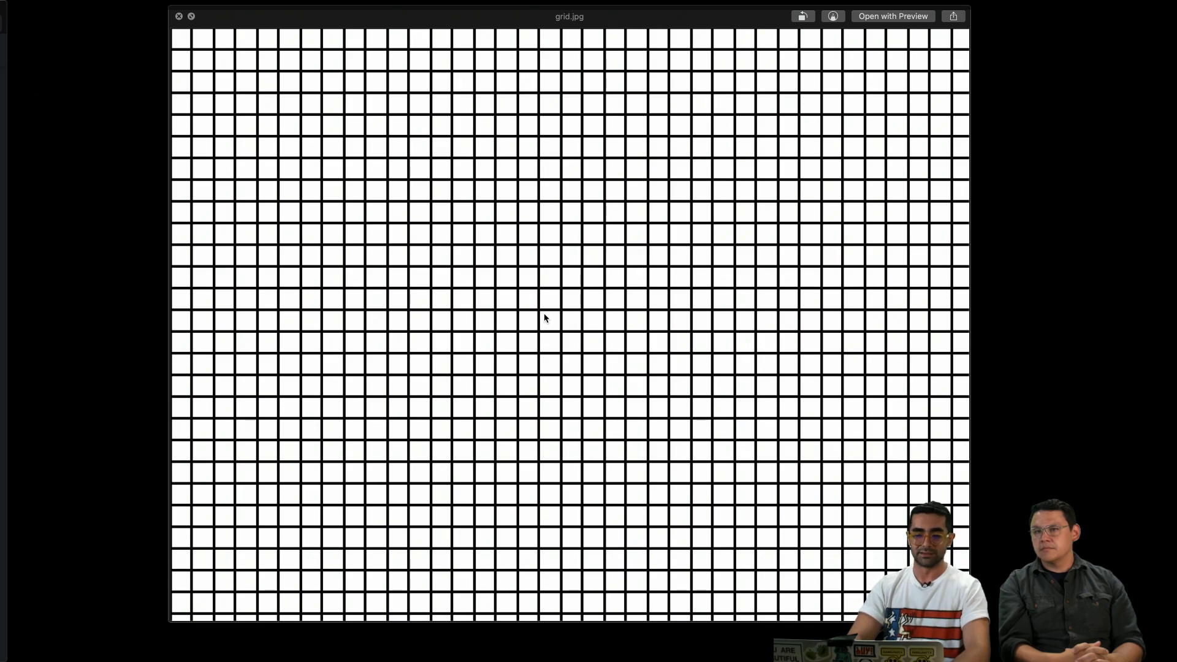
key(space)
drag(544, 316, 413, 511)
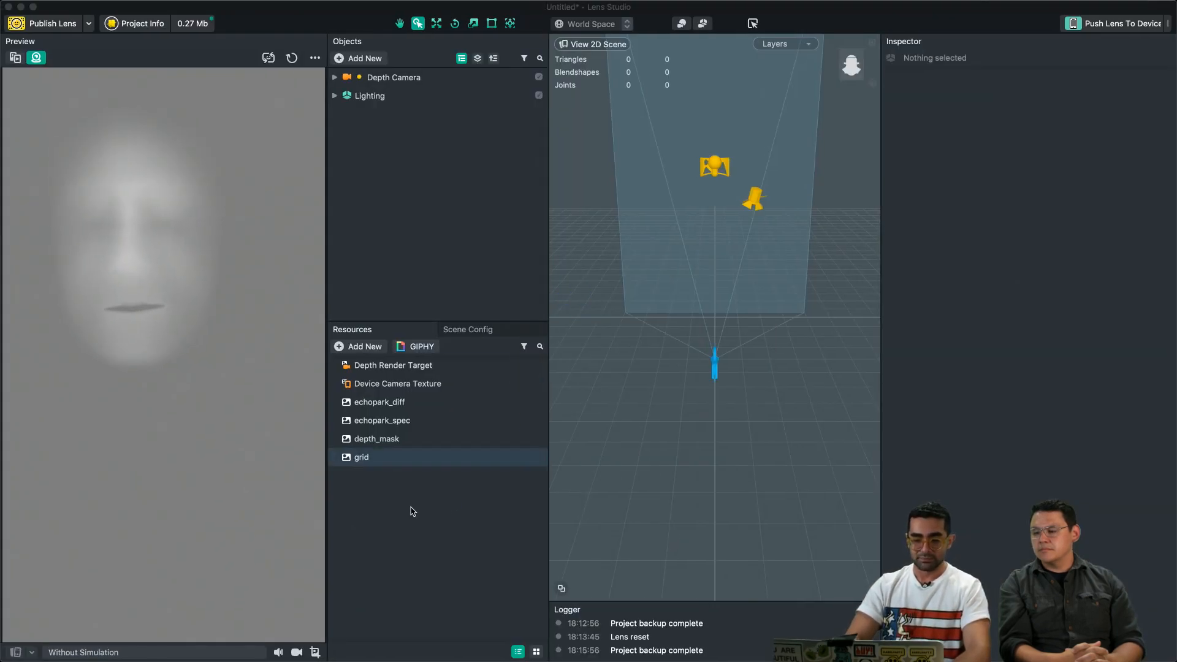
Step: Add a Screen Image object and assign grid as its texture
click(367, 59)
text(scre)
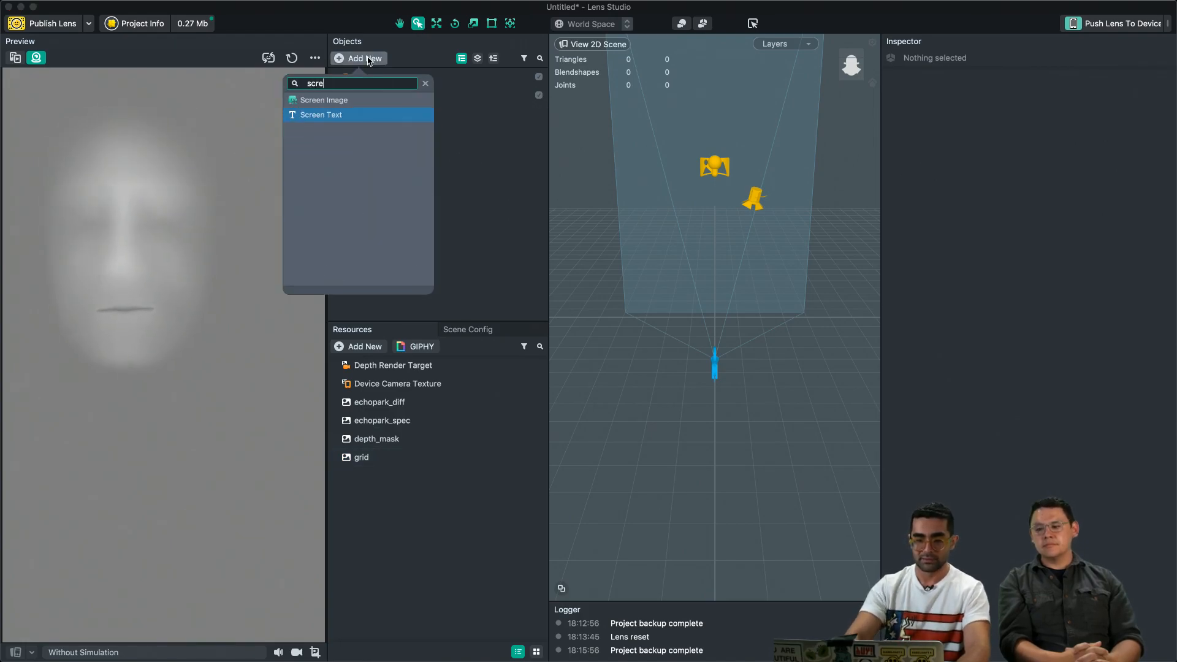
key(Return)
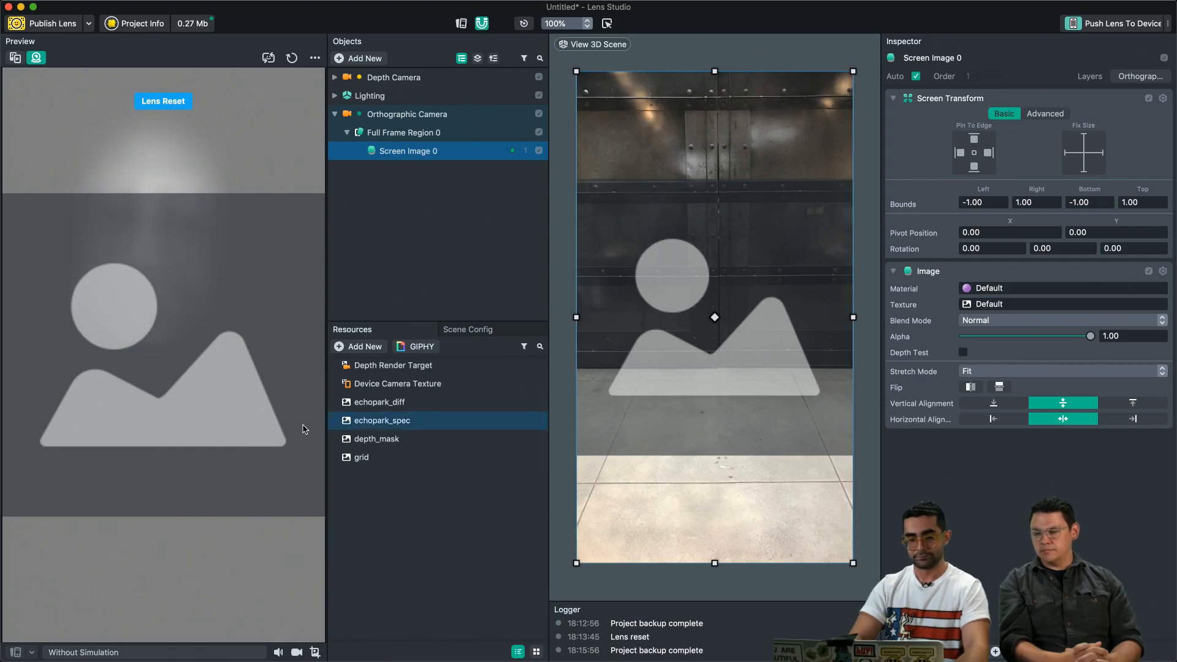
drag(362, 457, 1118, 282)
drag(1020, 305, 1020, 306)
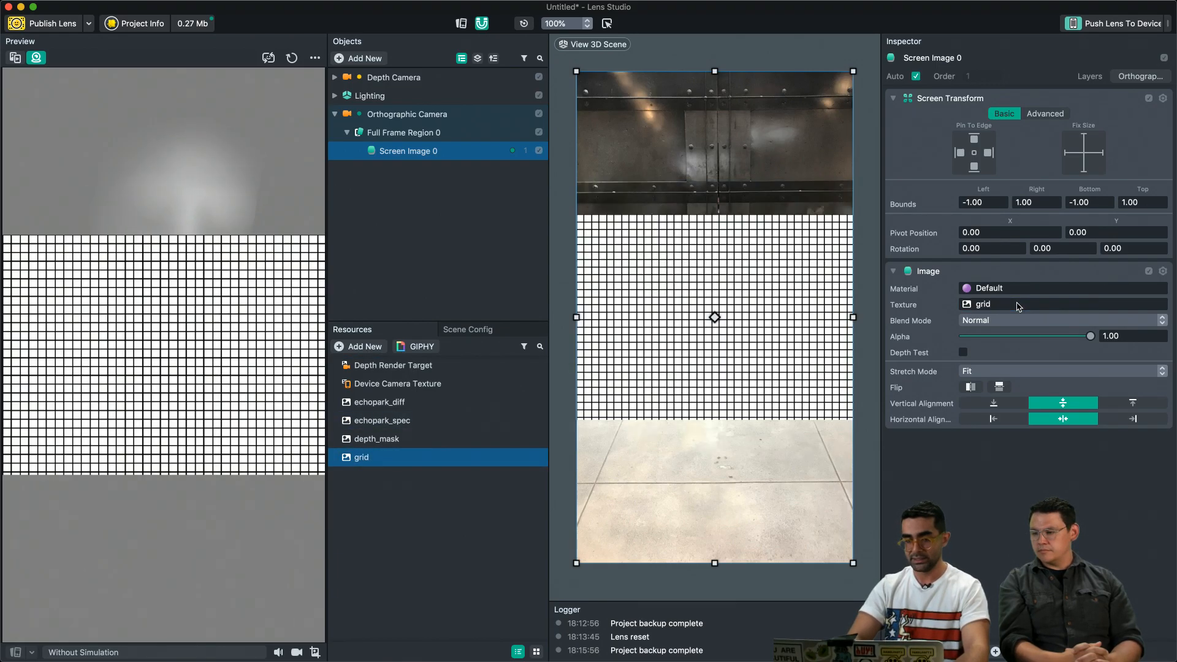
Step: Try the Stretch mode on the grid Screen Image, settle on Fill, and deselect the object
click(1015, 373)
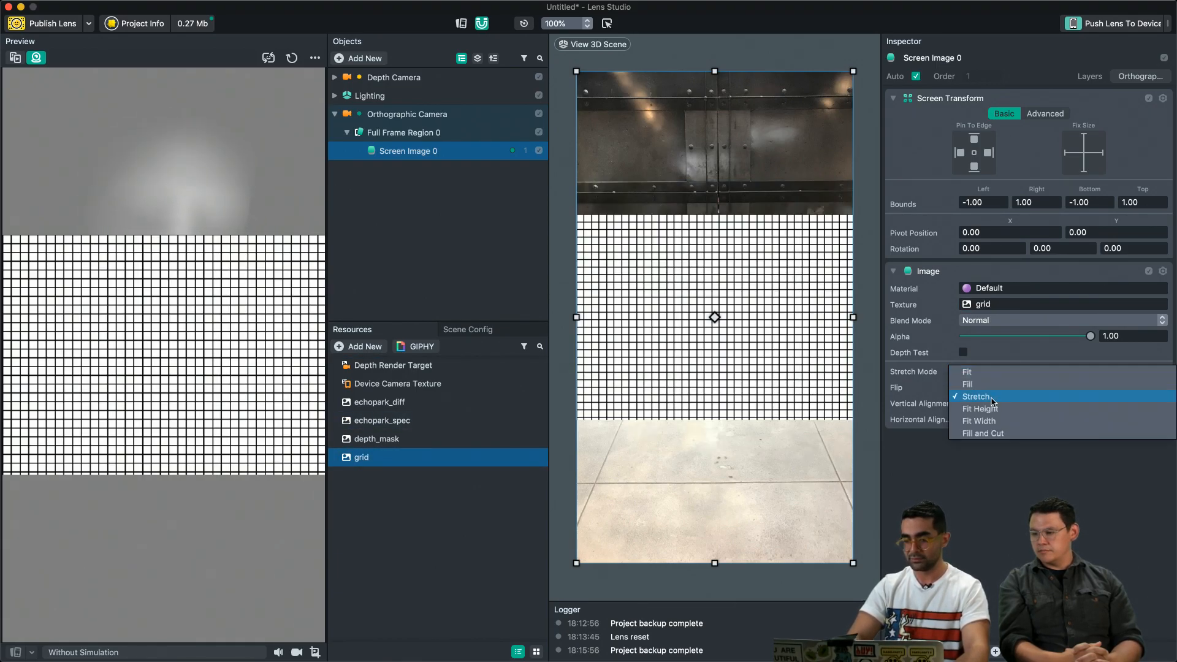
click(992, 398)
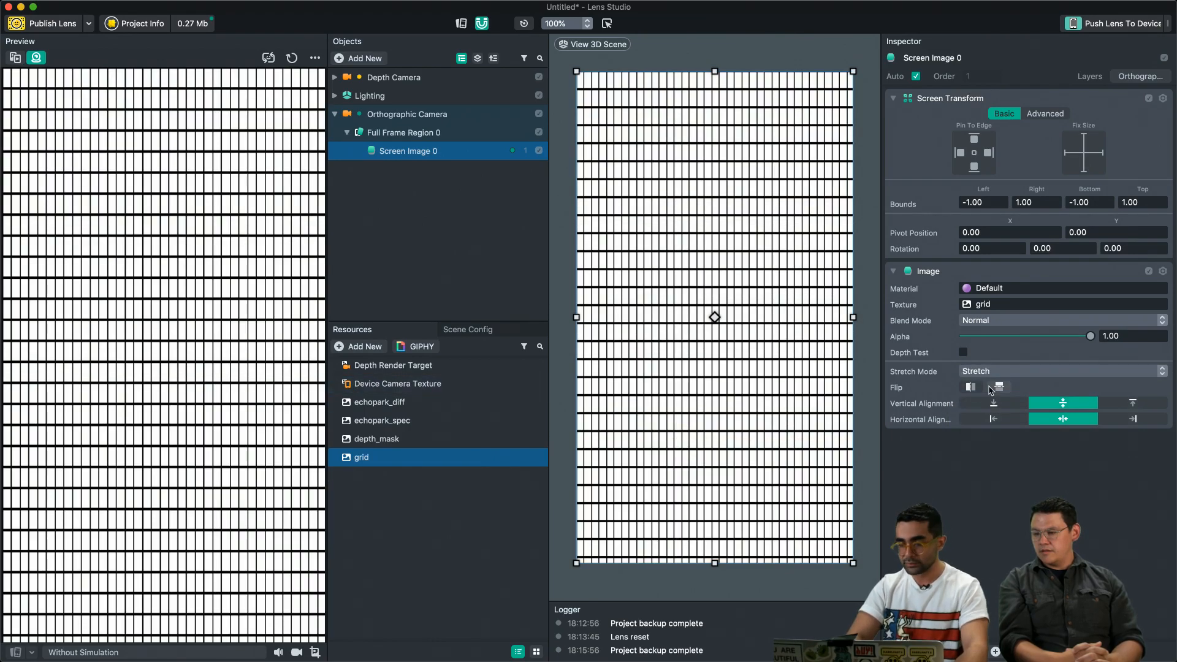
click(1014, 372)
click(981, 360)
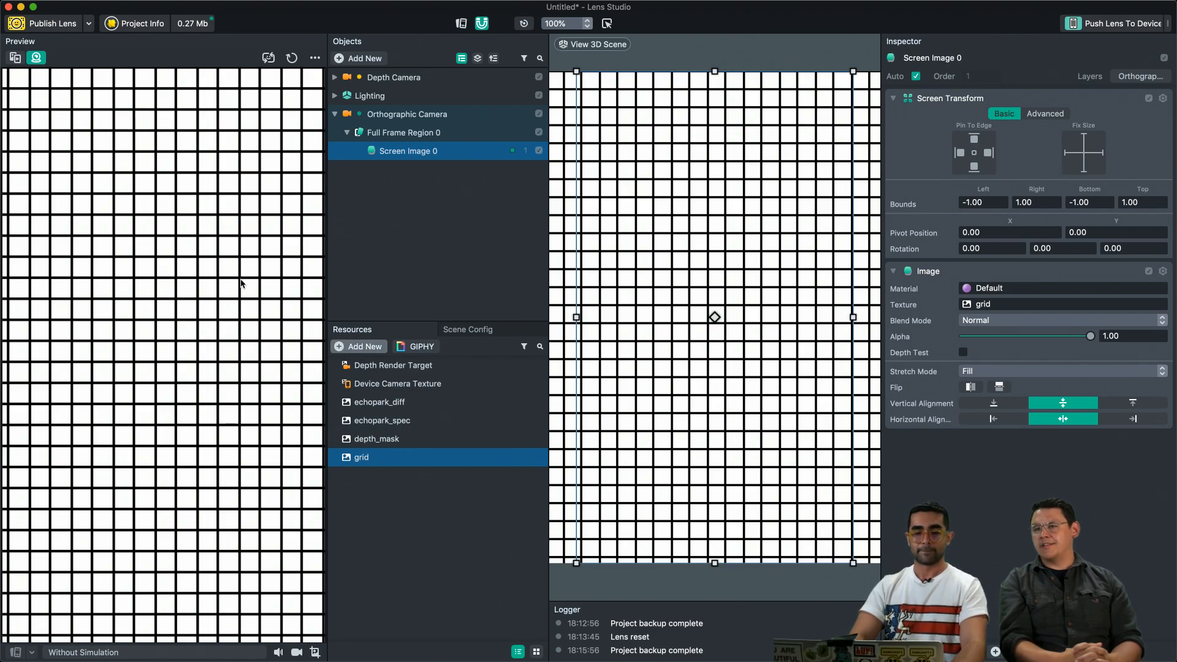
click(392, 557)
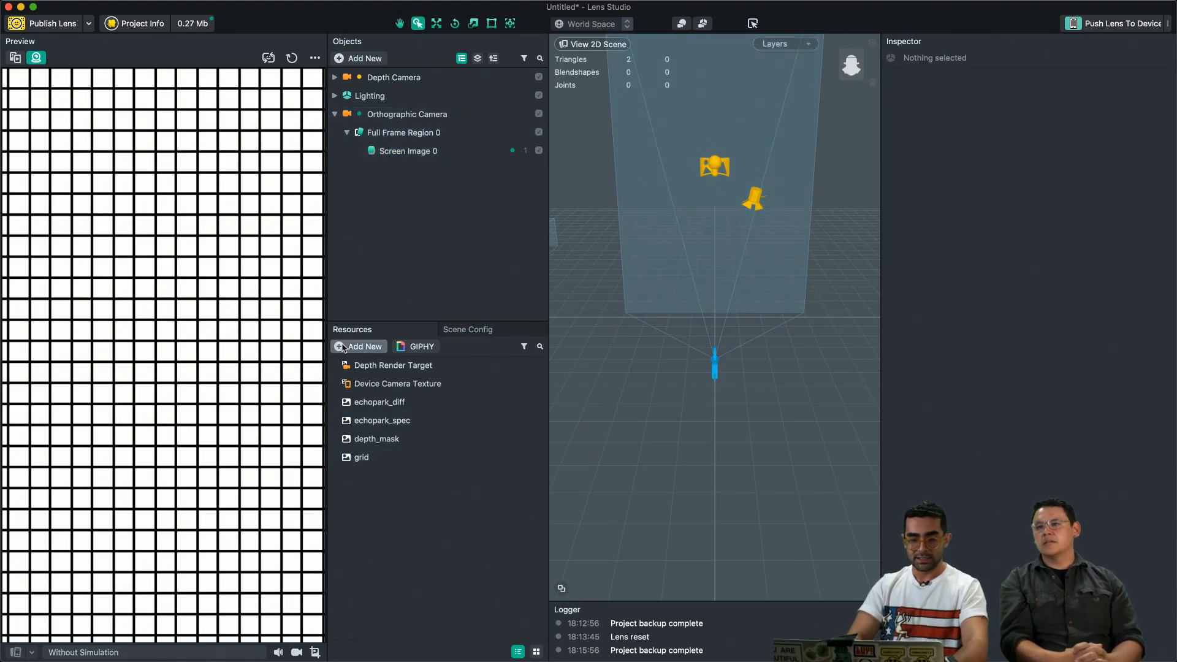
Step: Add a Render Target resource and rename it Post Effect Render Target
click(363, 348)
click(341, 550)
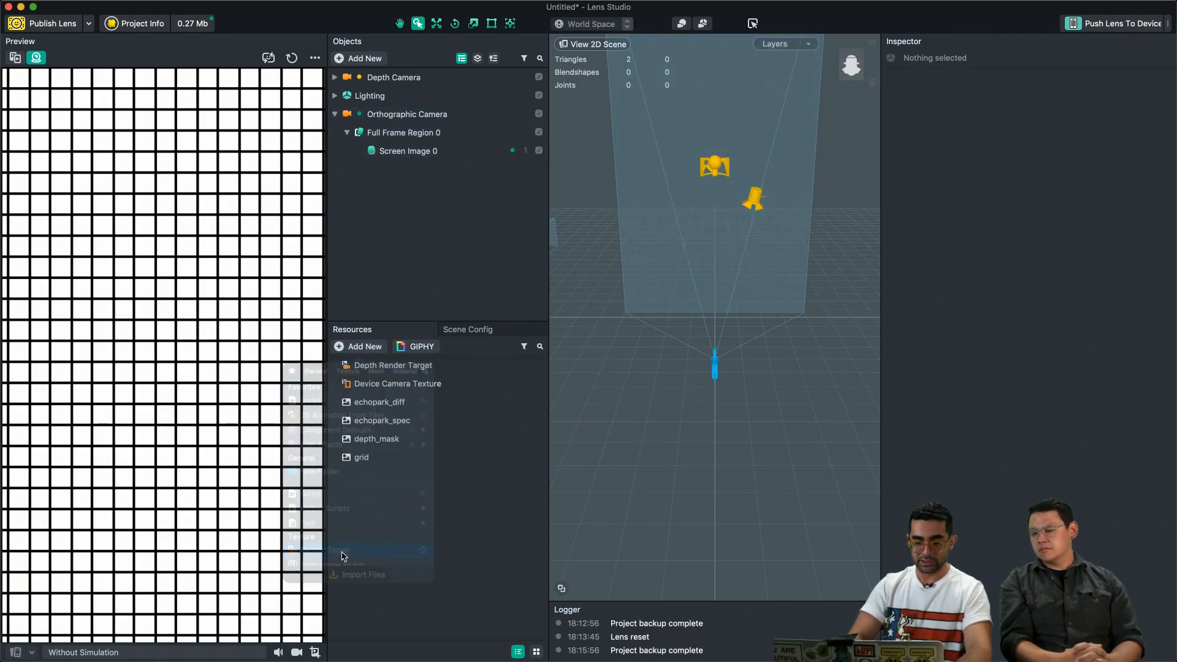
click(407, 479)
click(366, 476)
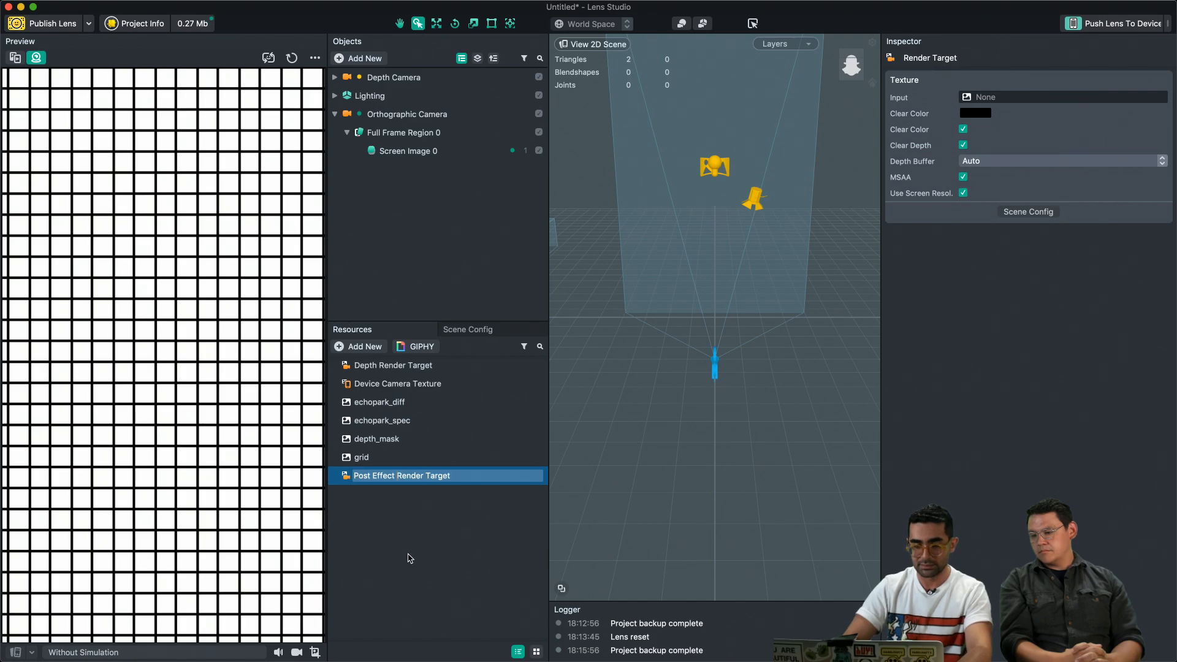
click(409, 558)
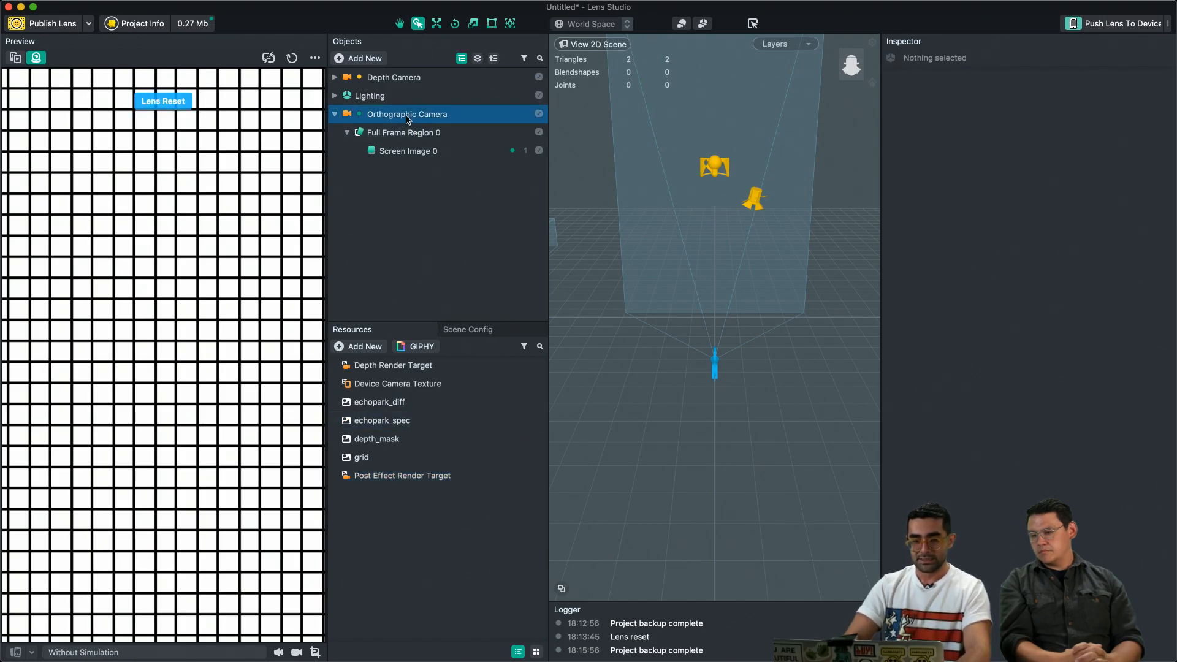
Step: Assign Post Effect Render Target as the Orthographic Camera's render target
click(407, 117)
drag(402, 476, 854, 440)
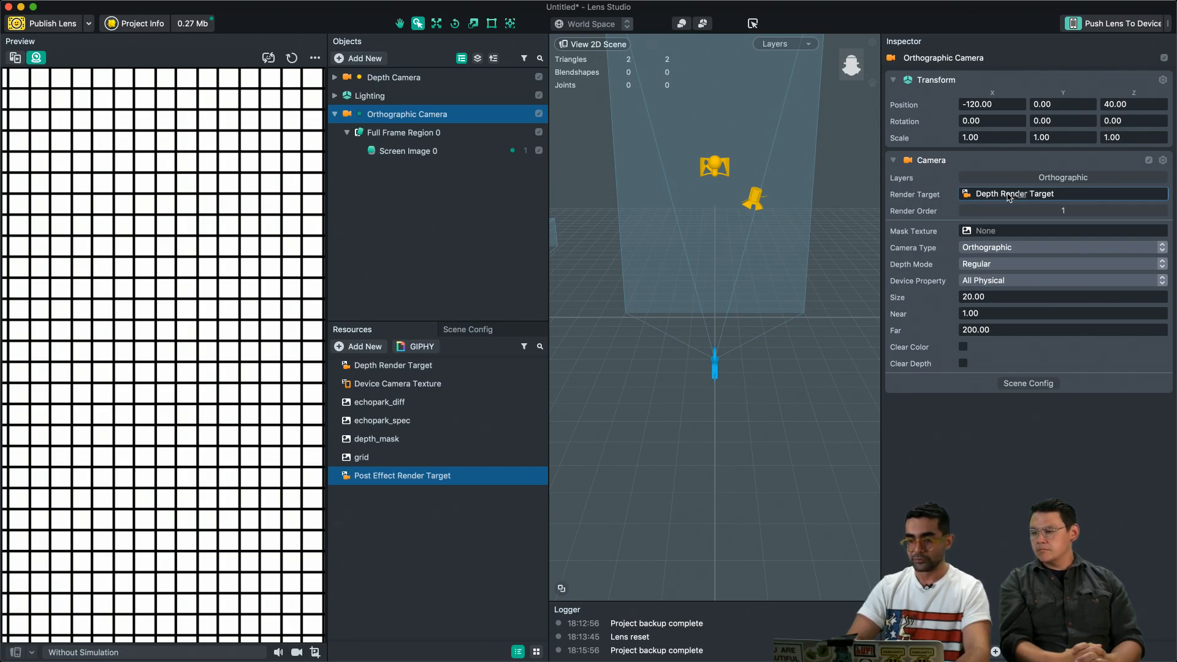
drag(1008, 193, 1009, 195)
Step: Set both the Capture Target and the Live Target of the scene to Post Effect Render Target
click(469, 330)
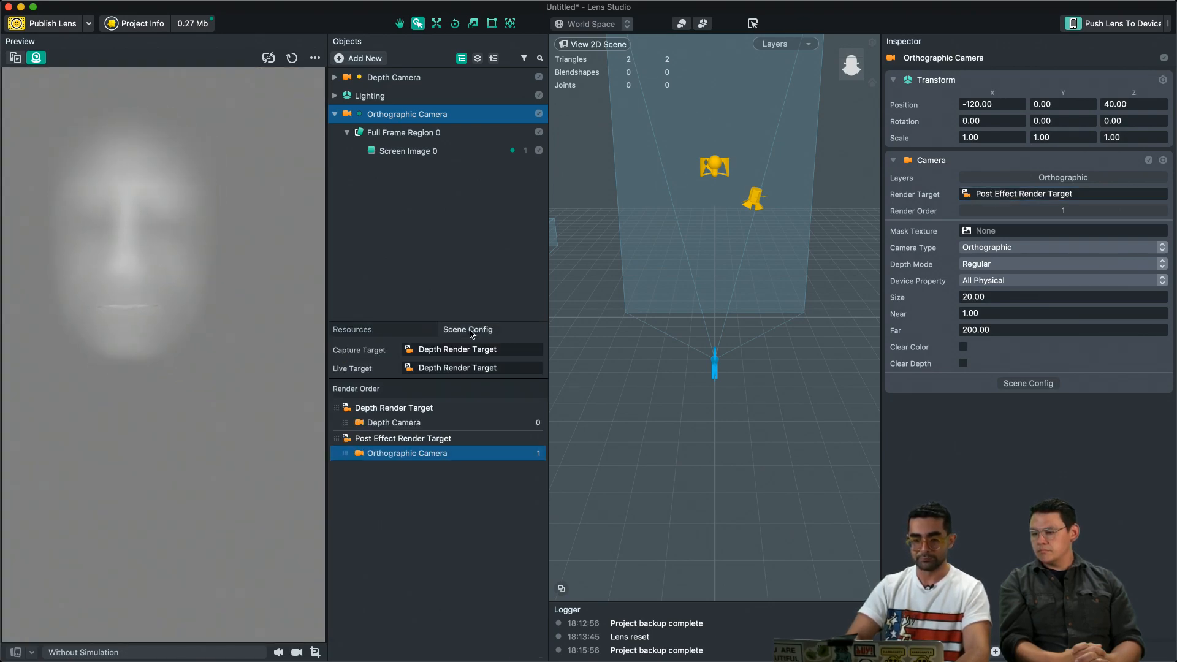
click(454, 351)
click(499, 222)
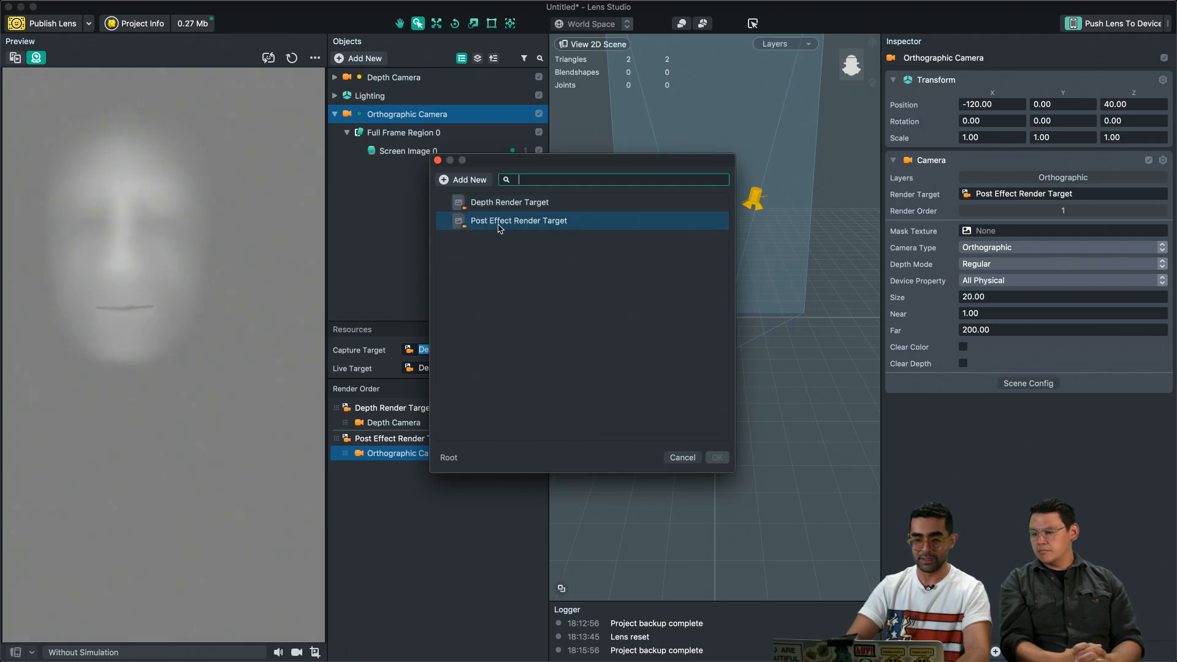
double_click(498, 225)
click(437, 368)
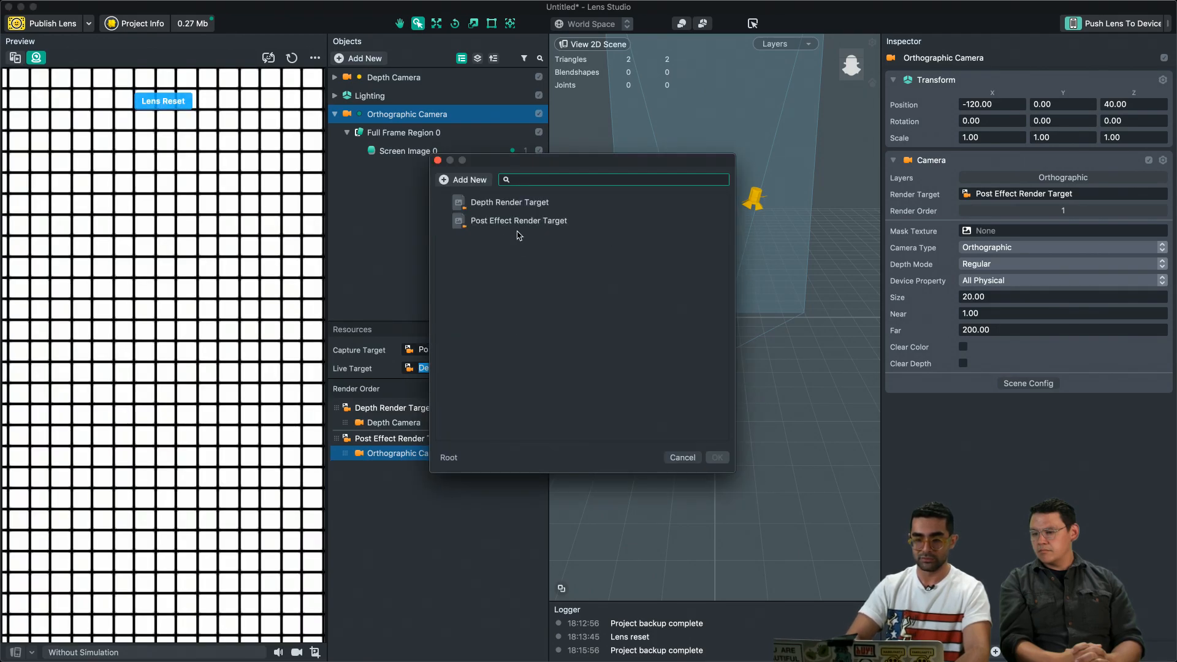
double_click(527, 221)
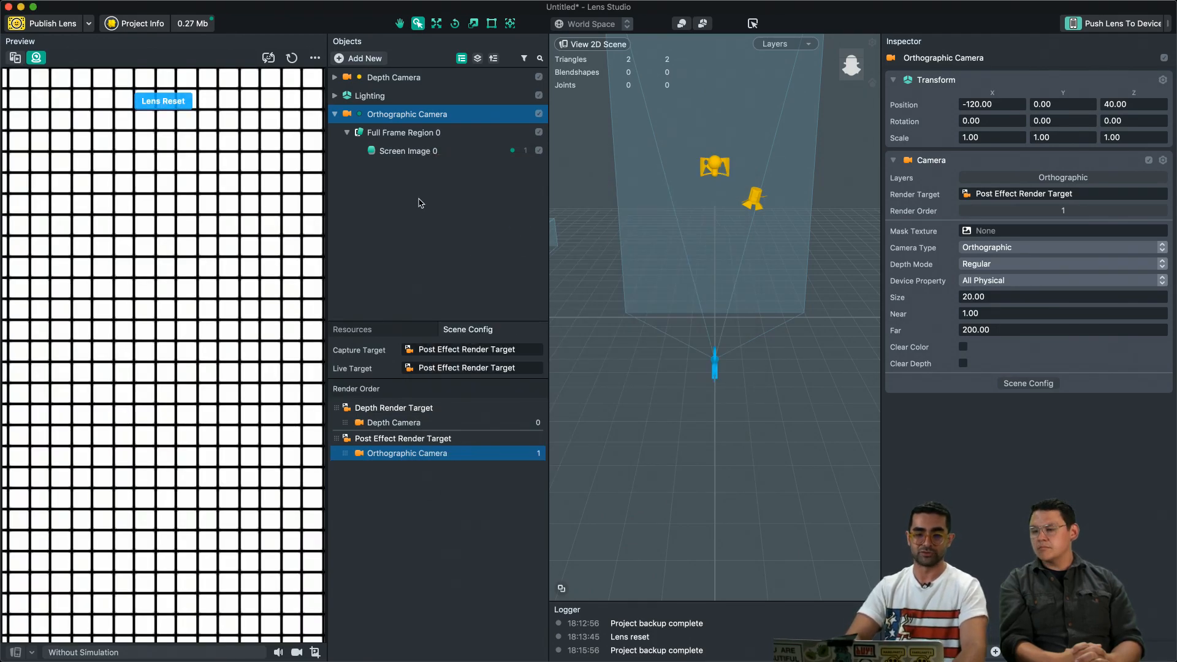
Step: Add a Distortion post effect to the scene's objects
click(420, 157)
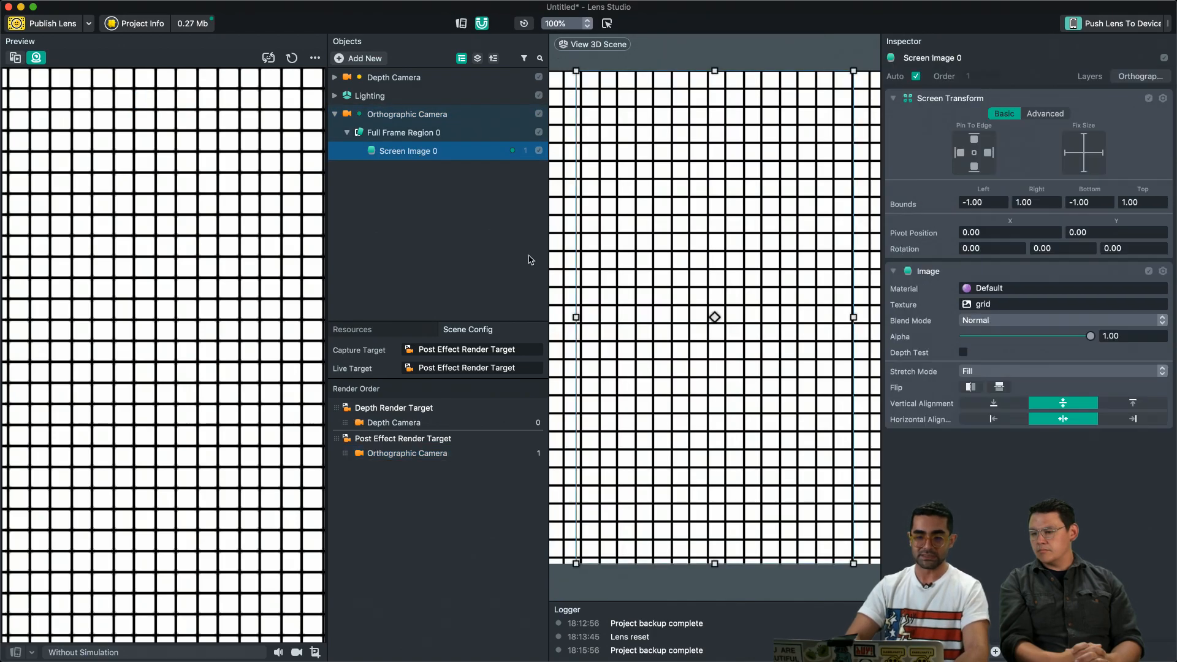
click(375, 330)
click(368, 115)
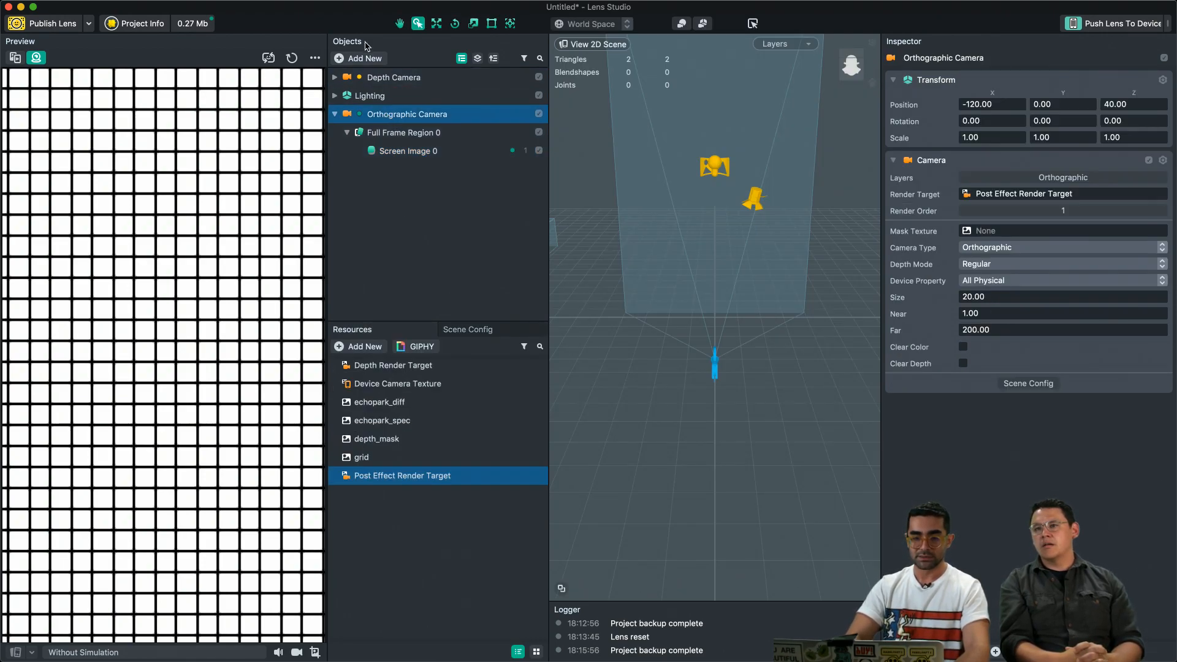
click(363, 58)
mouse_move(364, 141)
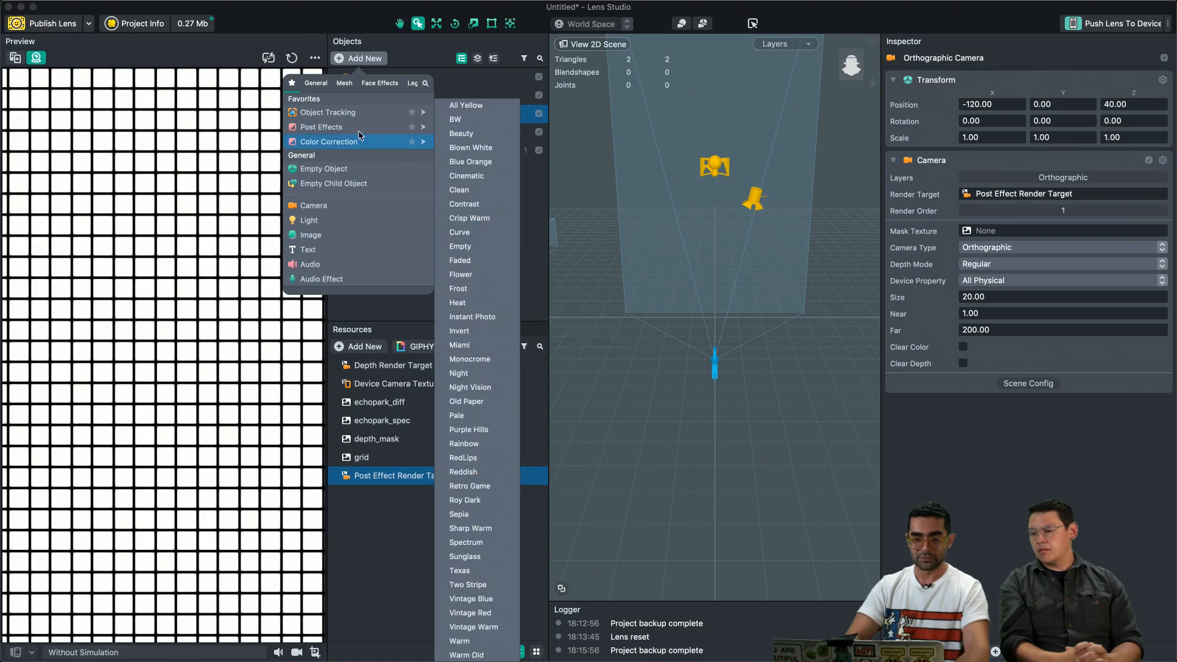
mouse_move(405, 128)
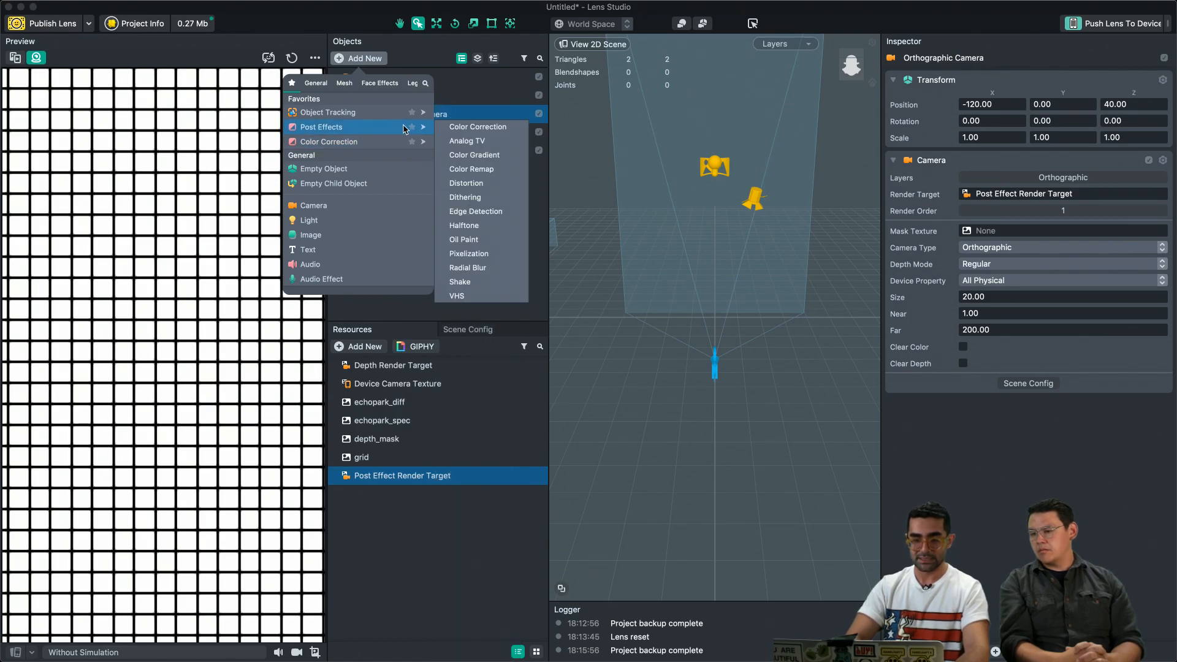
click(476, 183)
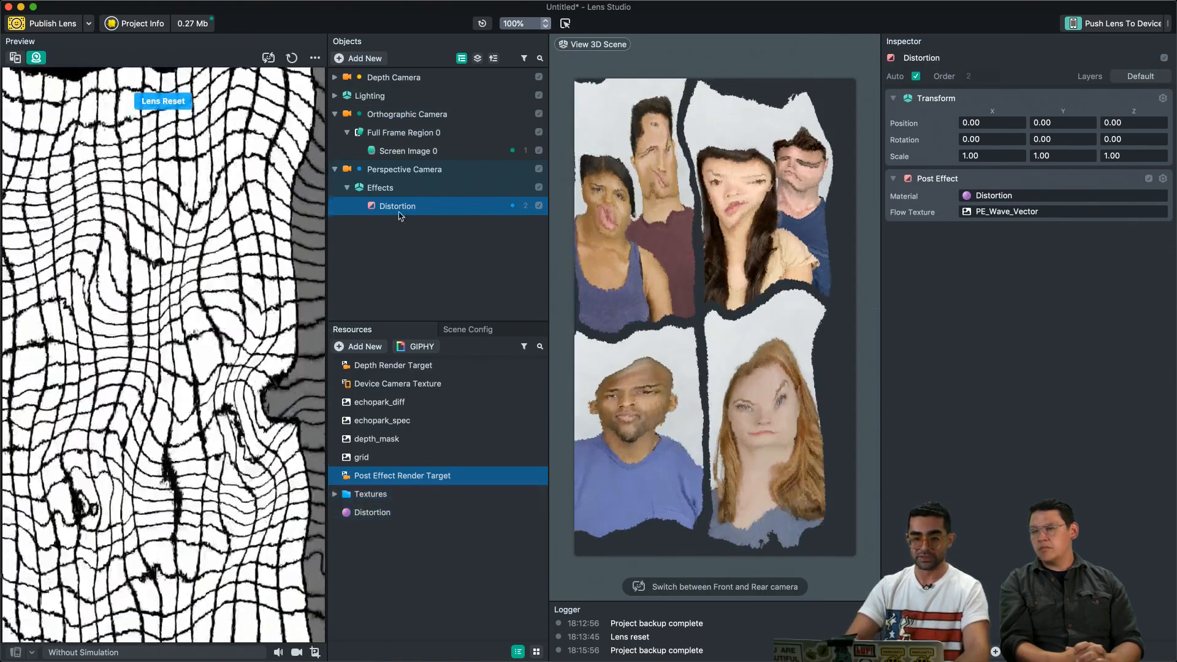
Step: Move the Distortion effect under the Orthographic Camera and delete the leftover Perspective Camera
drag(404, 210, 397, 119)
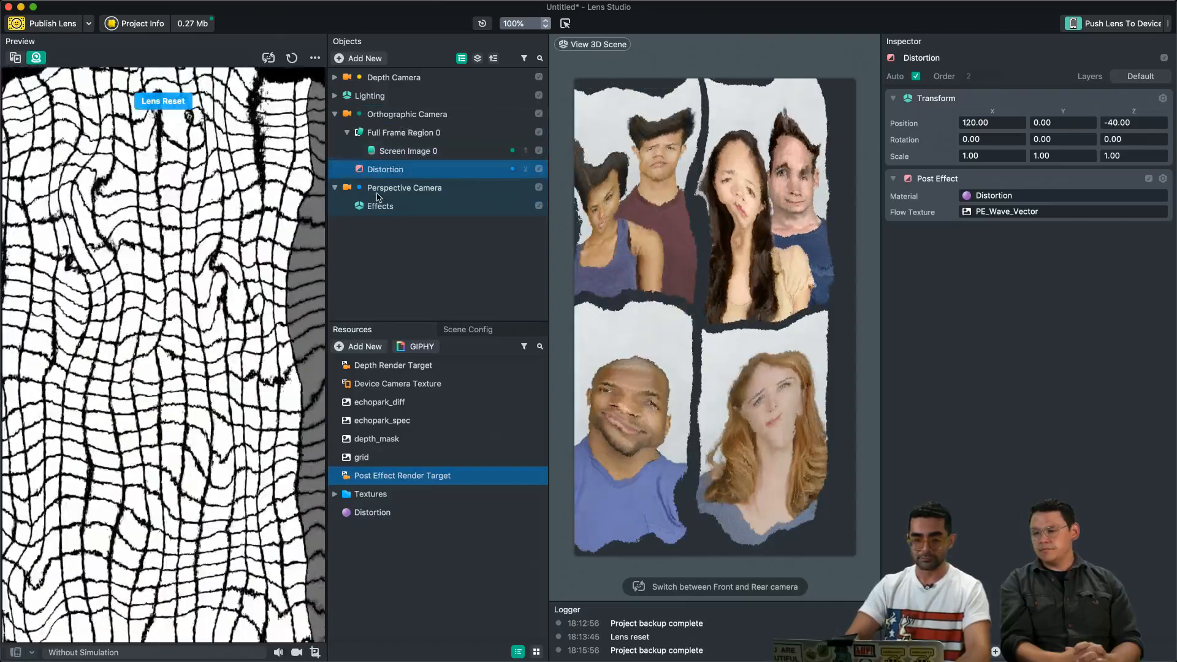
click(387, 188)
key(Delete)
Step: Assign the Distortion effect to the Orthographic Layer, matching Screen Image 0
click(390, 170)
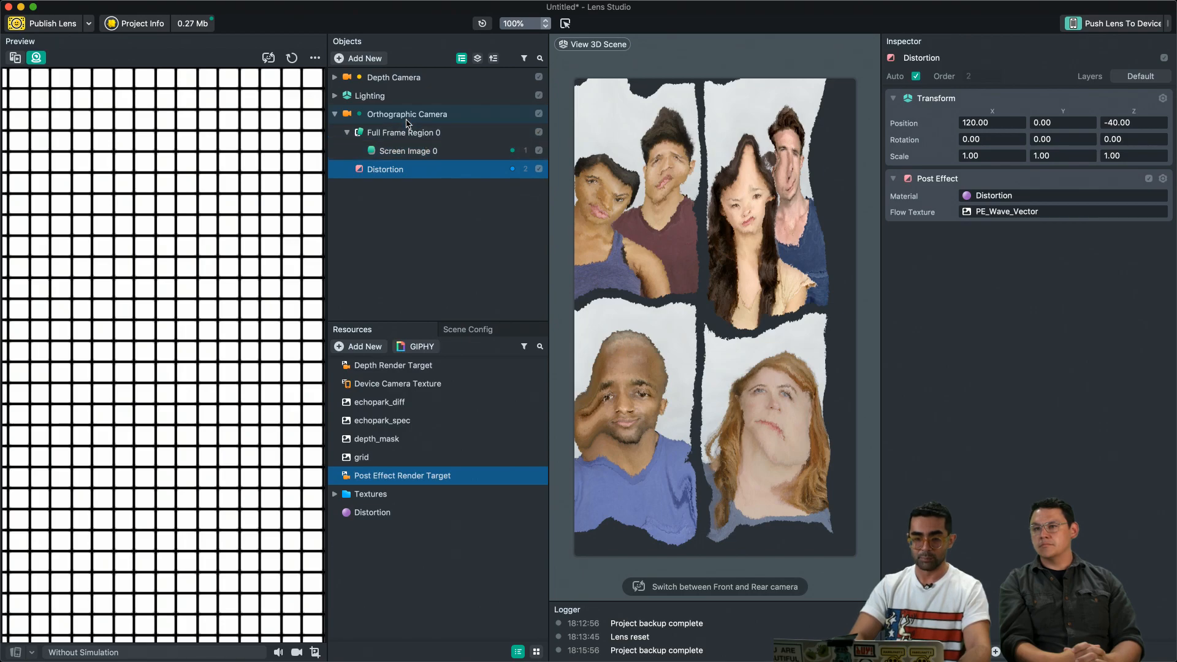
click(411, 152)
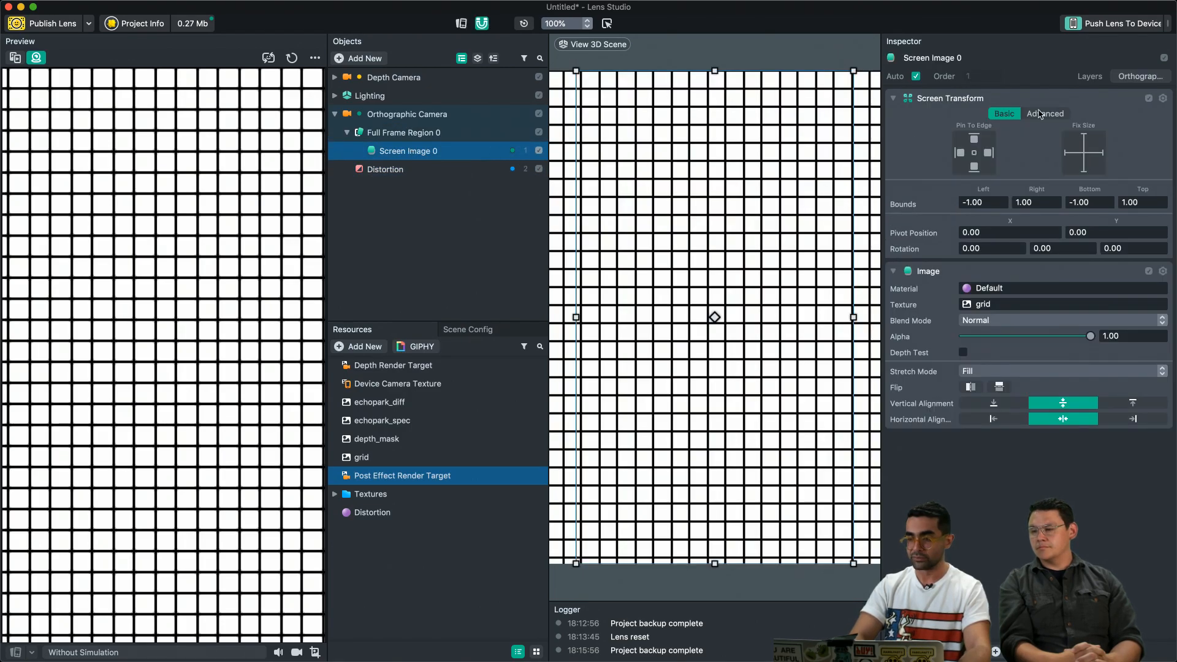
click(399, 172)
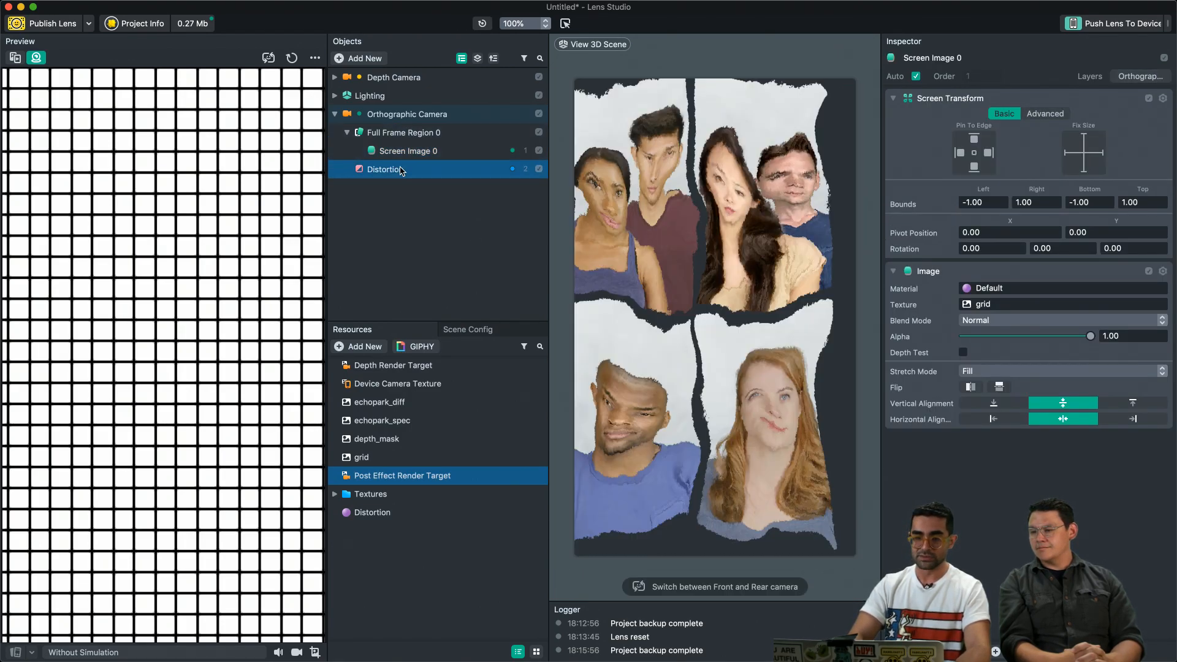
click(1136, 80)
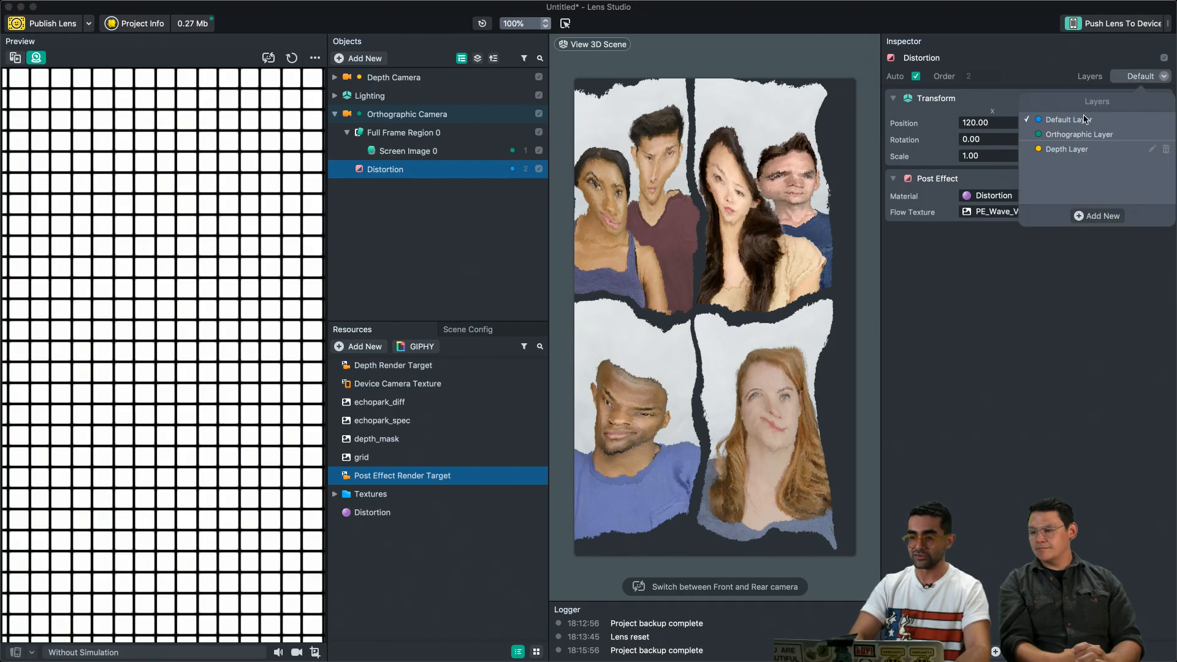
click(1079, 134)
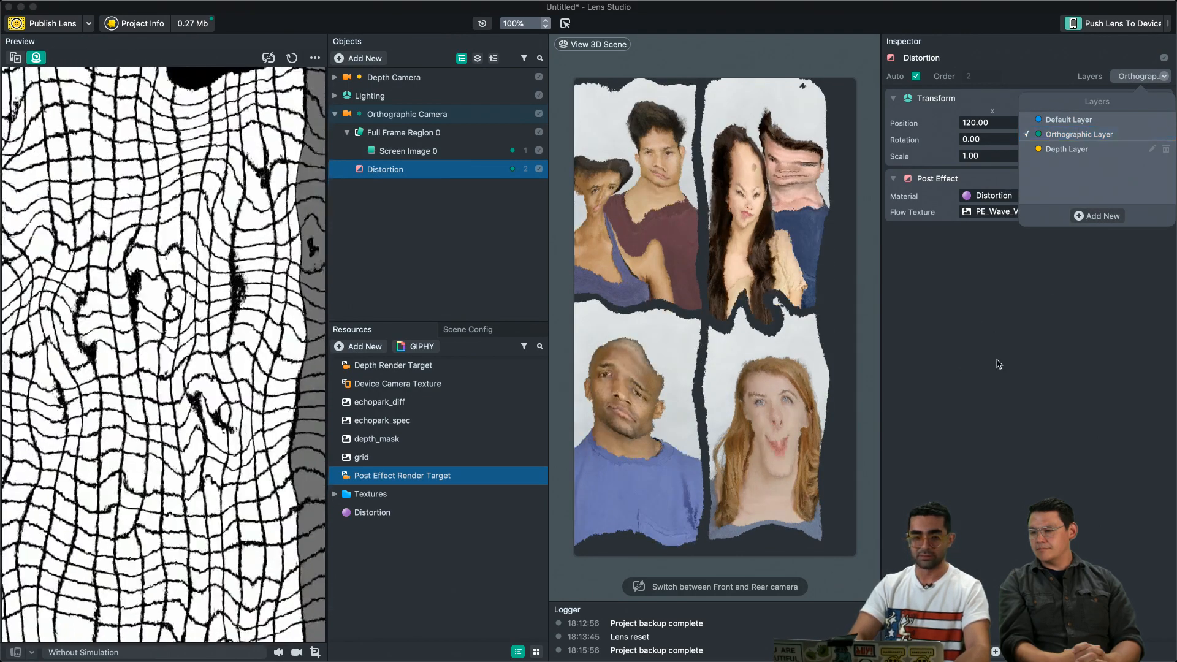
click(999, 364)
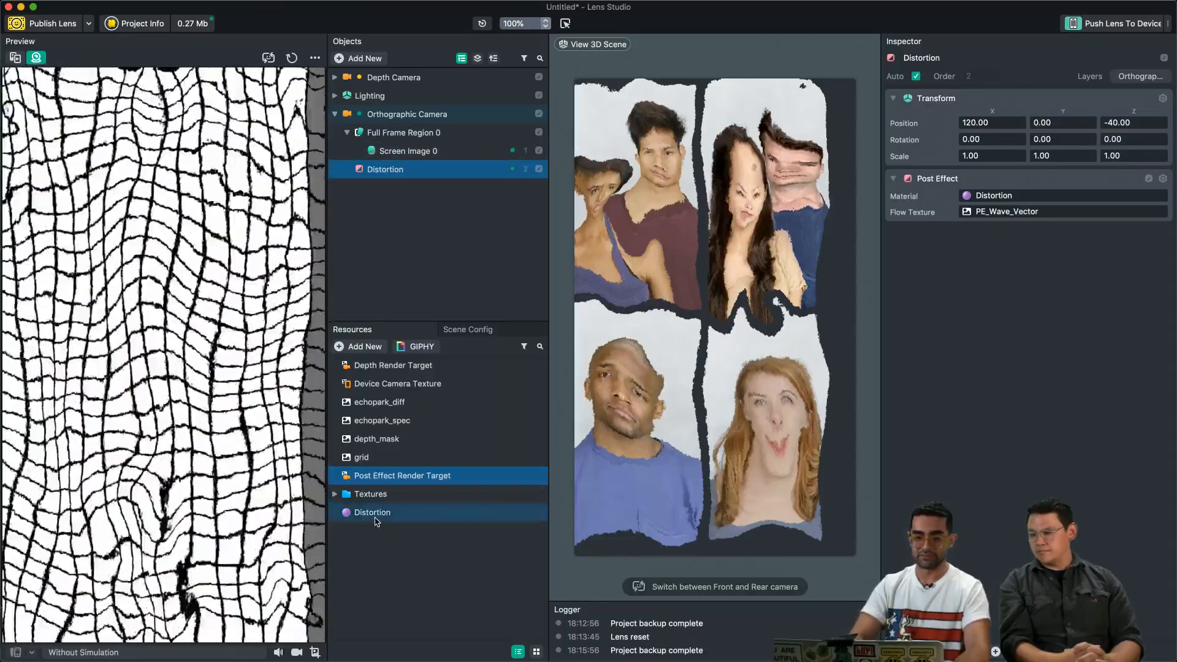
Step: Examine the Distortion material's flow map settings and speed options, and the categories of objects that can be added
click(373, 513)
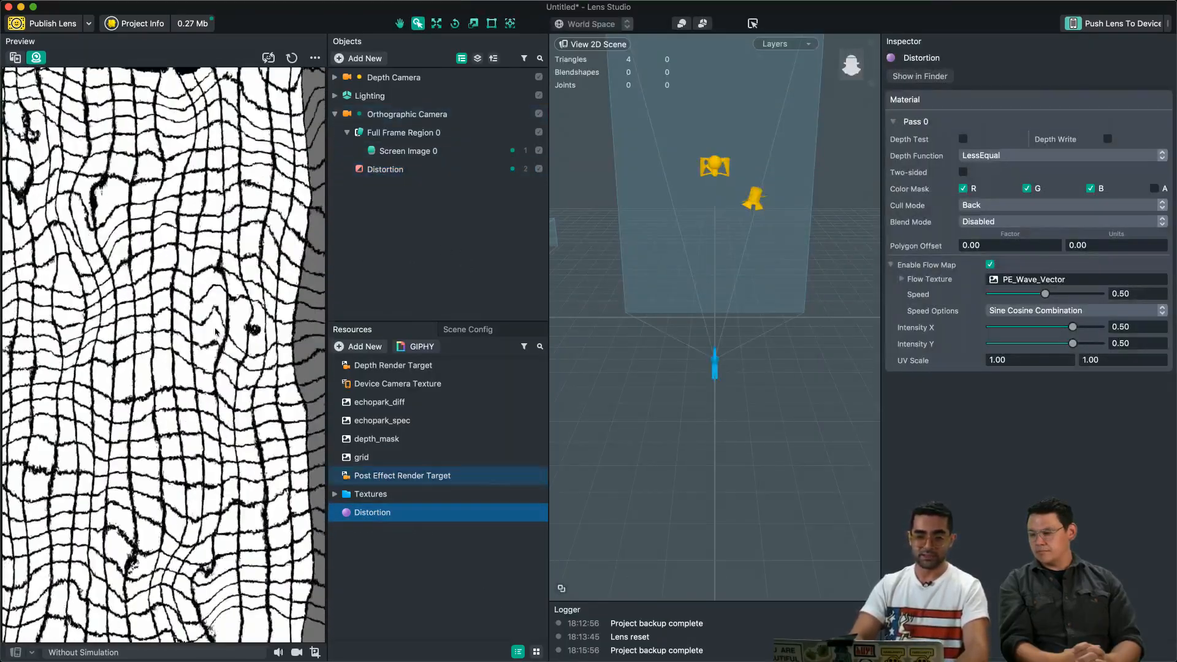
click(1065, 311)
click(440, 530)
click(371, 533)
click(375, 515)
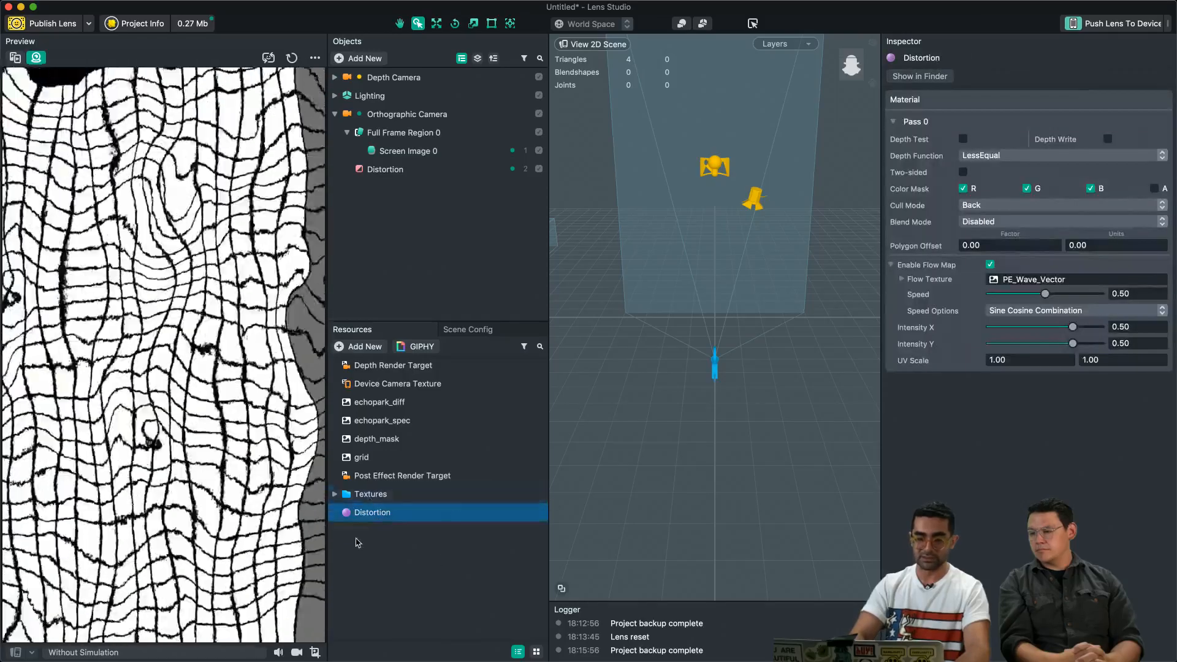
click(345, 59)
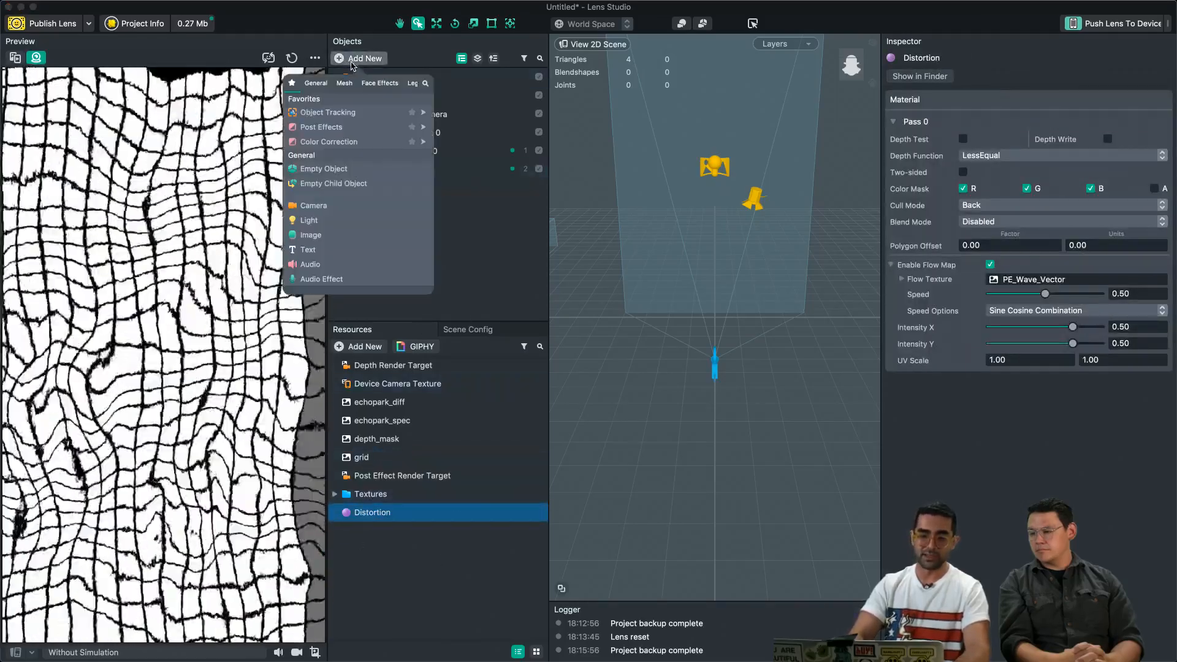
mouse_move(359, 134)
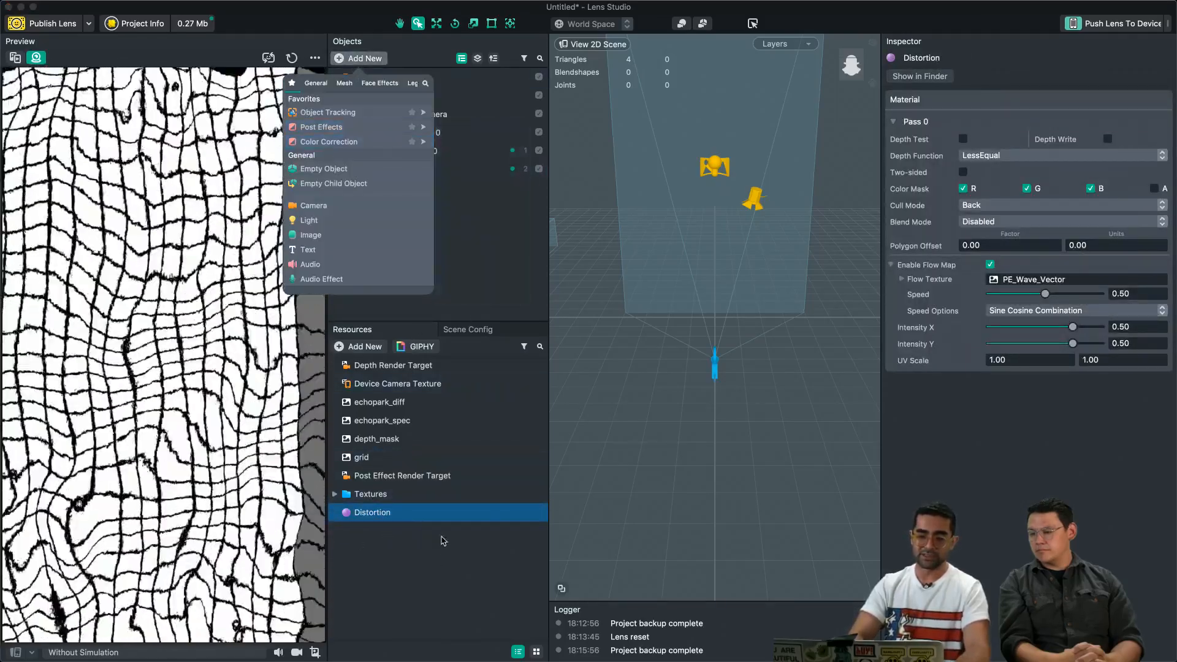
click(397, 575)
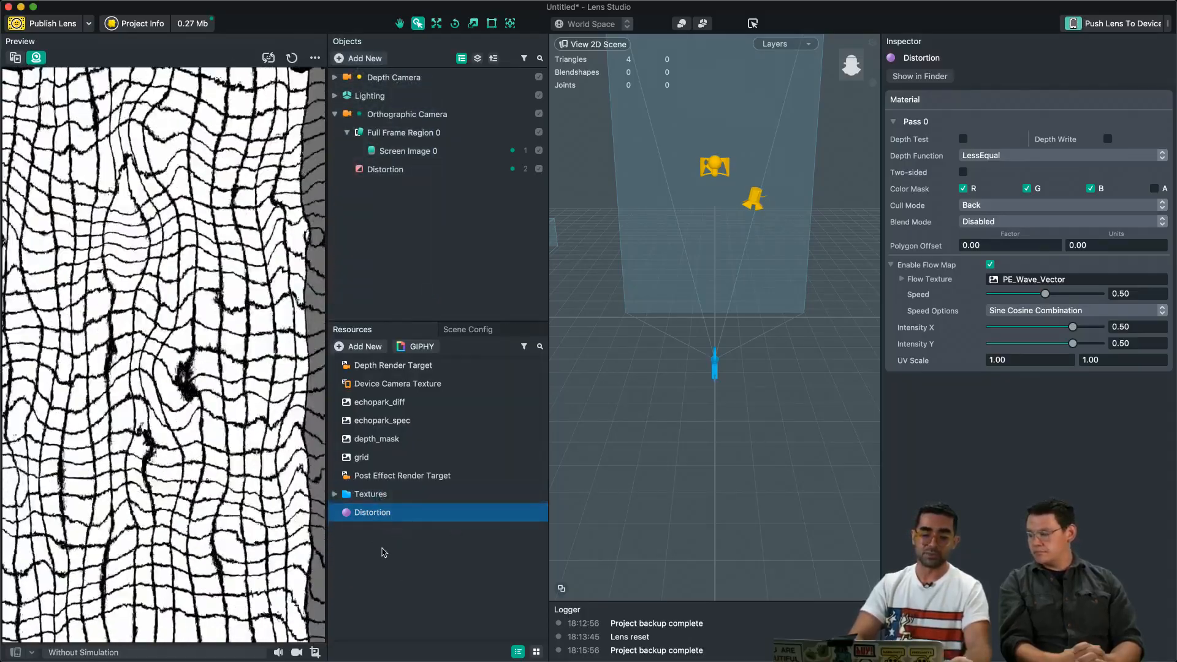
click(386, 549)
Step: Switch the Distortion material's Speed Options to Linear Speed and set both direction speeds to 0.00 on each axis
click(376, 514)
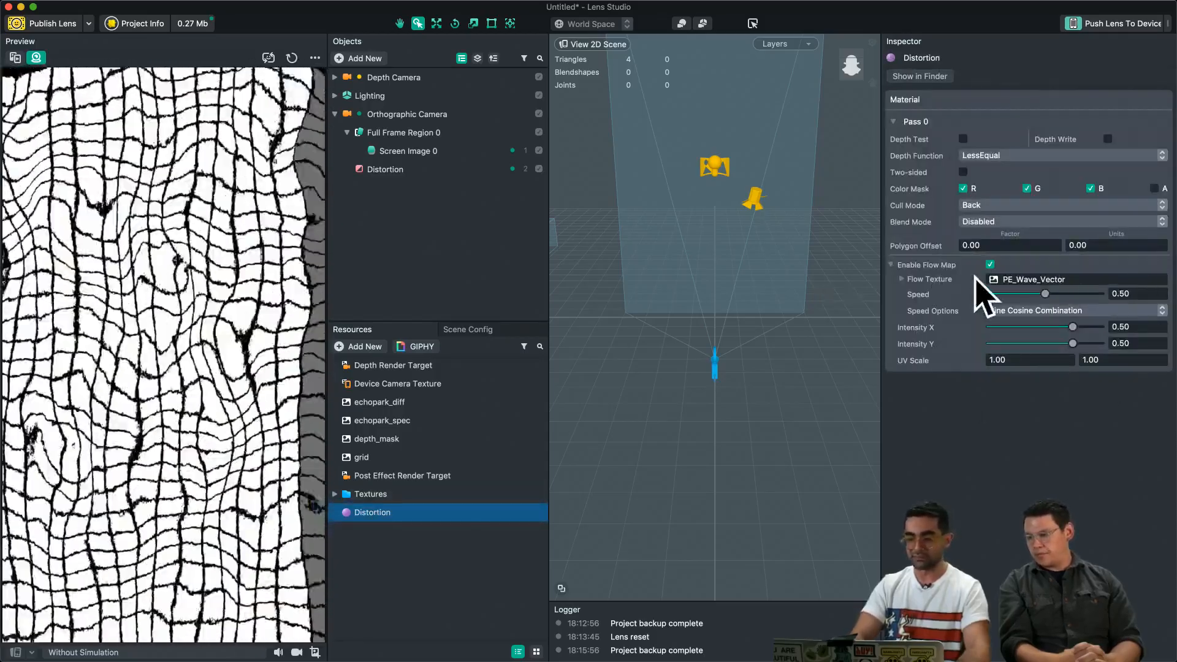
click(1074, 308)
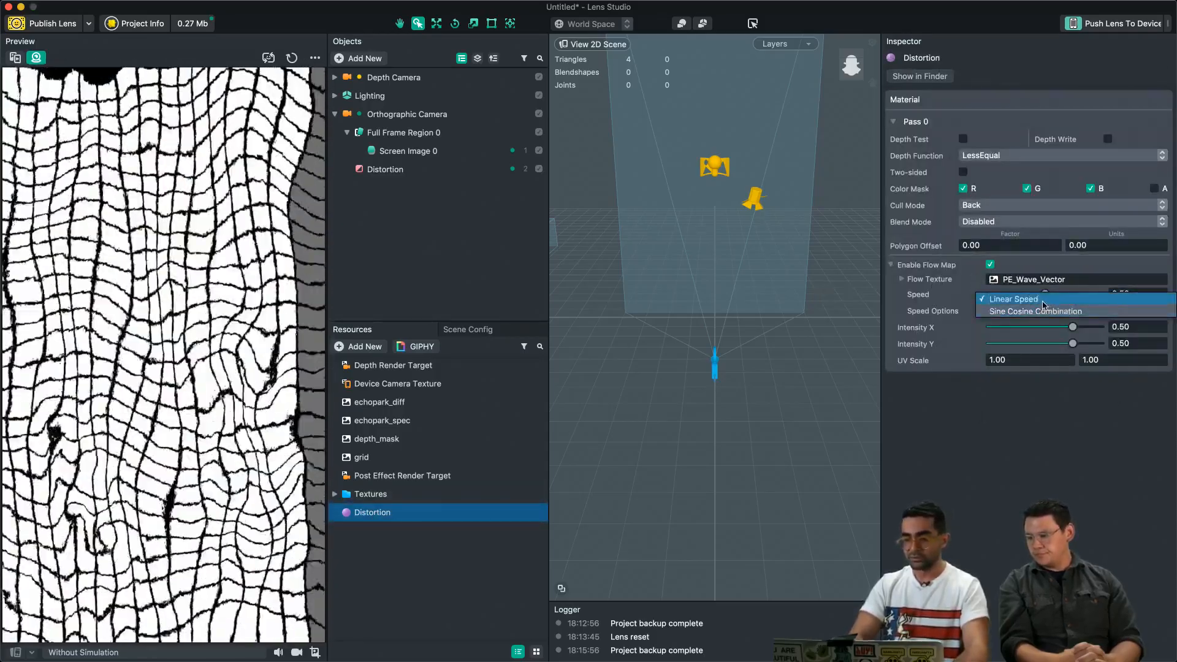
click(1013, 300)
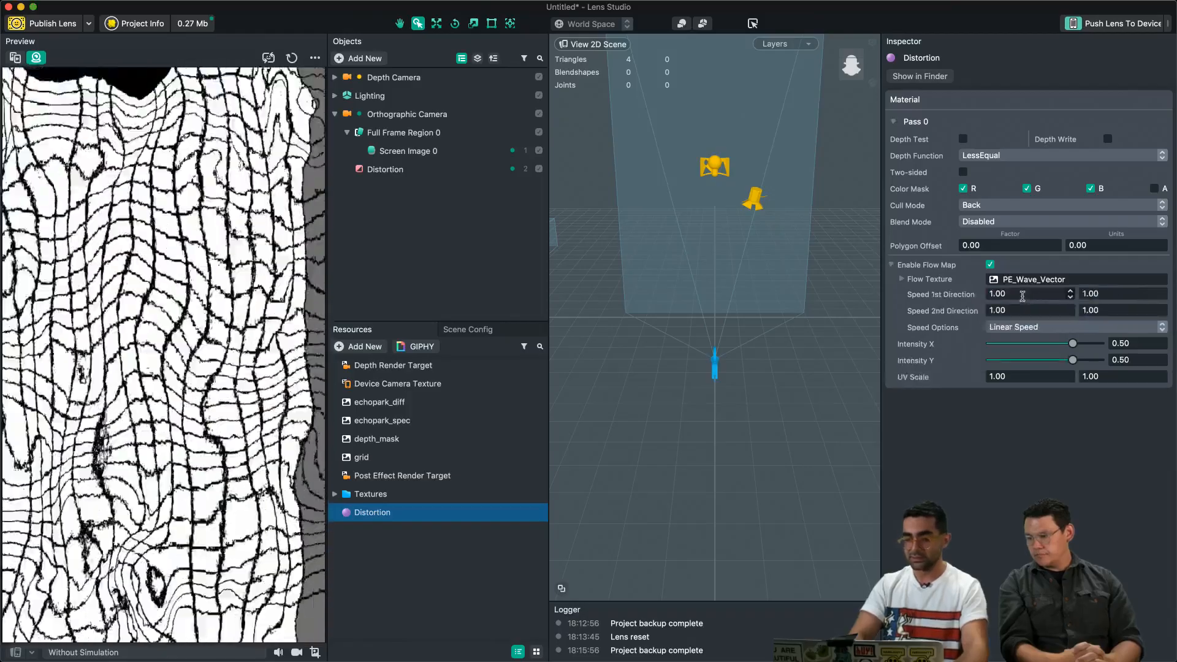
click(962, 297)
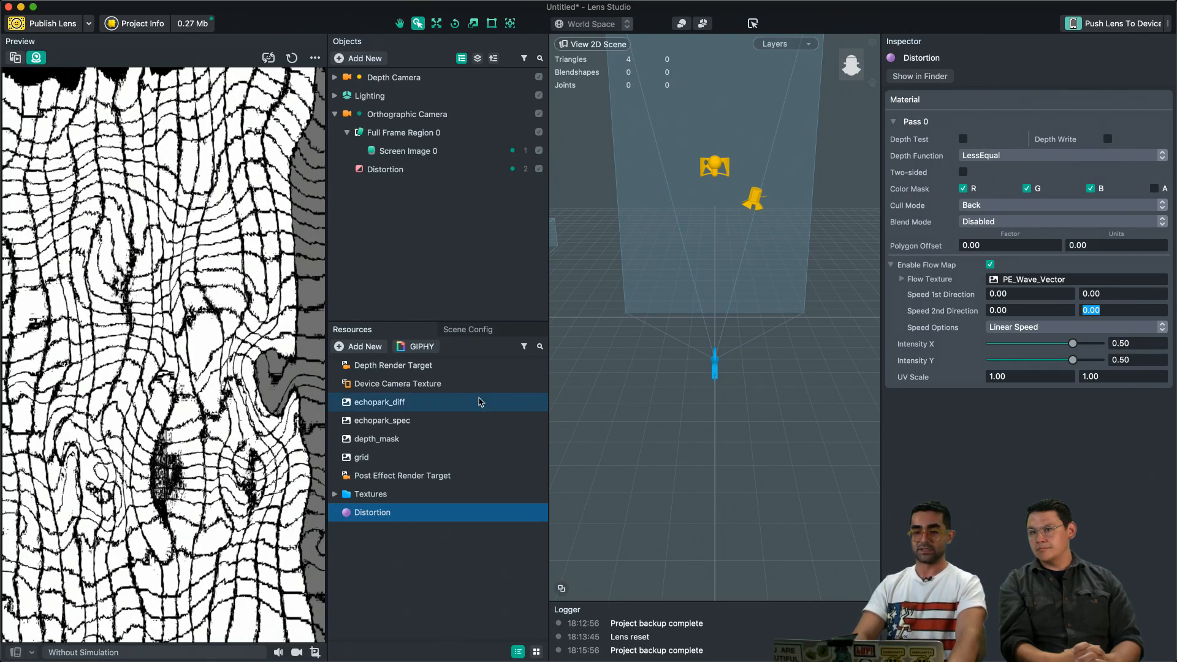
Step: Lower the Distortion material's Intensity X to 0.371
mouse_move(1074, 349)
mouse_down()
mouse_move(1005, 349)
mouse_move(1068, 347)
mouse_up()
drag(1141, 345, 1071, 348)
text(.)
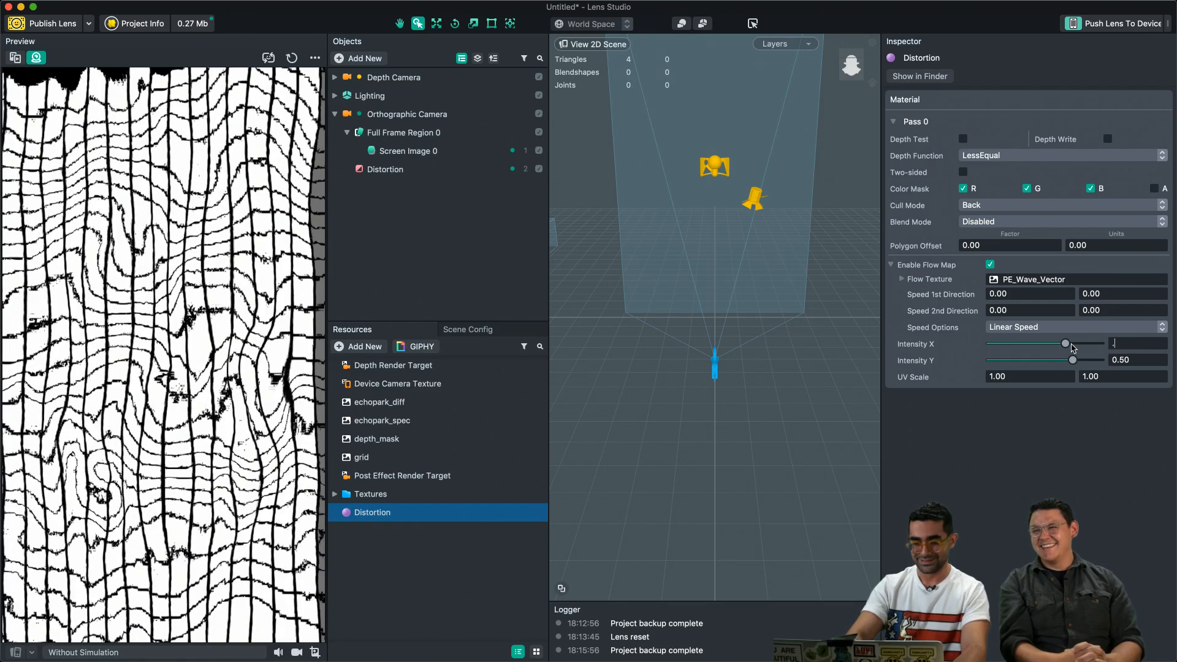
text(5)
key(BackSpace)
key(Return)
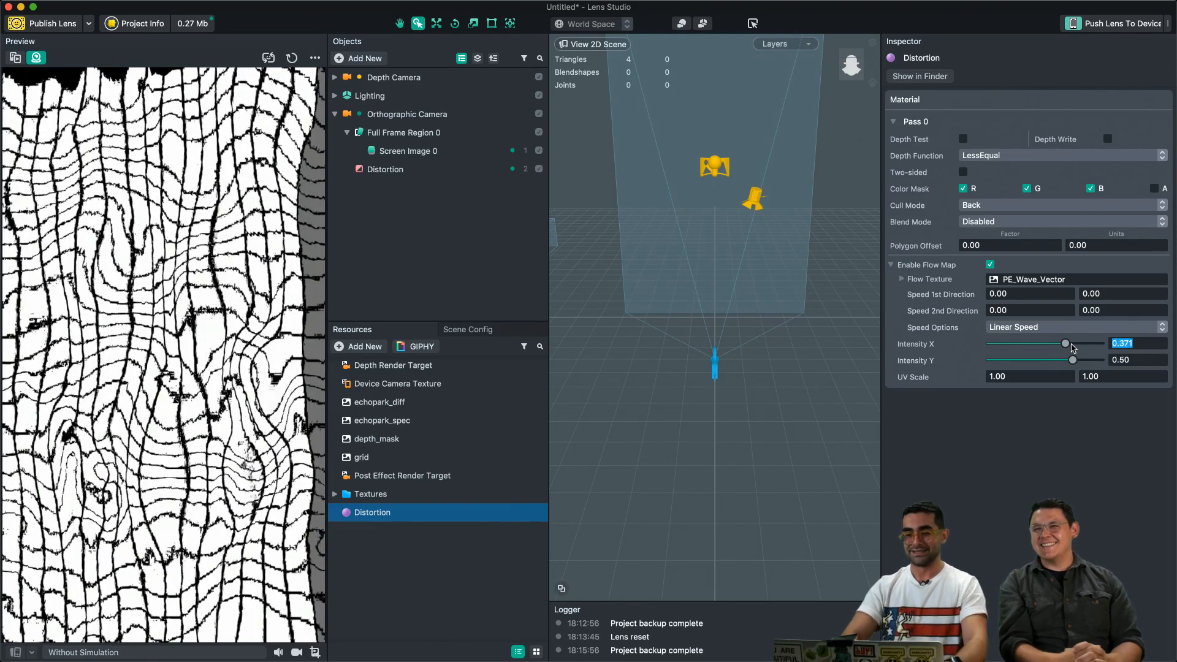
Step: Set the Distortion material's Intensity X to 0.50 and use Depth Render Target as its Flow Texture
text(5)
key(Return)
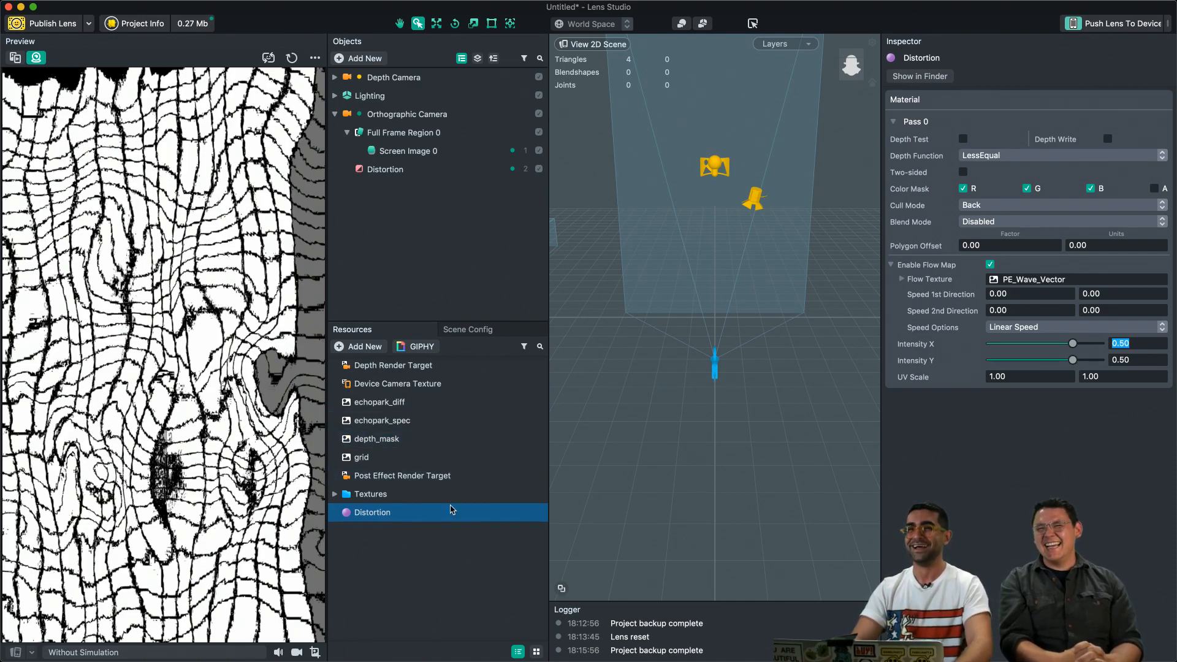
click(466, 245)
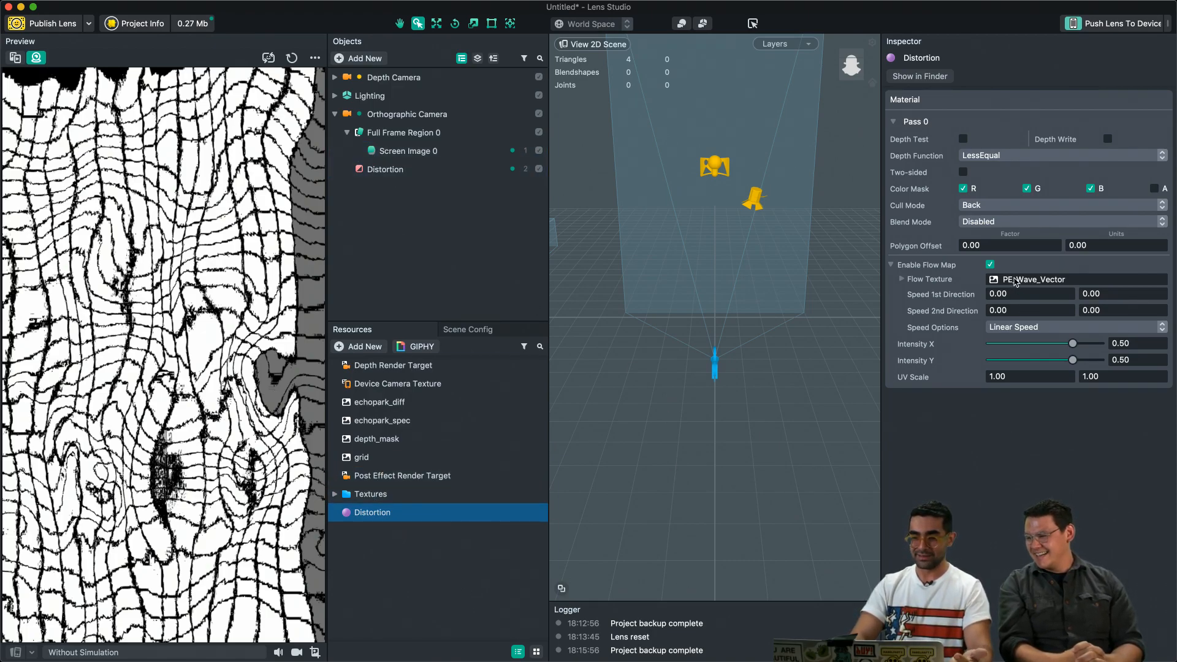
click(1015, 281)
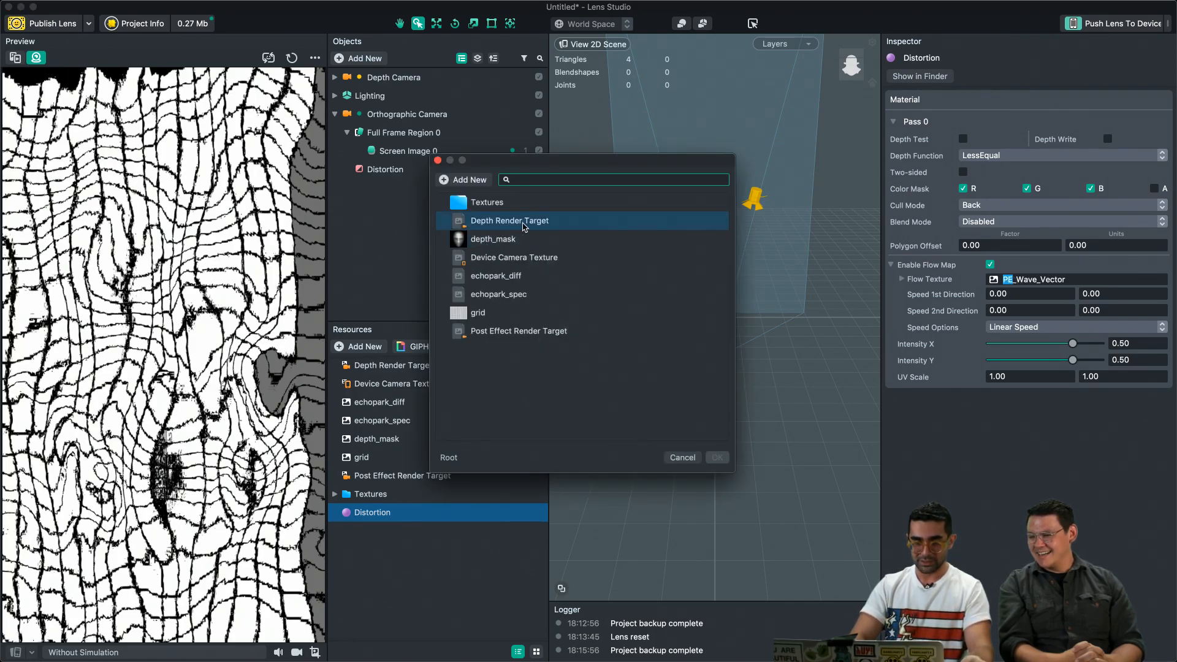
double_click(524, 222)
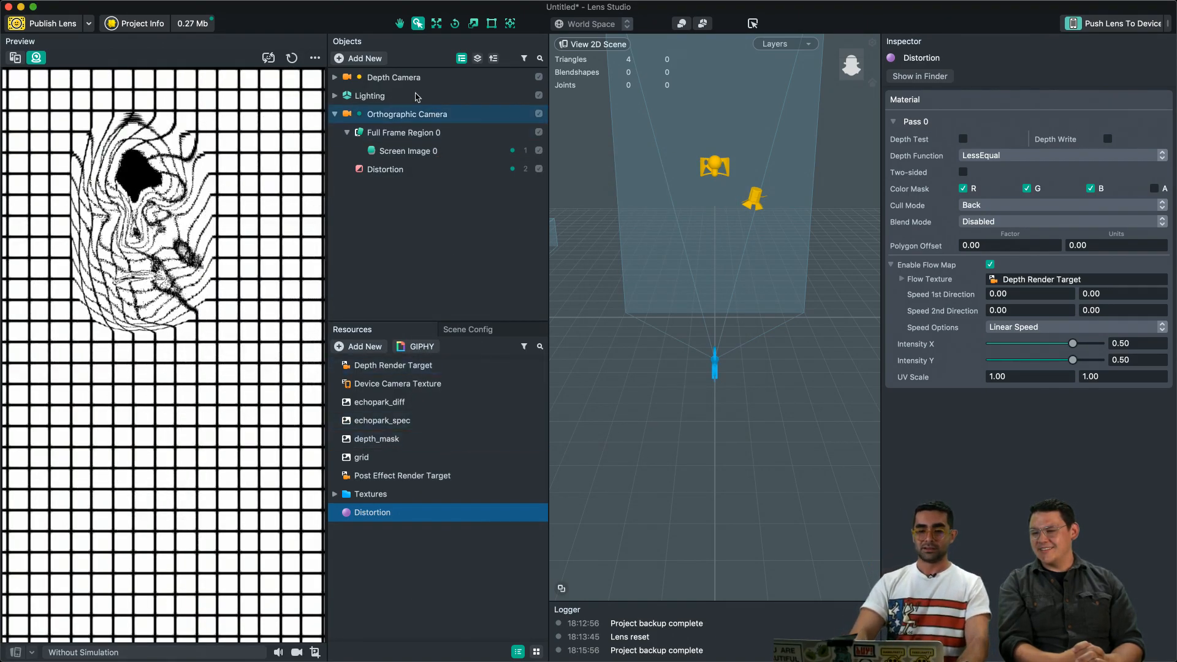
Step: Lower the Alpha of Face Mask 1 under the Depth Camera to 0.27
click(335, 78)
click(374, 114)
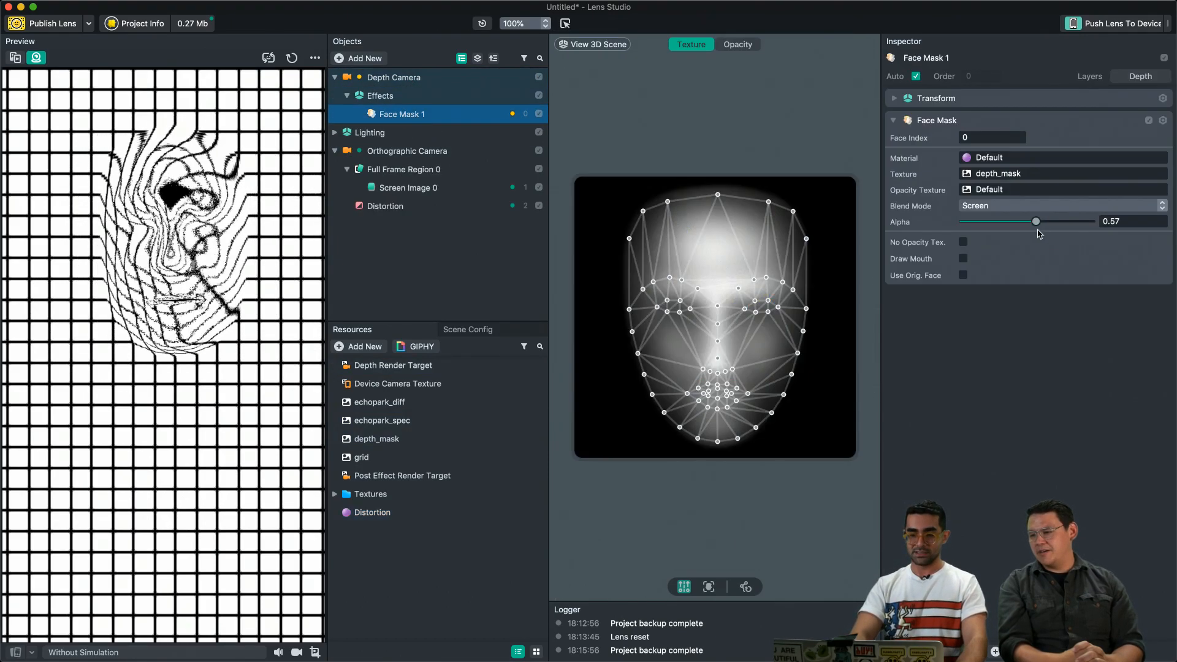
drag(1036, 224, 1007, 213)
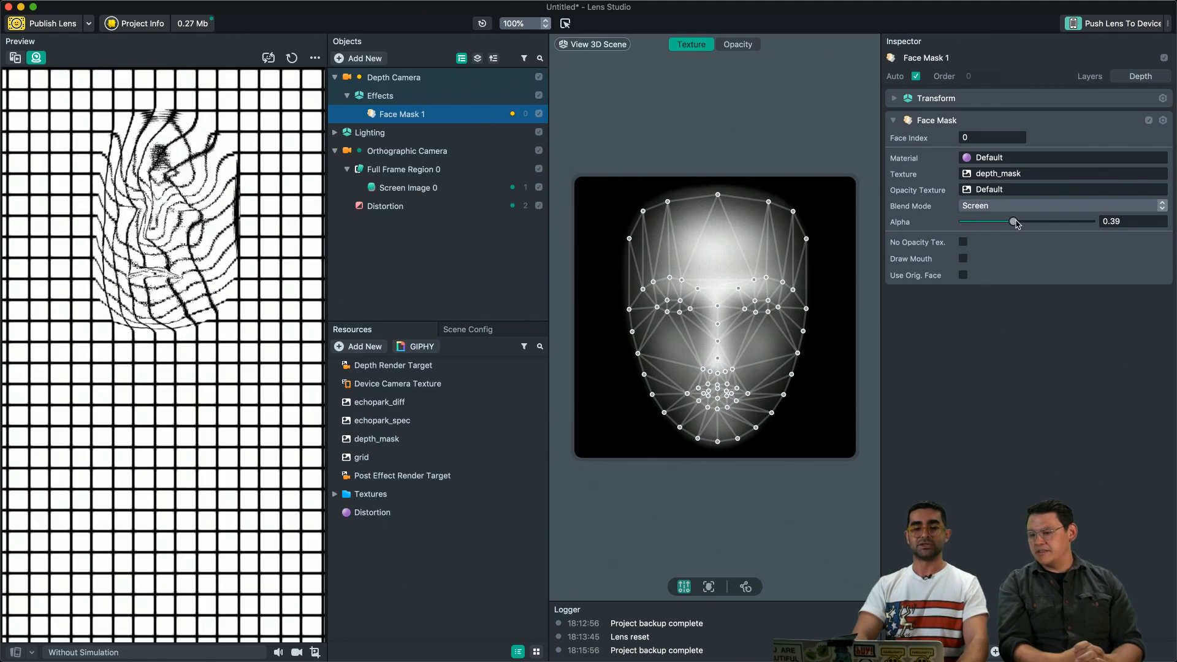
drag(1044, 226, 1008, 235)
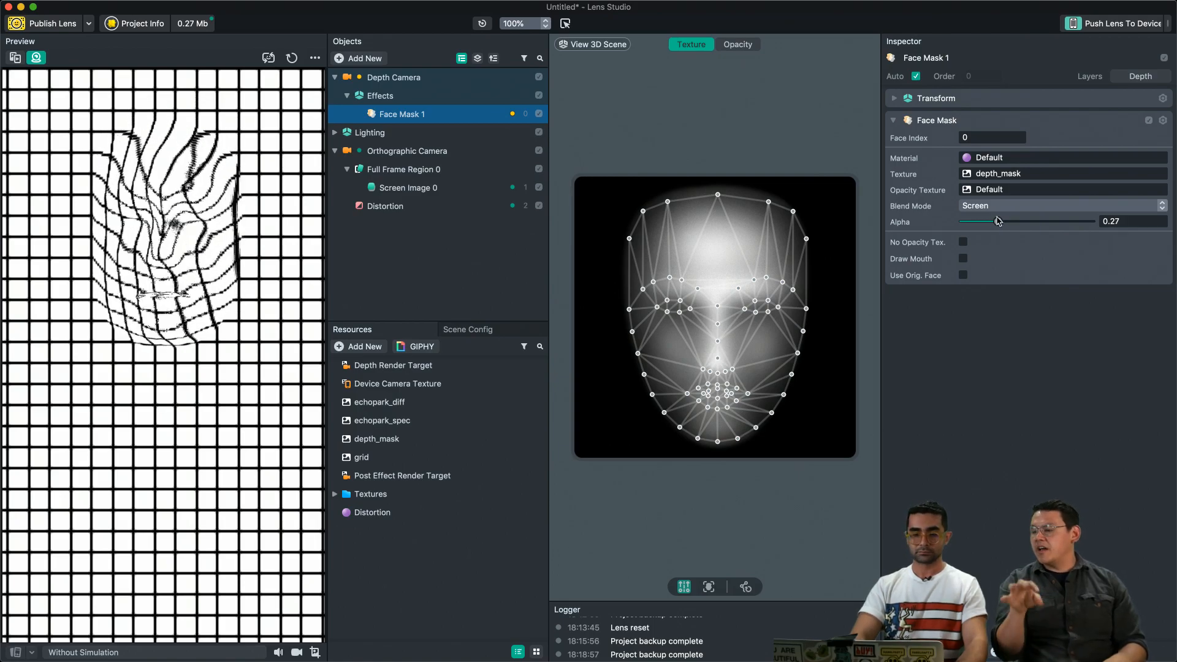
Step: Set the Distortion material's Intensity X to -0.404 and Intensity Y to -0.393
click(371, 494)
click(373, 512)
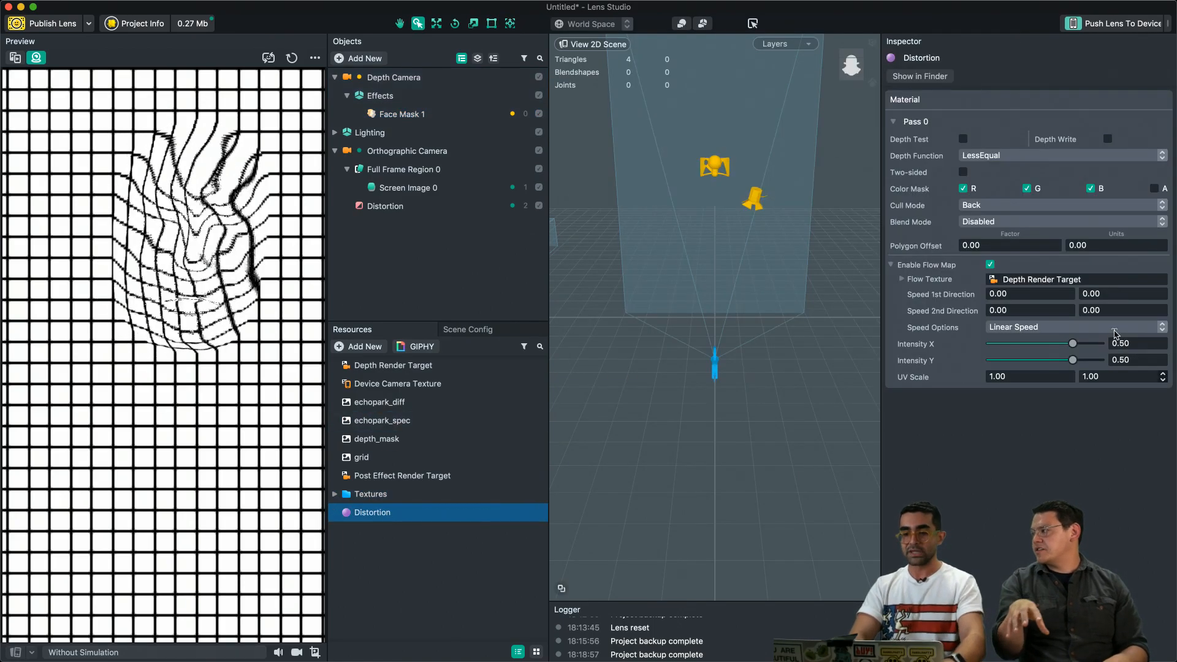
mouse_move(1064, 344)
mouse_down()
mouse_move(1039, 345)
mouse_move(1046, 360)
mouse_move(1031, 345)
mouse_up()
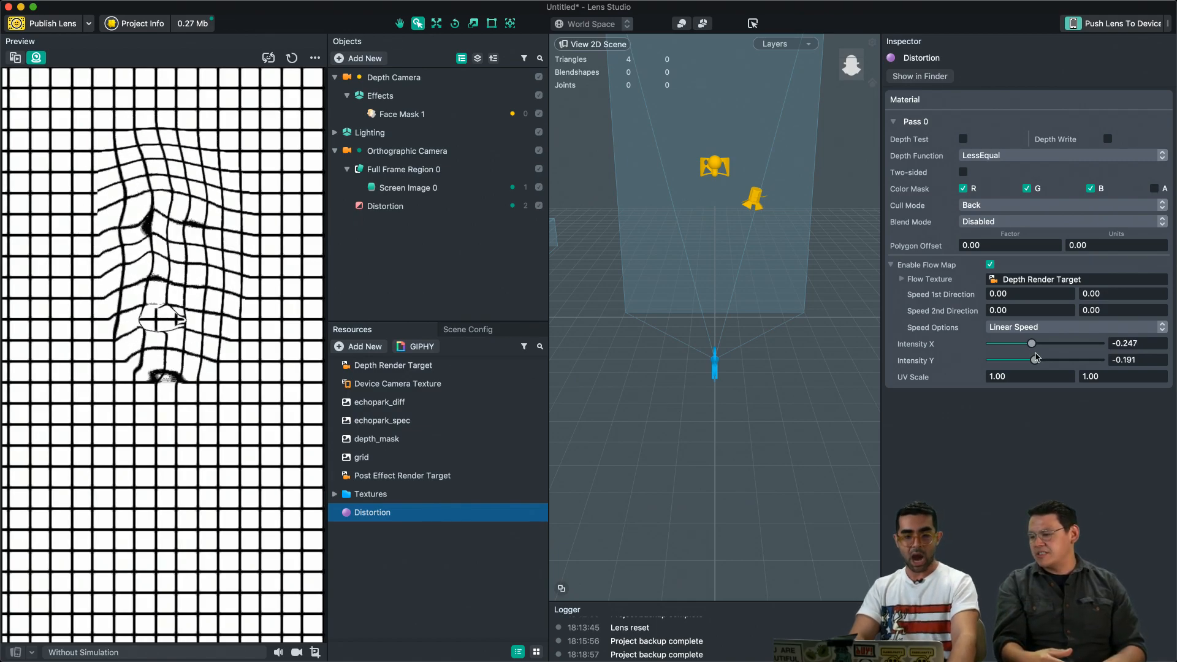
click(1023, 344)
click(1024, 357)
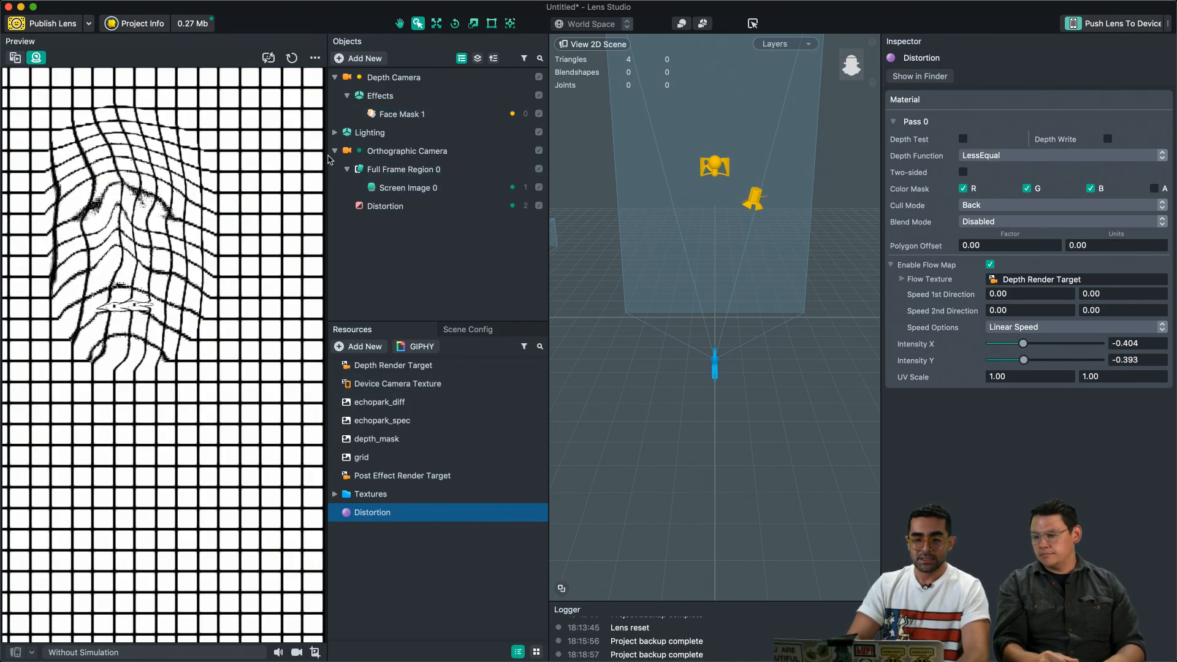
Step: Duplicate the Orthographic Camera with its children and place the copy below the original in the collapsed object hierarchy
click(335, 152)
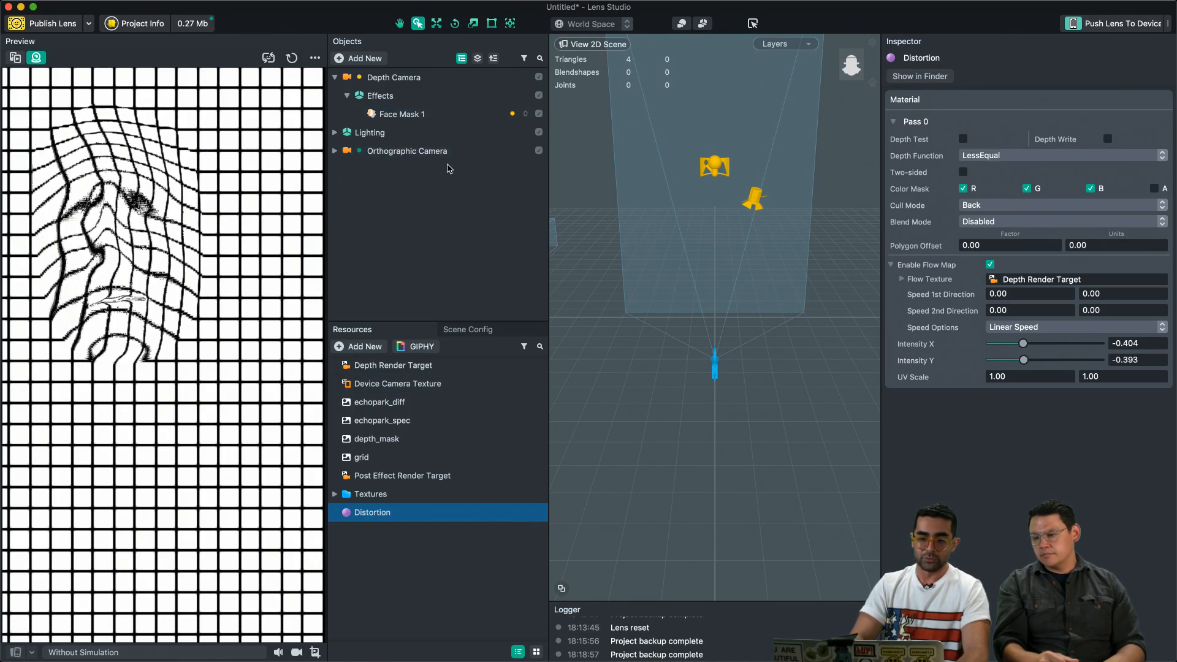
click(336, 152)
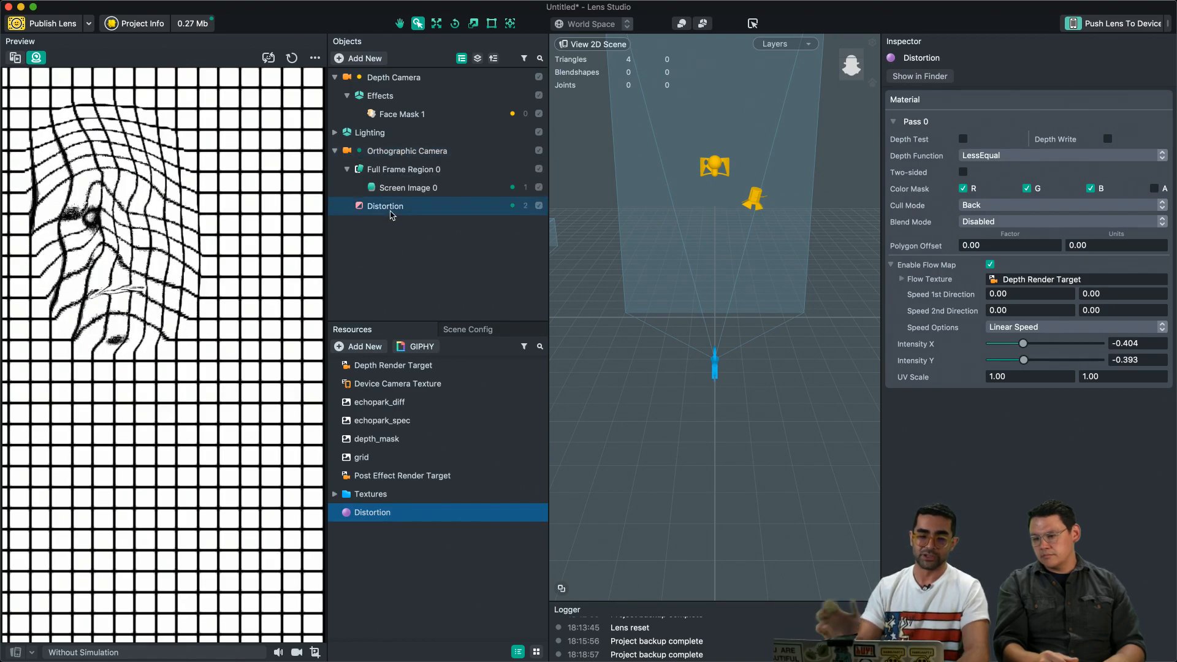
click(336, 152)
click(334, 78)
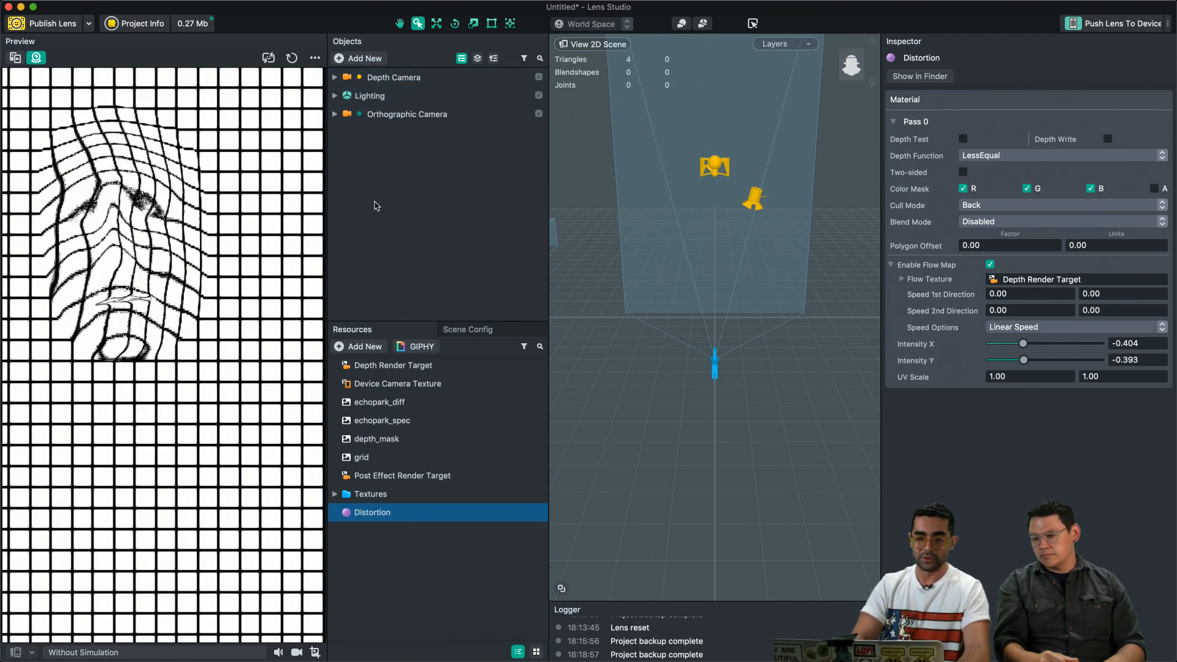
click(389, 118)
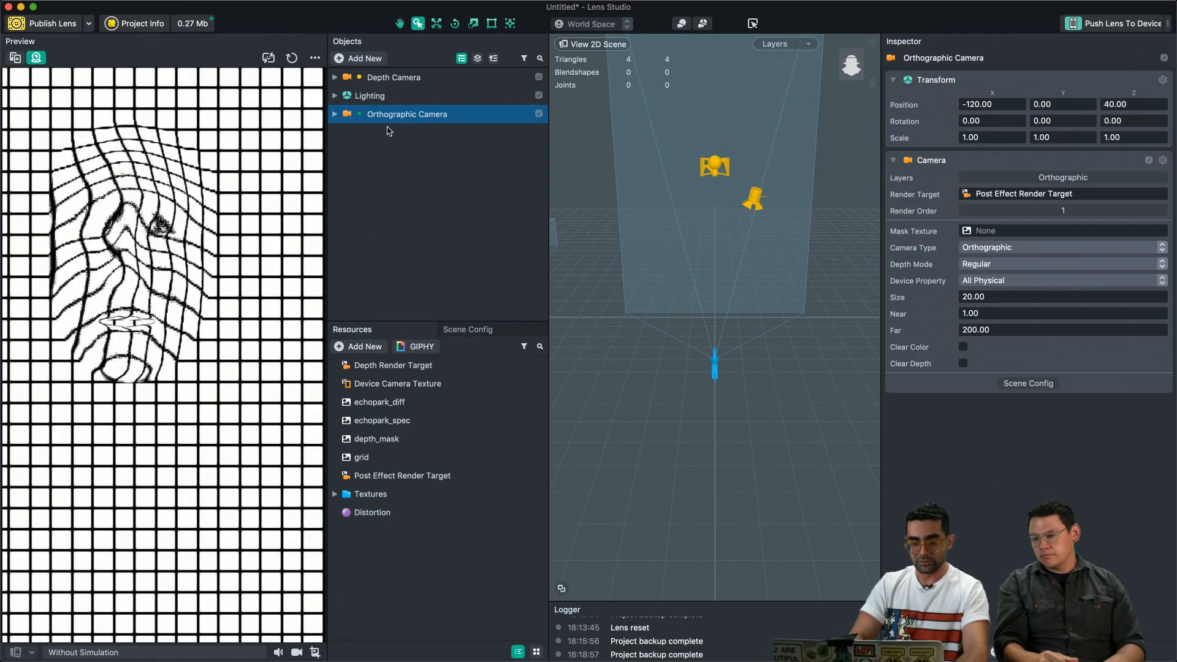
click(404, 225)
click(401, 115)
key(super+d)
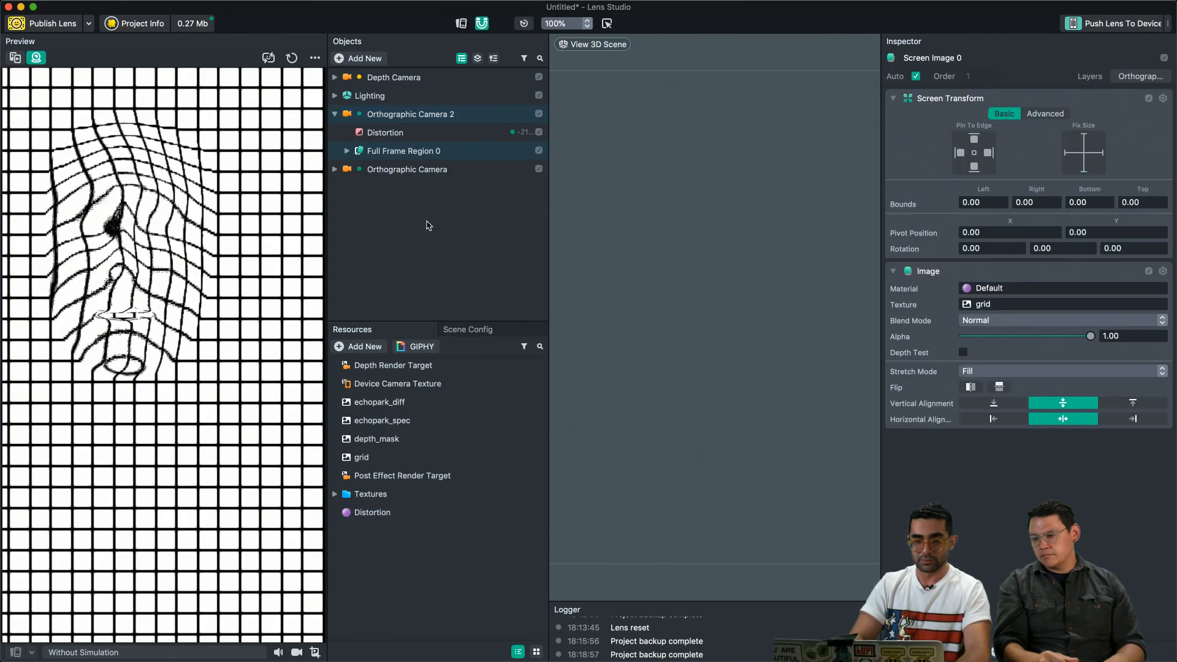
click(334, 116)
drag(378, 134, 386, 107)
Step: Make the duplicated orthographic camera render only the Default Layer instead of the Orthographic Layer
click(407, 133)
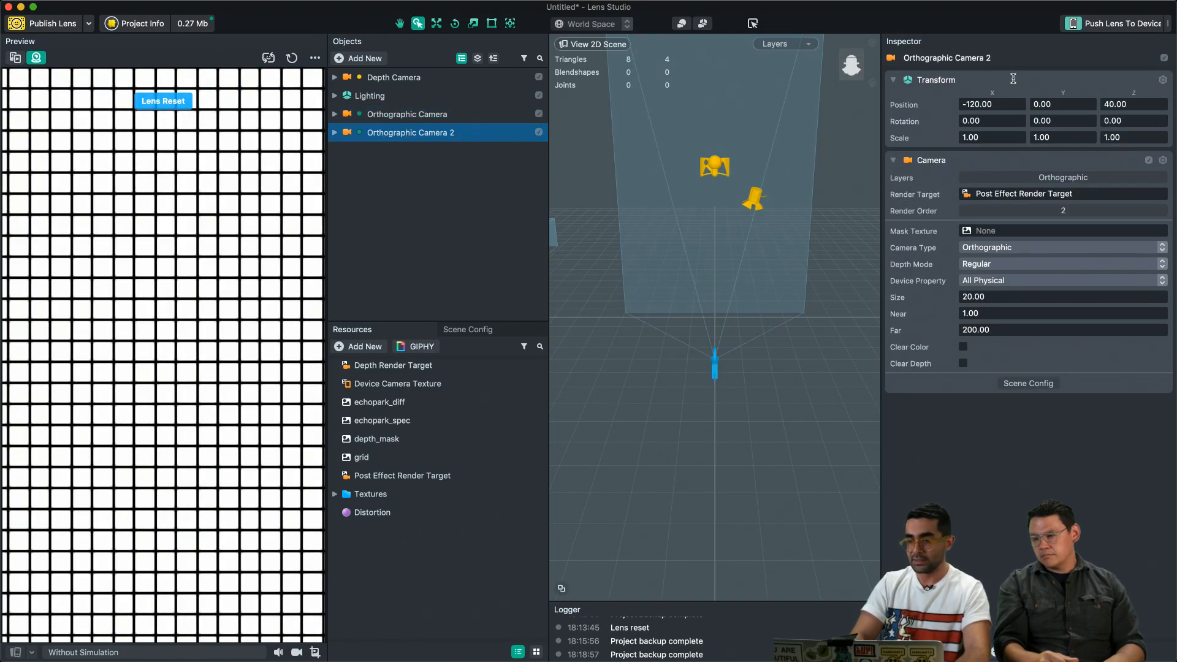
click(1030, 178)
click(1036, 220)
click(1036, 236)
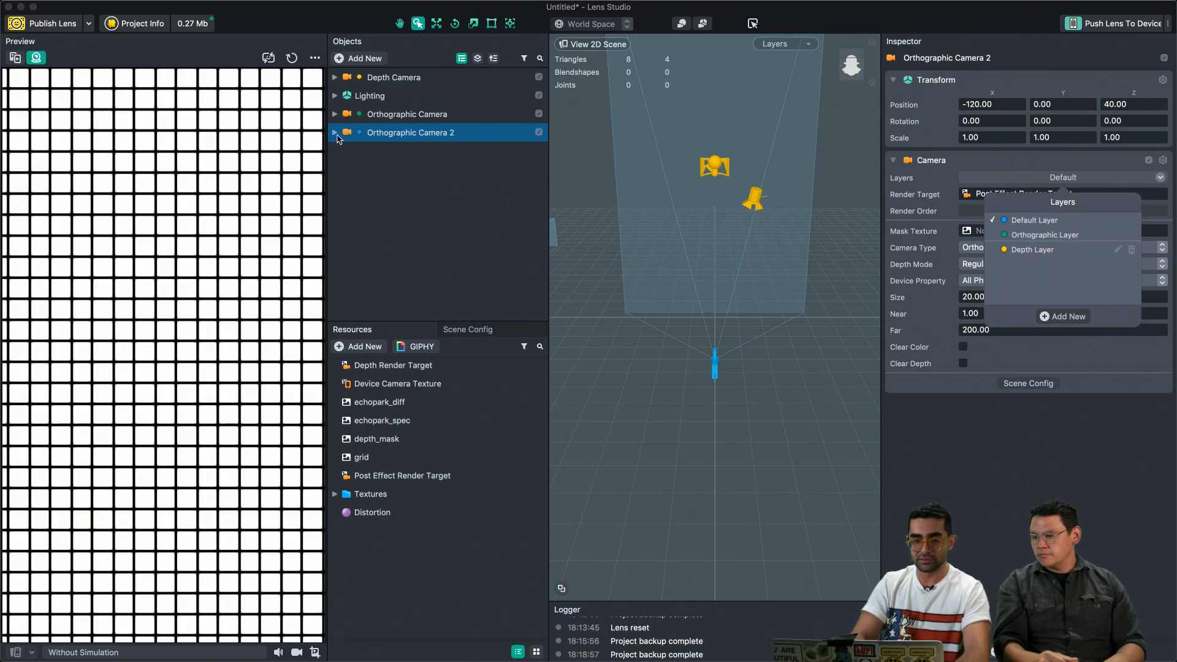
click(334, 133)
Step: Rename the duplicated orthographic camera as Main Camera
click(334, 134)
double_click(429, 133)
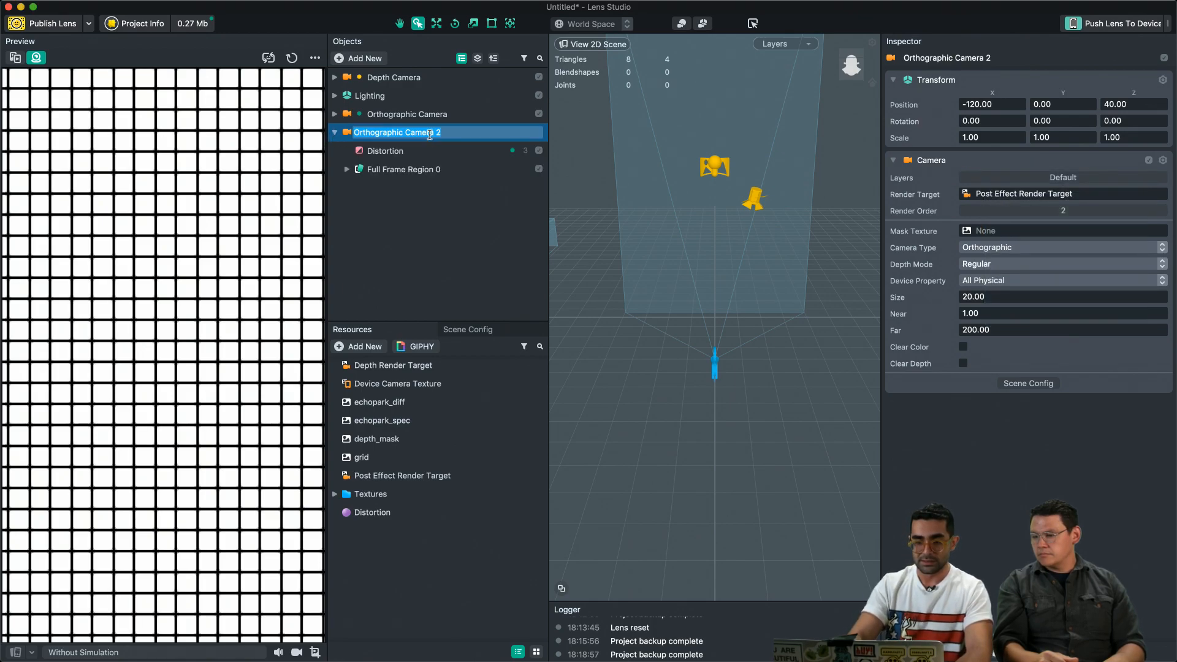
text(Main Camera)
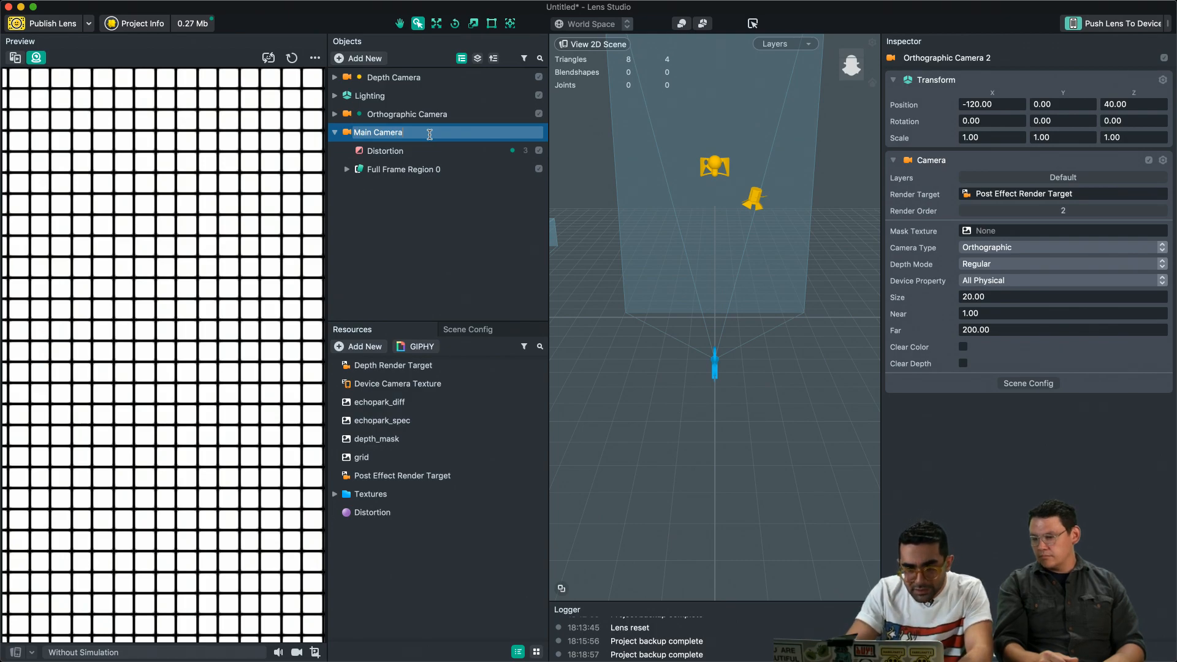
key(Return)
Step: Delete the Distortion effect under Main Camera and assign that camera's Screen Image 0 to the Default Layer
click(399, 151)
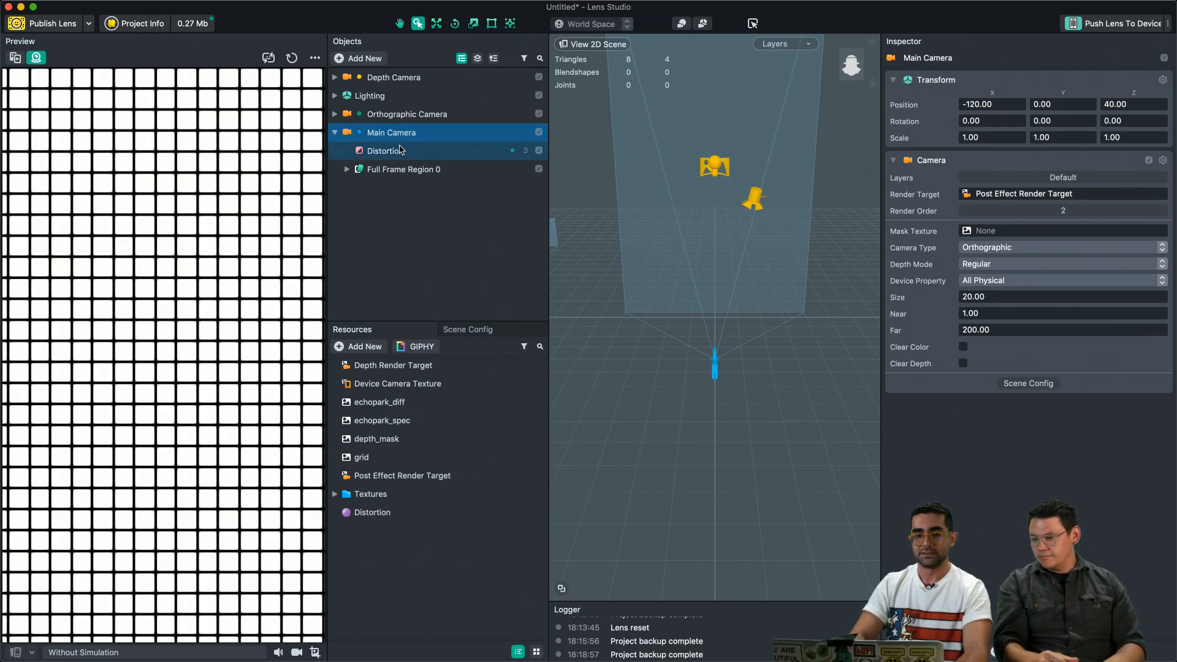
key(Delete)
click(347, 150)
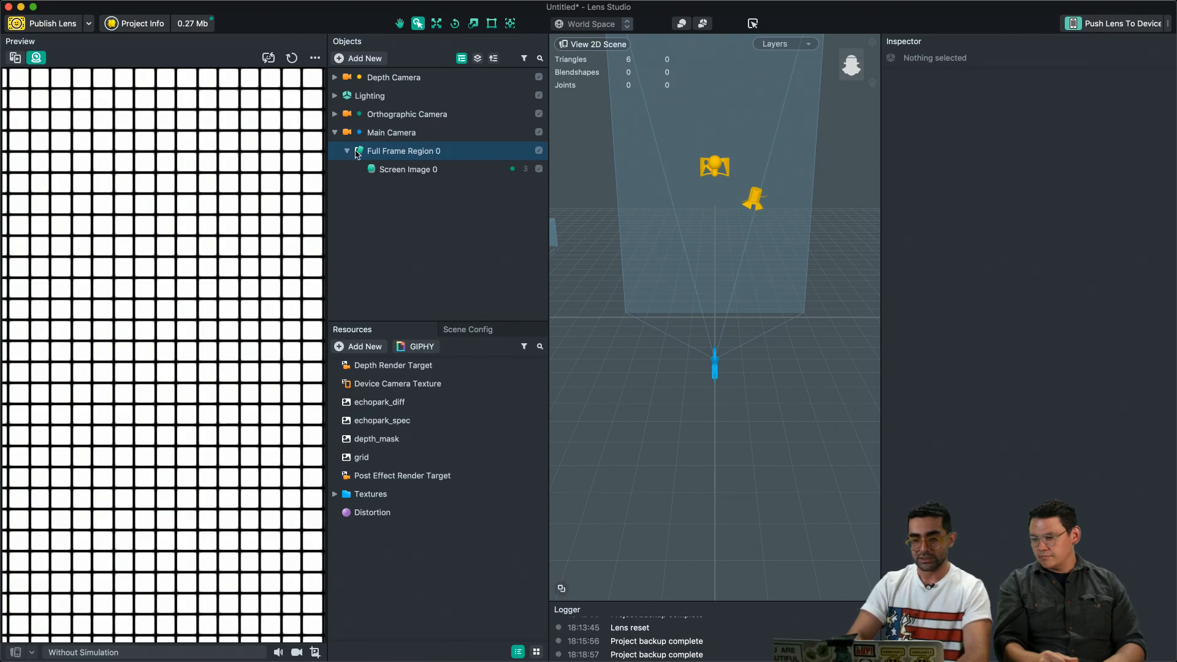
click(405, 170)
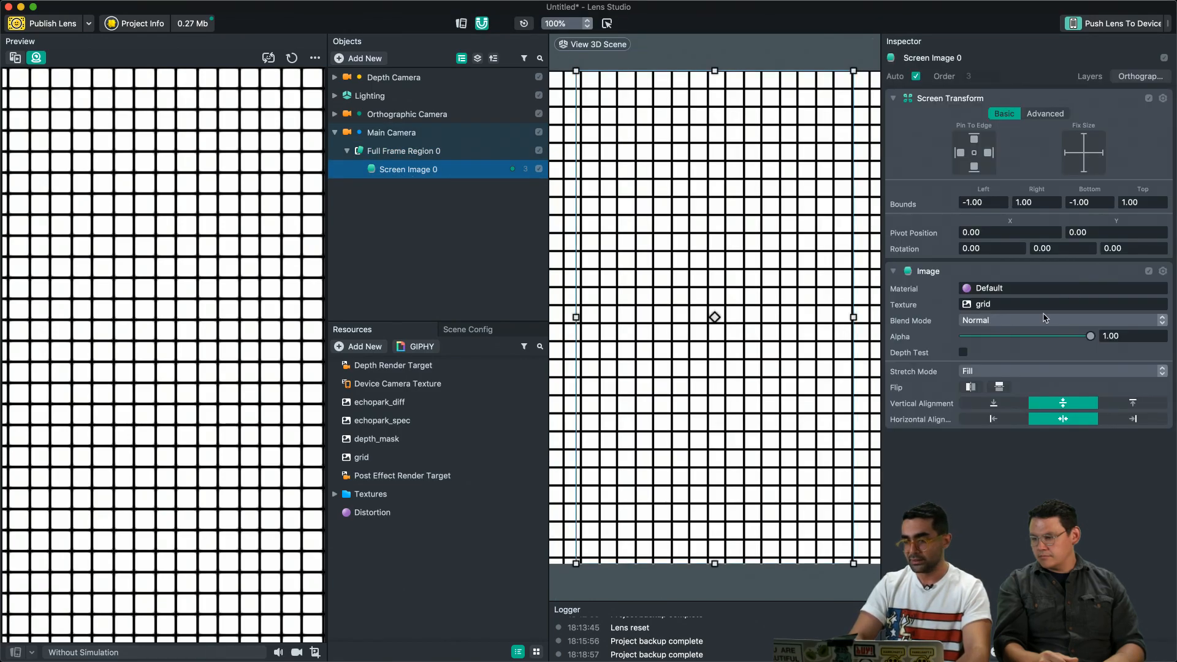
click(1139, 76)
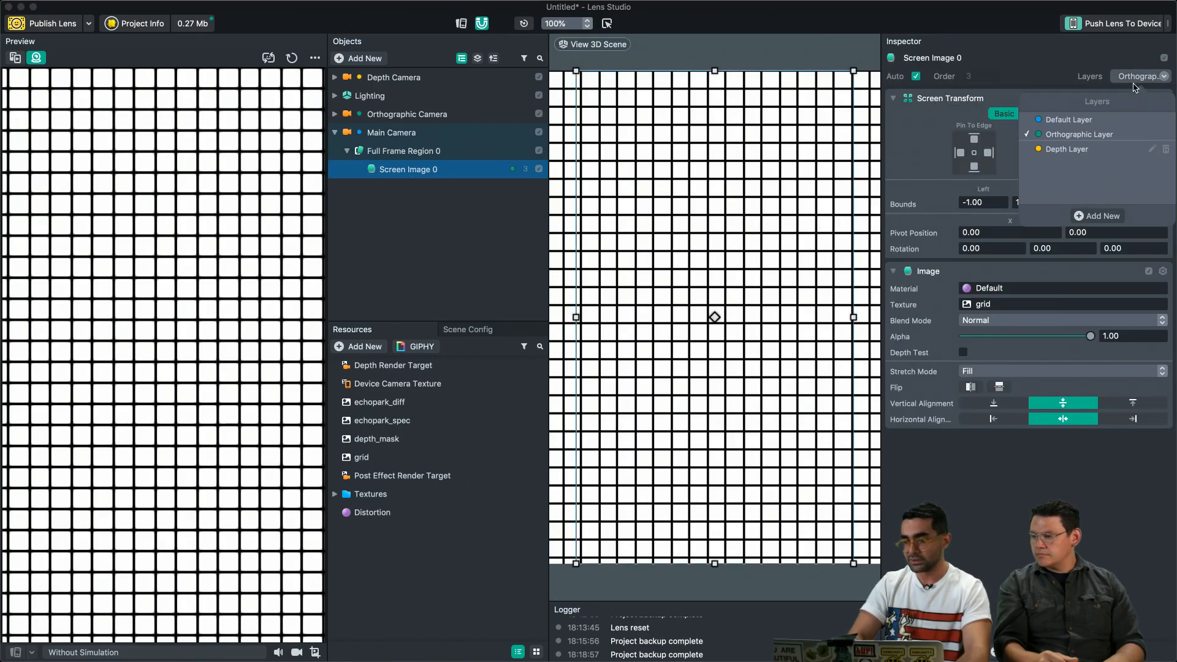
click(998, 523)
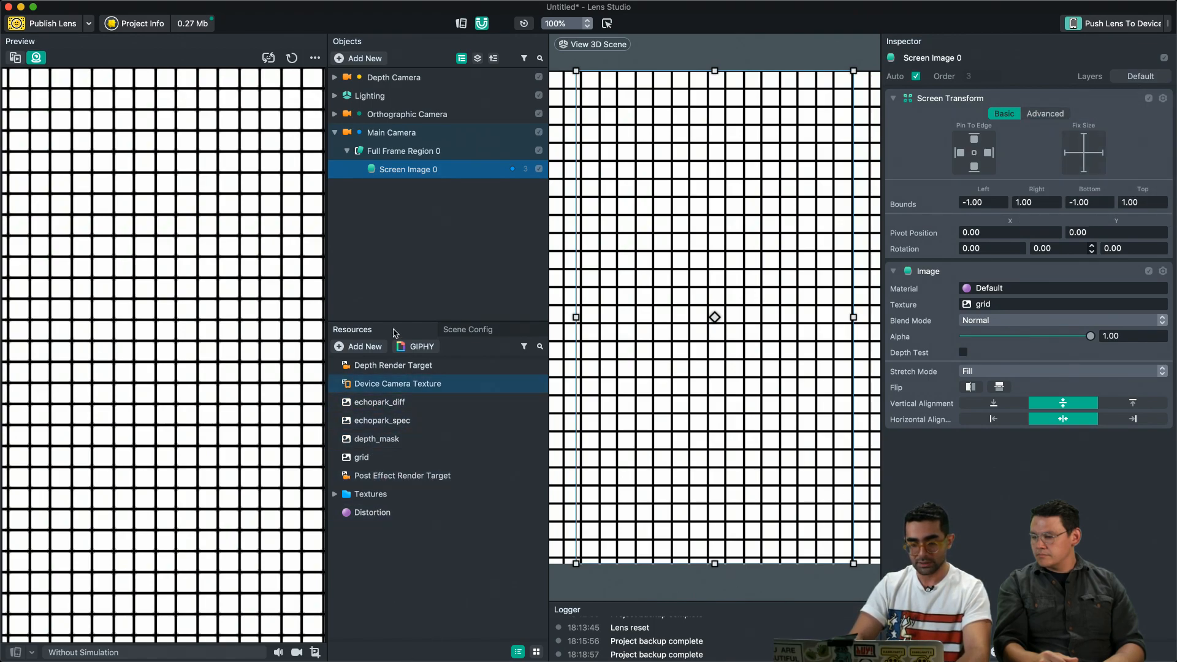
Step: Apply Device Camera Texture as the texture of Screen Image 0 under Main Camera
drag(383, 384, 701, 385)
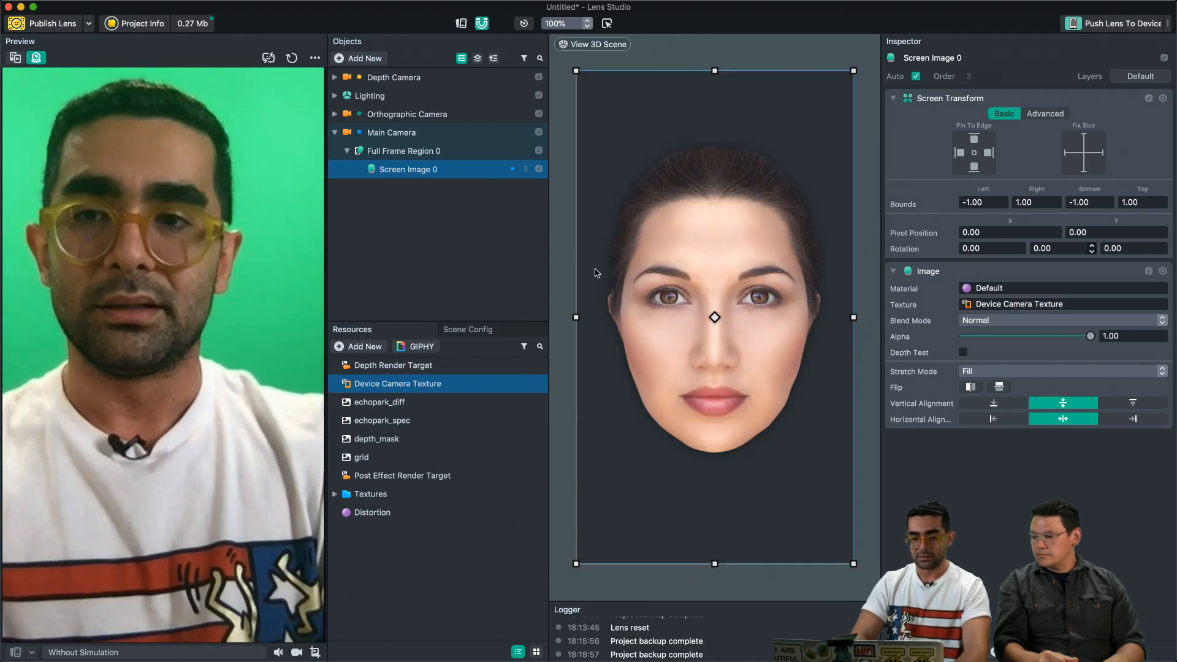
click(374, 623)
click(401, 169)
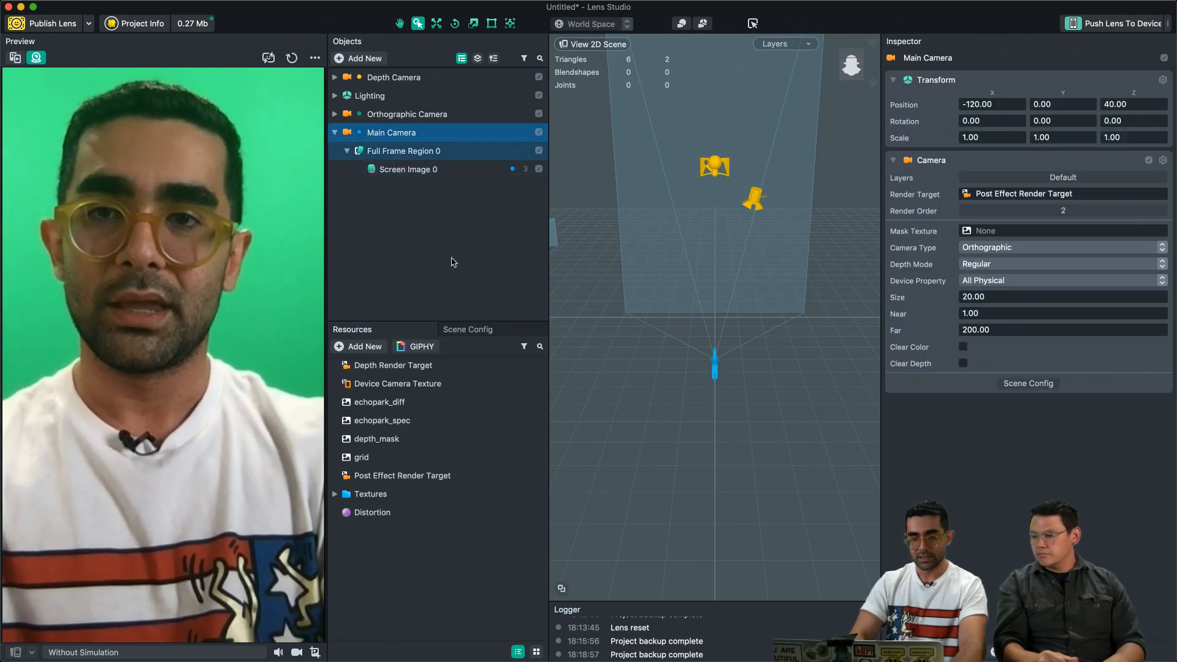
click(397, 133)
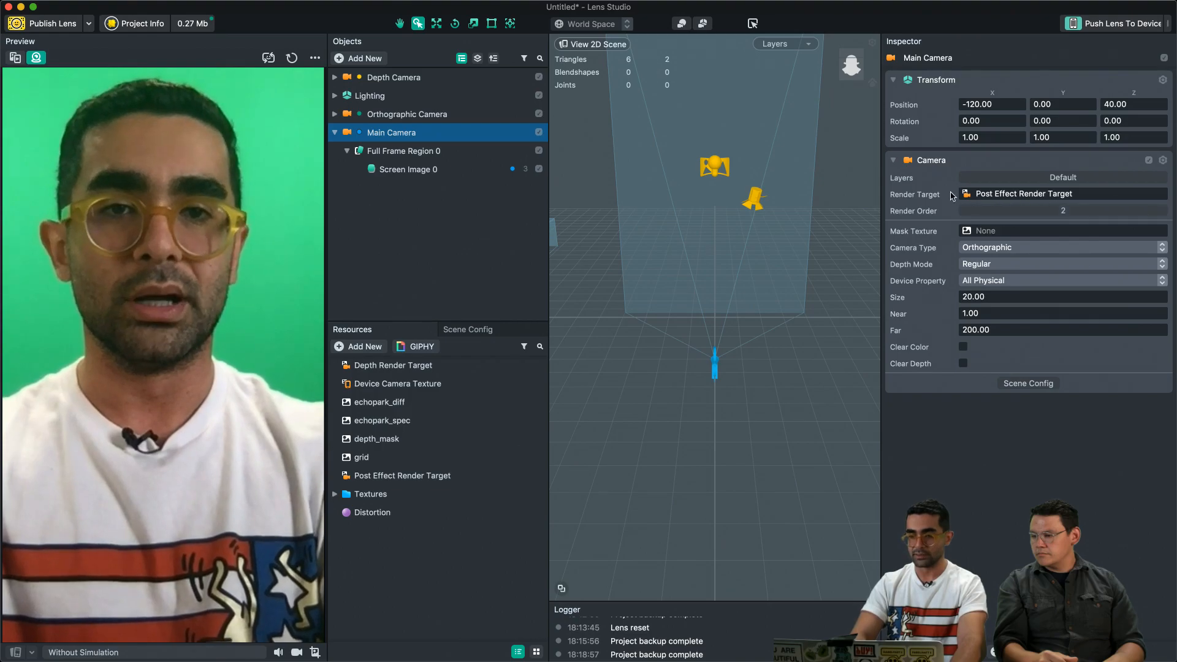
Step: Duplicate Main Camera's Screen Image 0 and set the copy's texture to Post Effect Render Target
click(393, 169)
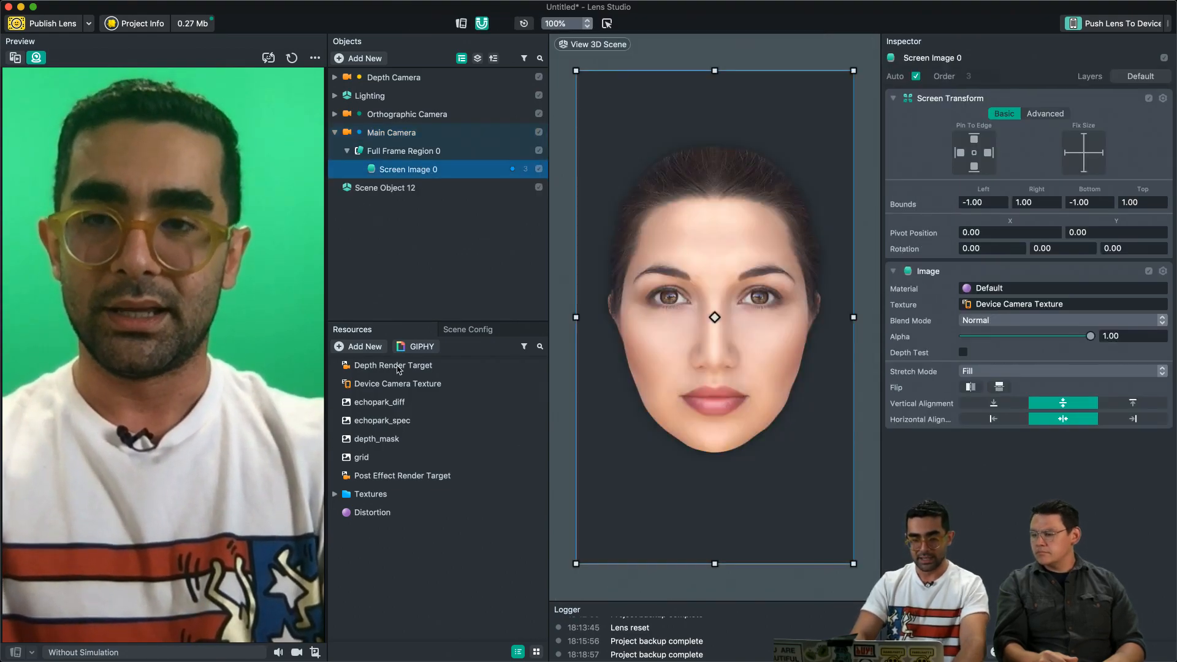
key(super+d)
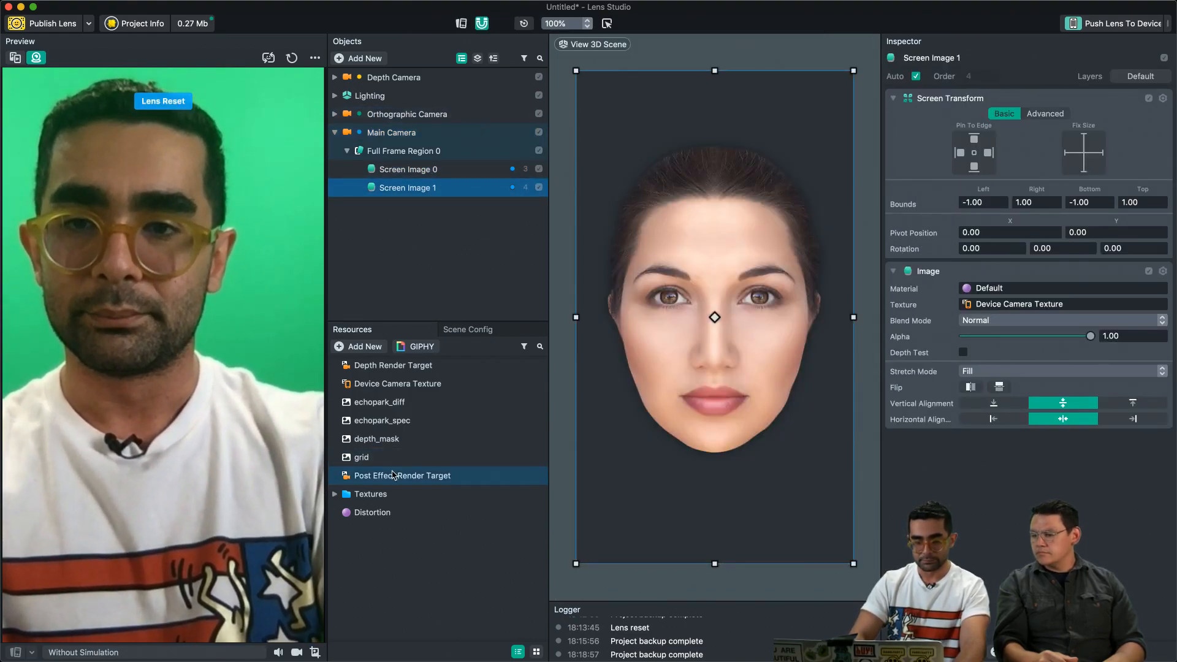
drag(399, 475, 749, 415)
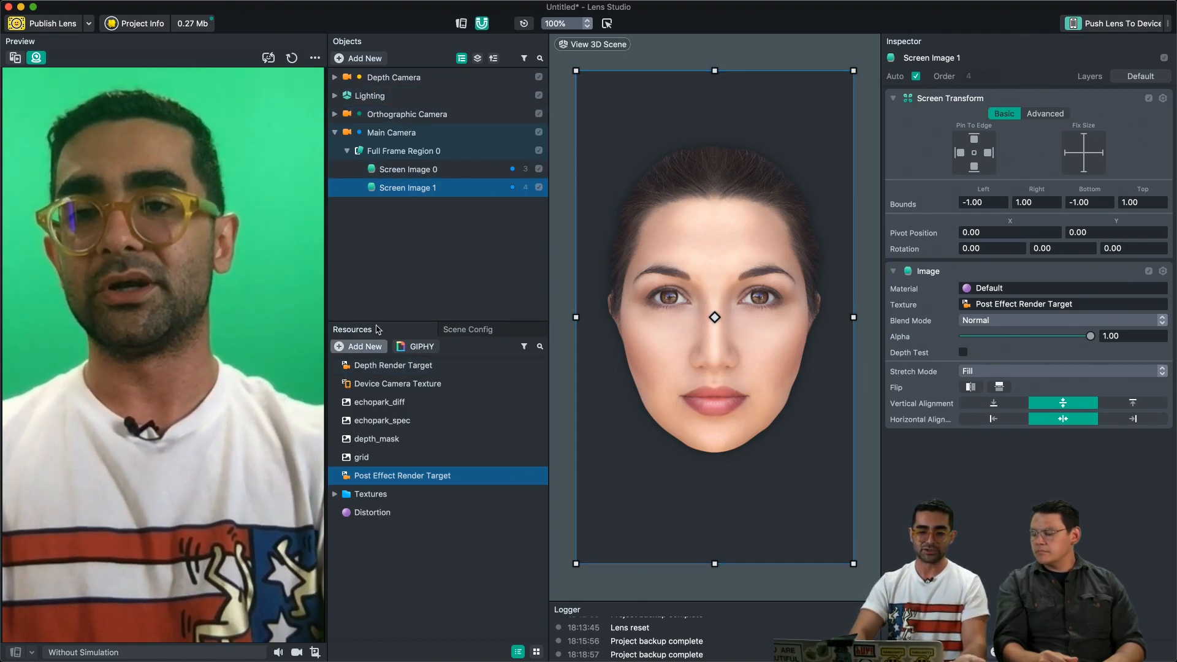
Step: Add a new render target resource and name it Main Render Target
click(366, 348)
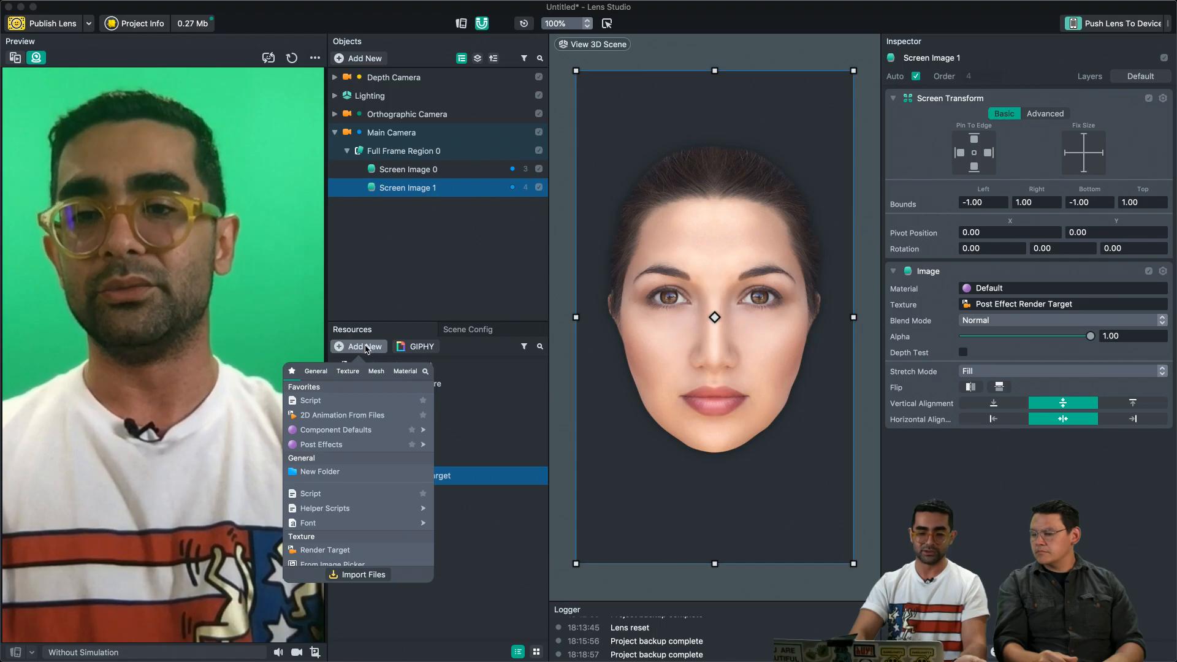
click(317, 550)
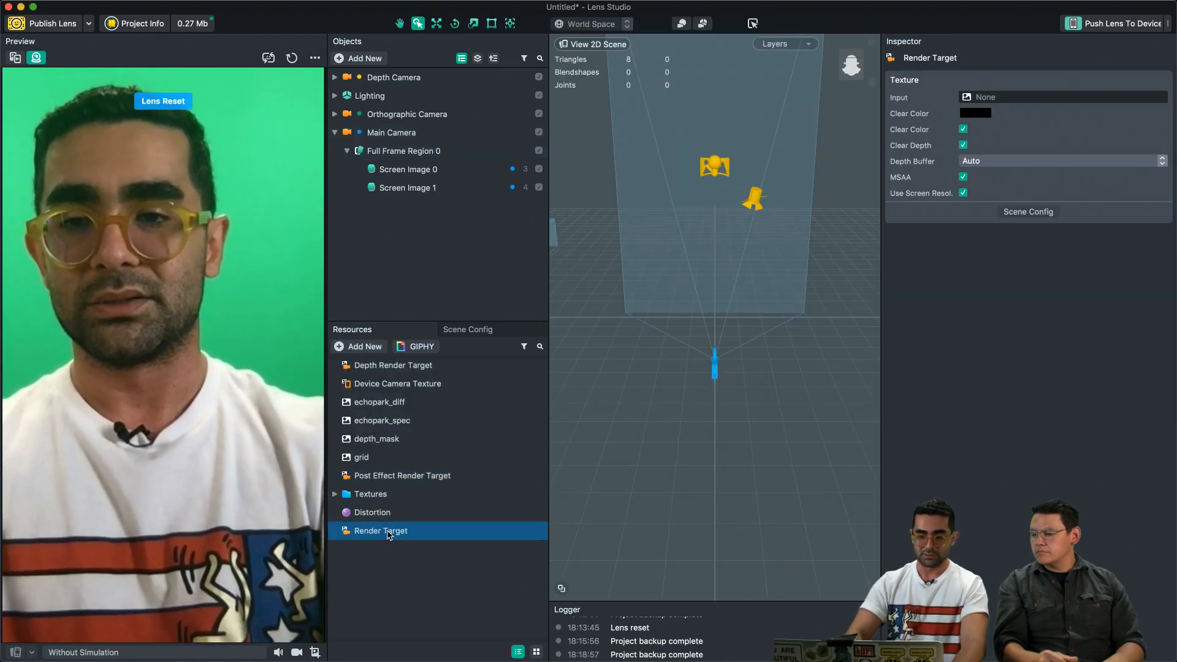
double_click(387, 532)
text(Main)
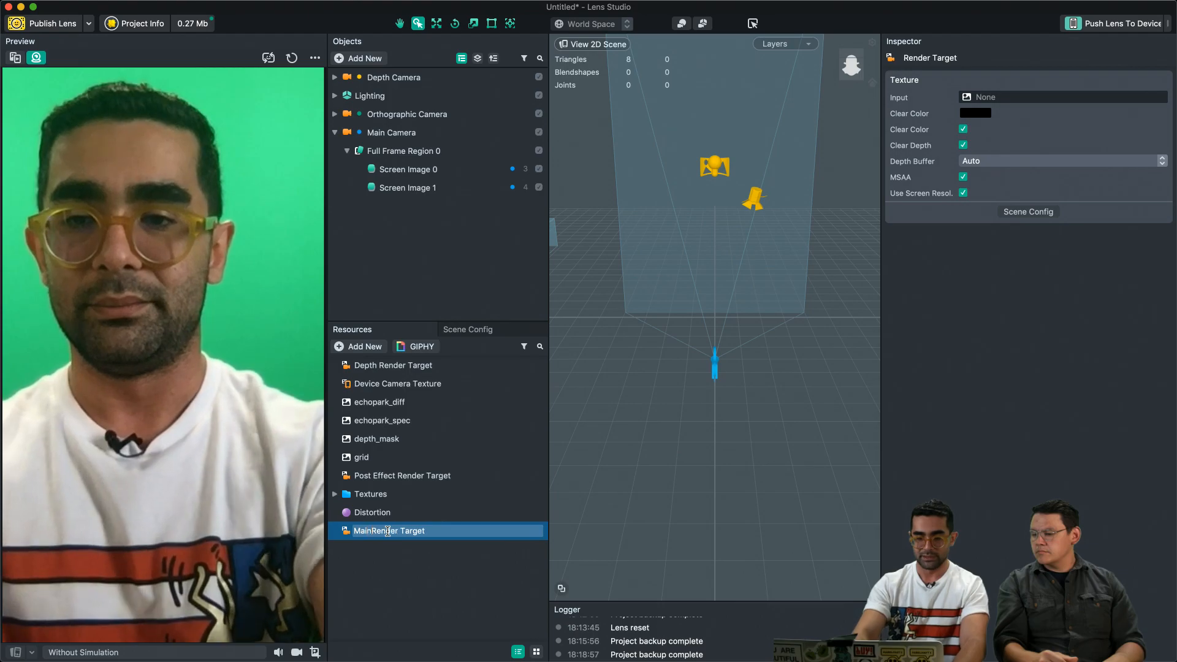
key(Return)
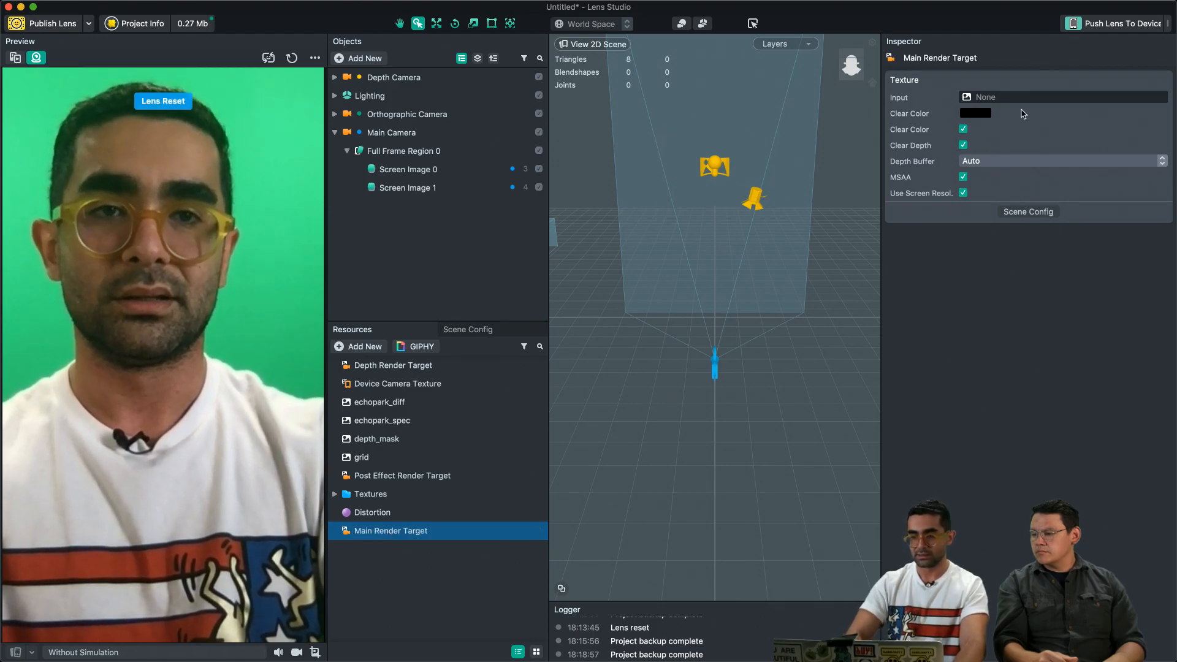
Step: Set the Main Render Target's input to Device Camera Texture and make that render target both the scene's Capture Target and Live Target
click(1018, 101)
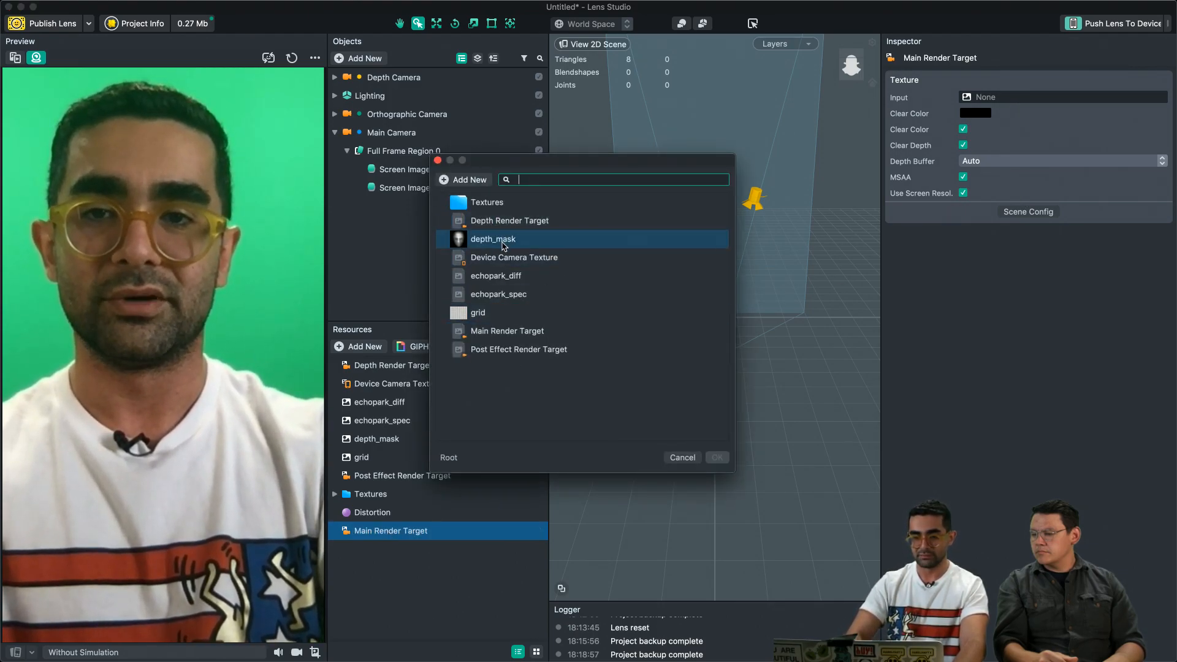
double_click(512, 258)
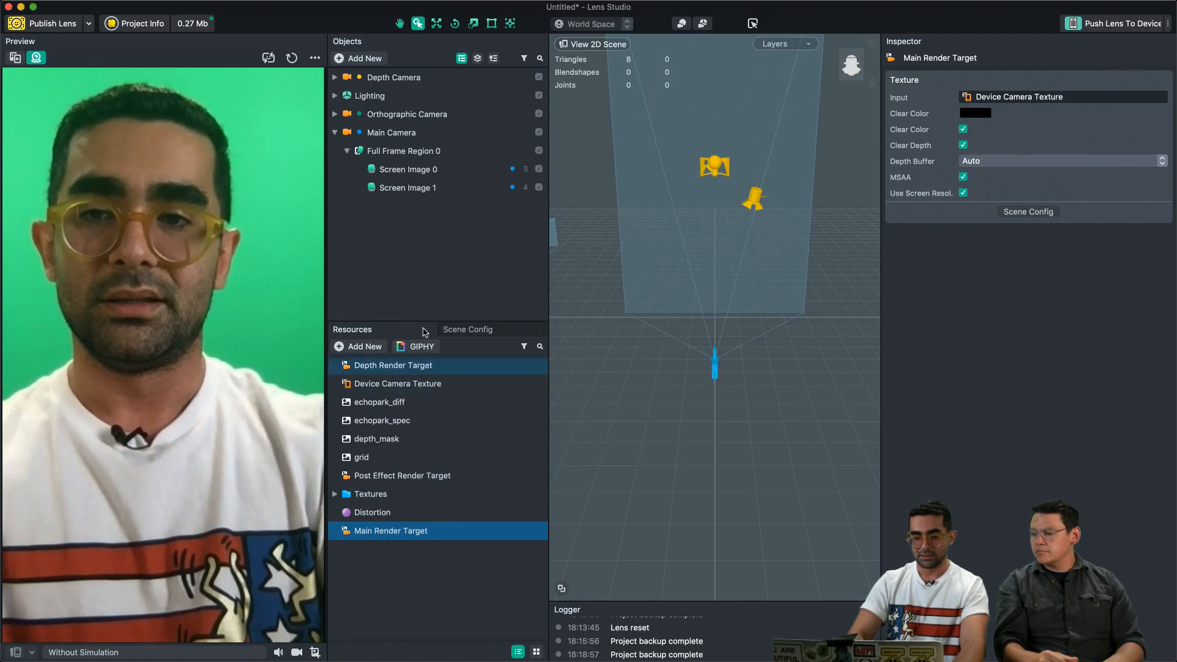
click(480, 331)
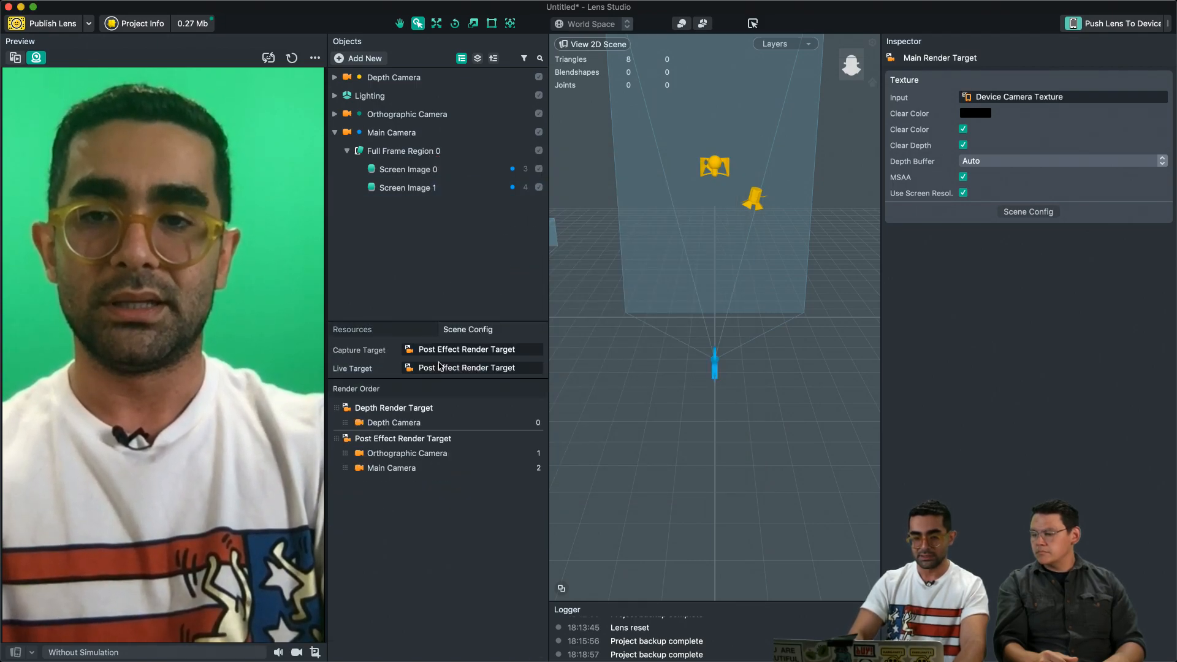
click(448, 350)
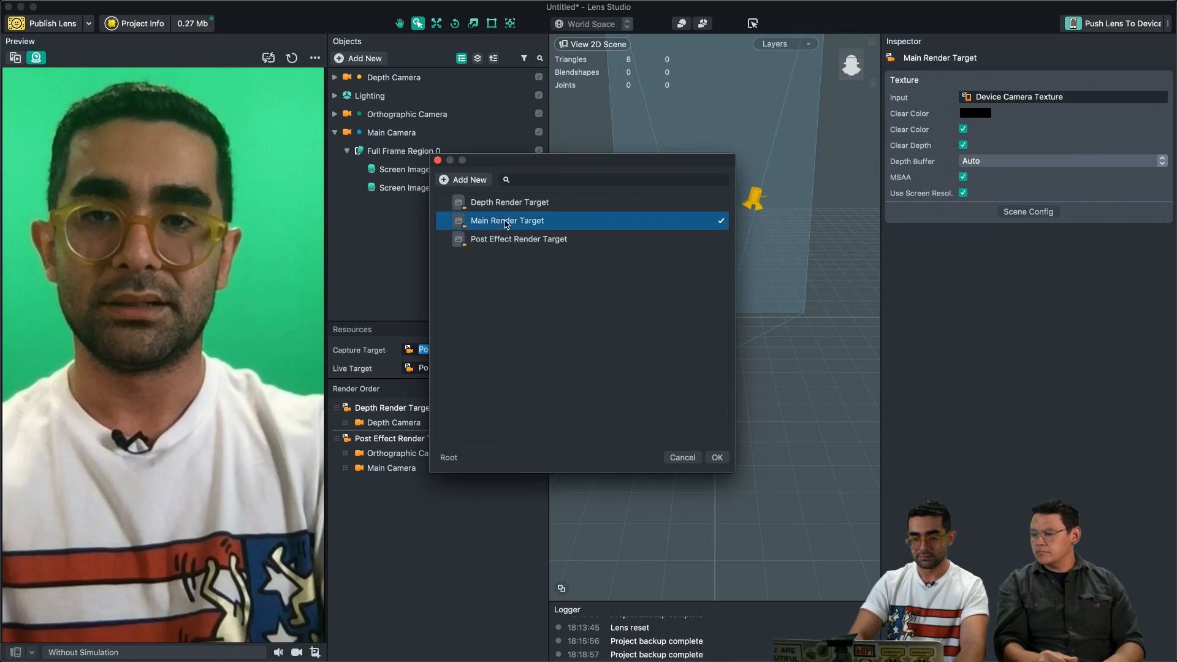
double_click(507, 222)
click(423, 368)
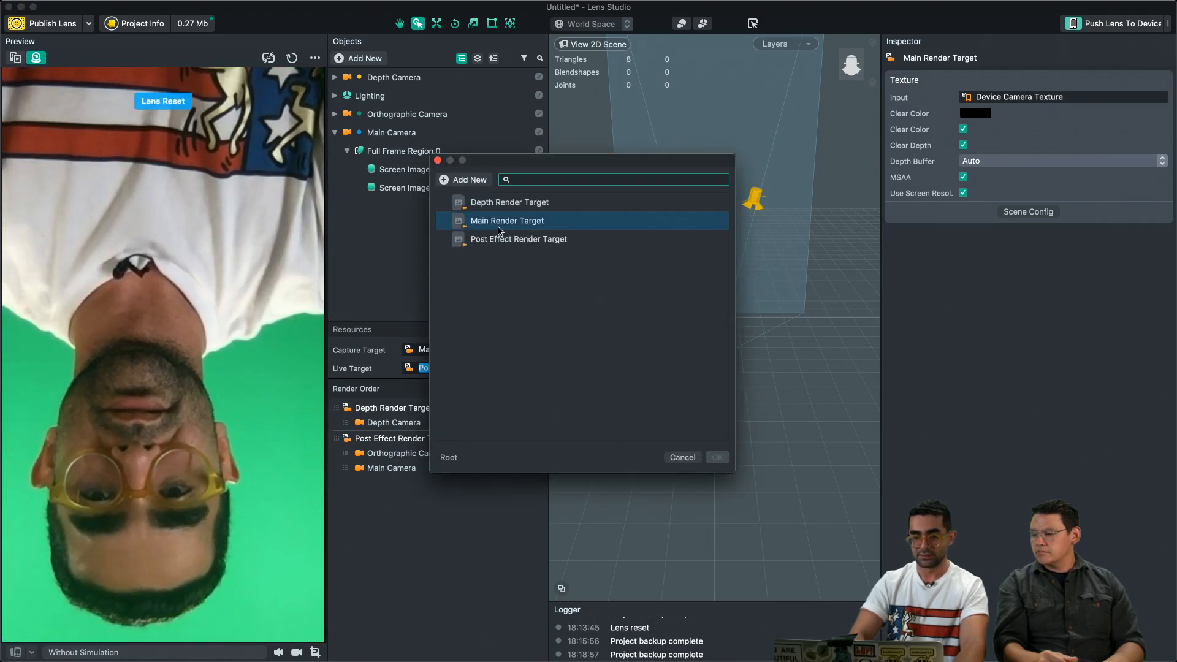
double_click(507, 220)
Step: Assign Main Render Target as the render target of the Main Camera
click(392, 132)
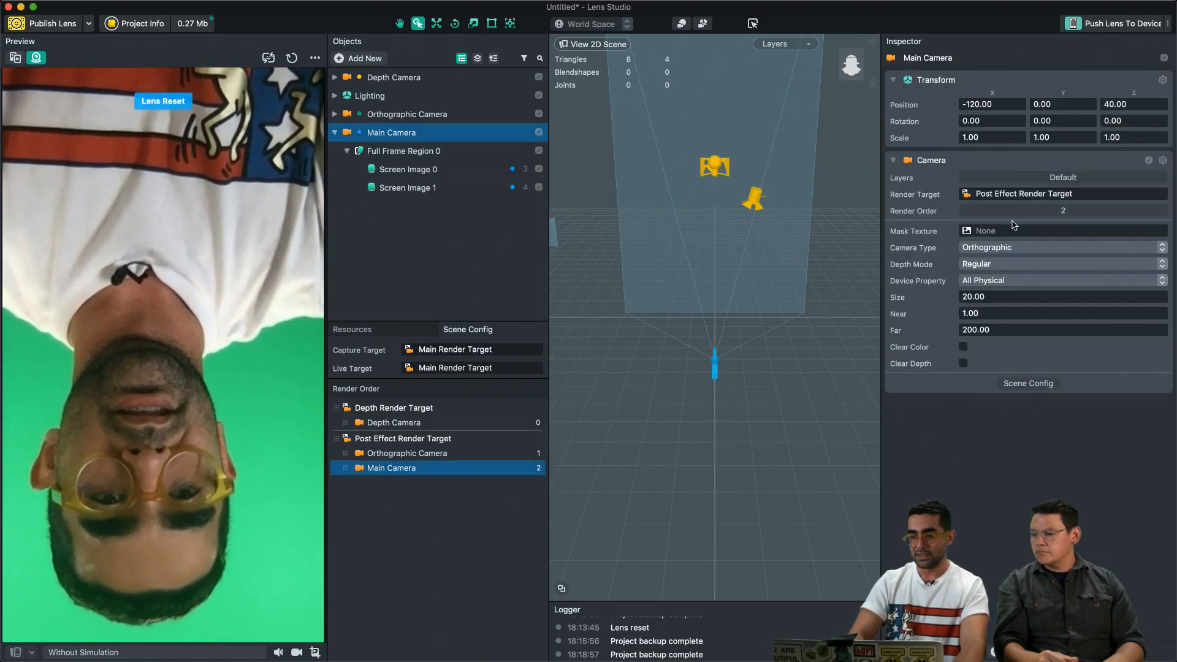
click(1018, 193)
double_click(502, 226)
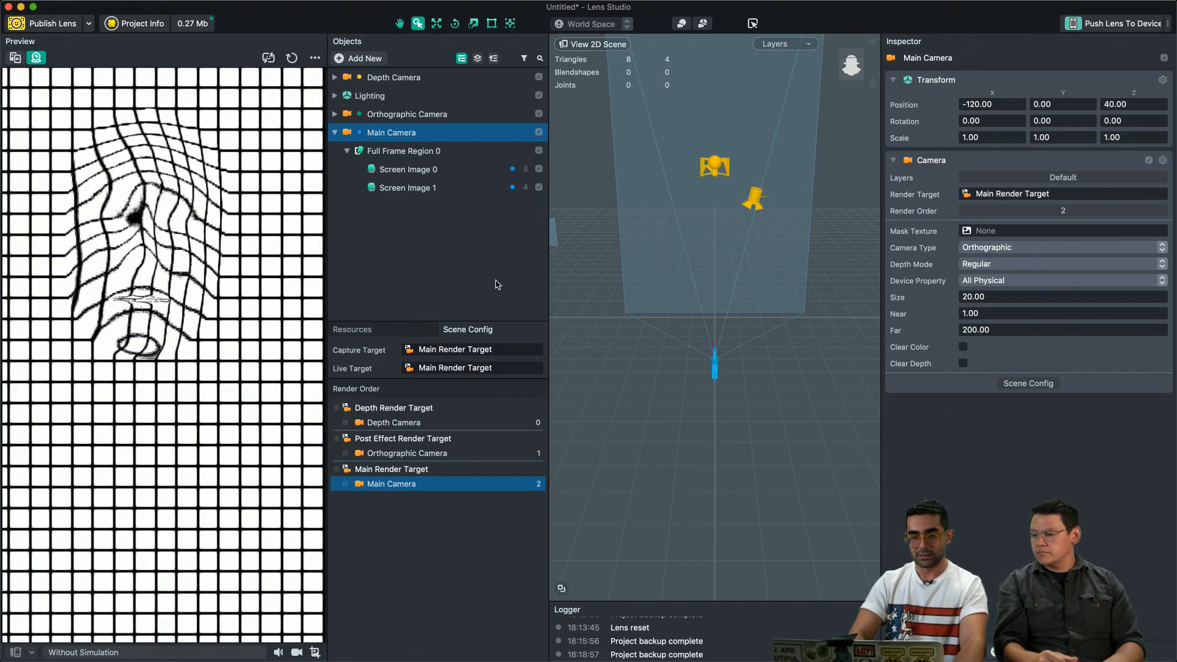
Step: Set the blend mode of Main Camera's Screen Image 1 to Multiply and remove Screen Image 0 from that camera
click(382, 187)
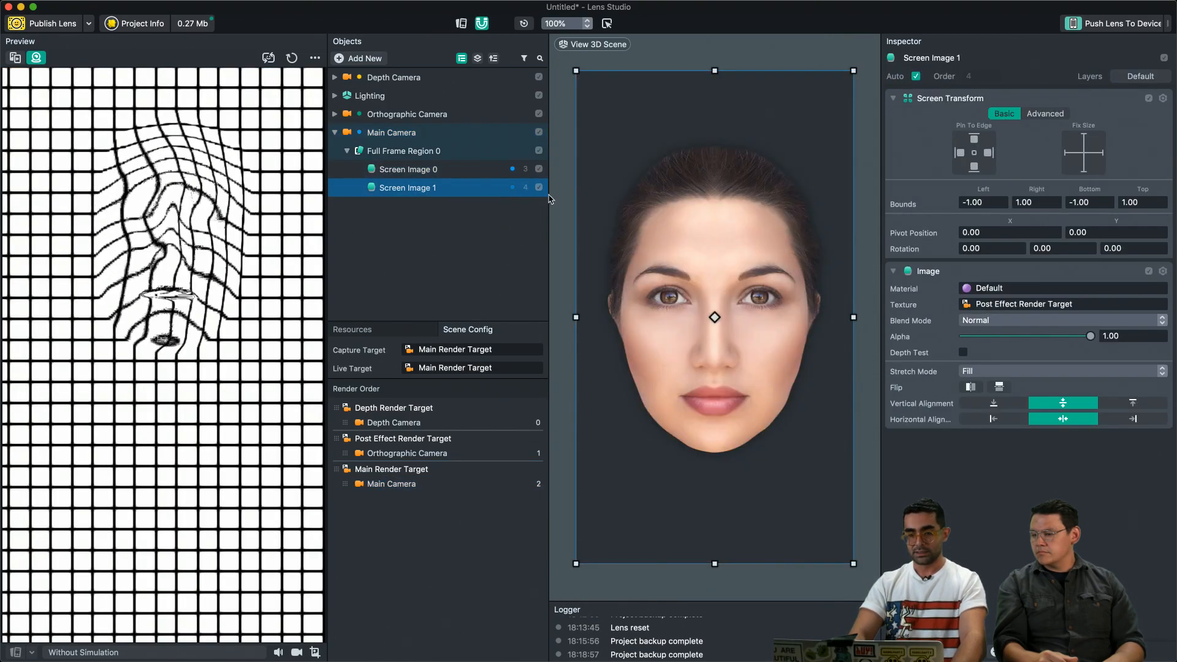
click(471, 170)
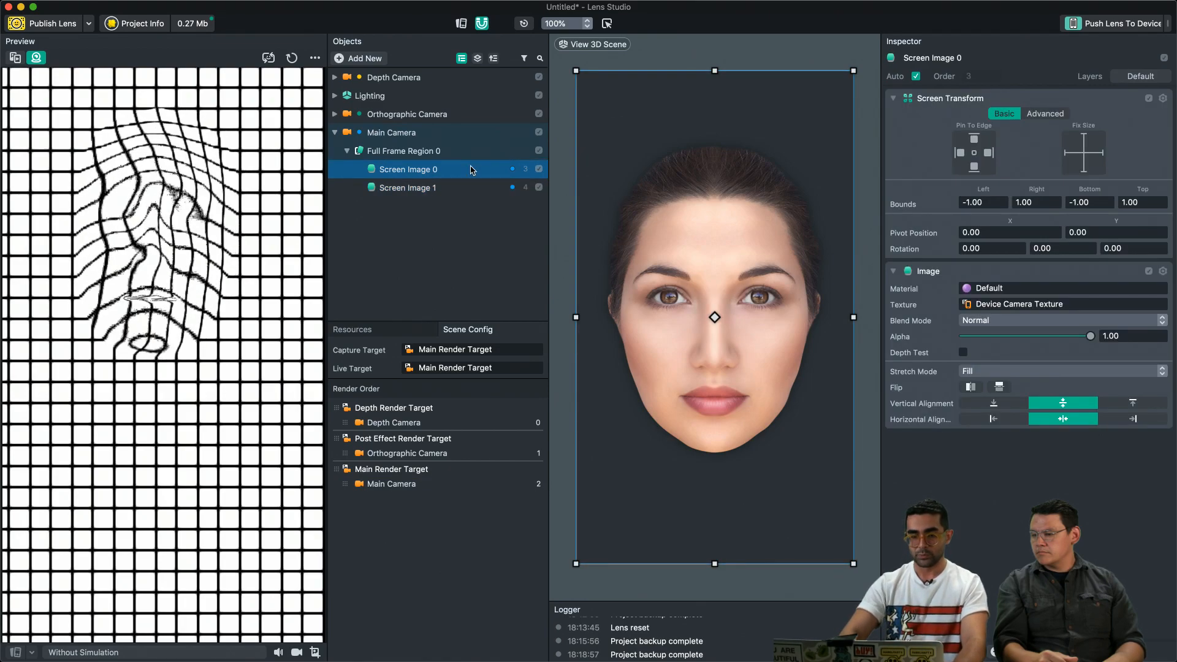
click(539, 169)
click(429, 188)
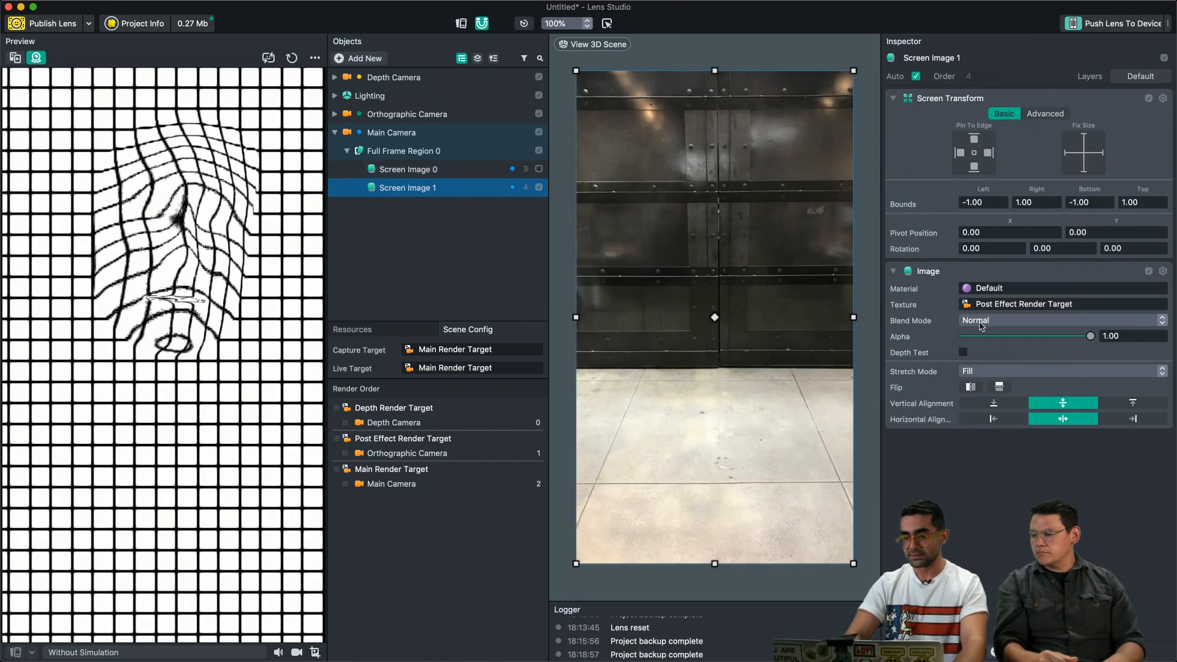
click(986, 320)
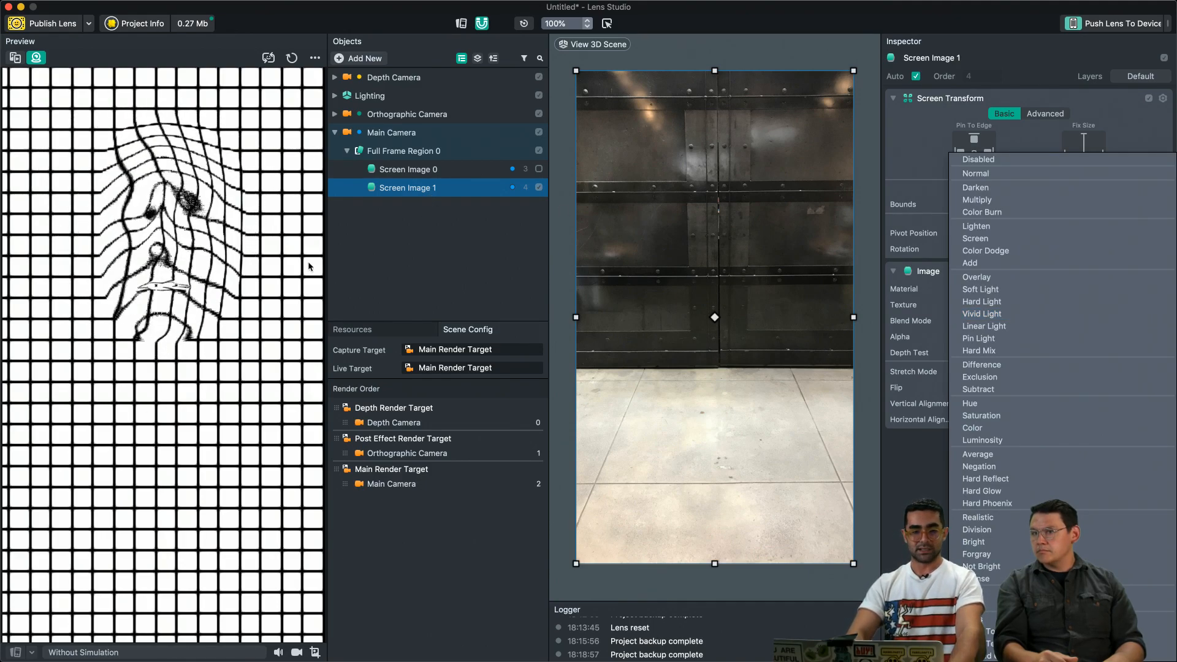
click(988, 200)
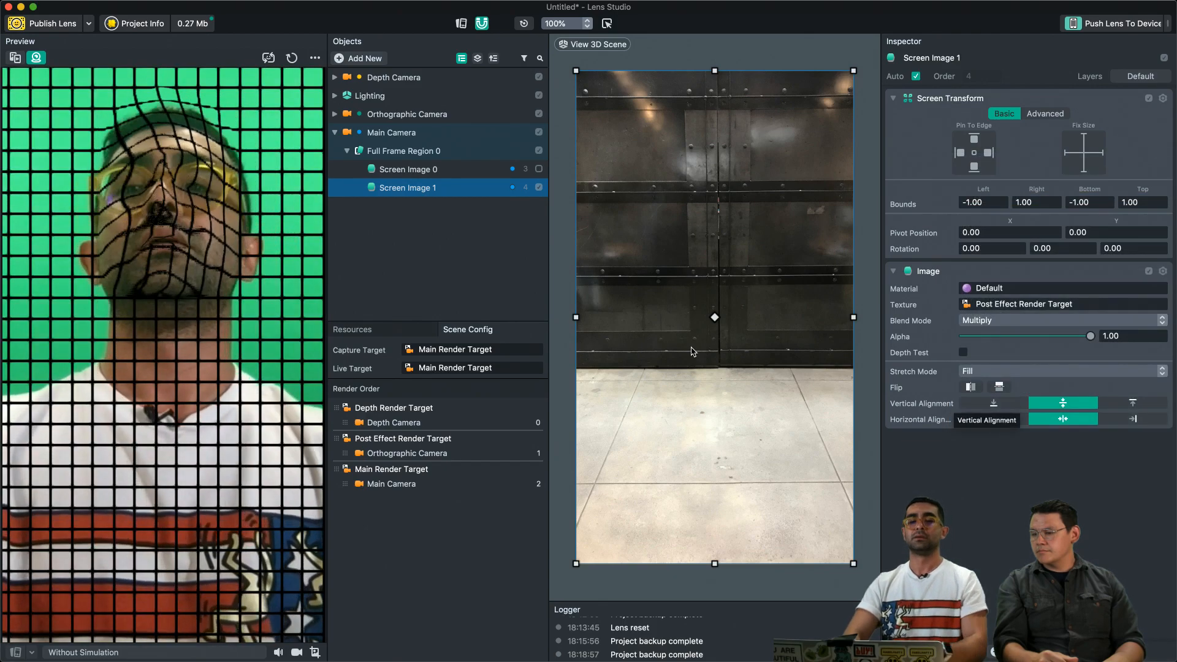
click(398, 168)
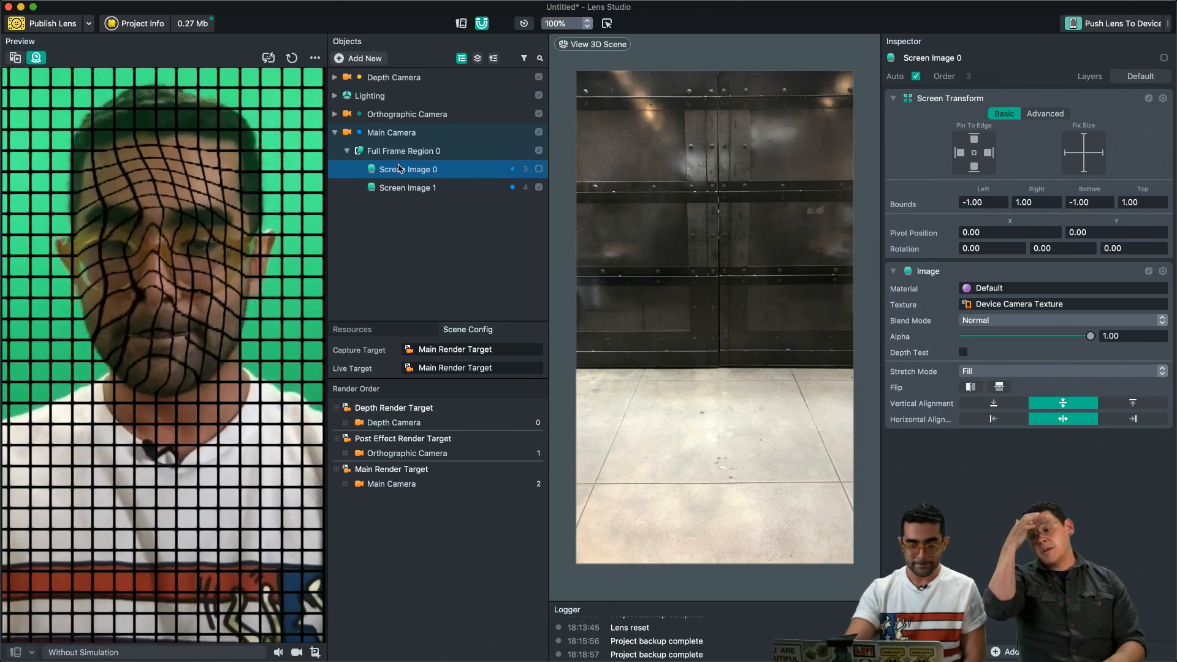
key(Delete)
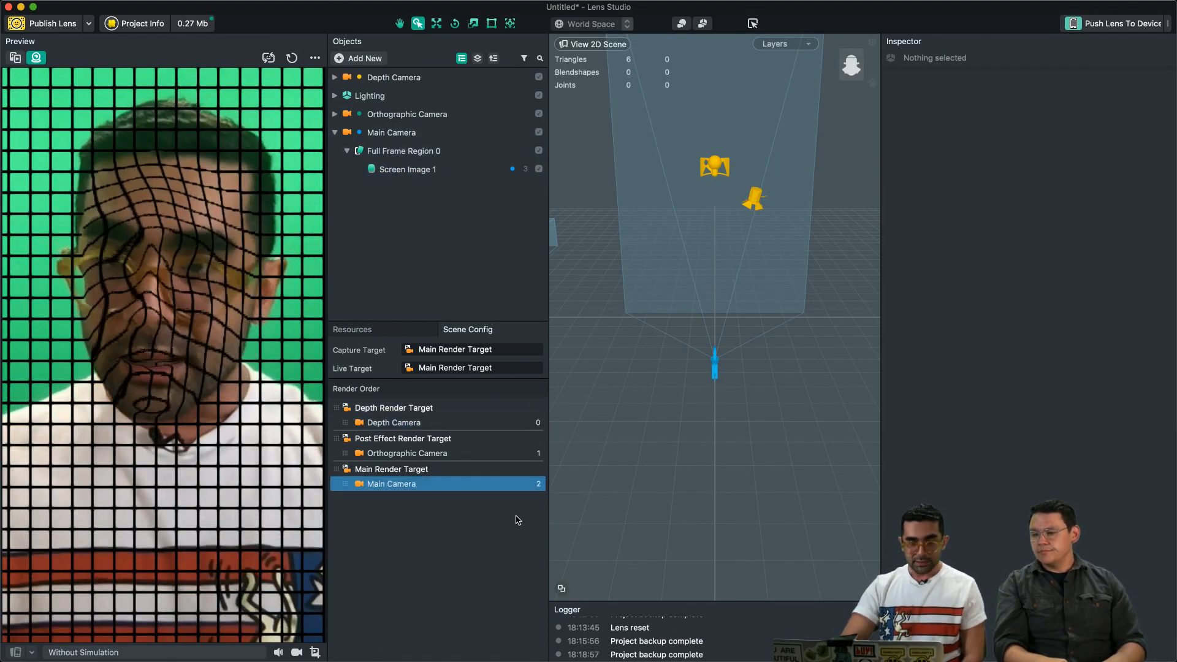
Step: Import rainbow_light_leak copy.png from the desktop and apply it as the texture of Screen Image 0 under Orthographic Camera
click(335, 114)
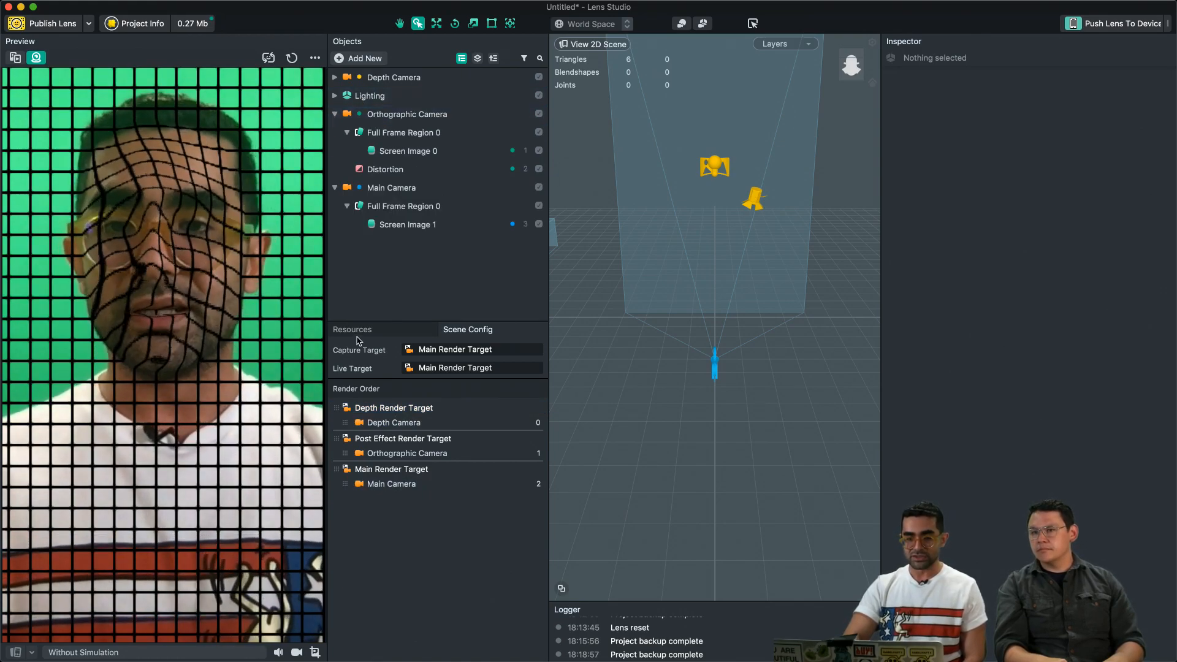
click(360, 332)
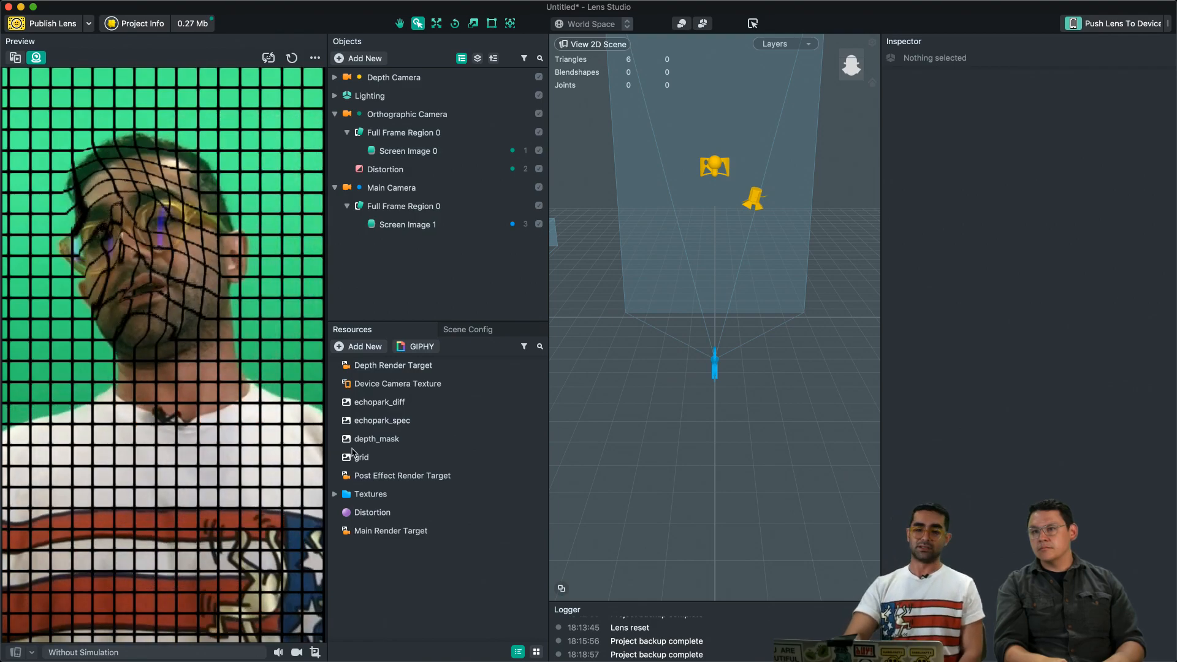
mouse_move(1176, 0)
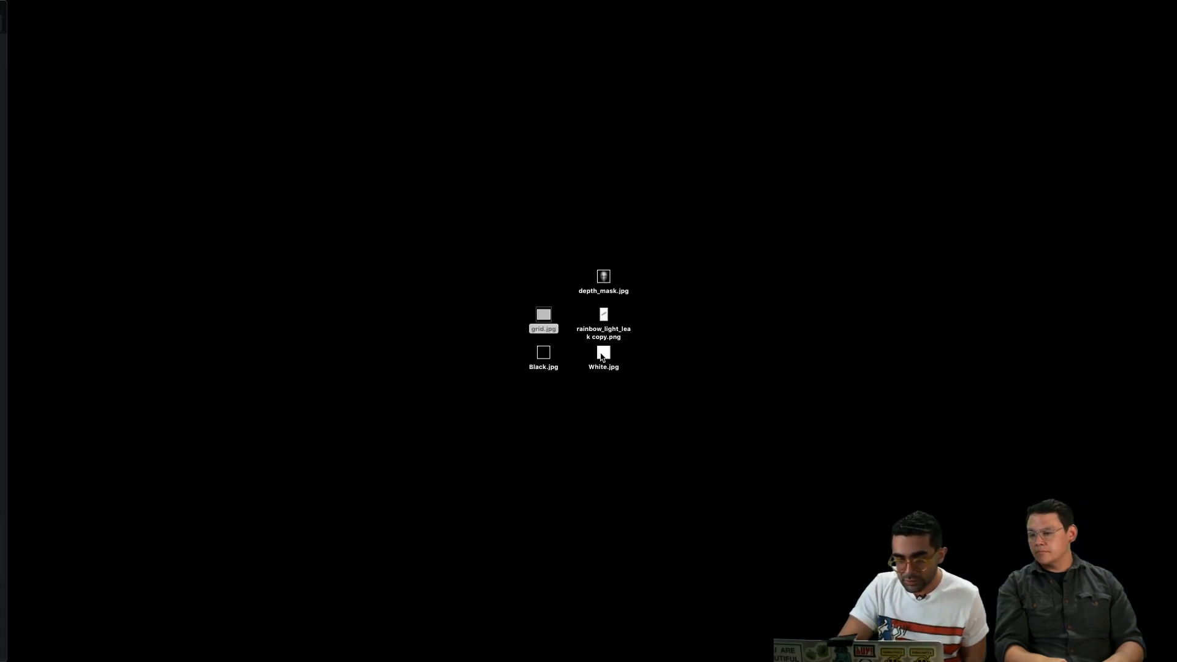
drag(604, 314, 404, 552)
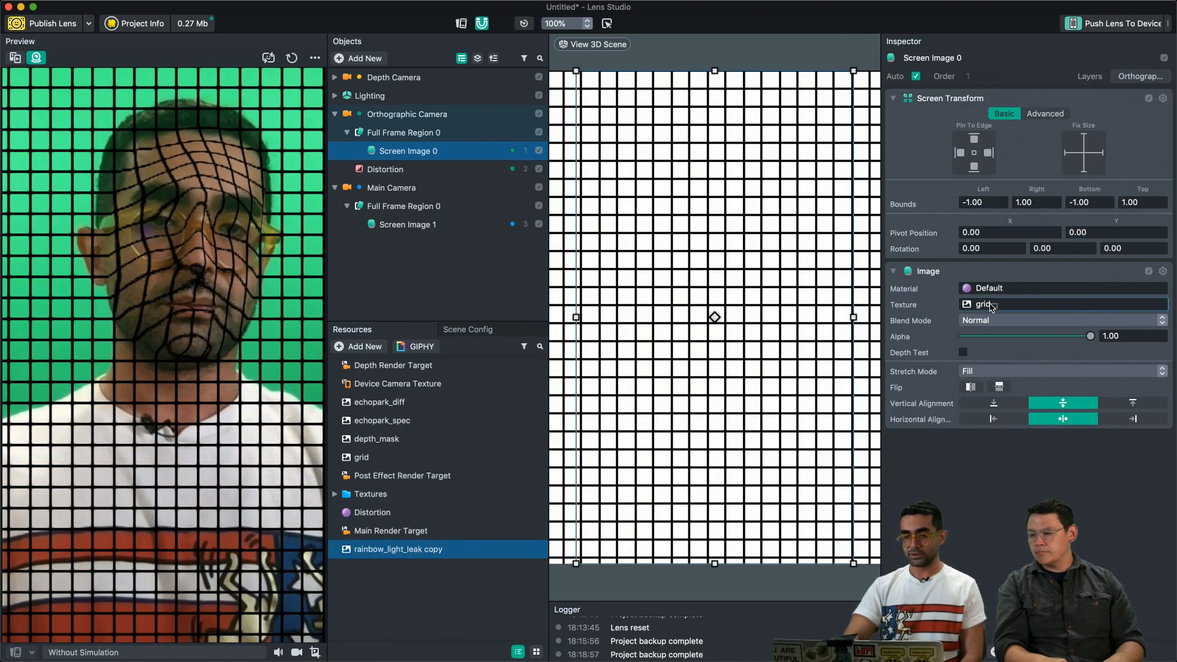
drag(396, 553, 993, 310)
Step: Change the blend mode of Screen Image 1 under Main Camera to Screen
click(429, 224)
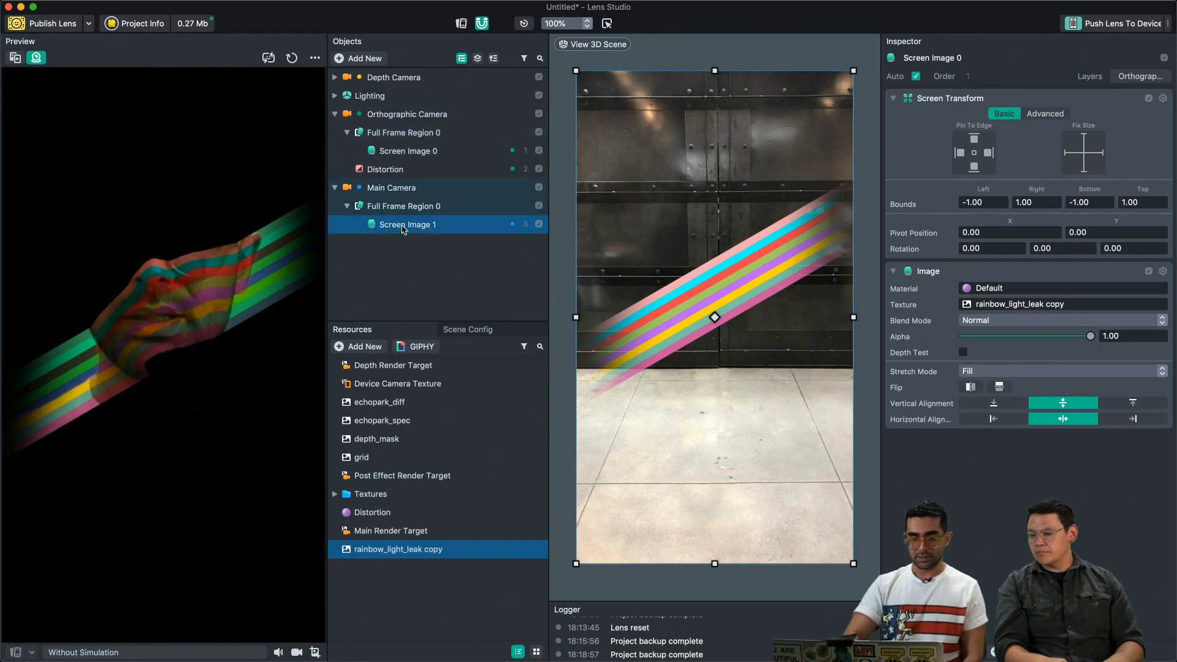
click(1005, 320)
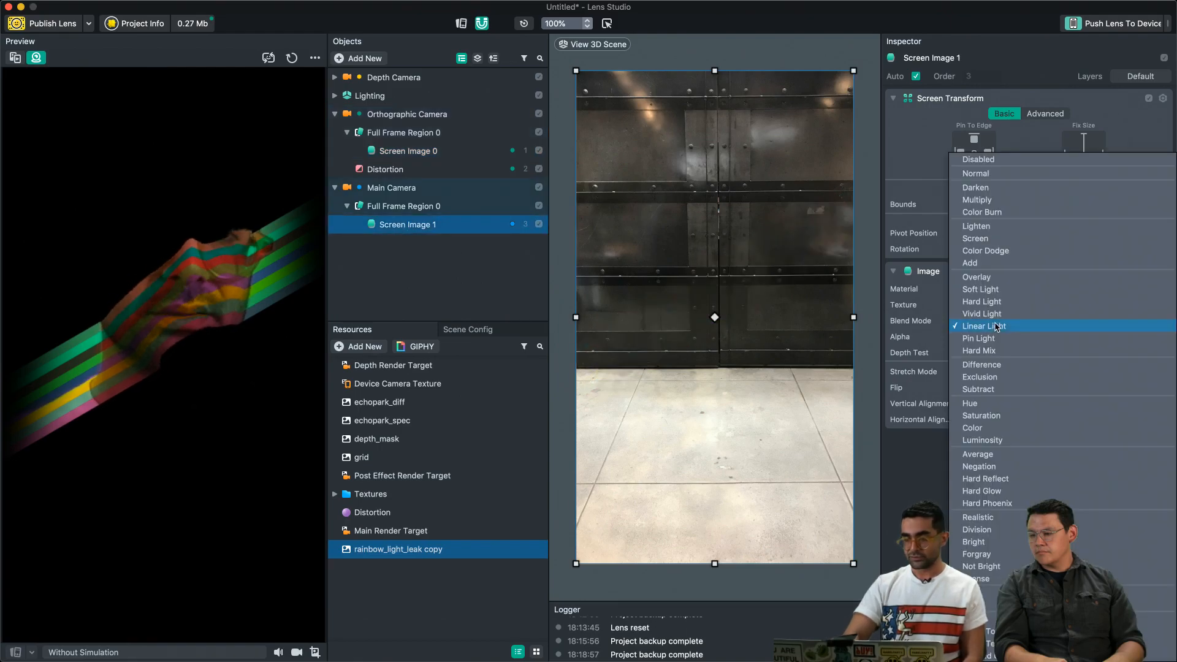
click(986, 241)
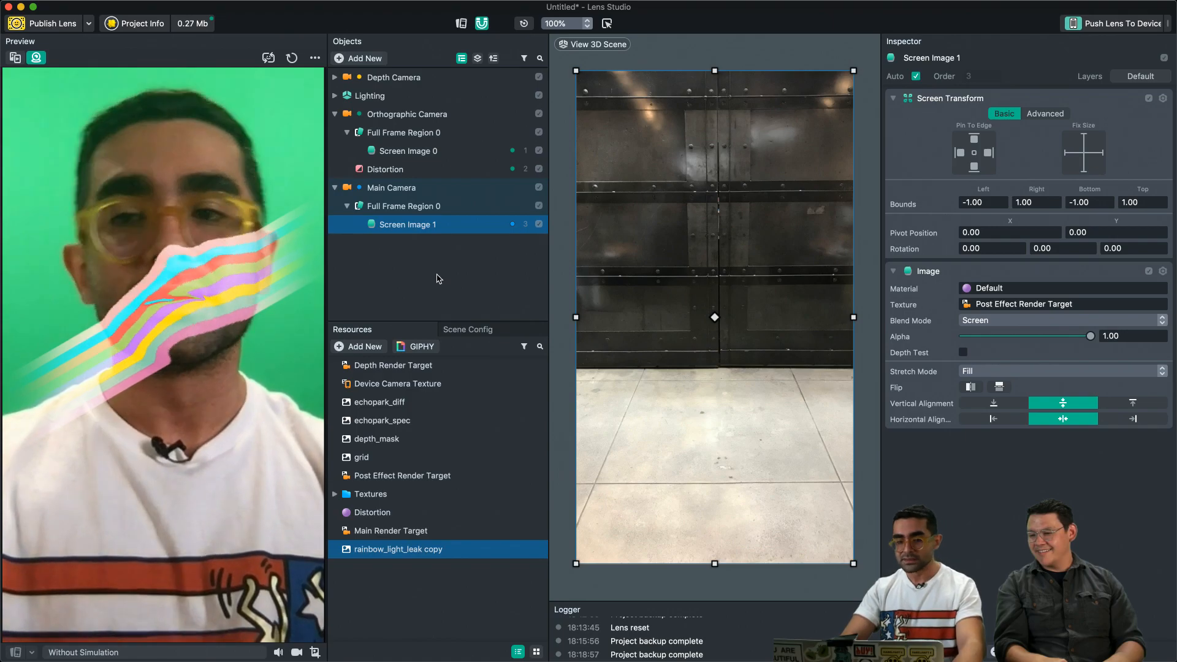
Step: Set the Distortion material's flow map Intensity X to 0.708 and Intensity Y to 0.831
click(372, 513)
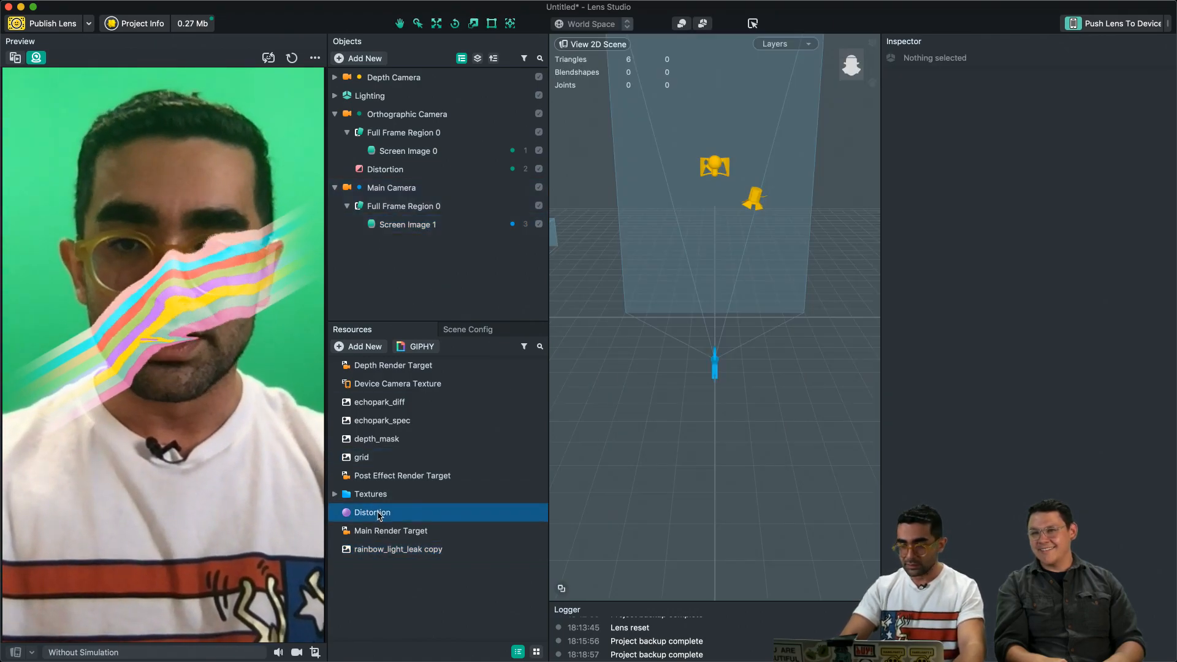
drag(1023, 344, 1090, 361)
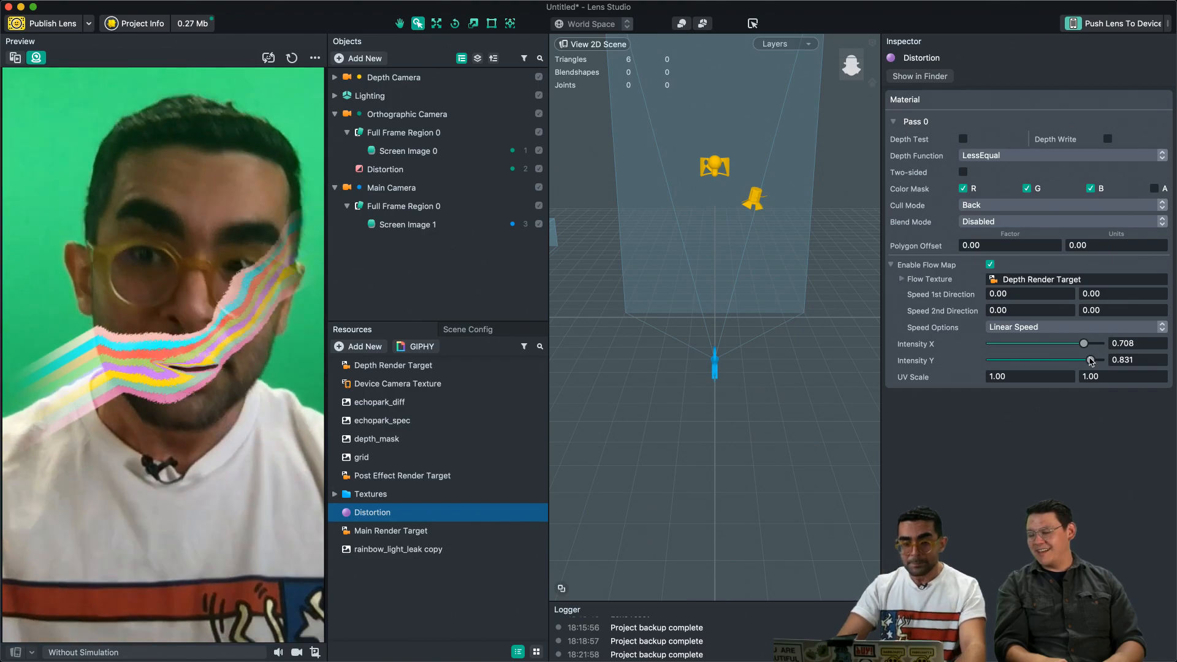
Step: Search GIPHY for "stars" and add the sticker with the cluster of small white sparkling stars as a resource
click(420, 347)
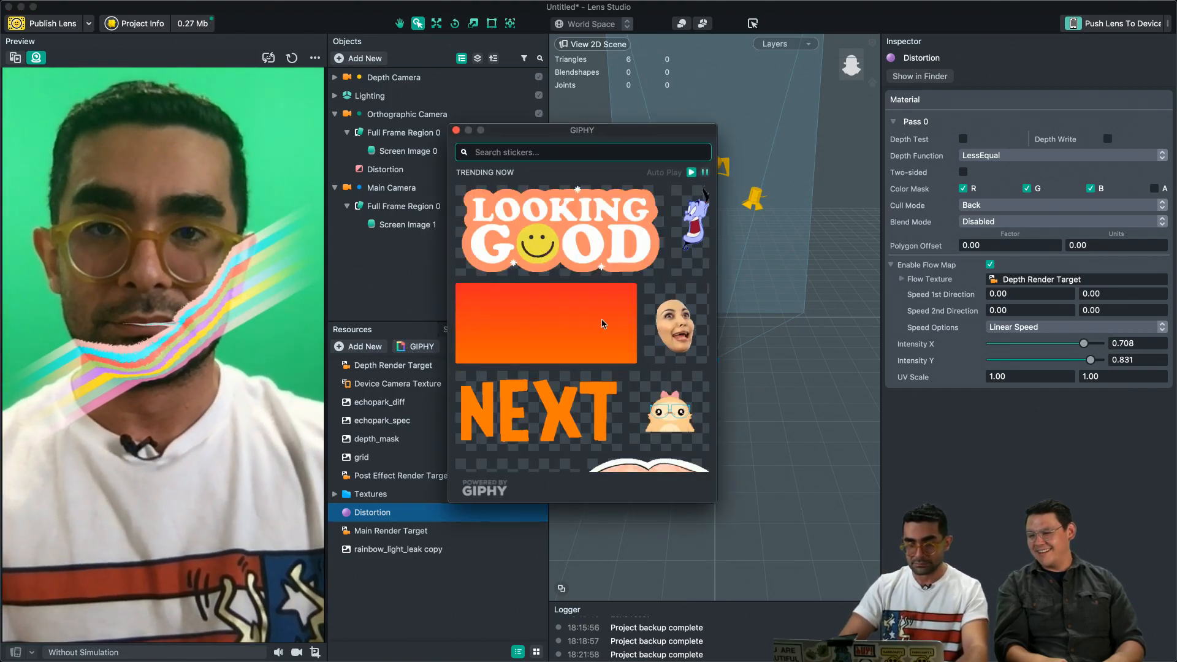
mouse_move(636, 257)
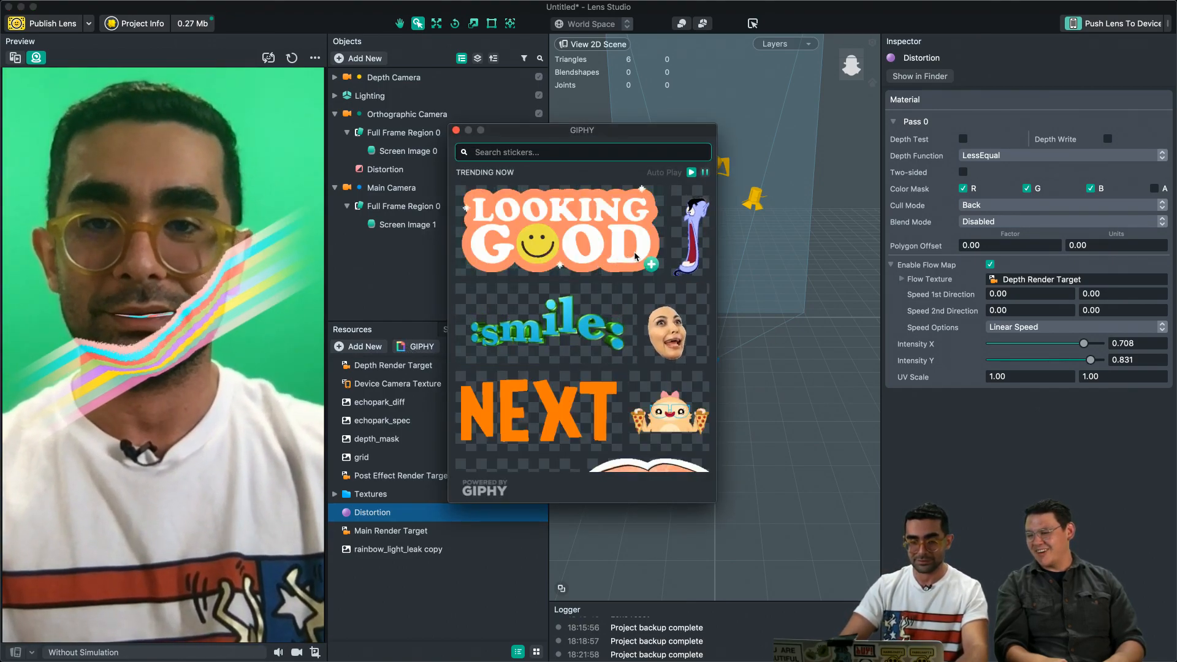
text(stars)
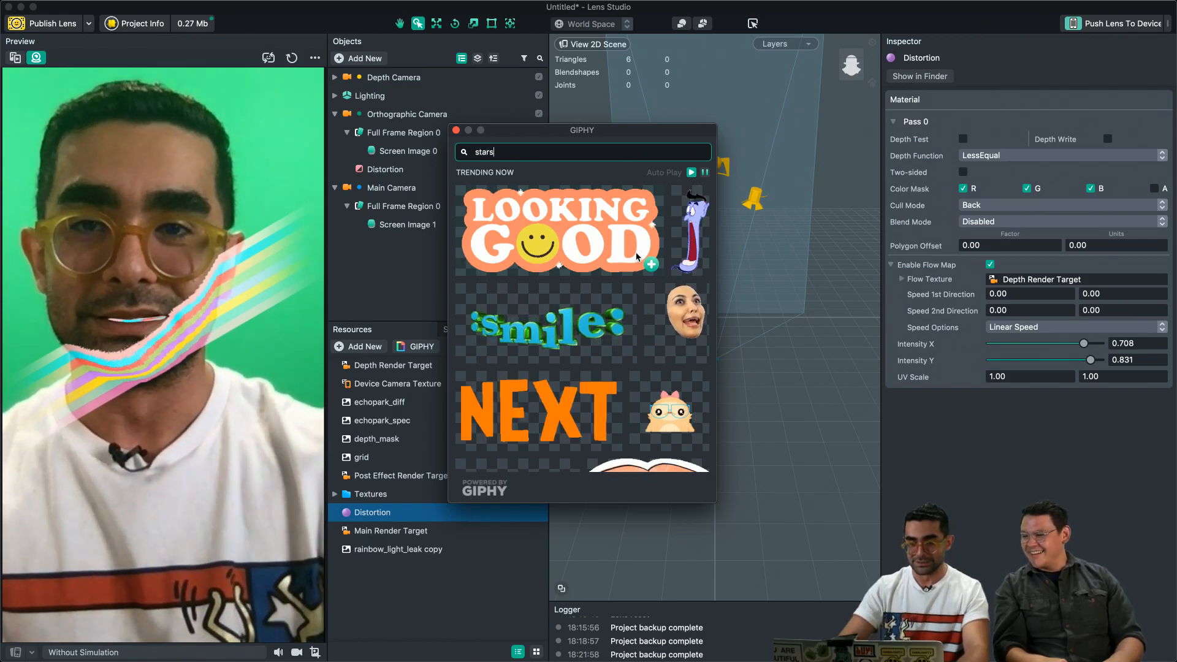
mouse_move(616, 302)
scroll(616, 310, down, 3)
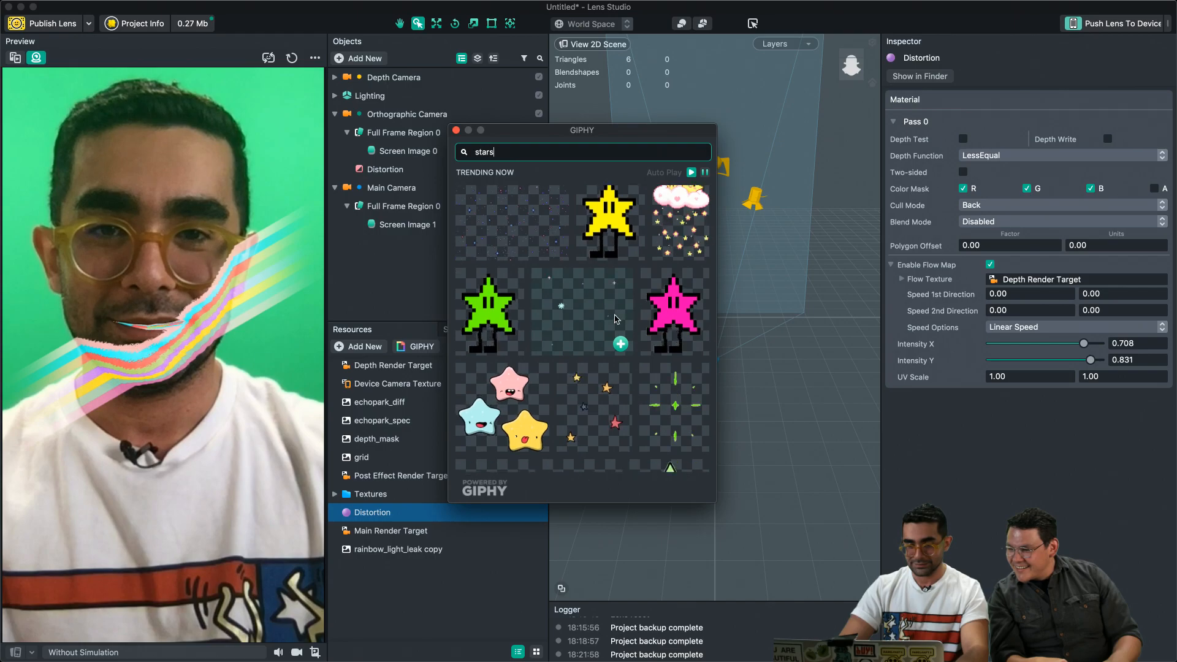
scroll(616, 319, down, 7)
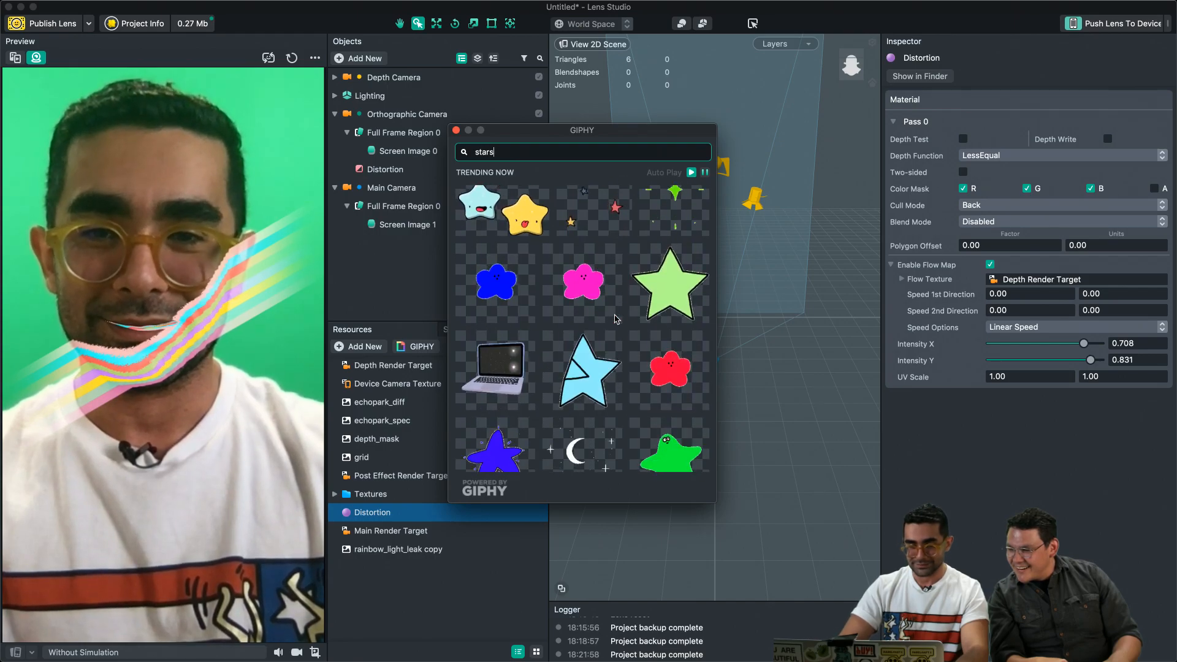
scroll(617, 319, down, 8)
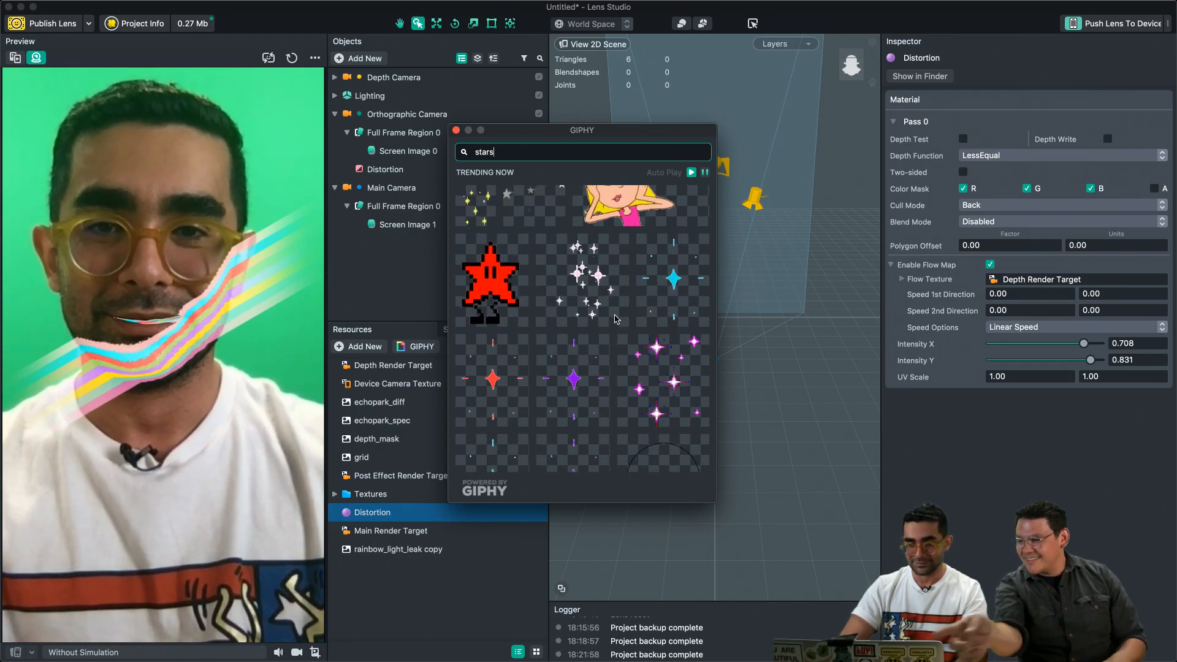
click(617, 318)
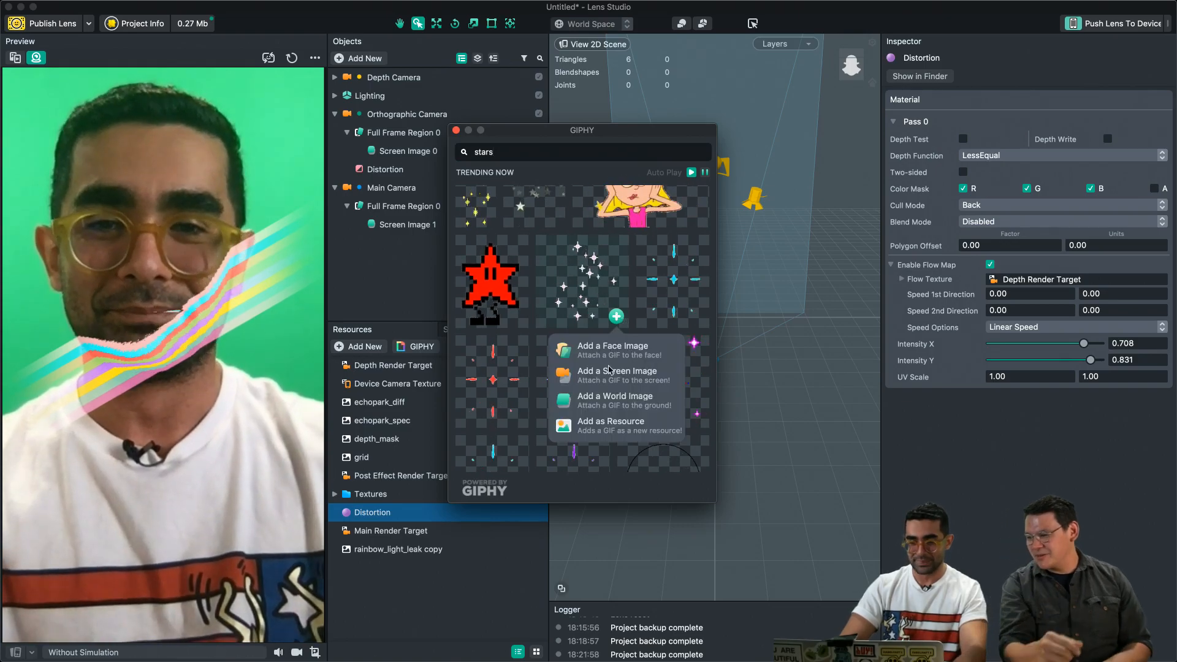
click(606, 421)
Step: Apply the imported girly stars sticker as the texture of Screen Image 0 under Orthographic Camera
click(405, 151)
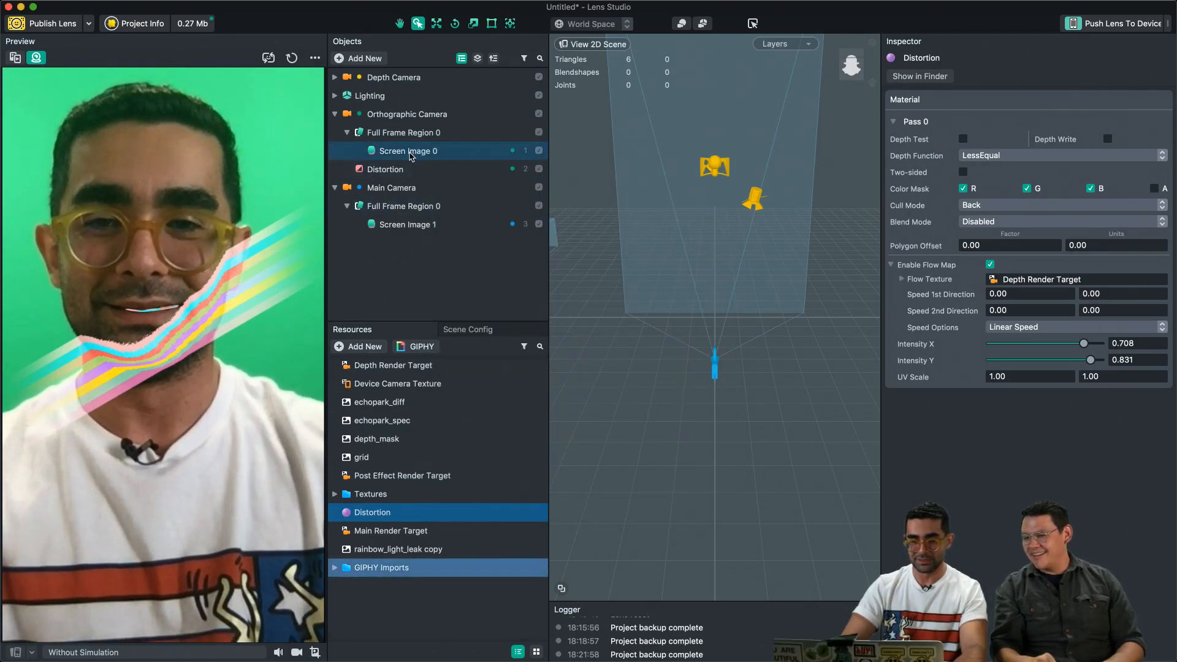
click(396, 548)
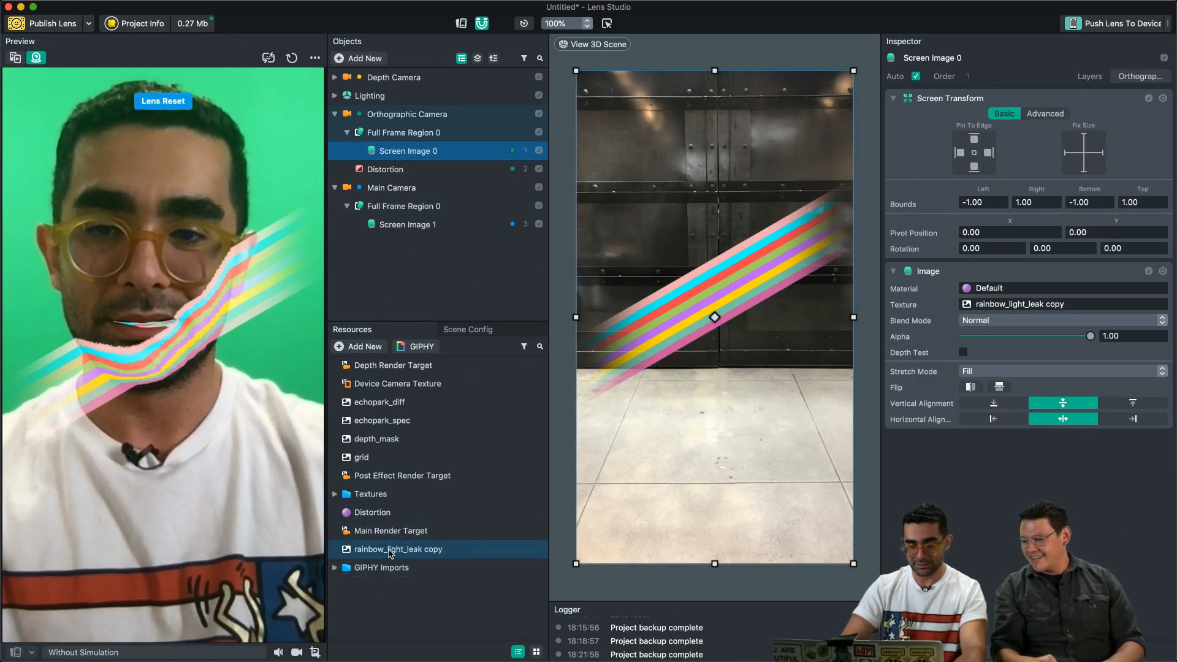
click(335, 569)
drag(431, 586, 887, 438)
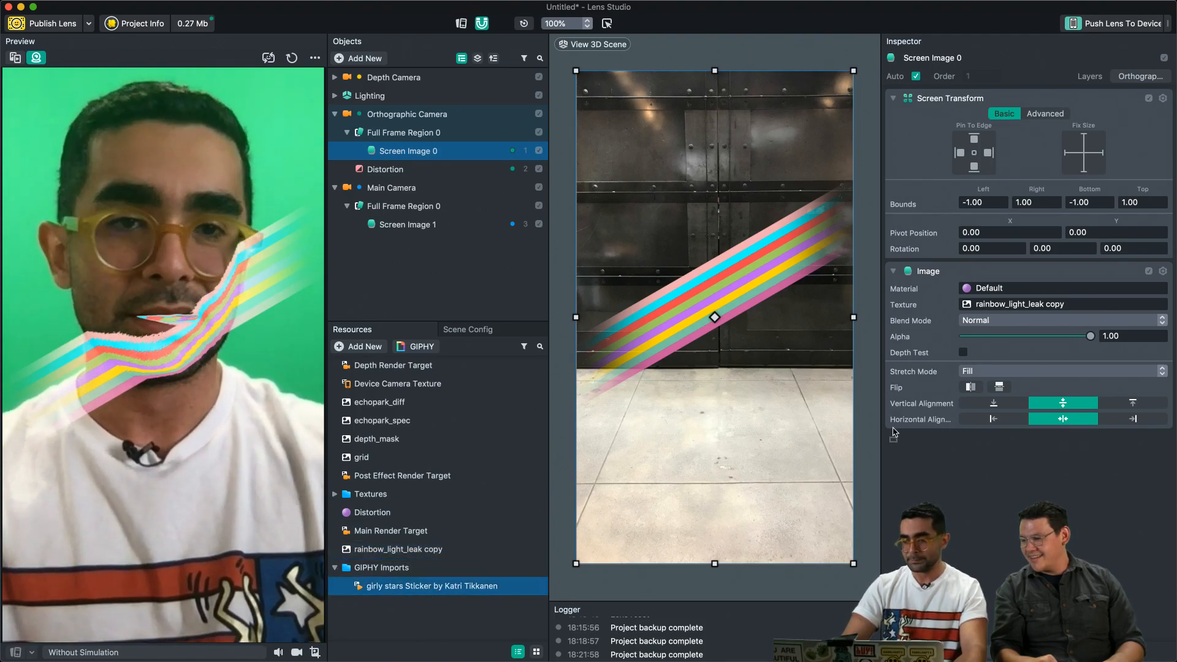
drag(1016, 308, 1016, 308)
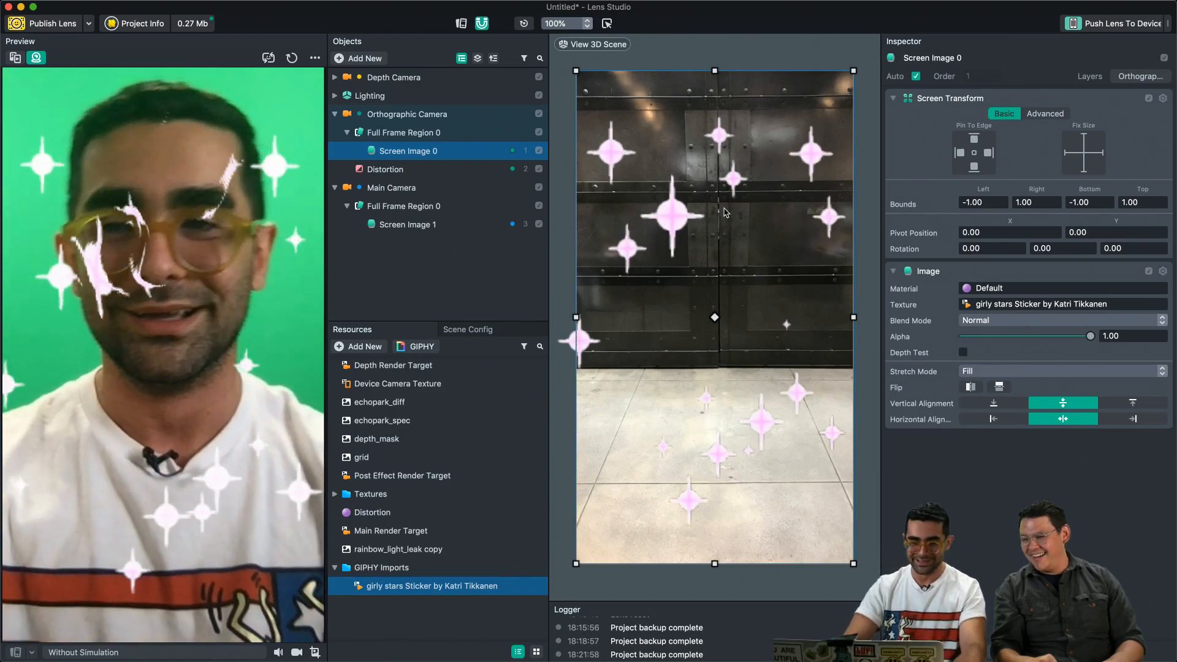
Step: Apply the rainbow_light_leak copy image as the texture of Screen Image 0 under Orthographic Camera
click(334, 78)
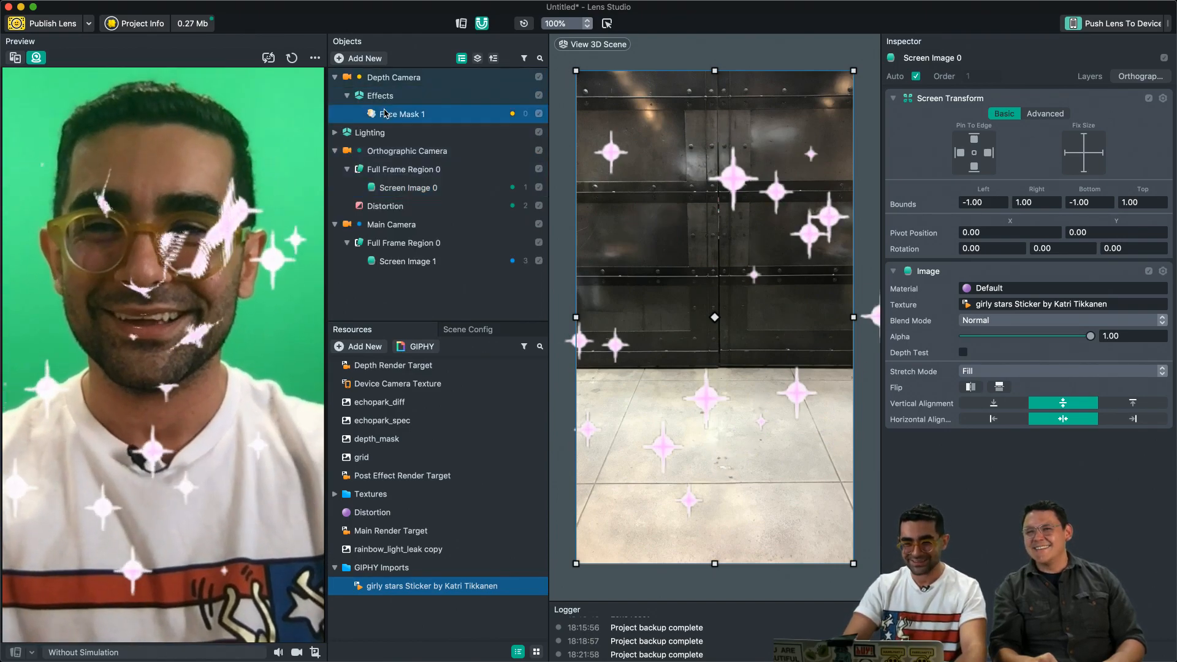
click(402, 114)
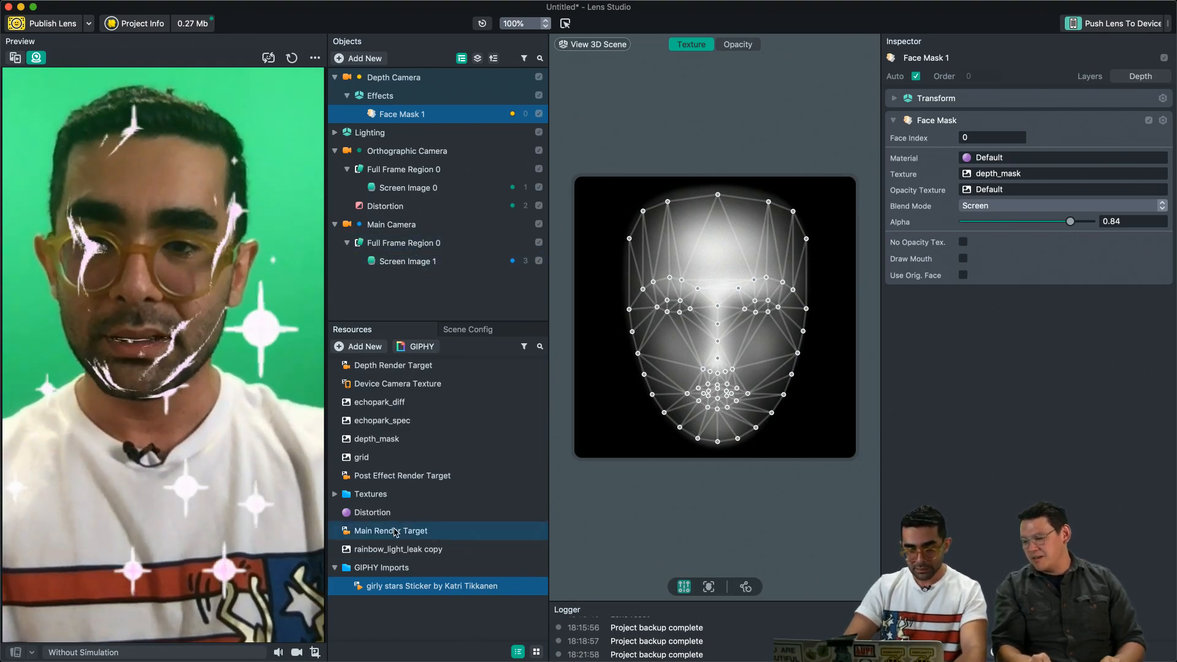
drag(389, 547, 909, 349)
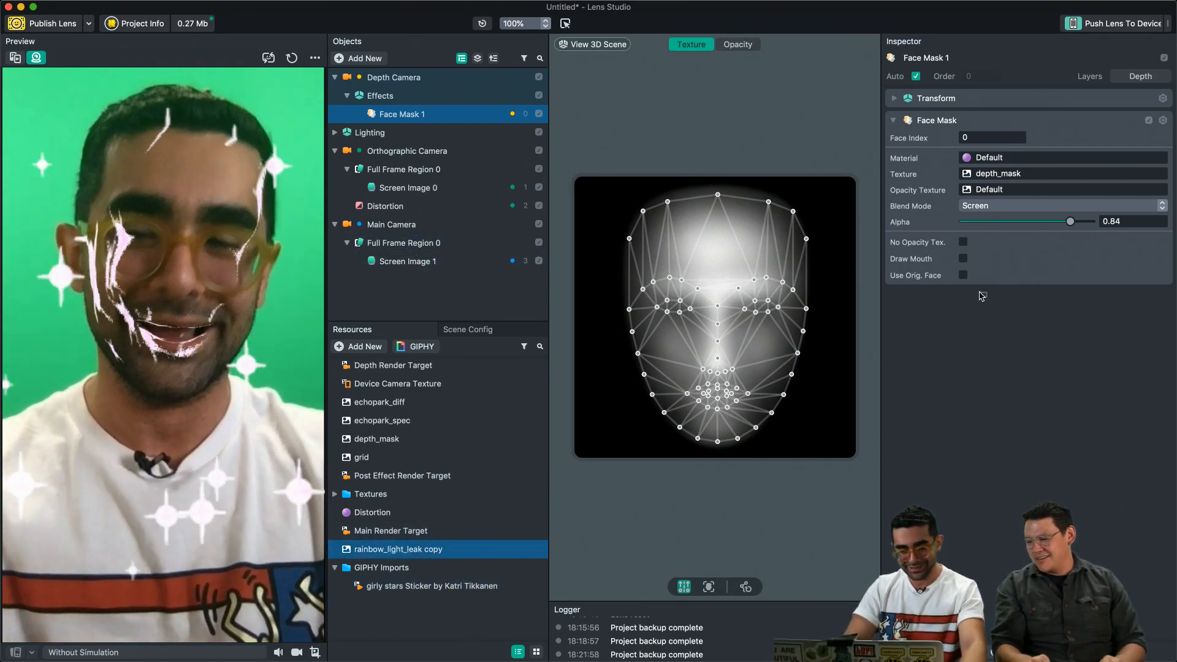
click(406, 188)
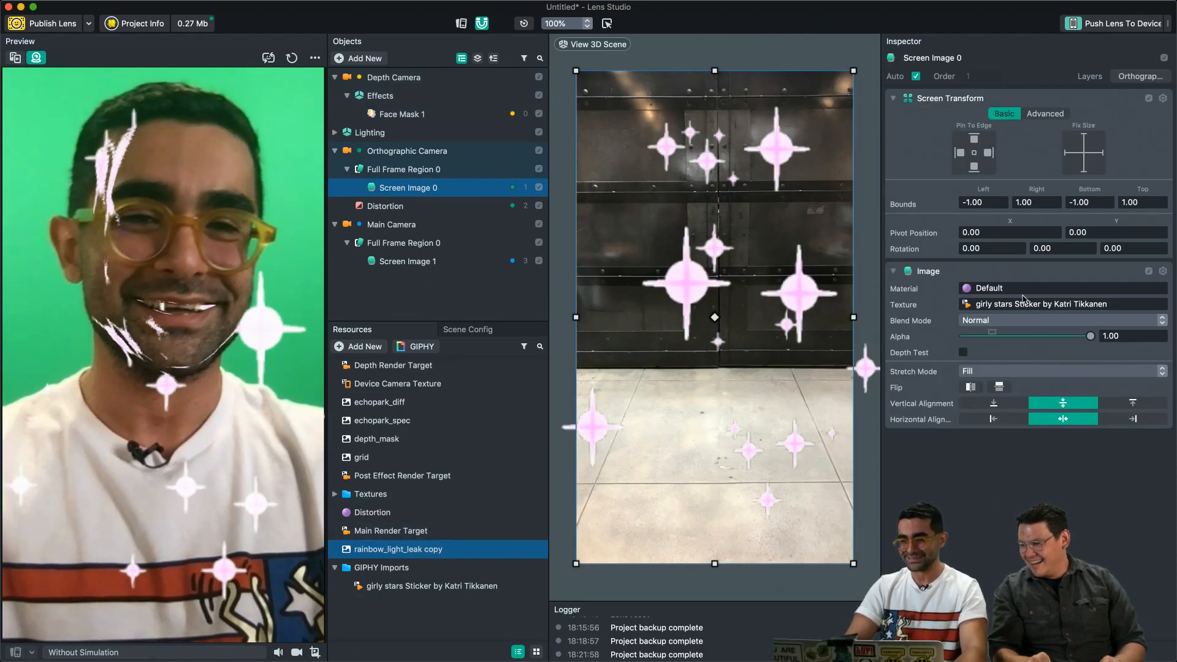
drag(1016, 308, 1016, 308)
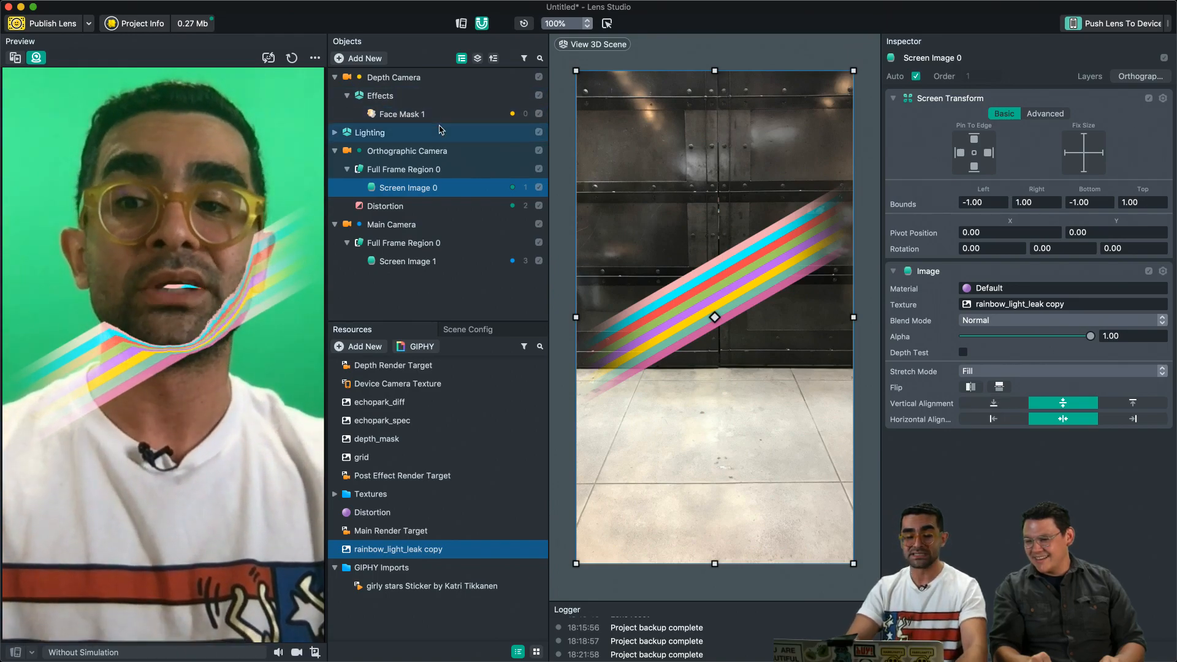
Step: Enable Draw Mouth and No Opacity Tex. on Face Mask 1 under Depth Camera
click(401, 114)
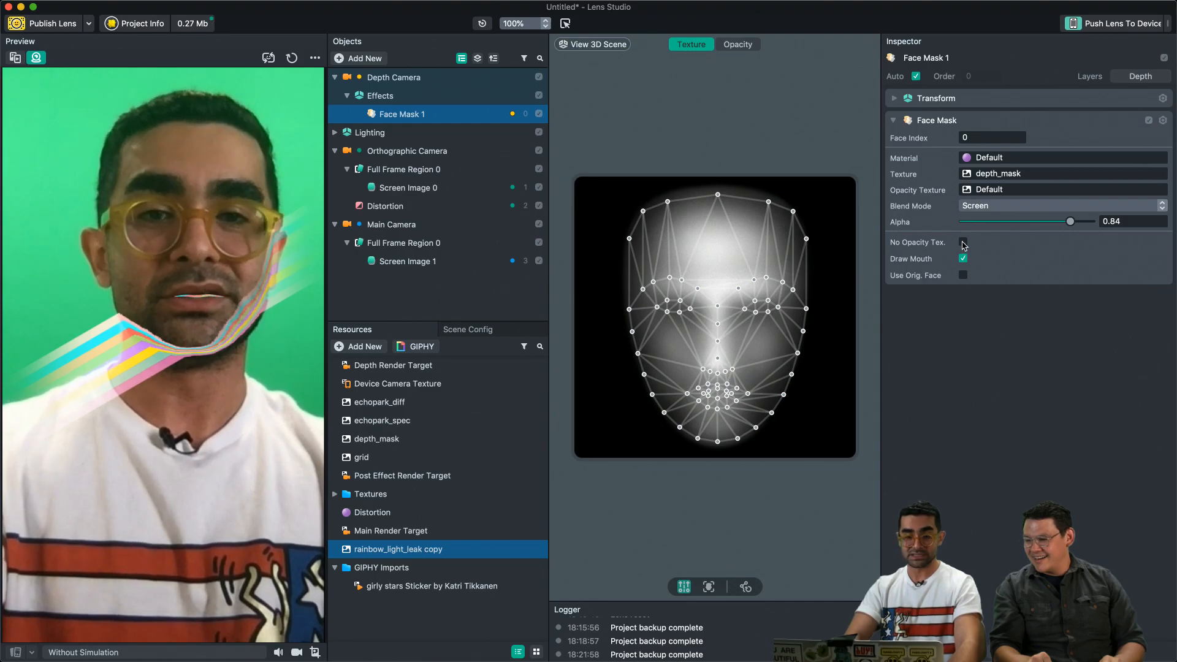
click(963, 243)
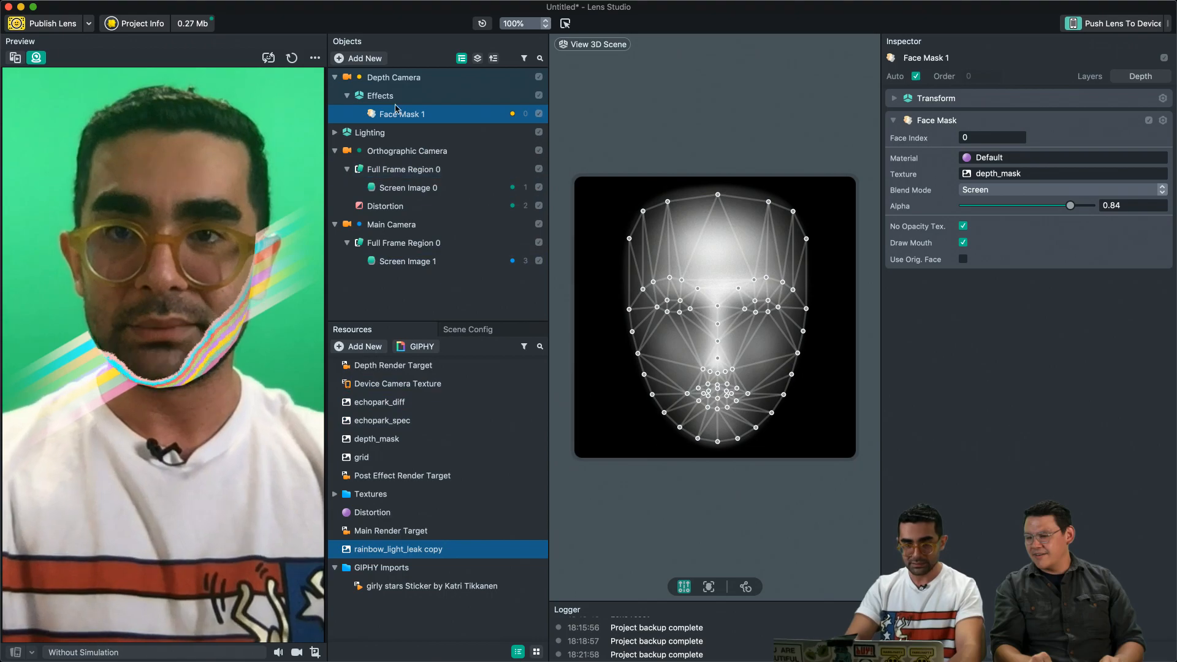
Step: Set the Distortion material's flow map Intensity X to 0.146 and Intensity Y to 0.09
click(372, 513)
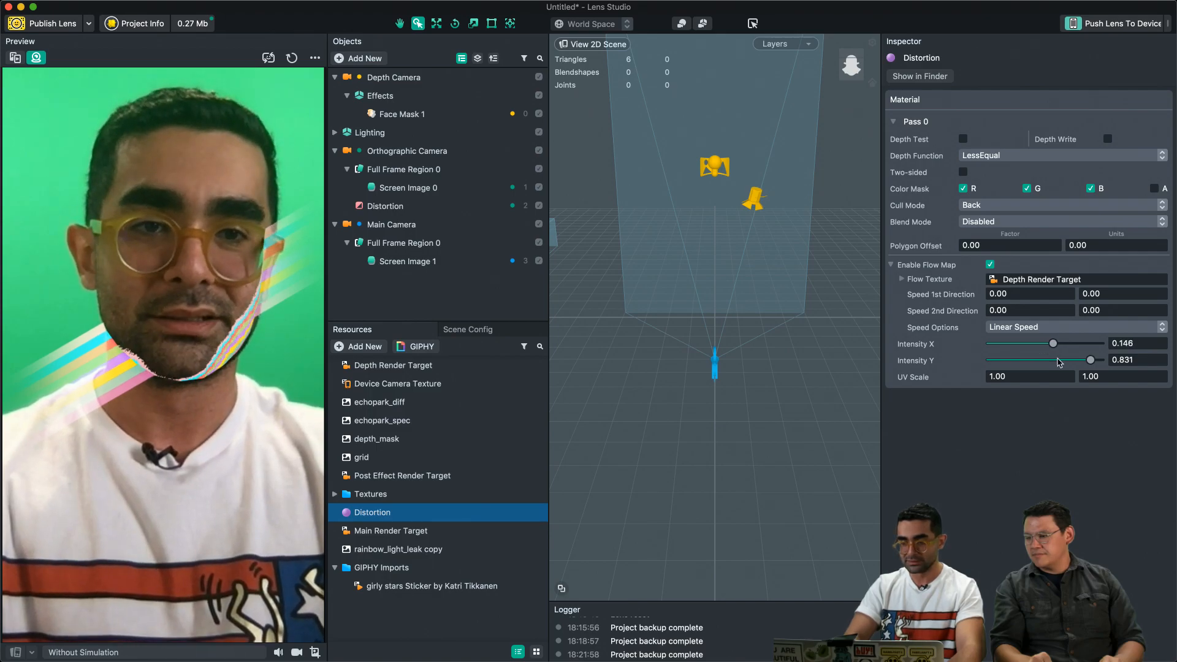
click(401, 114)
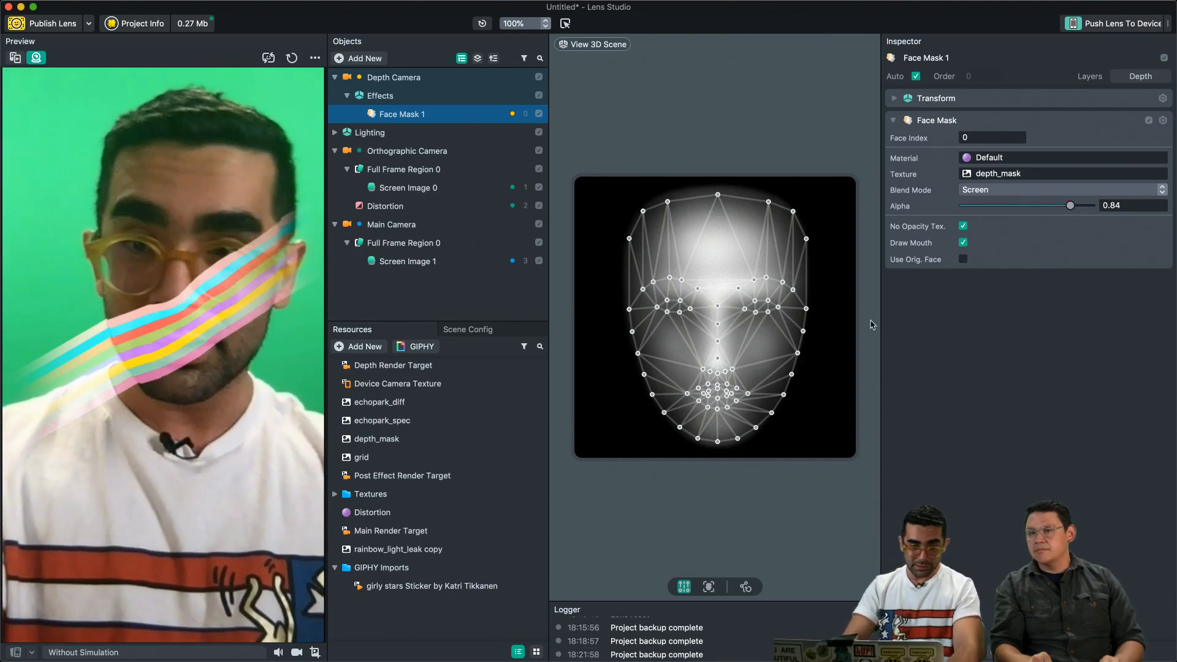
Step: Add a Portrait Face segmentation texture and assign it as the Mask Texture of the Orthographic Camera
click(393, 150)
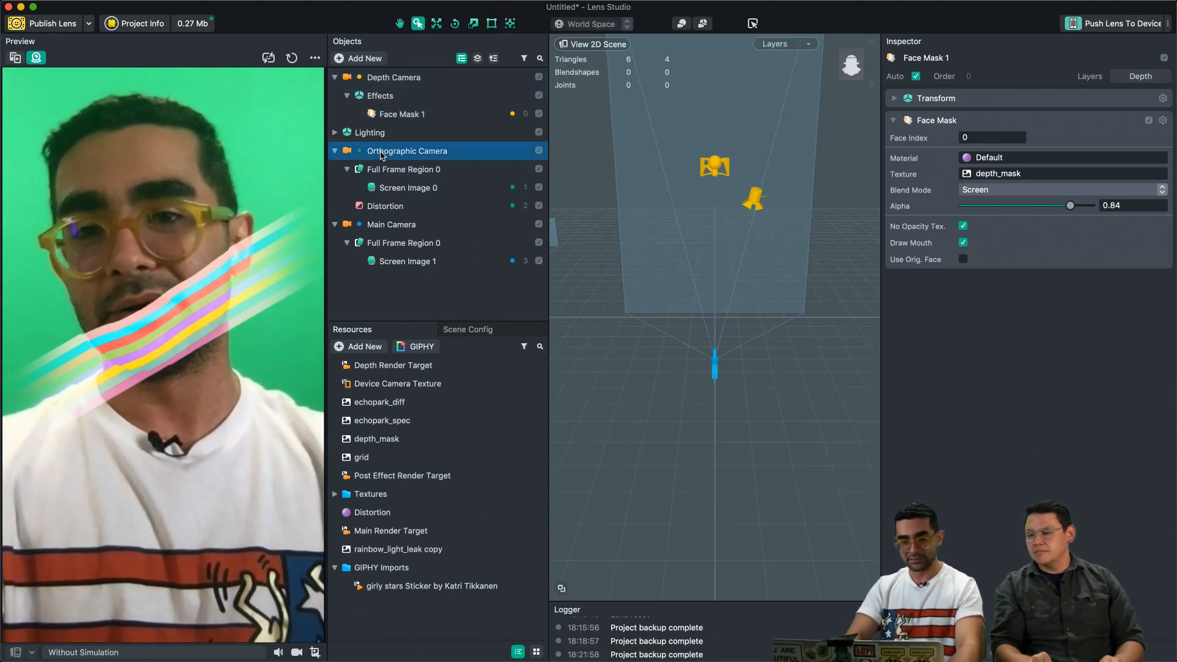
click(365, 347)
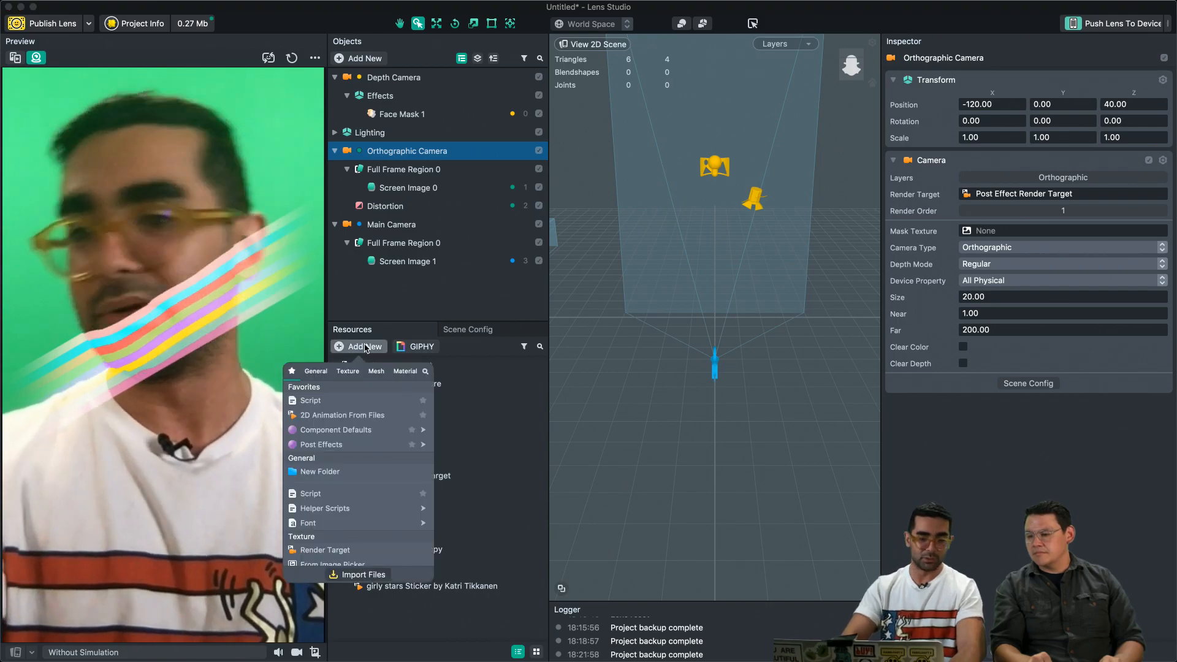
text(seg)
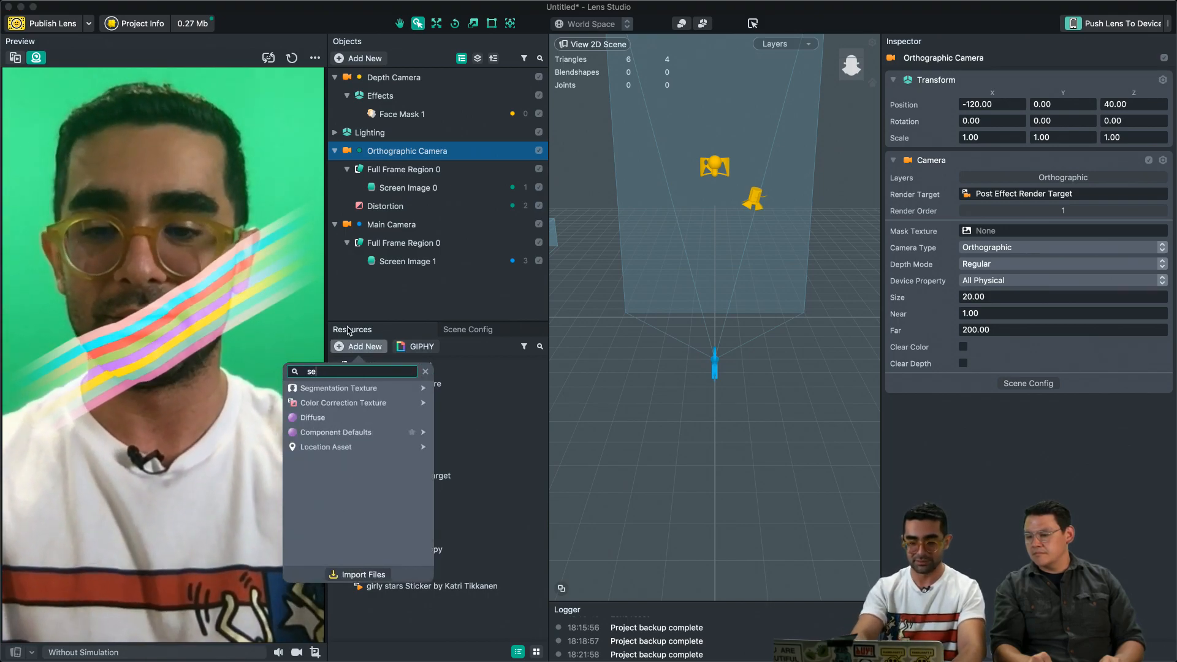
mouse_move(402, 388)
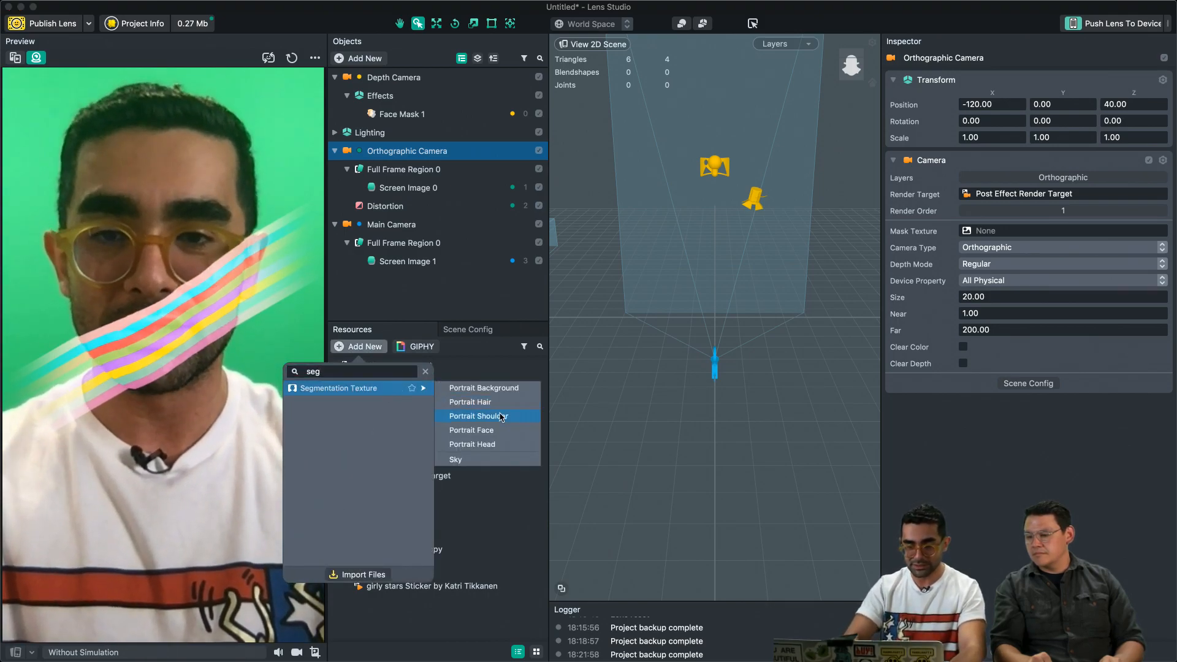
click(485, 430)
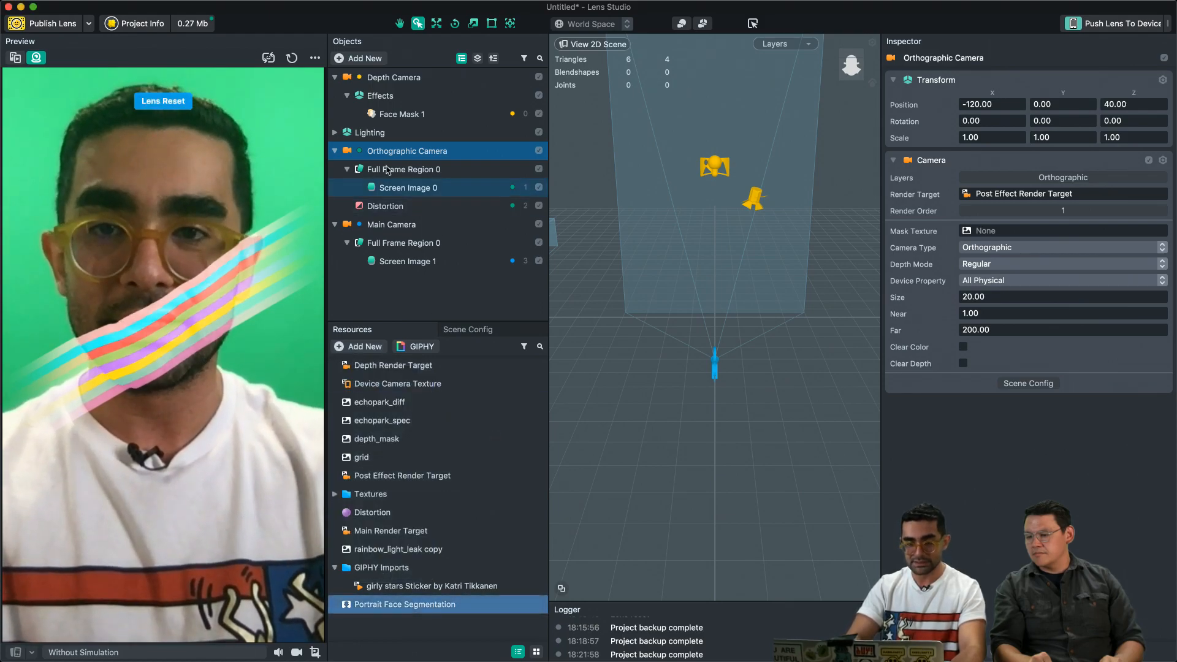
drag(420, 606, 986, 231)
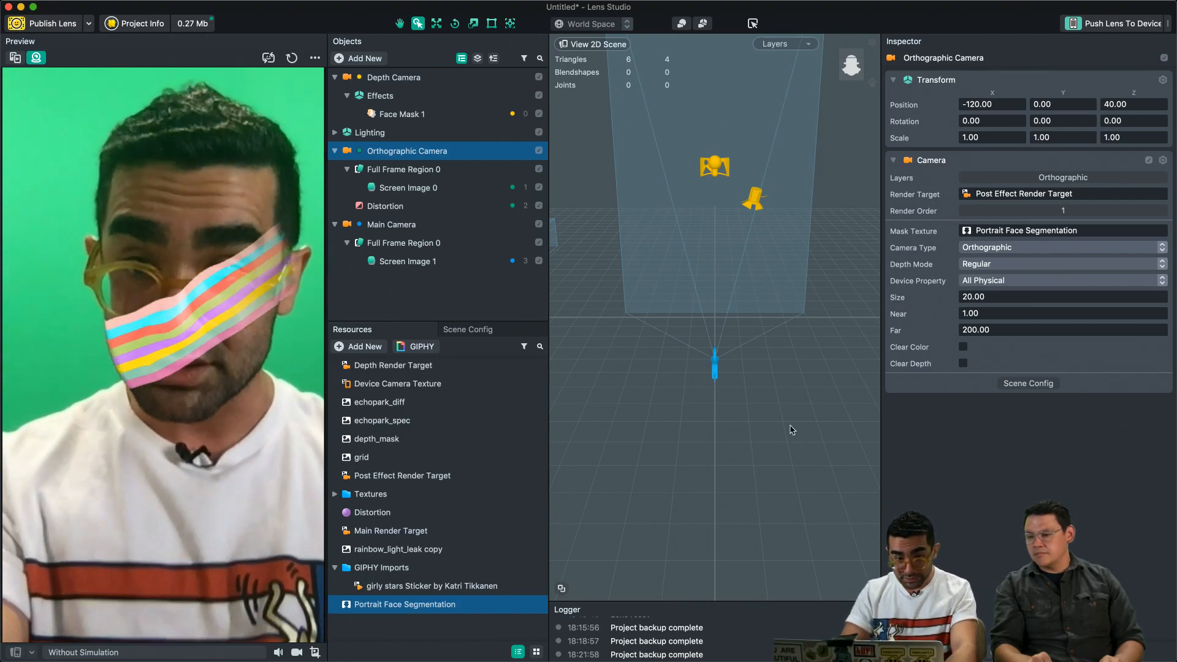
Step: Set the Alpha of Face Mask 1 to 0.98, and check the Distortion and Portrait Face Segmentation settings
click(405, 115)
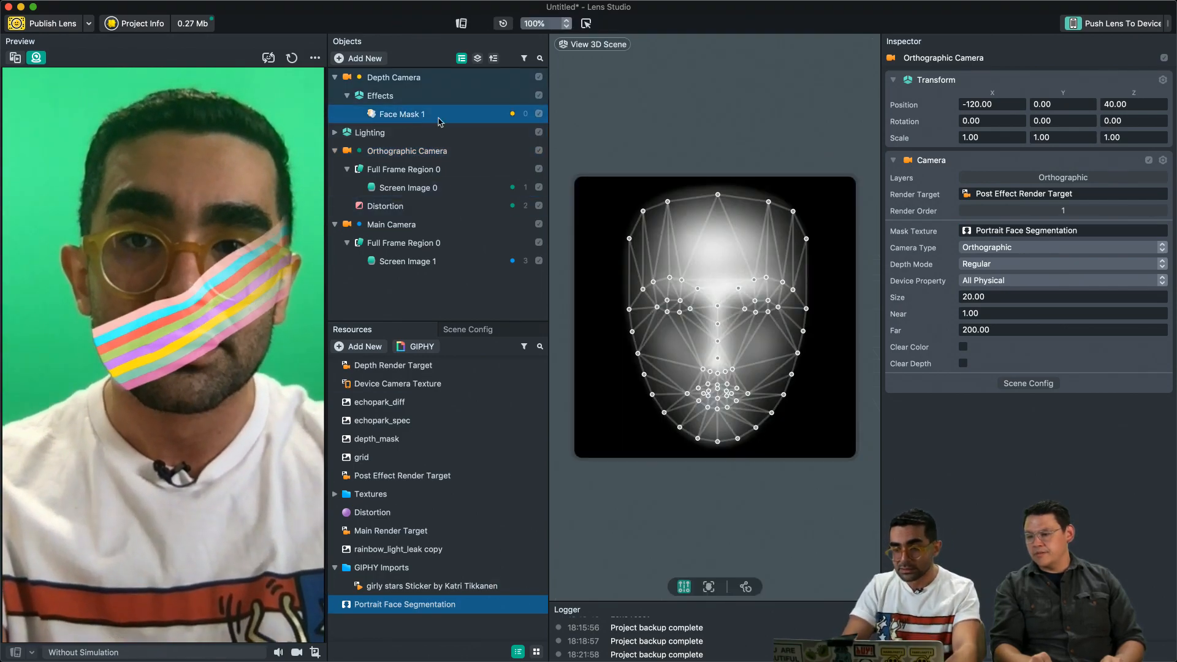
drag(1078, 208, 1089, 207)
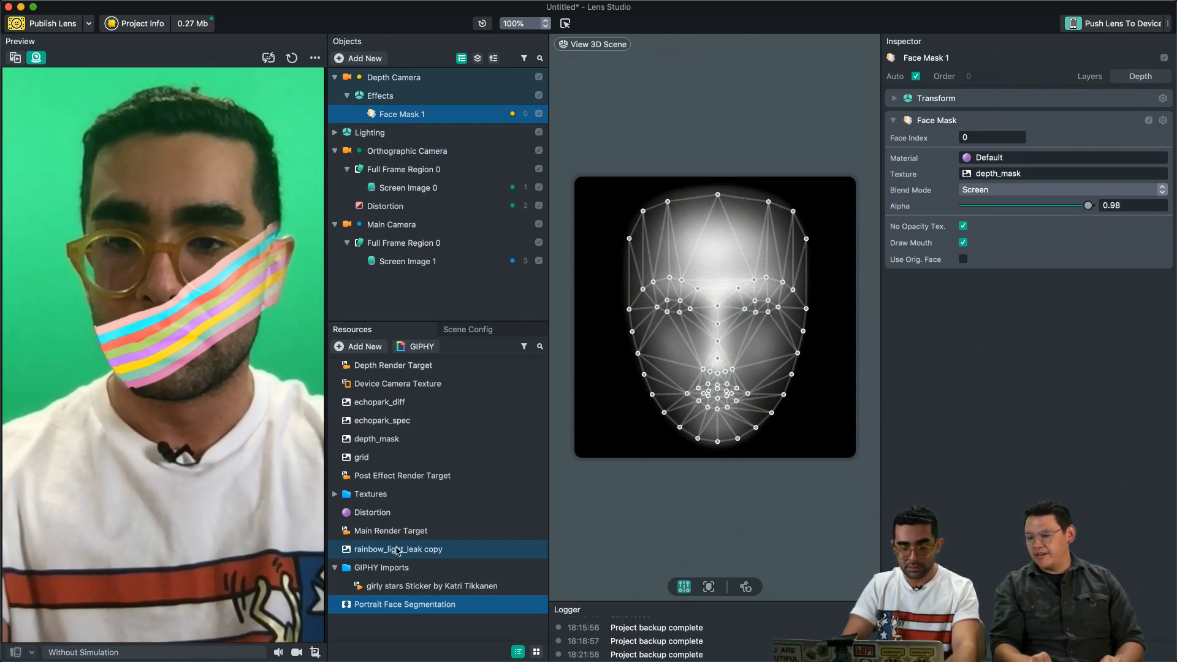
click(392, 513)
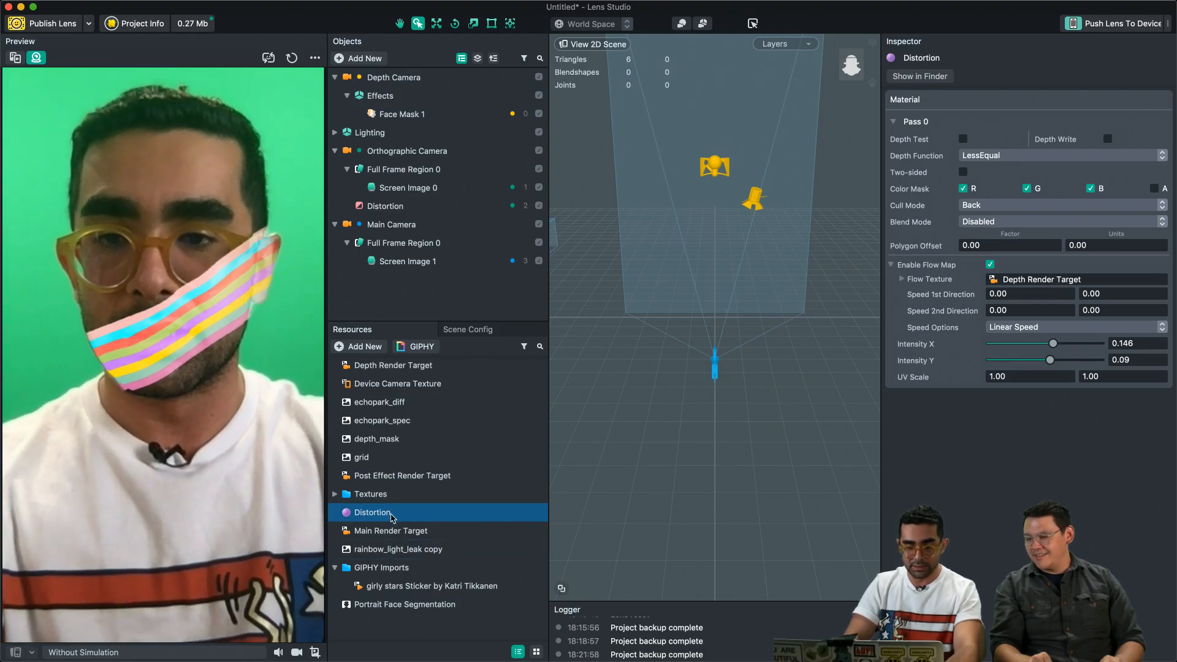
click(397, 604)
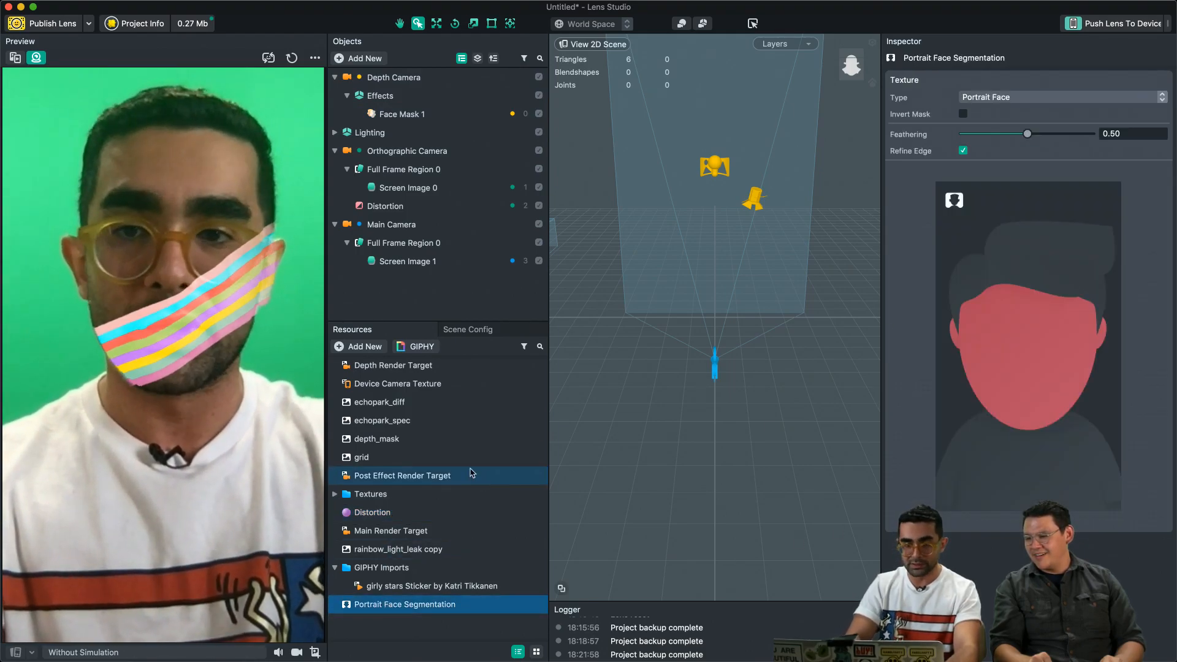
Step: Lower the Alpha of Screen Image 0 under Orthographic Camera so the rainbow is semi-transparent
click(407, 187)
click(1067, 336)
mouse_move(1066, 336)
mouse_down()
mouse_move(1028, 336)
mouse_move(1084, 344)
mouse_up()
Step: Raise the Distortion material's flow map Intensity X to 0.697 and Intensity Y to 0.685
click(372, 513)
click(1070, 344)
click(1082, 360)
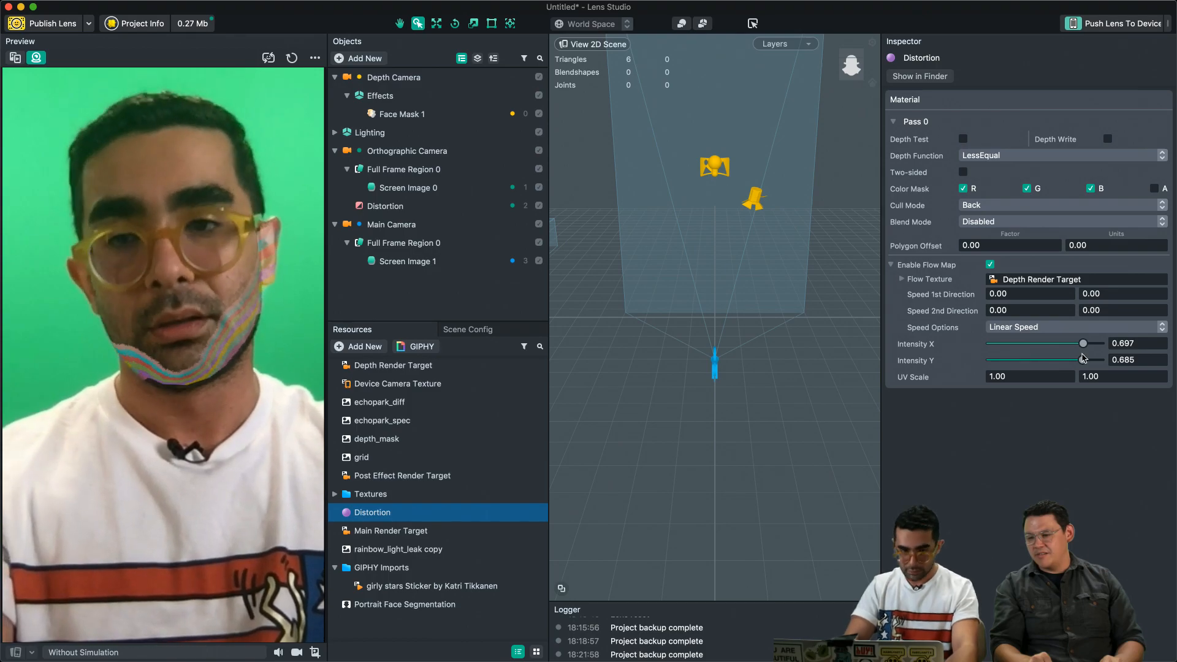
Step: Set the Distortion material's flow map Intensity X and Intensity Y both to -0.371
click(1032, 345)
click(1034, 361)
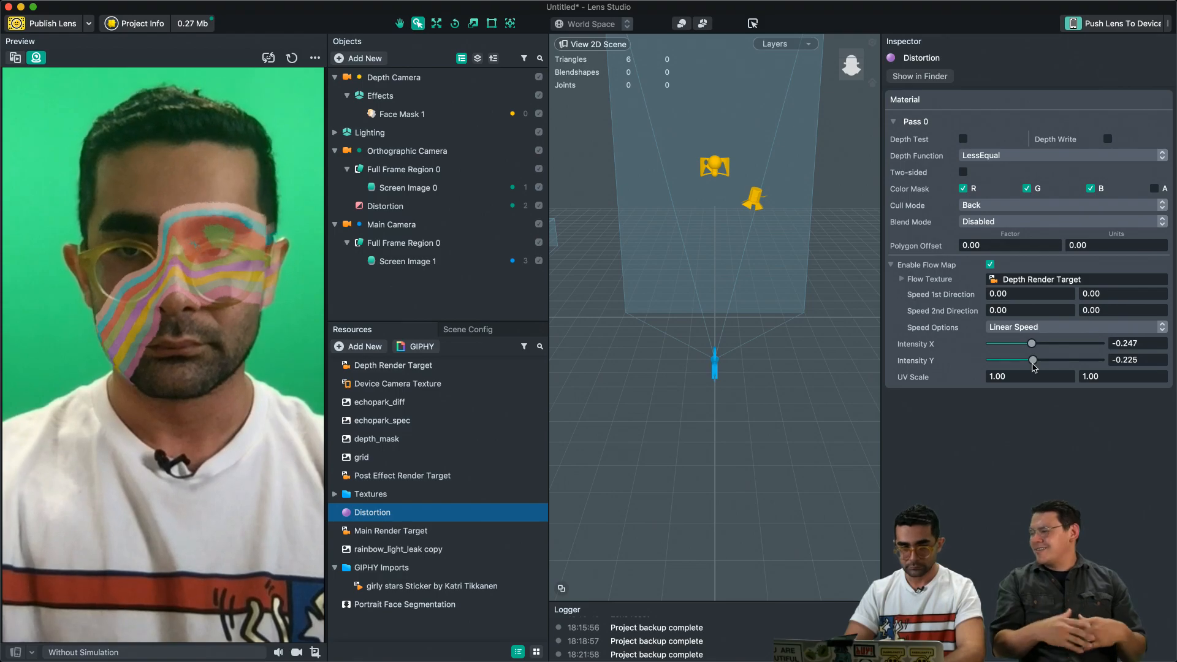
drag(1032, 343, 1025, 362)
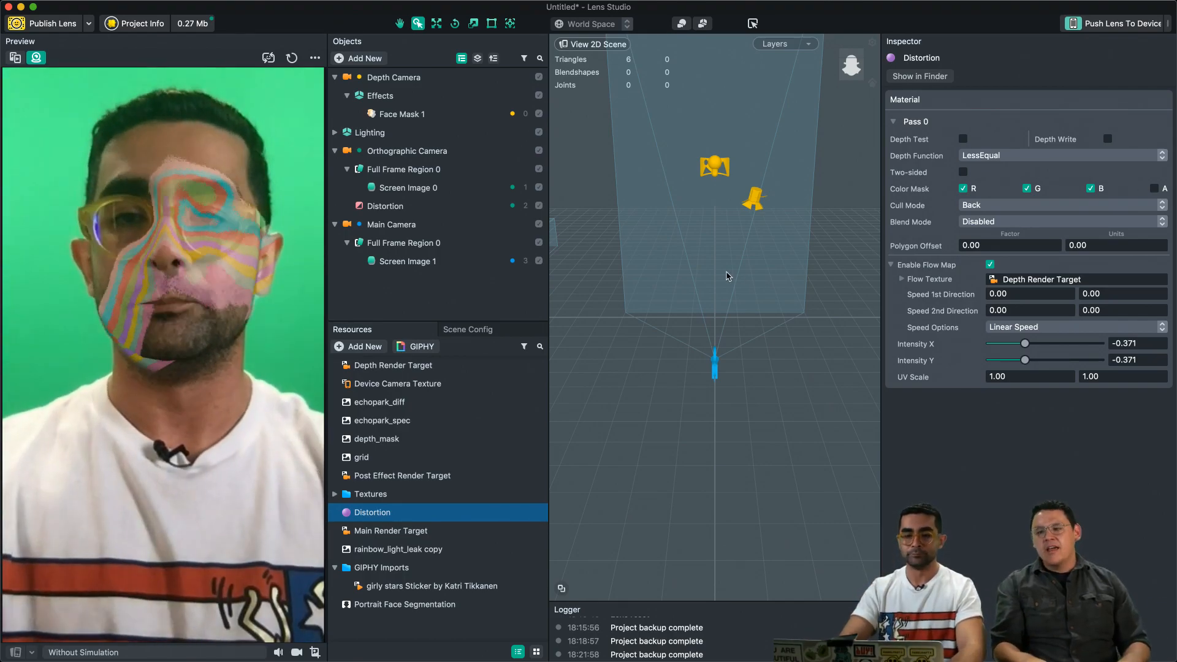
Step: Raise the Alpha of Screen Image 0 under Orthographic Camera to its maximum
click(432, 192)
drag(991, 337, 1104, 336)
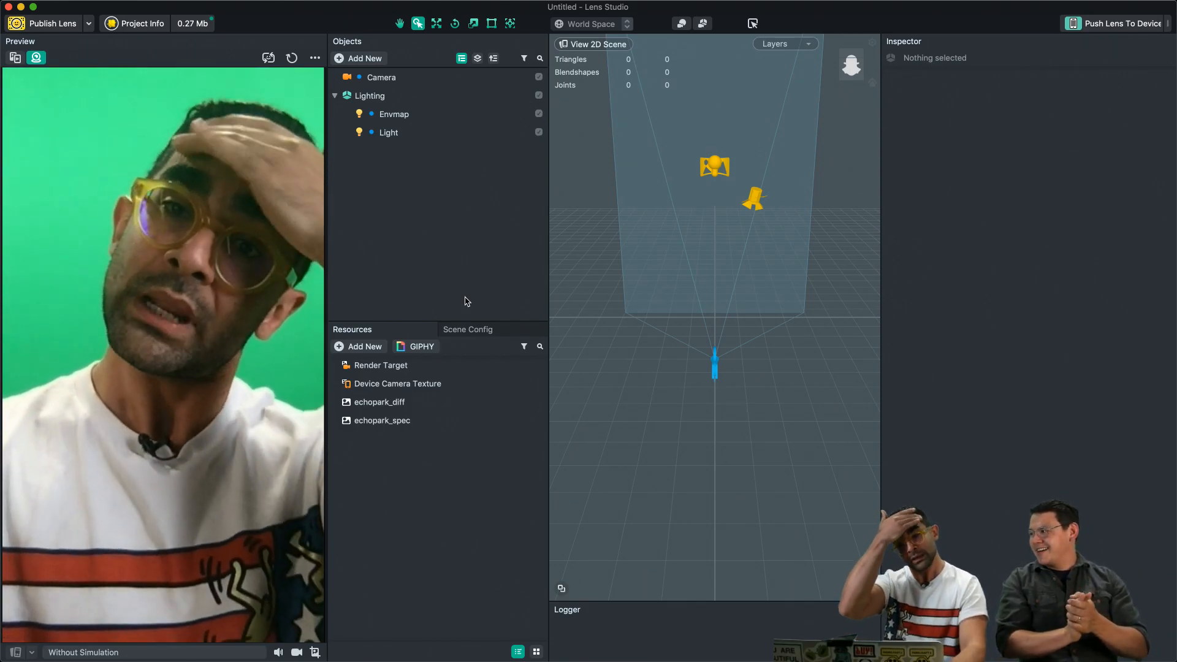
Step: Add a Face Mask object to the new empty project
click(367, 60)
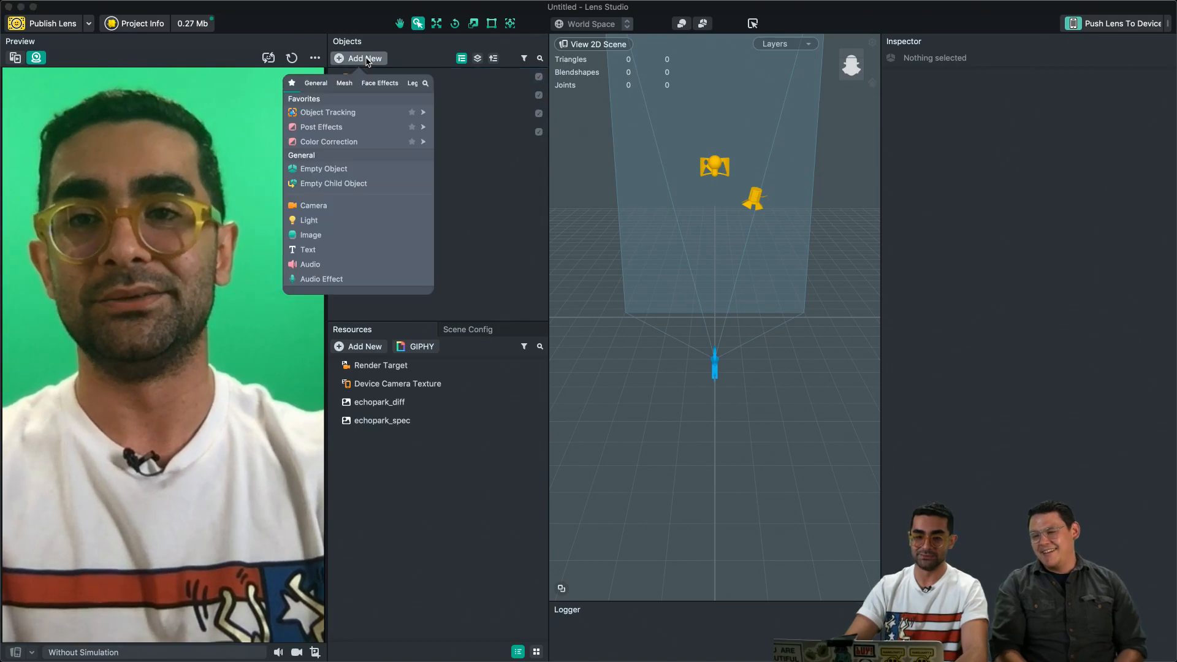
text(face)
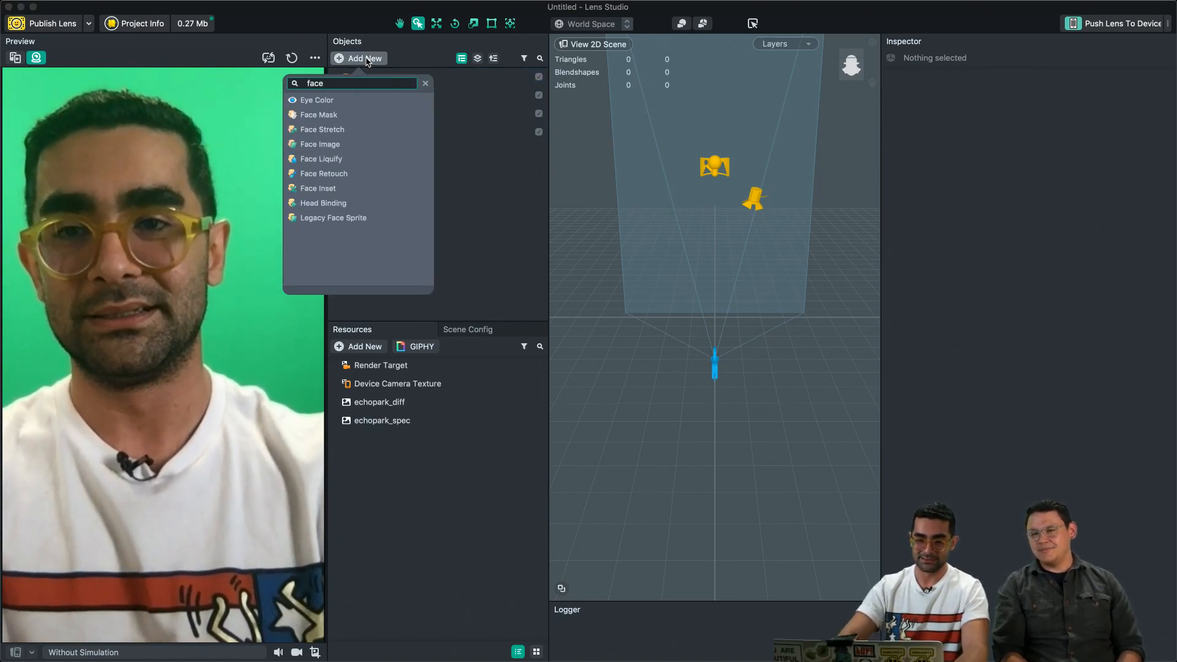
key(Return)
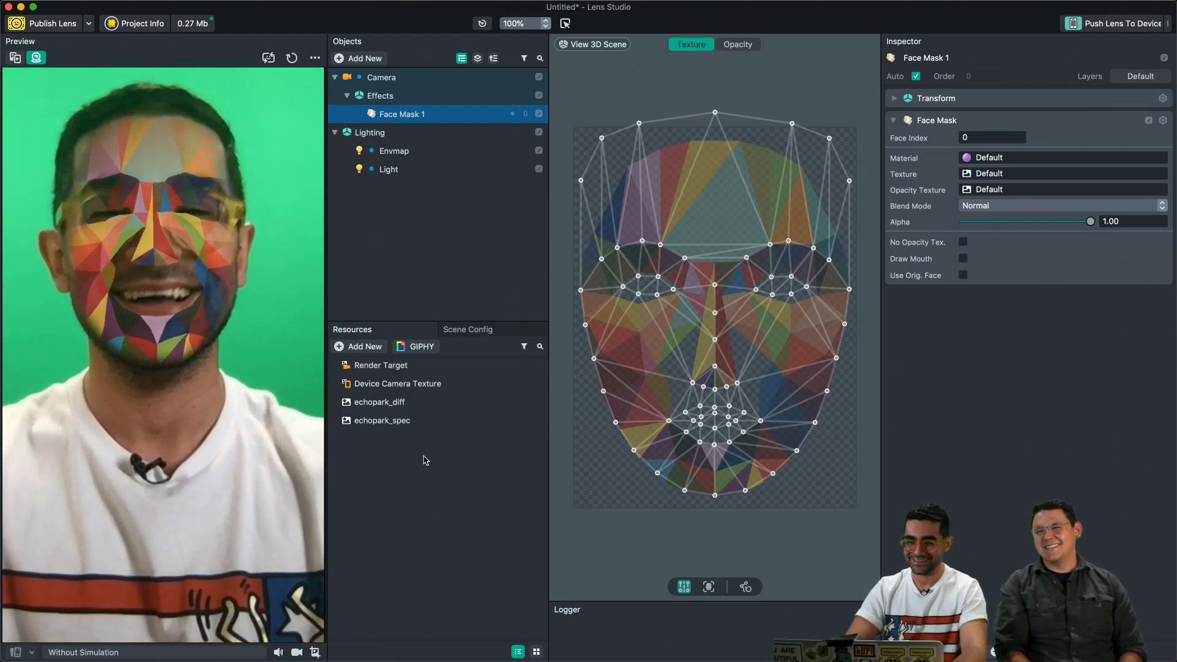
Step: Import the Black and White image files from the desktop as resources
key(F11)
drag(526, 314, 536, 360)
click(590, 413)
drag(641, 386, 430, 534)
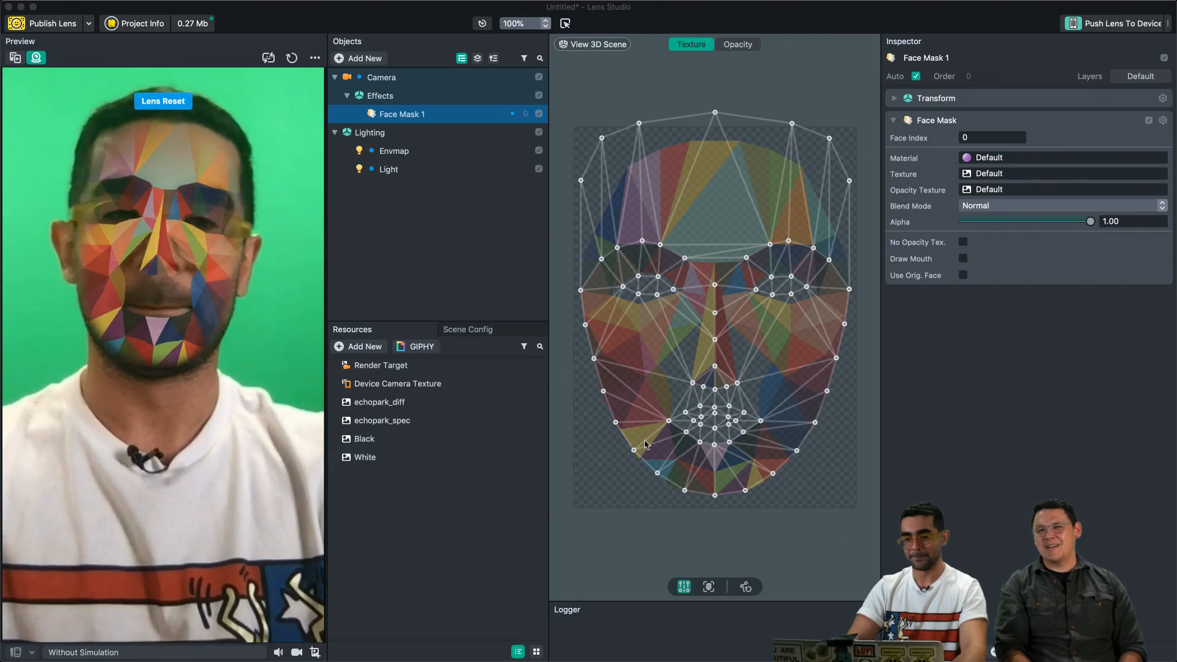
Step: Apply the imported White image as the texture of Face Mask 1
click(366, 458)
click(374, 441)
click(365, 458)
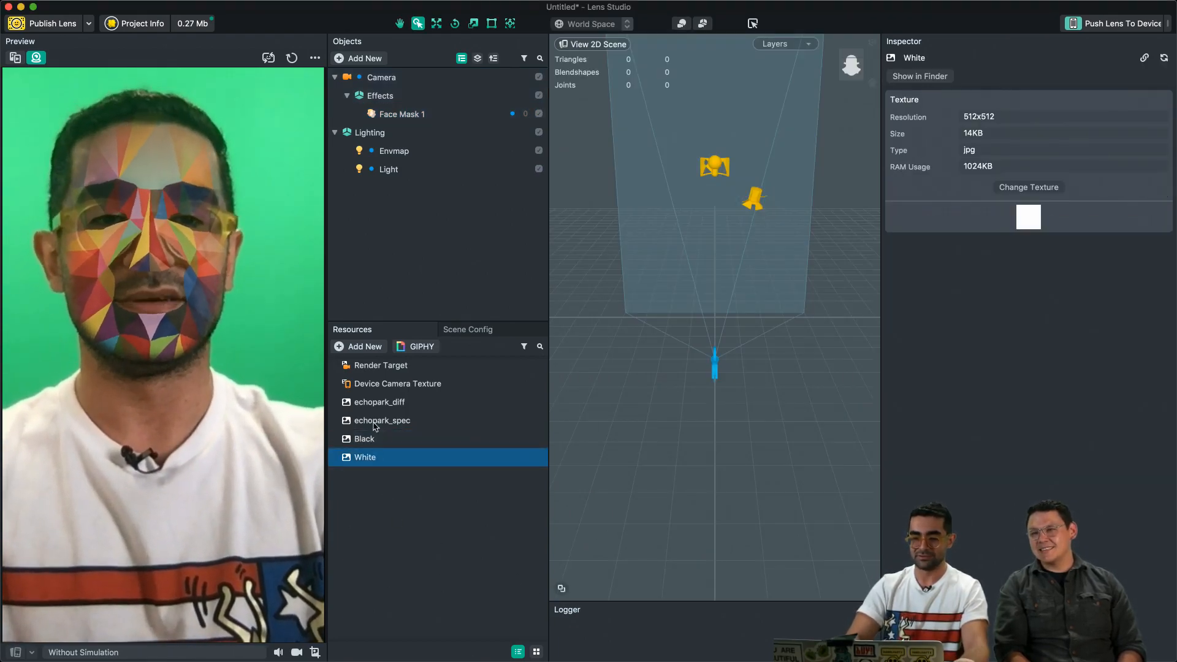
click(401, 114)
drag(359, 460, 994, 177)
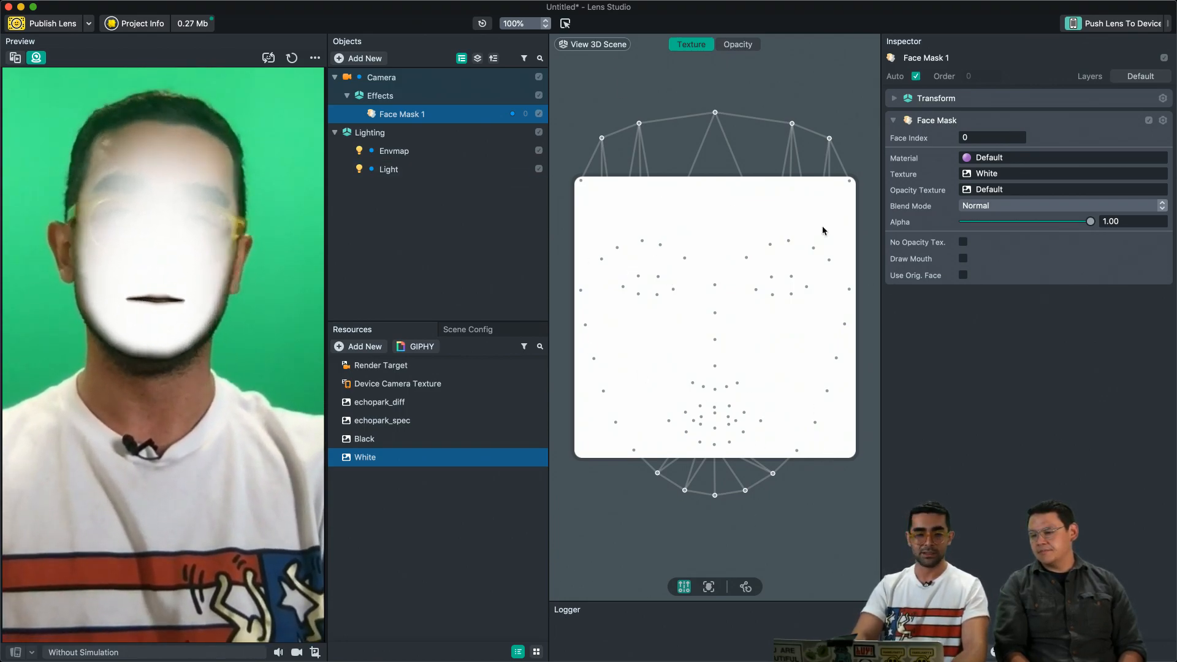
Step: Enable Clear Color on the Camera and clear its Input texture so the background renders black
click(394, 80)
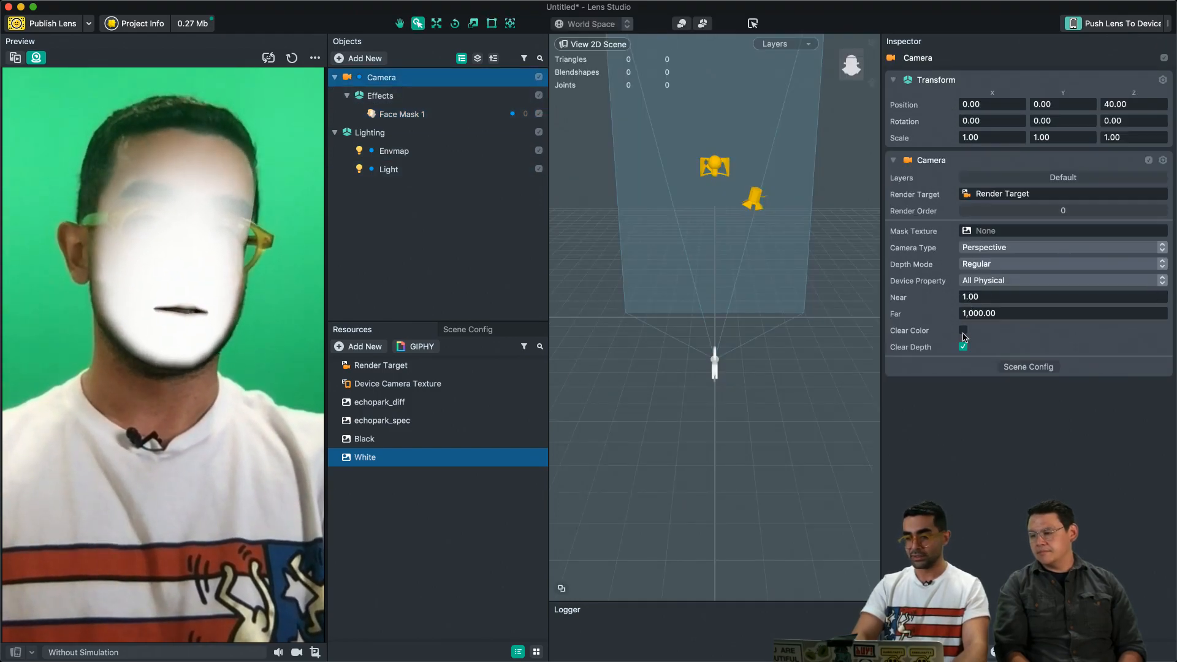
click(964, 334)
right_click(983, 236)
click(1005, 241)
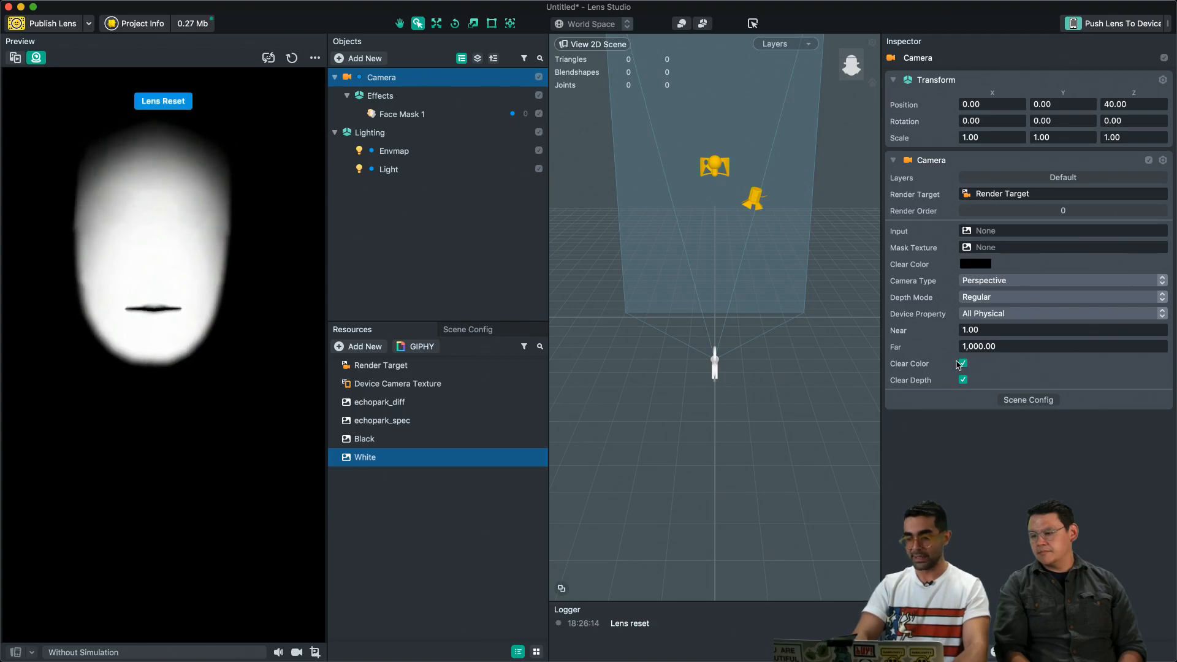
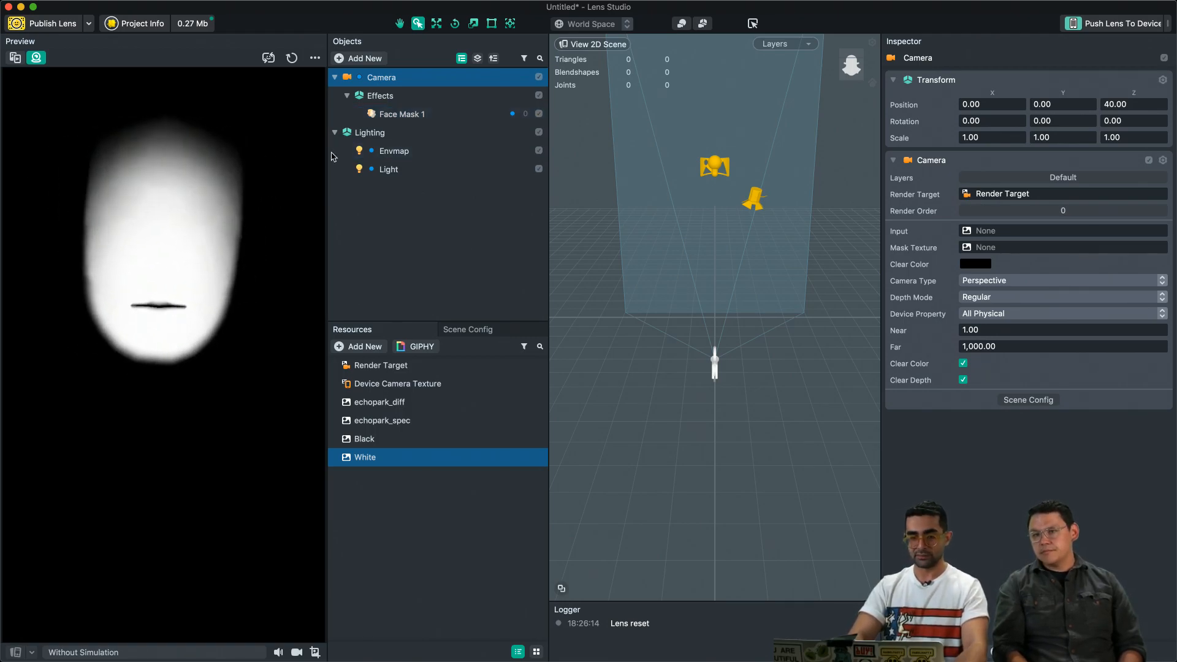
Step: Enable No Opacity Tex. on Face Mask 1 to give the white mask hard edges
click(398, 115)
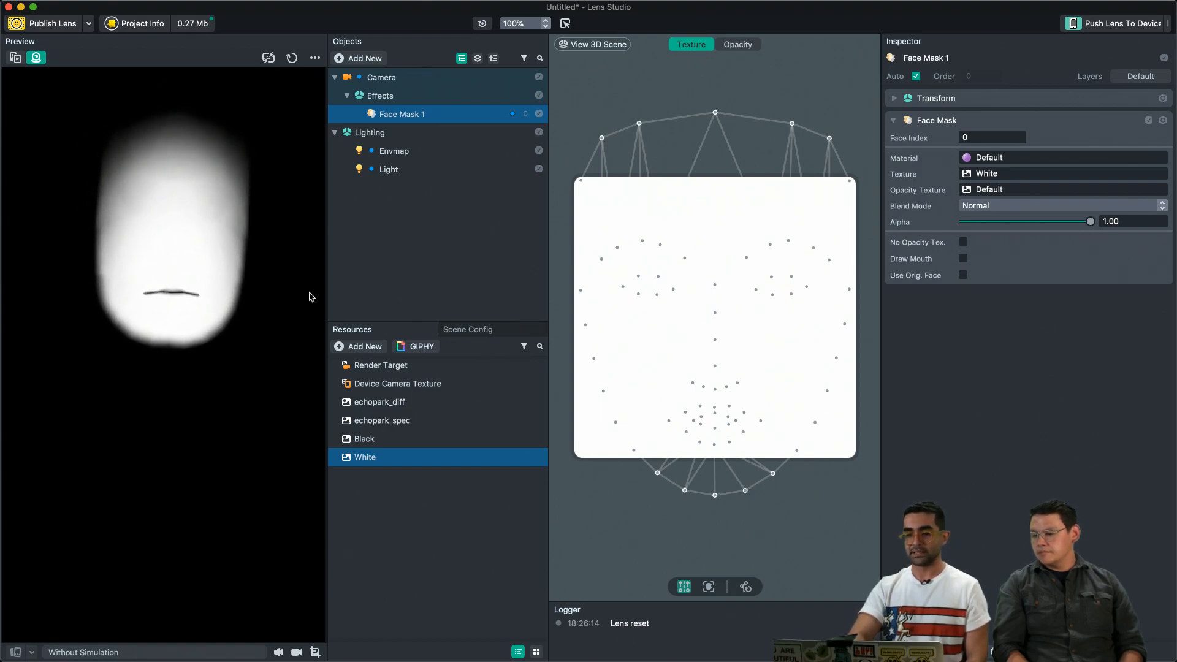
click(963, 243)
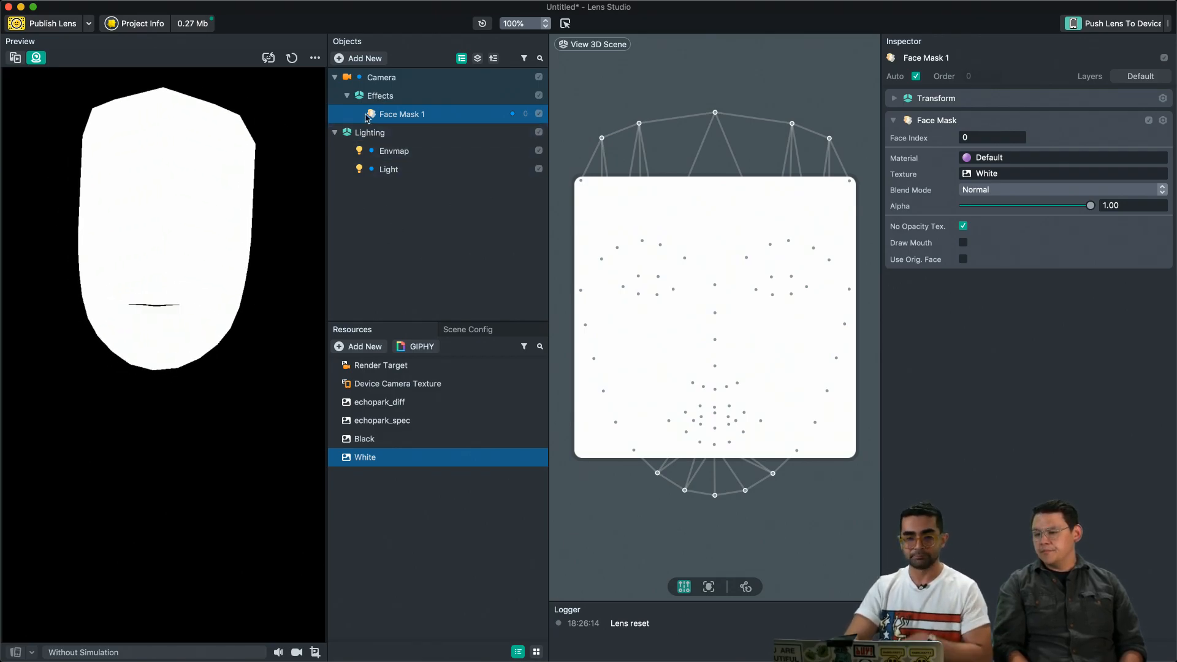
click(401, 78)
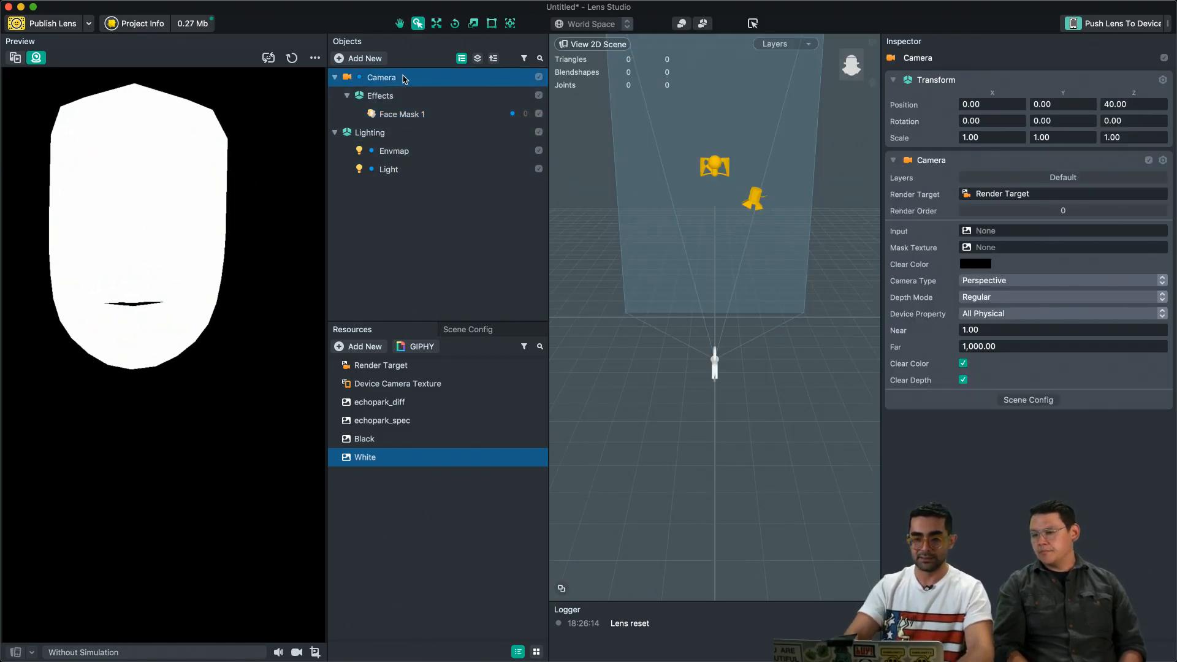
Step: Rename the Camera object as Mask Camera
double_click(403, 77)
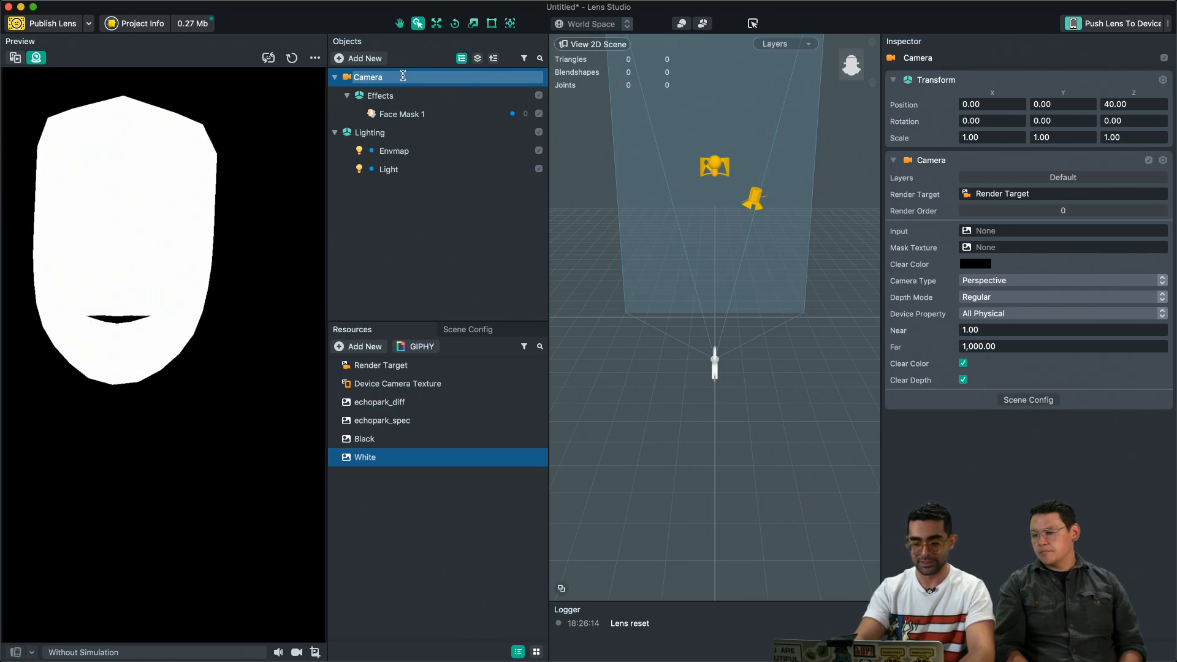
text(Mask Camera)
key(Return)
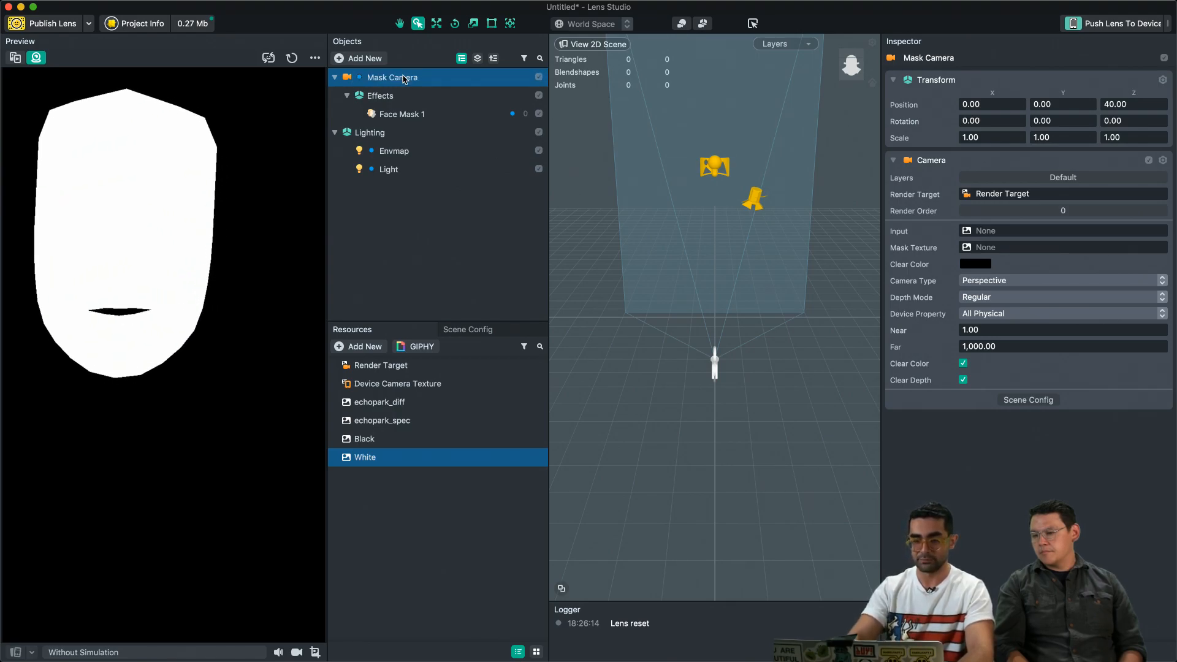
Step: Create a layer named Mask Layer and make it the only layer that Mask Camera renders
click(1058, 179)
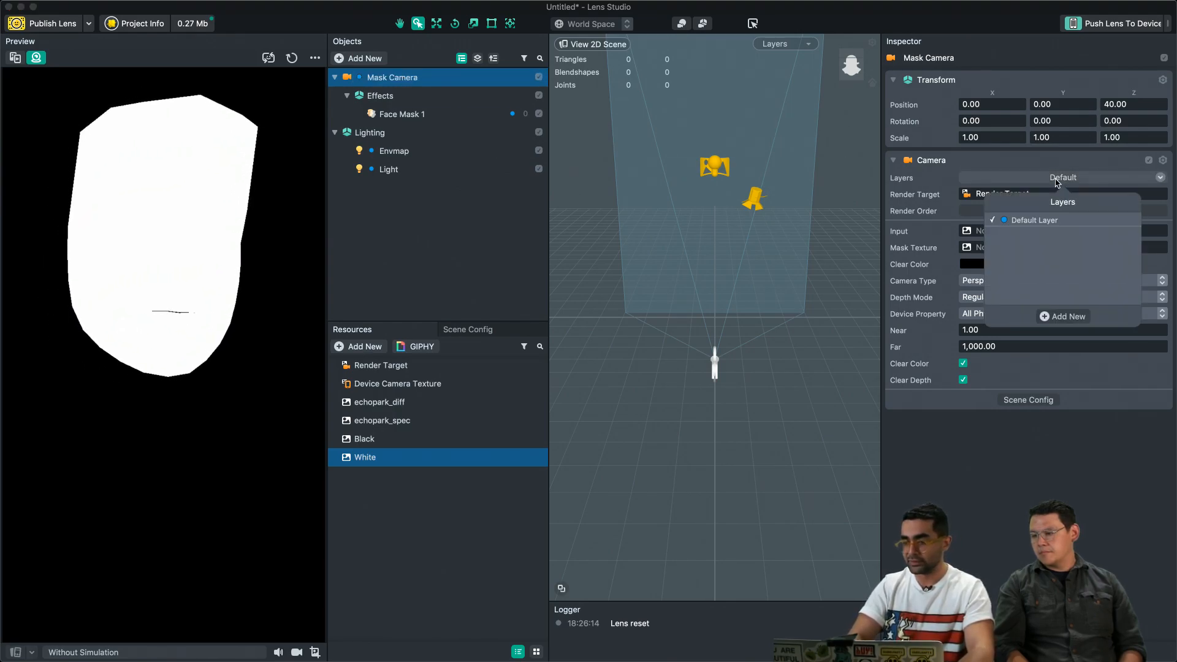
click(1045, 319)
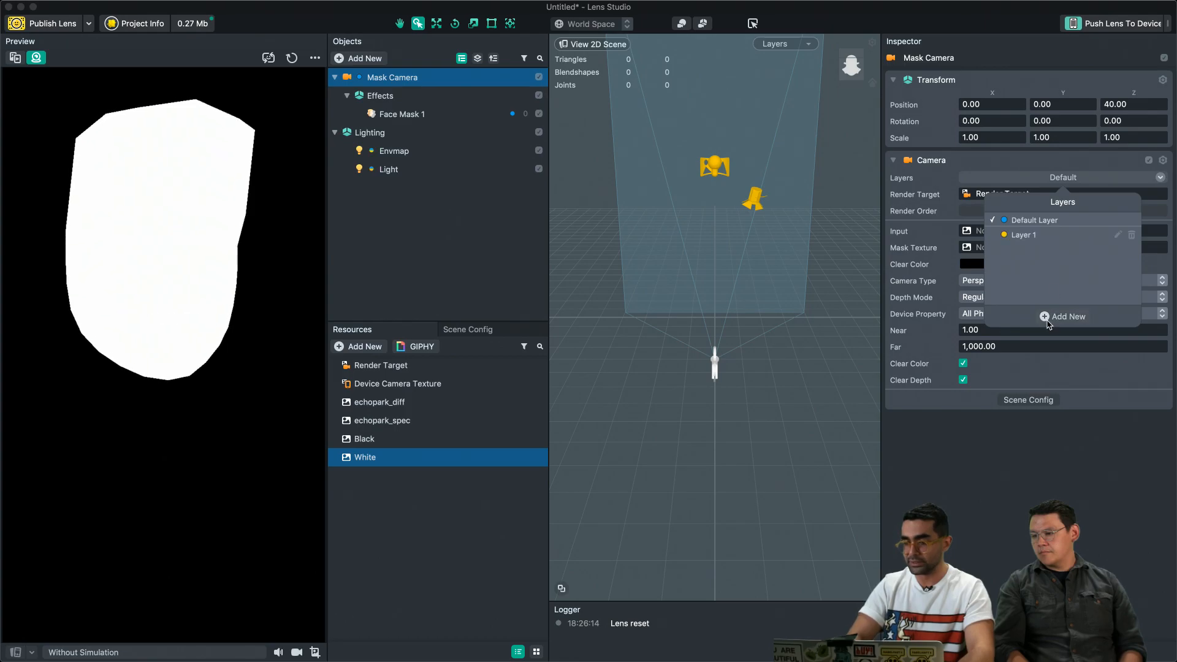
click(1117, 235)
text(Mask Layer)
key(Return)
click(1033, 235)
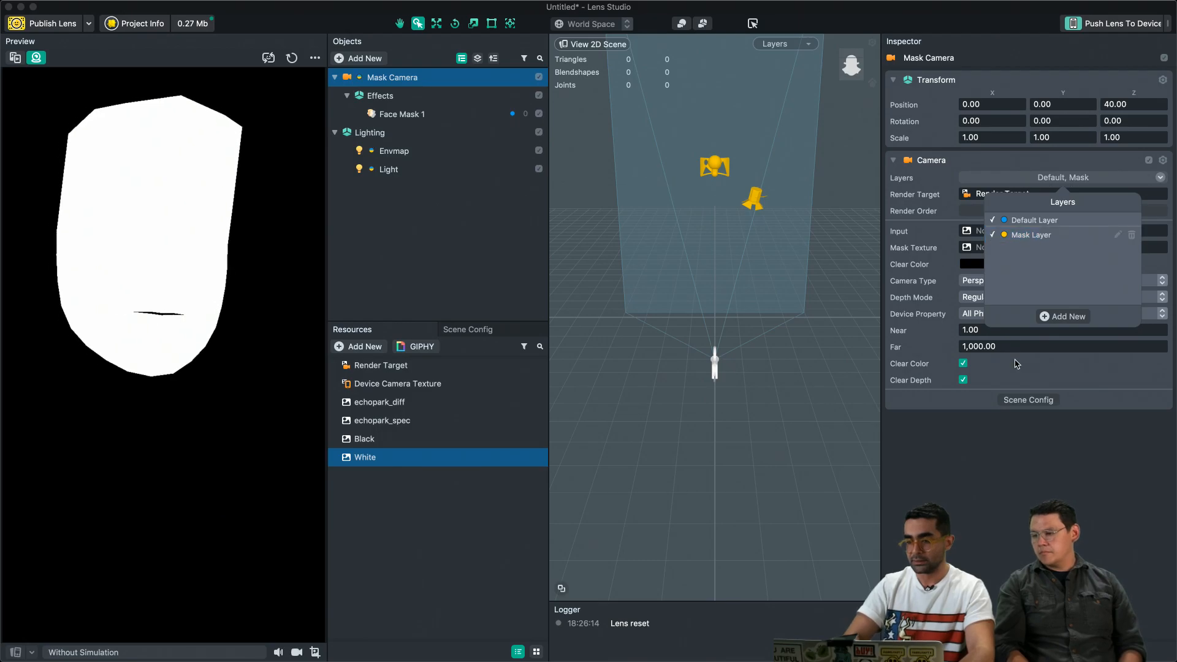
click(1029, 220)
click(417, 117)
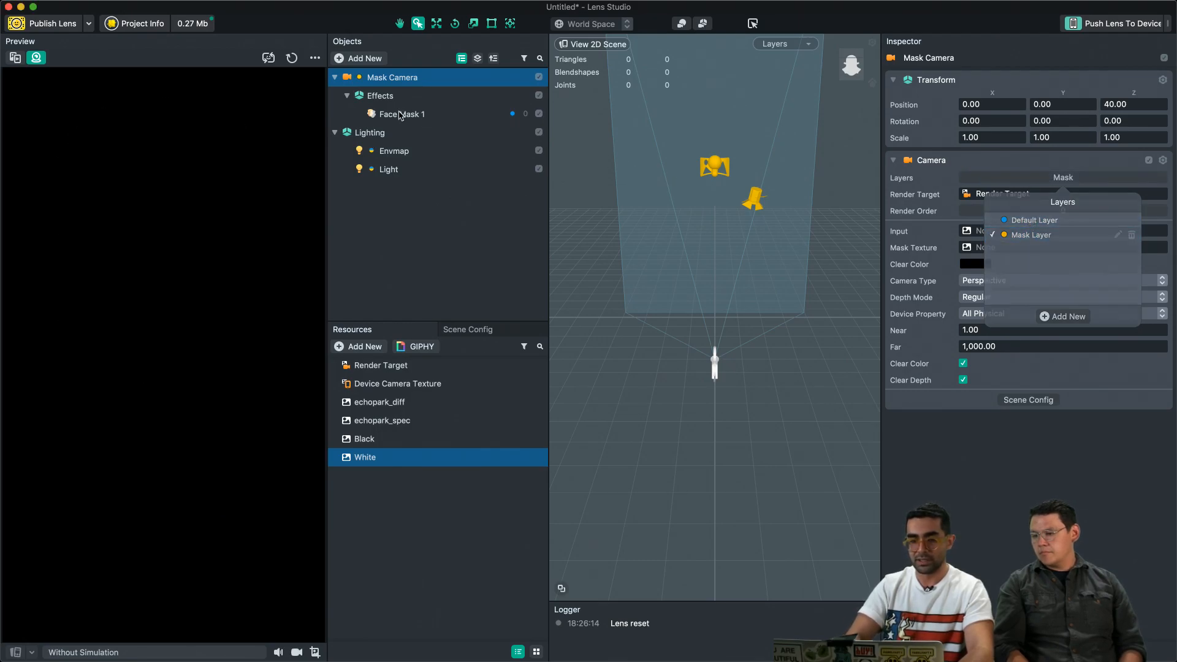
Step: Move Face Mask 1 from the Default Layer to the Mask Layer
click(419, 116)
click(1141, 76)
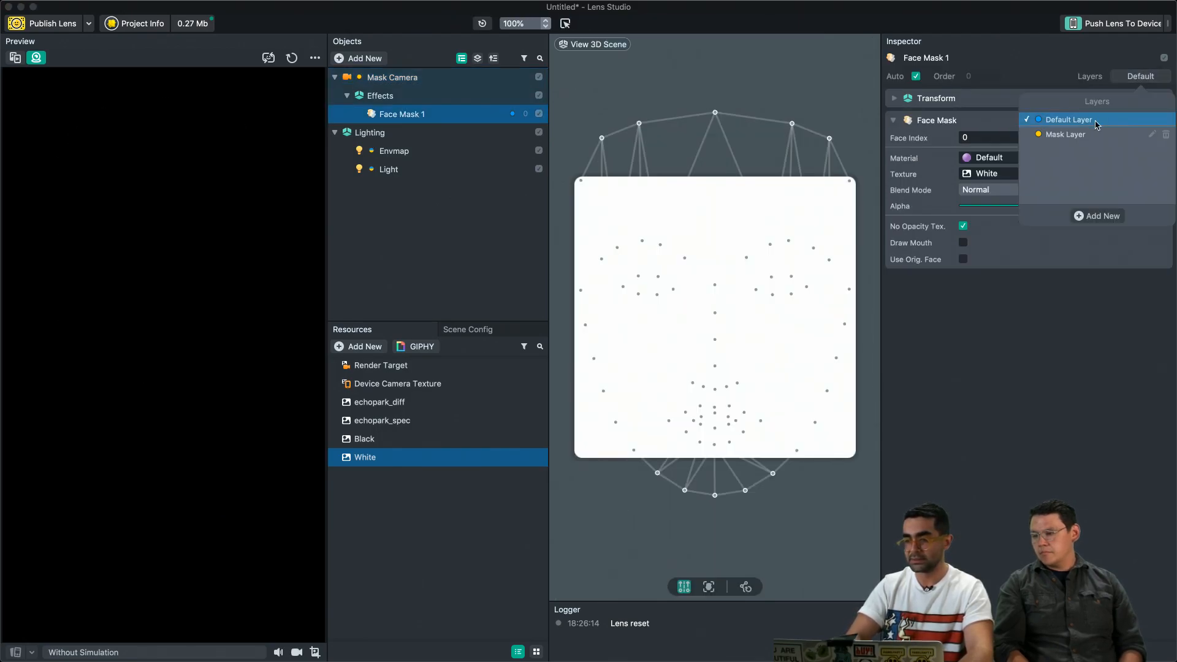
click(1071, 135)
click(1068, 119)
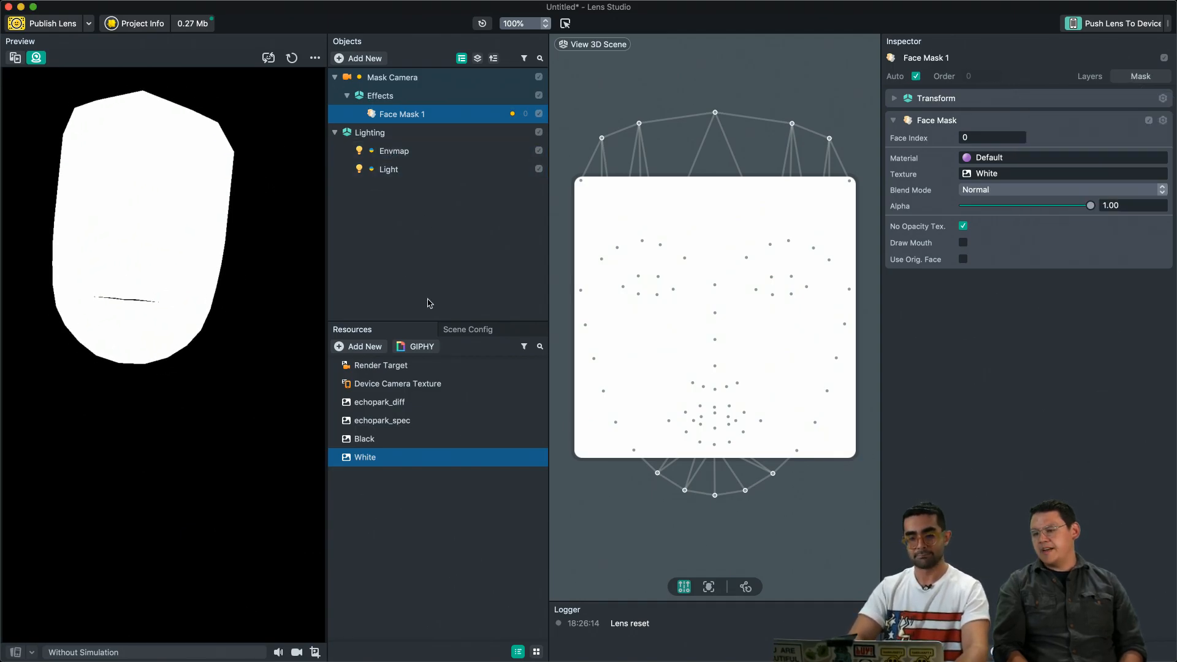
Step: Rename the existing Render Target resource as Mask Render Target
click(389, 370)
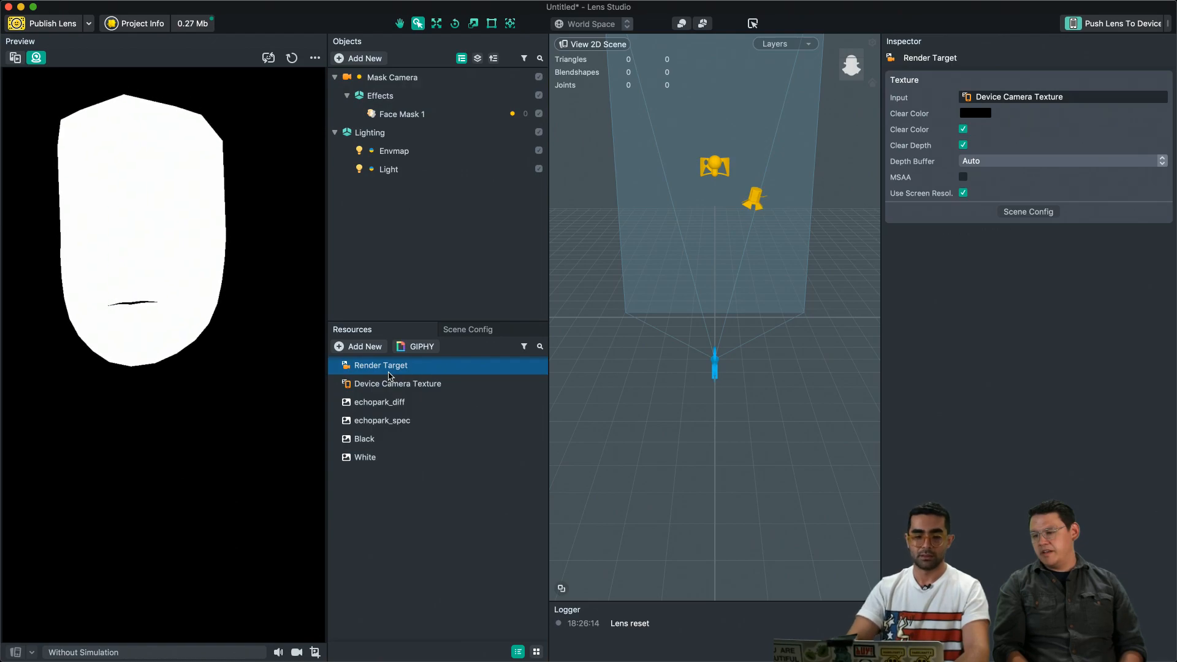
click(389, 366)
text(Mask)
key(Return)
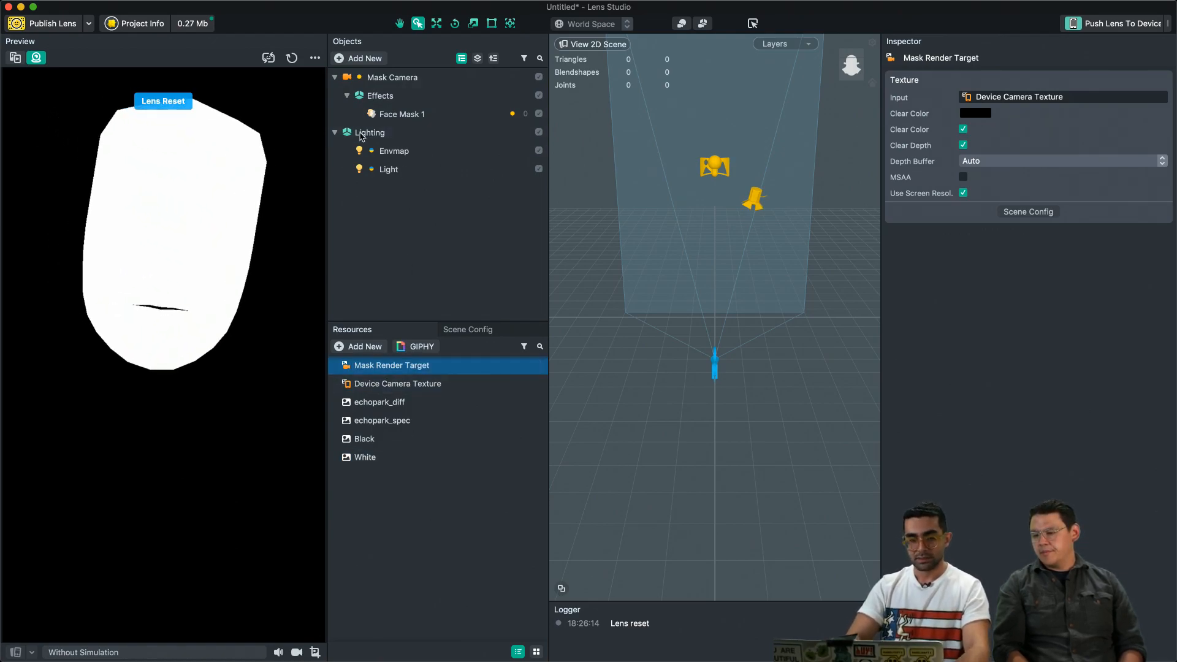
Step: Collapse Mask Camera in the object hierarchy and add a second Camera to the scene
click(335, 77)
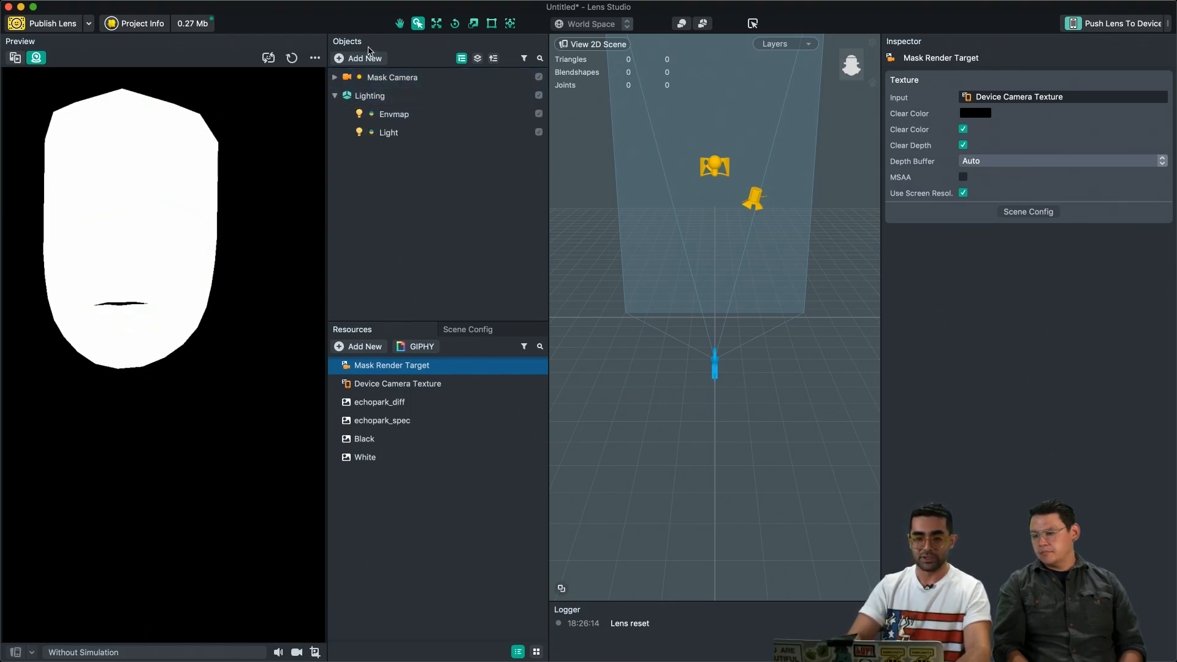
click(368, 58)
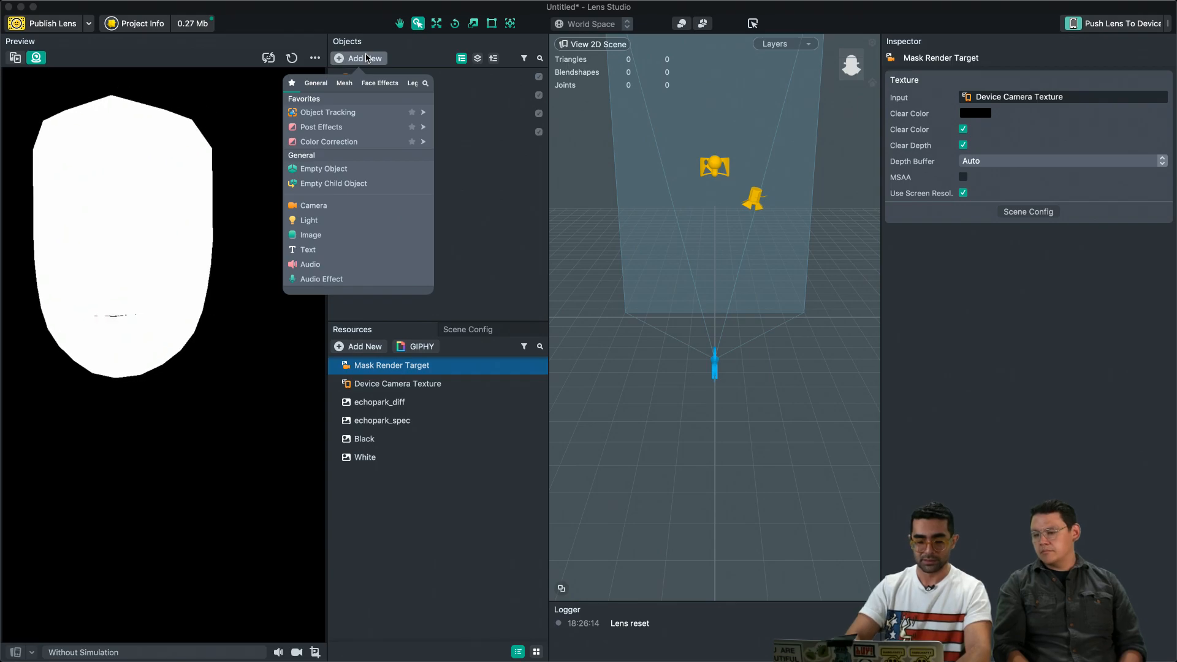
text(cam)
key(Return)
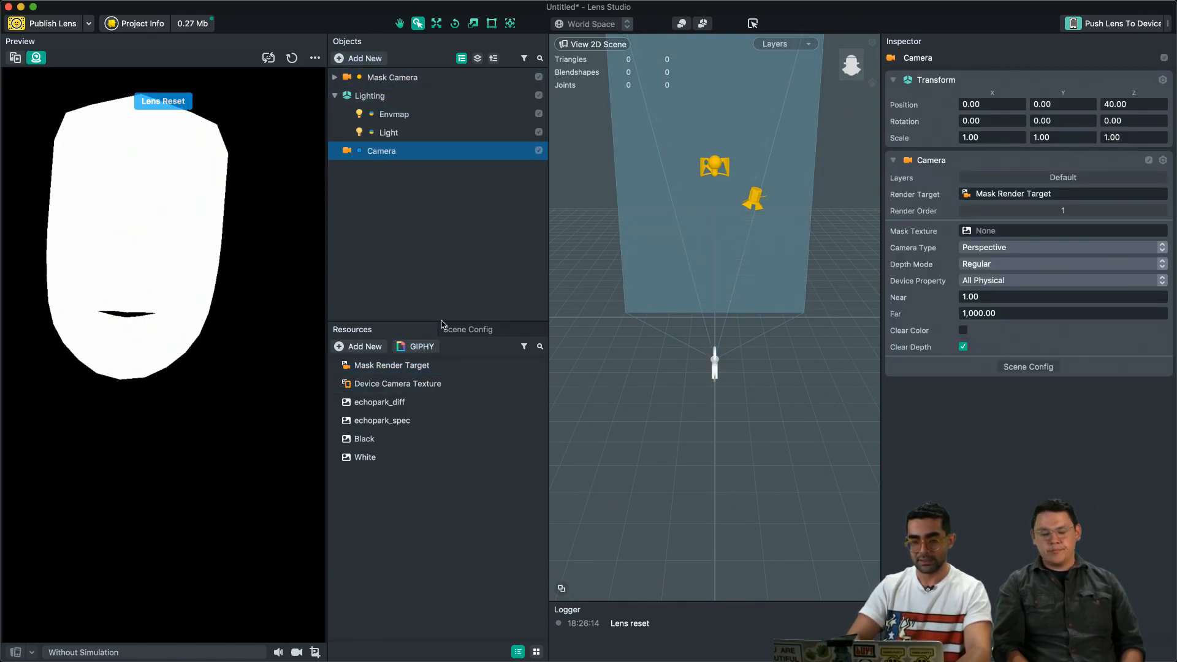
Step: Add a second render target resource and name it Main Render Target
click(358, 347)
mouse_move(344, 529)
click(344, 550)
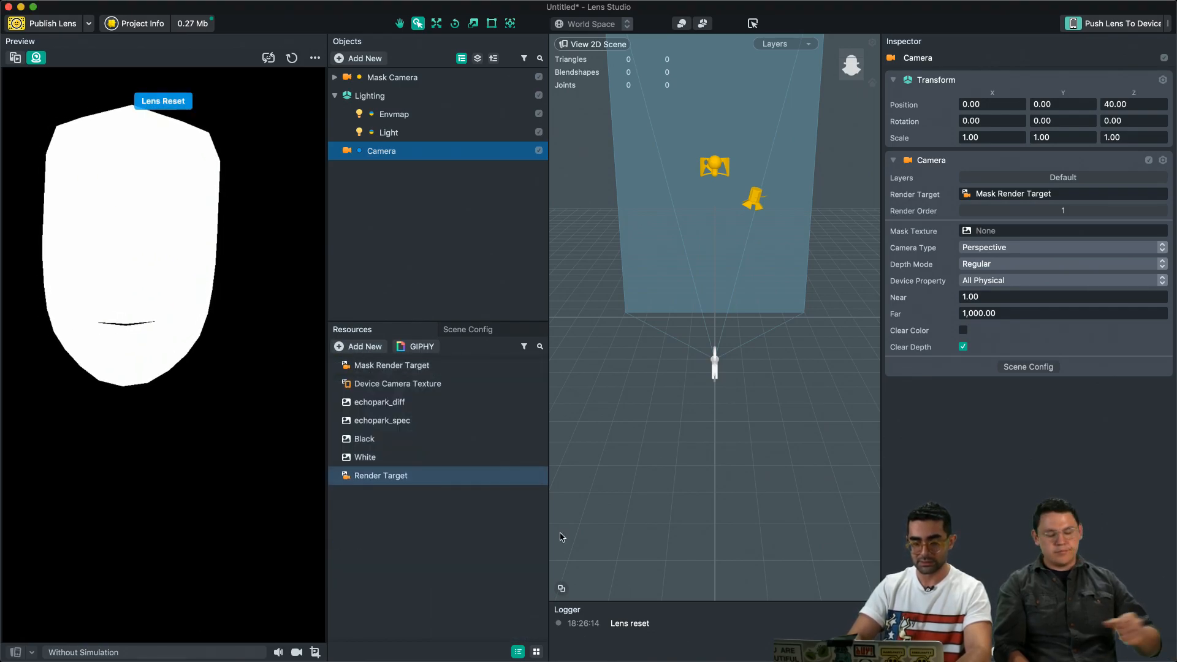
click(385, 479)
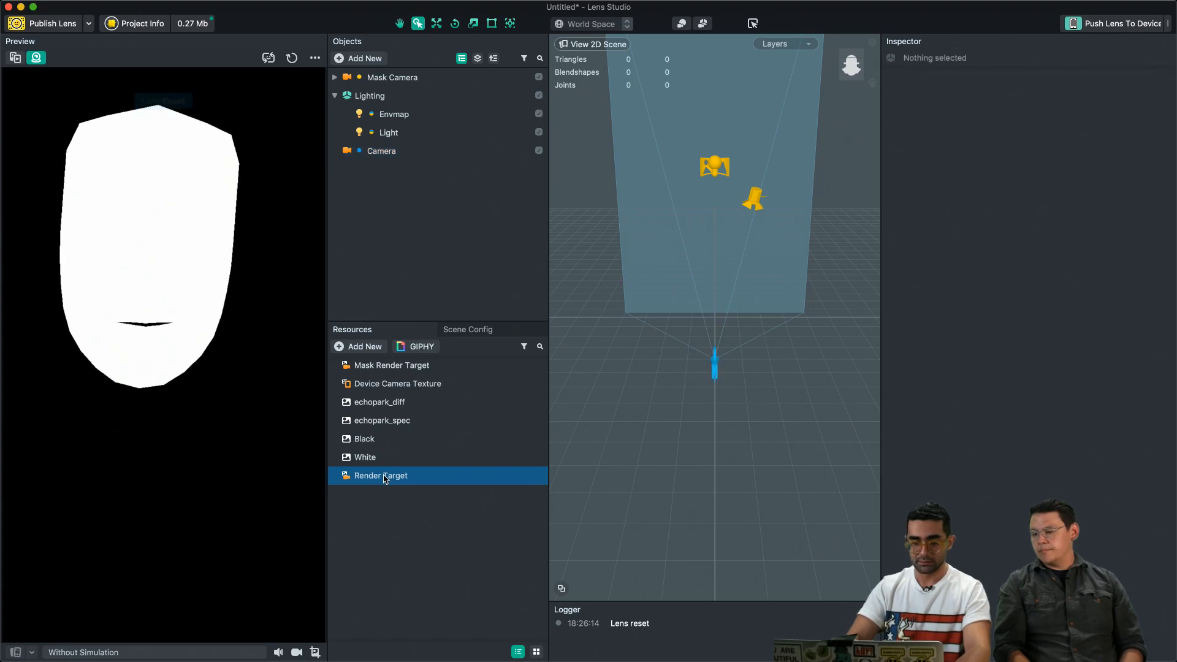
click(380, 476)
text(Mani)
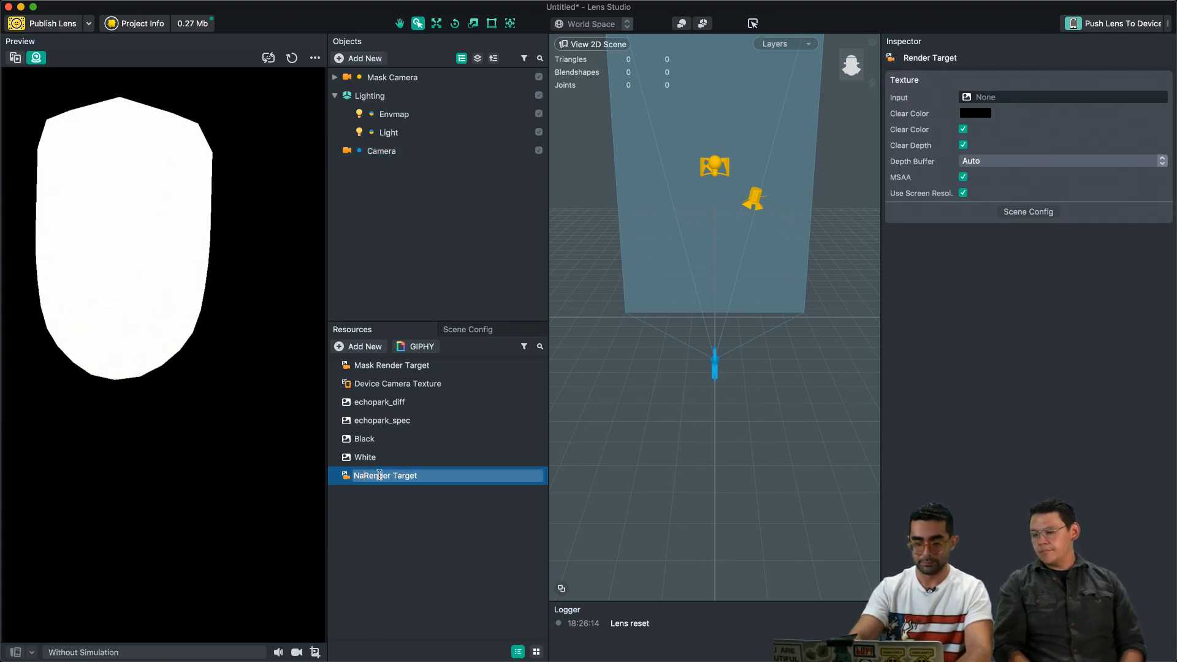
key(BackSpace)
key(BackSpace)
text(in)
Step: Set Main Render Target's input to Device Camera Texture and assign it as the new Camera's render target
click(1004, 96)
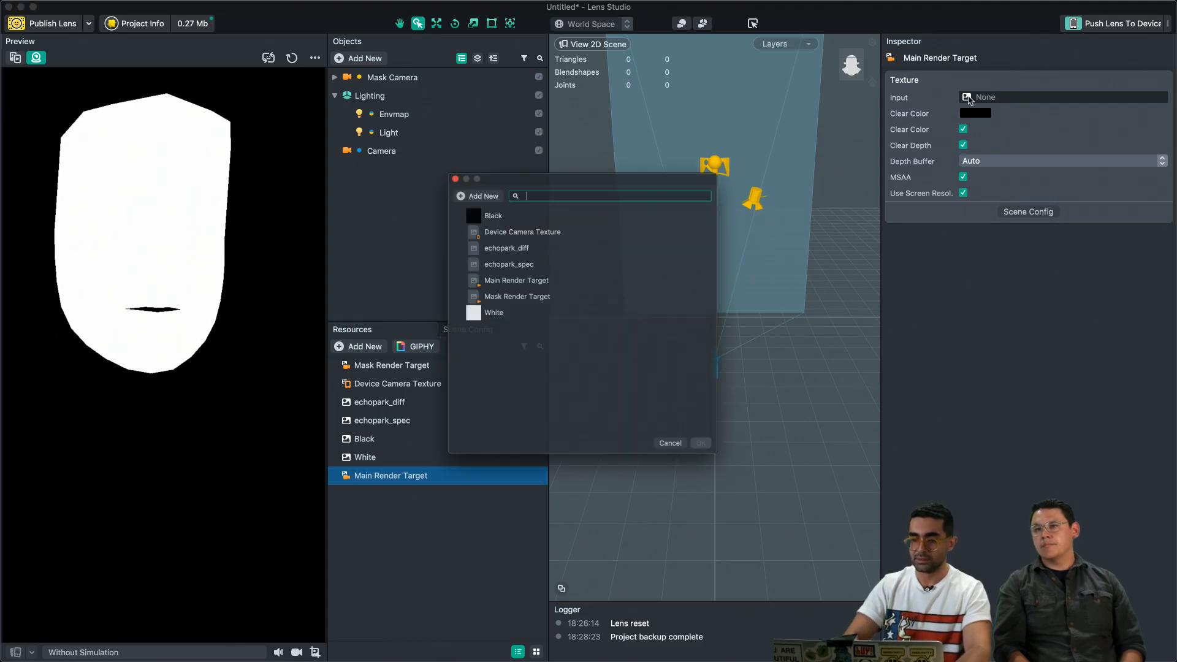
double_click(562, 222)
click(368, 151)
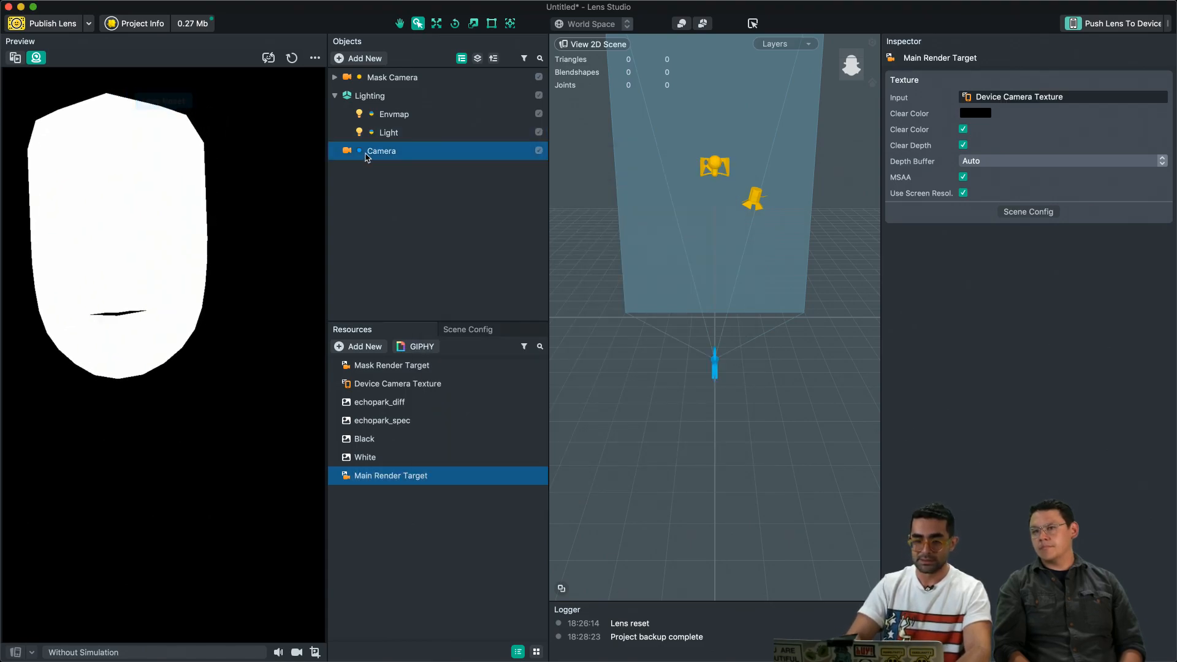
drag(387, 476, 1018, 195)
Step: Set both the scene's Capture Target and Live Target to Main Render Target
click(476, 329)
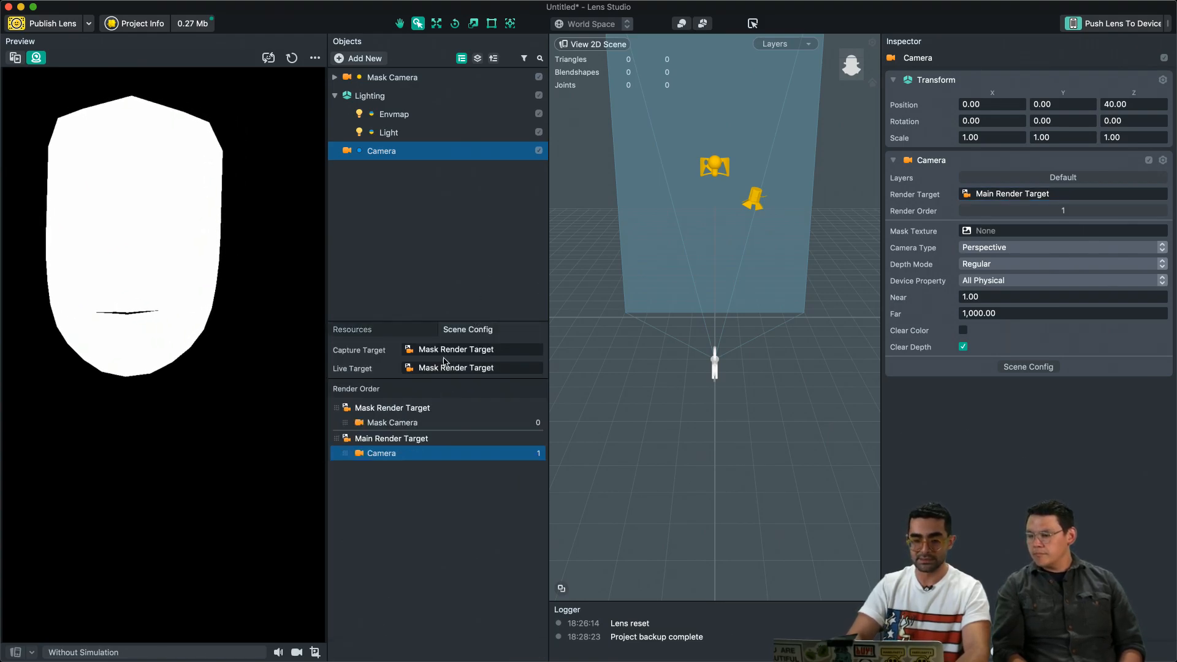
double_click(445, 351)
double_click(501, 216)
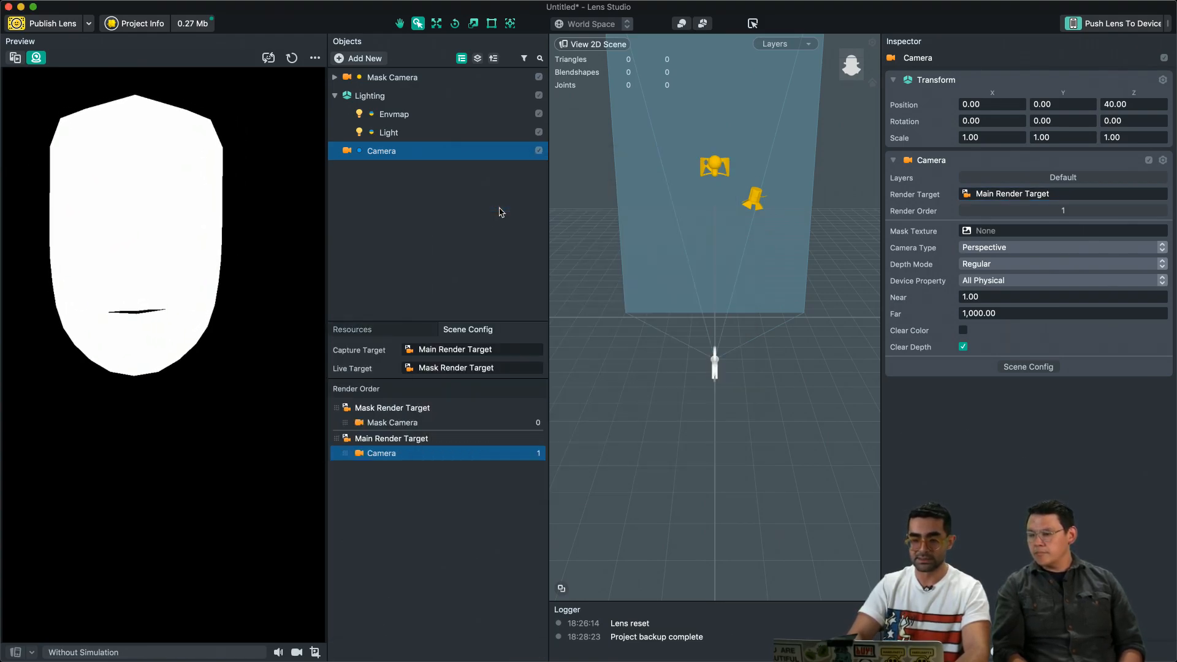
click(449, 369)
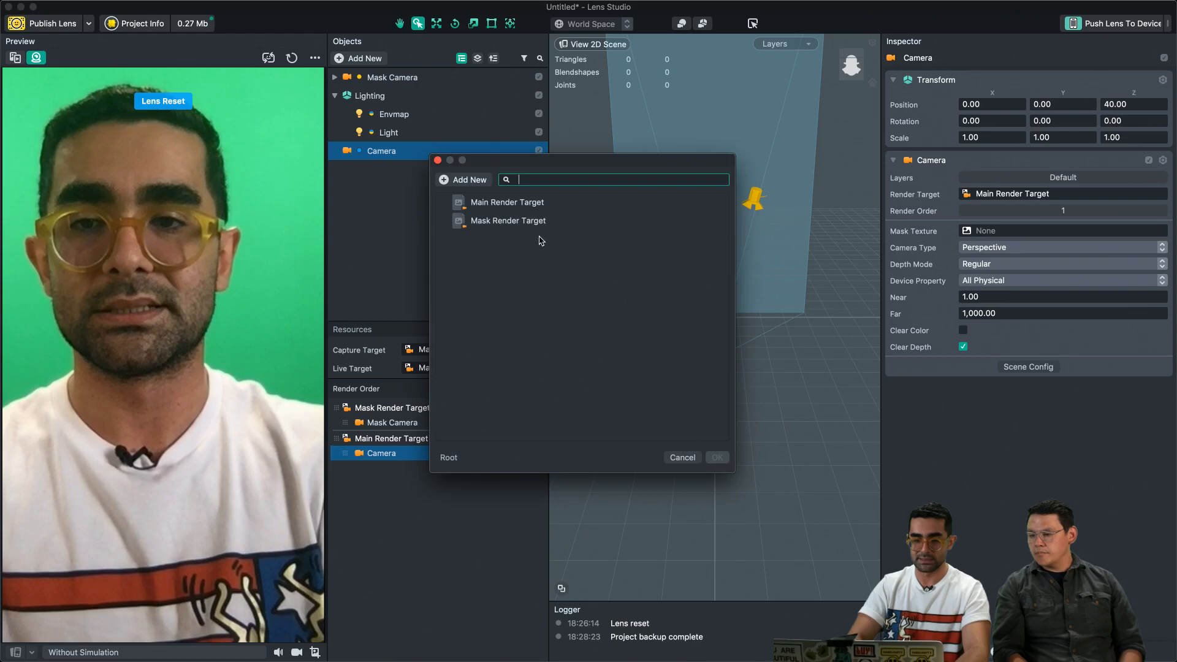
double_click(509, 206)
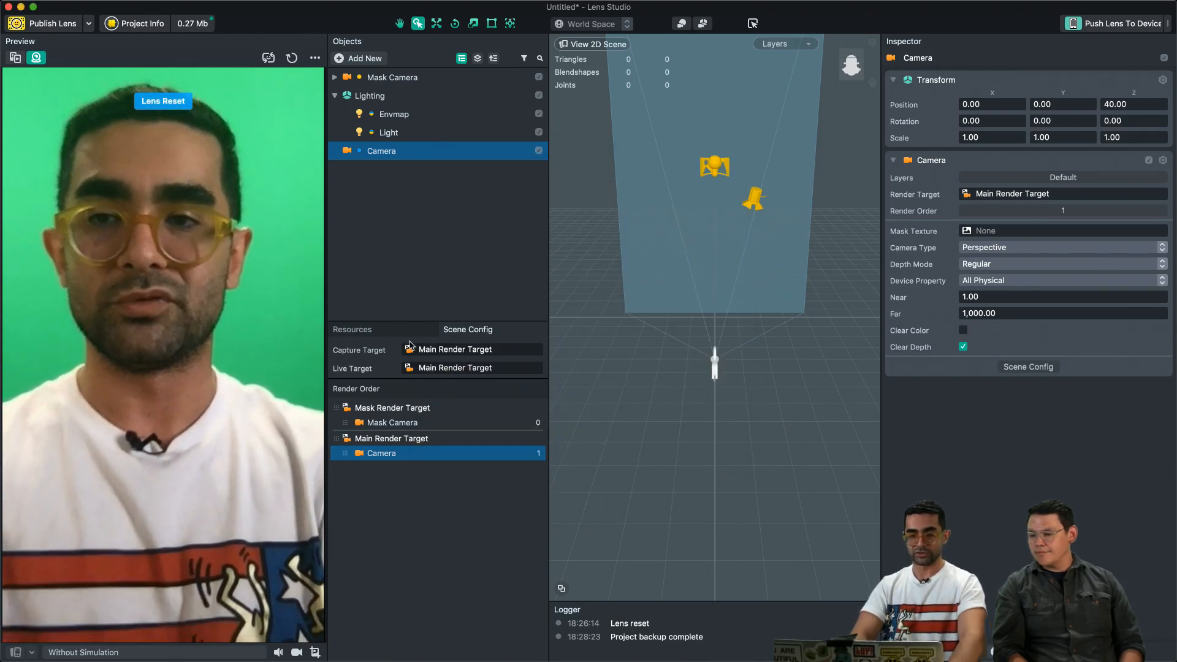
Step: Try Mask Render Target as the new Camera's mask texture and clear the assignment again
click(392, 331)
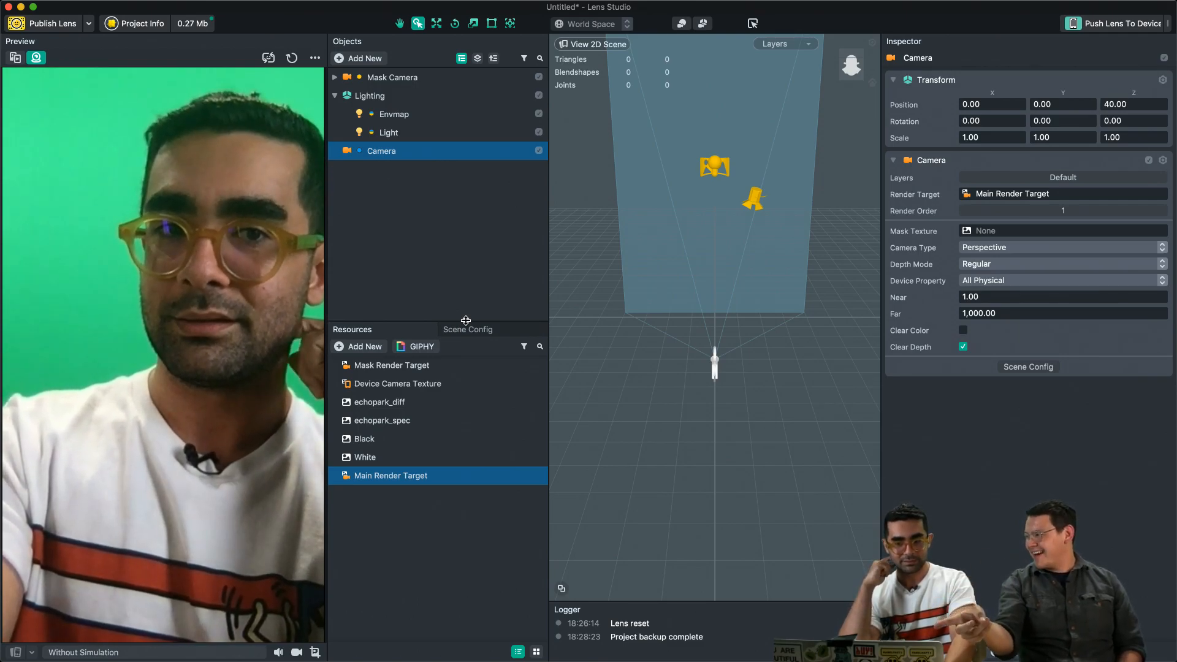
drag(409, 367, 983, 231)
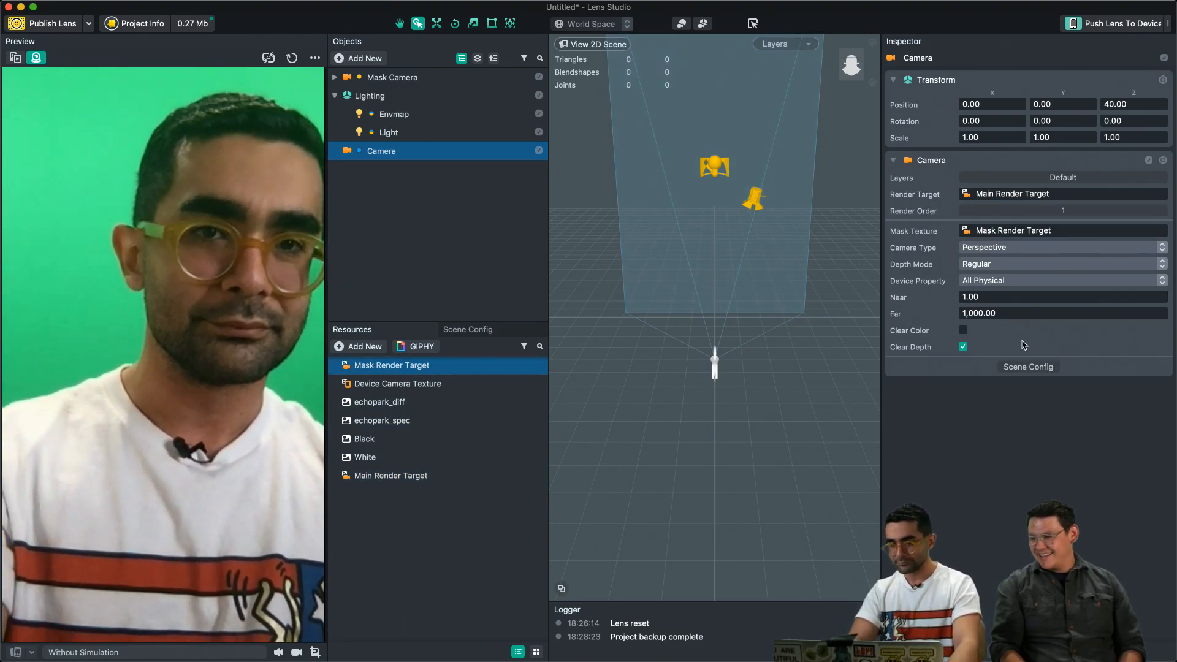
click(963, 331)
click(964, 365)
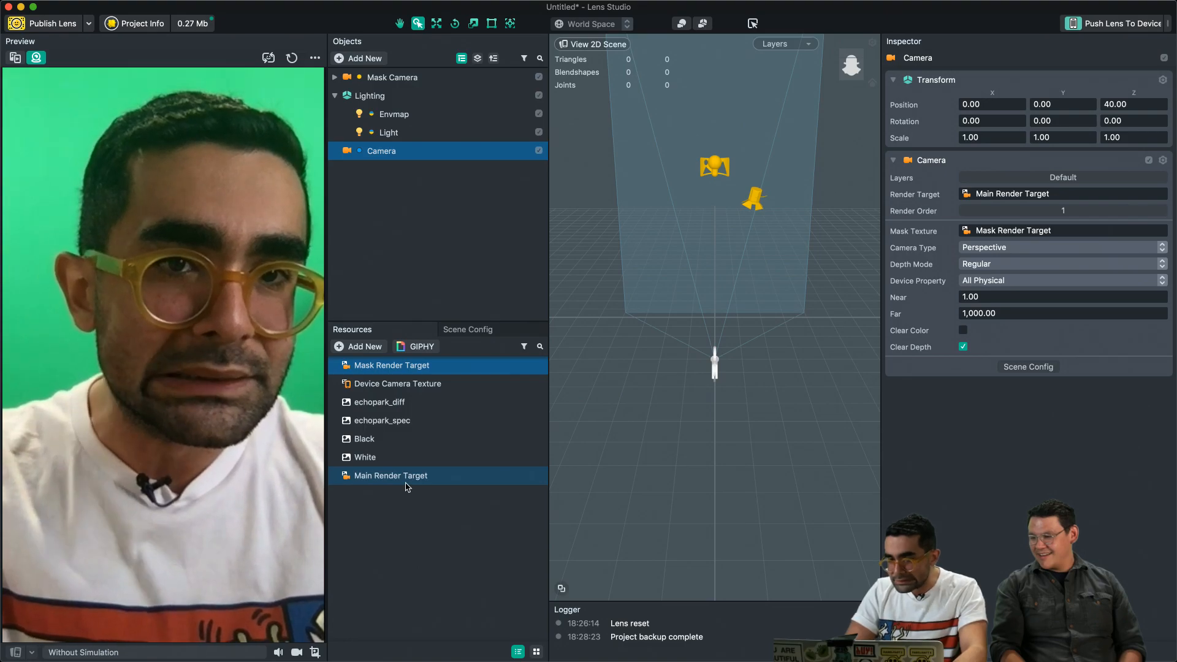
right_click(986, 232)
click(999, 238)
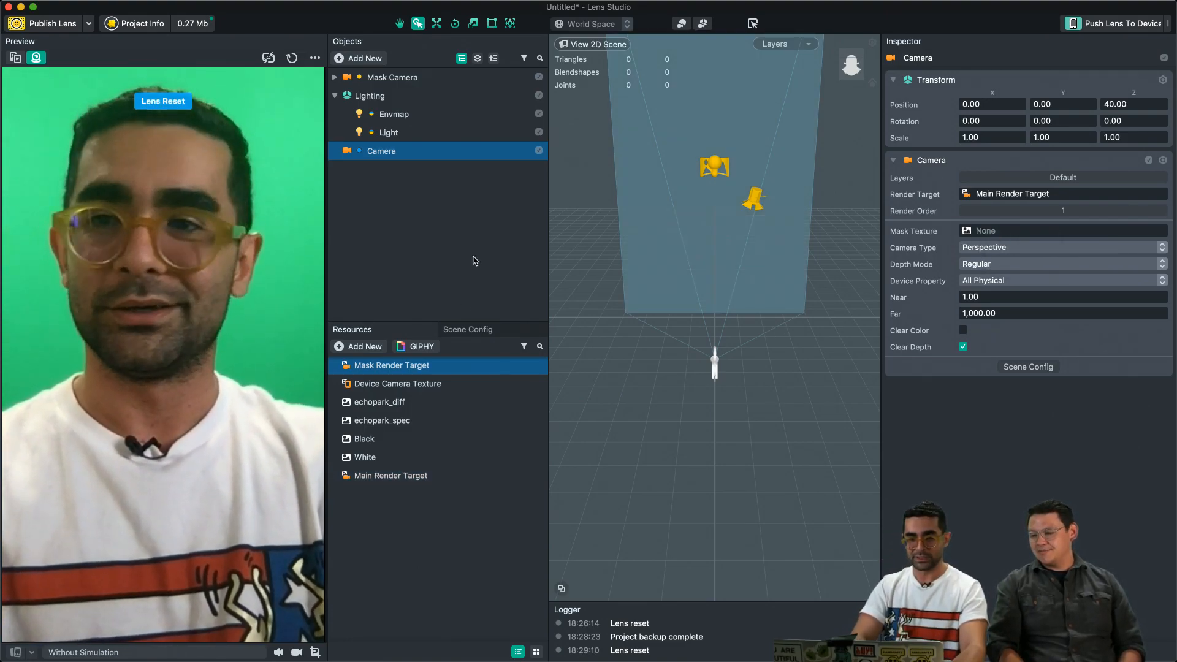
Step: Add a Head Binding under the new Camera and delete the child object that comes with it
click(364, 59)
text(hea)
key(Down)
key(Down)
key(Return)
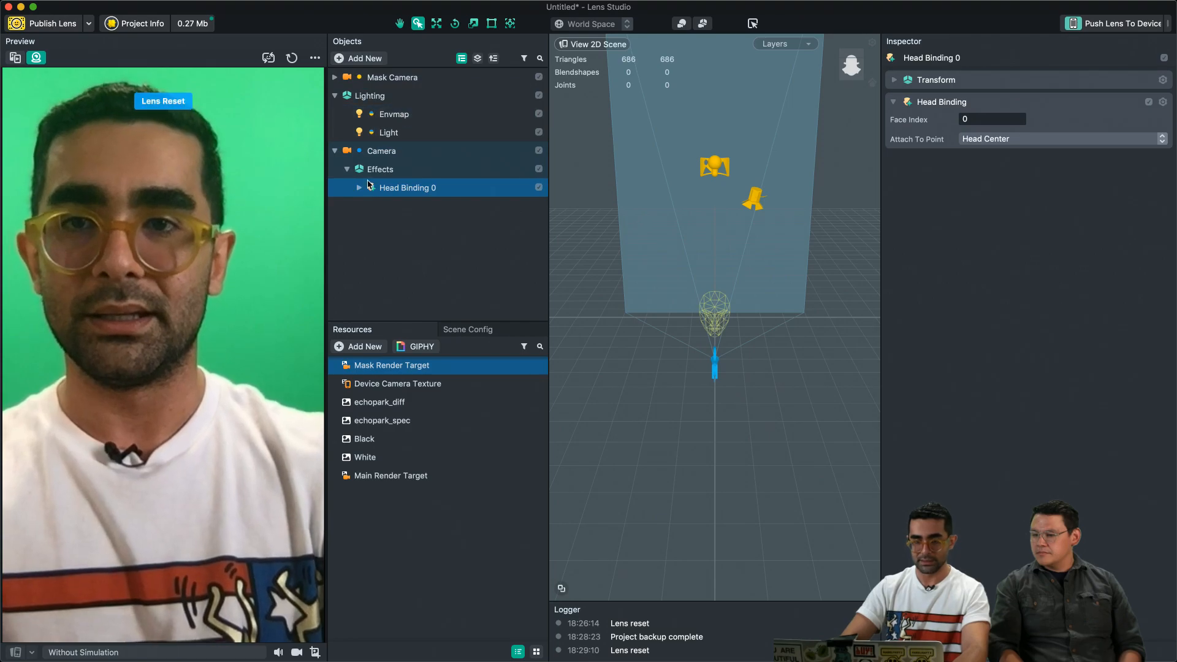
click(419, 206)
key(Delete)
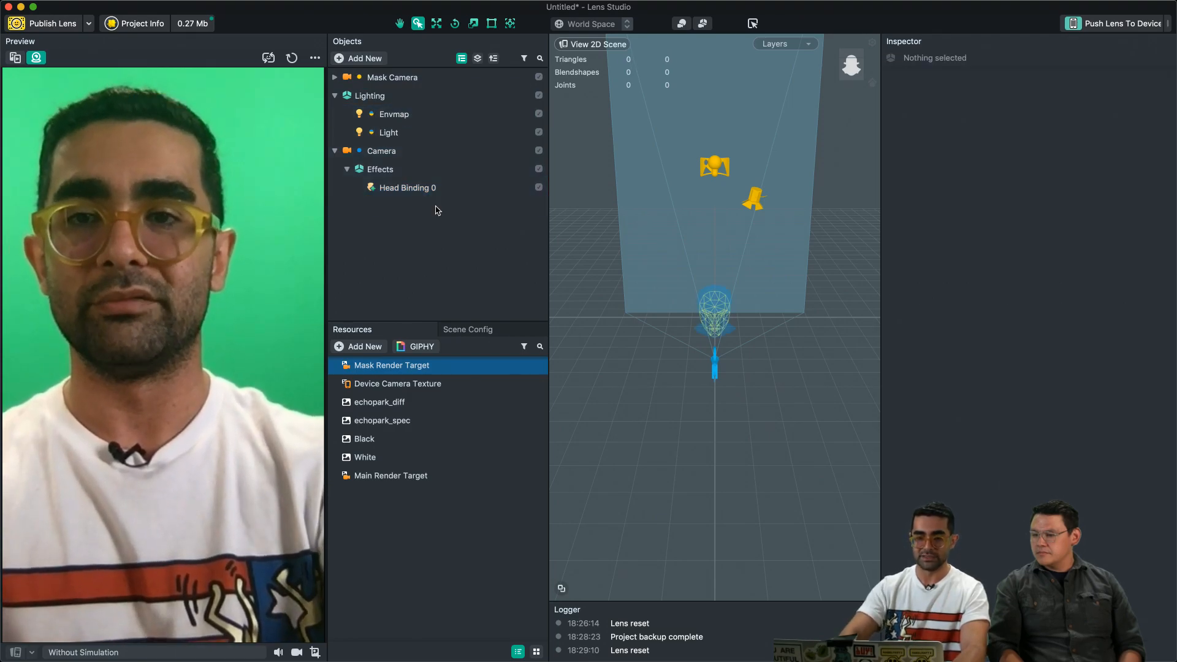
Step: Add a Sphere mesh as a child of Head Binding 0
click(396, 188)
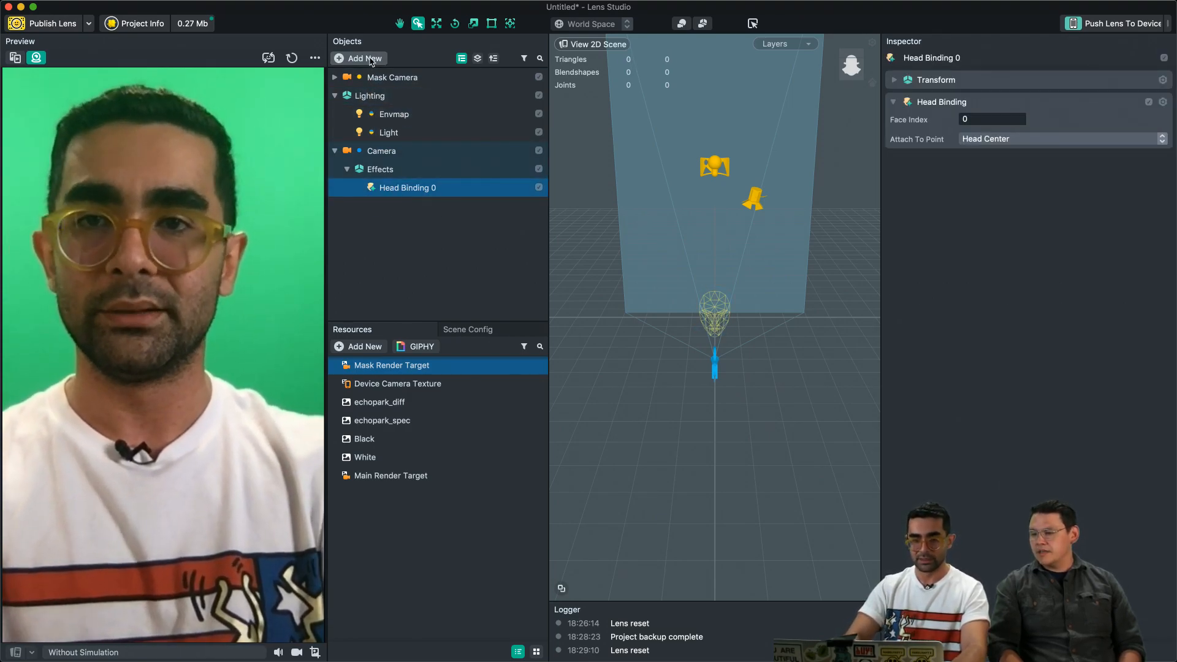
click(370, 60)
text(sphere)
key(Return)
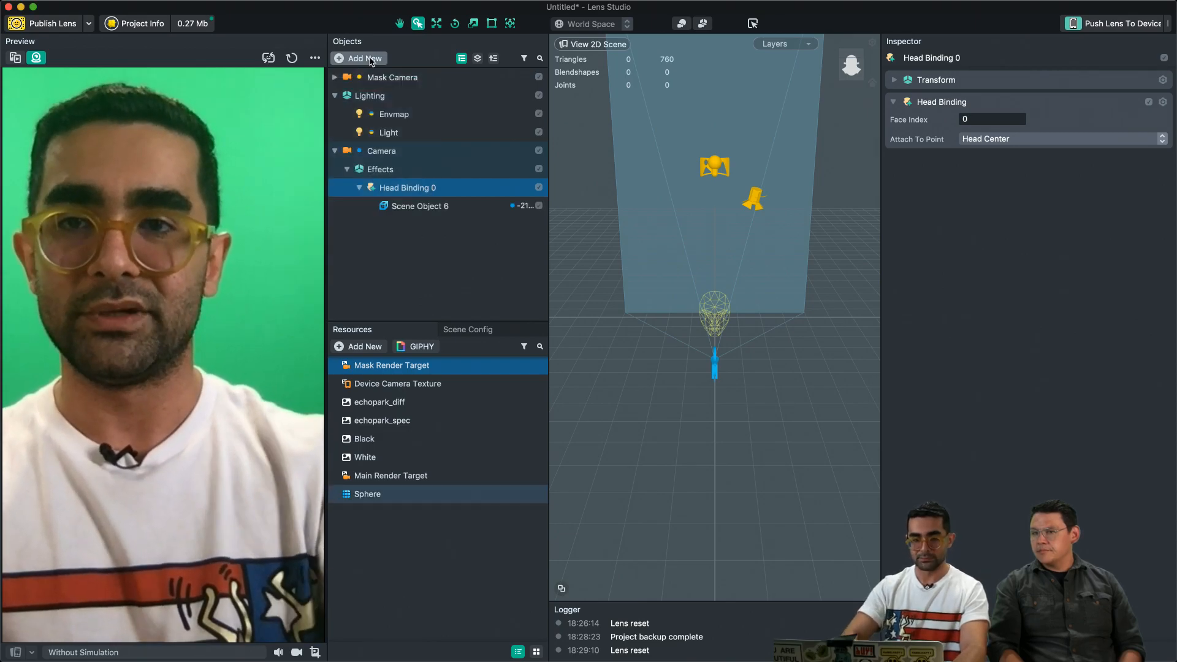
Step: Set the attachment point of Head Binding 0 to Mouth Center
click(405, 189)
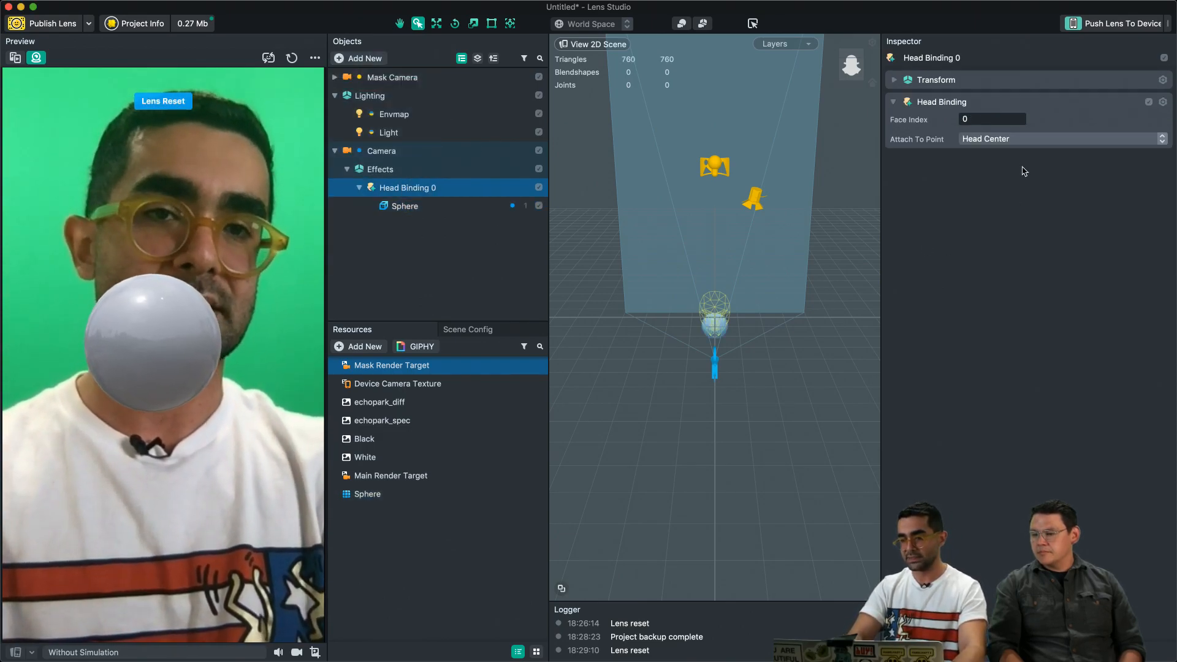
click(1013, 142)
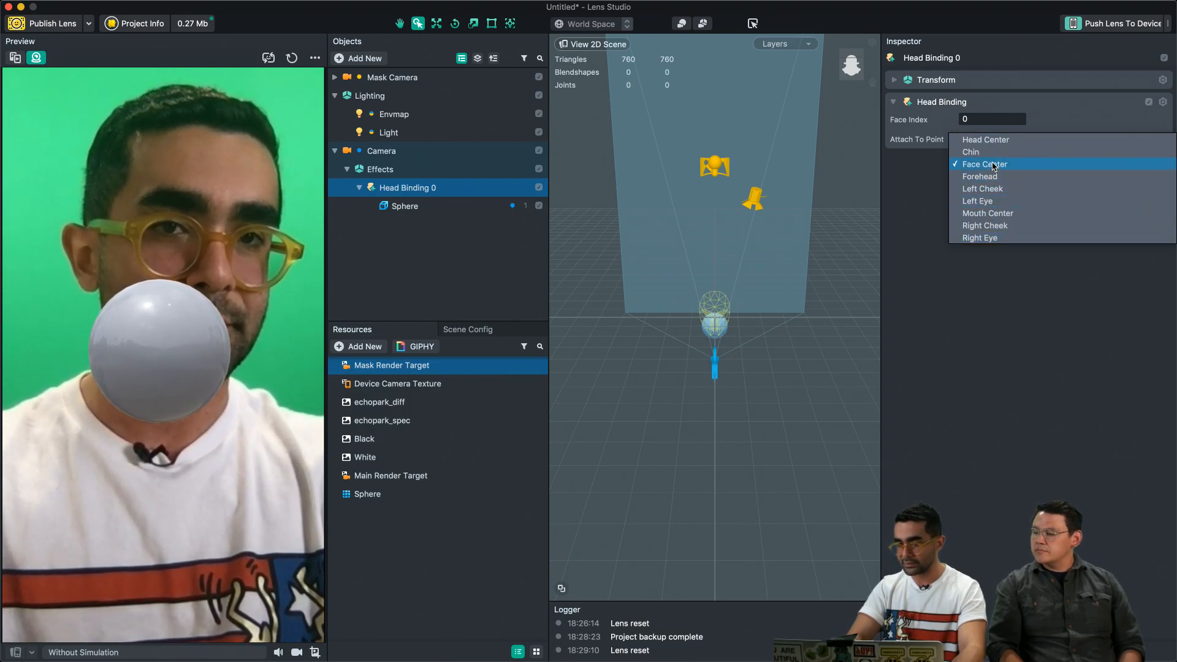
click(988, 214)
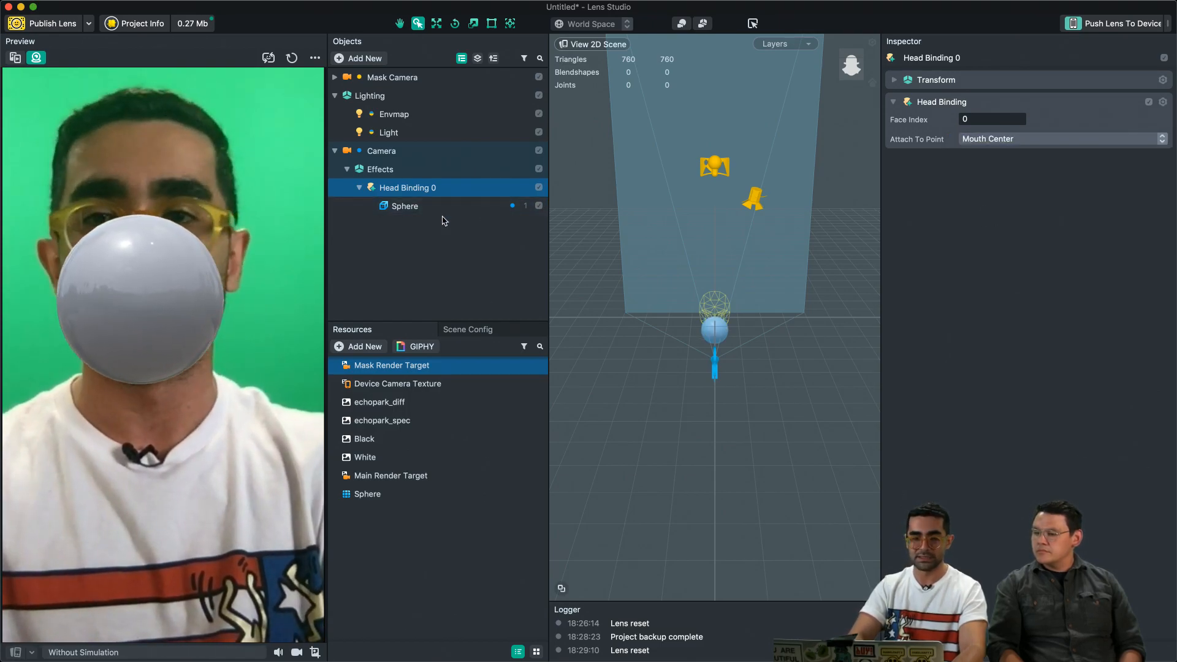
Step: Scale the Sphere uniformly to about 0.22 and move it back to a Z position of about -2.64
alt+drag(721, 315, 763, 310)
alt+scroll(764, 310, up, 10)
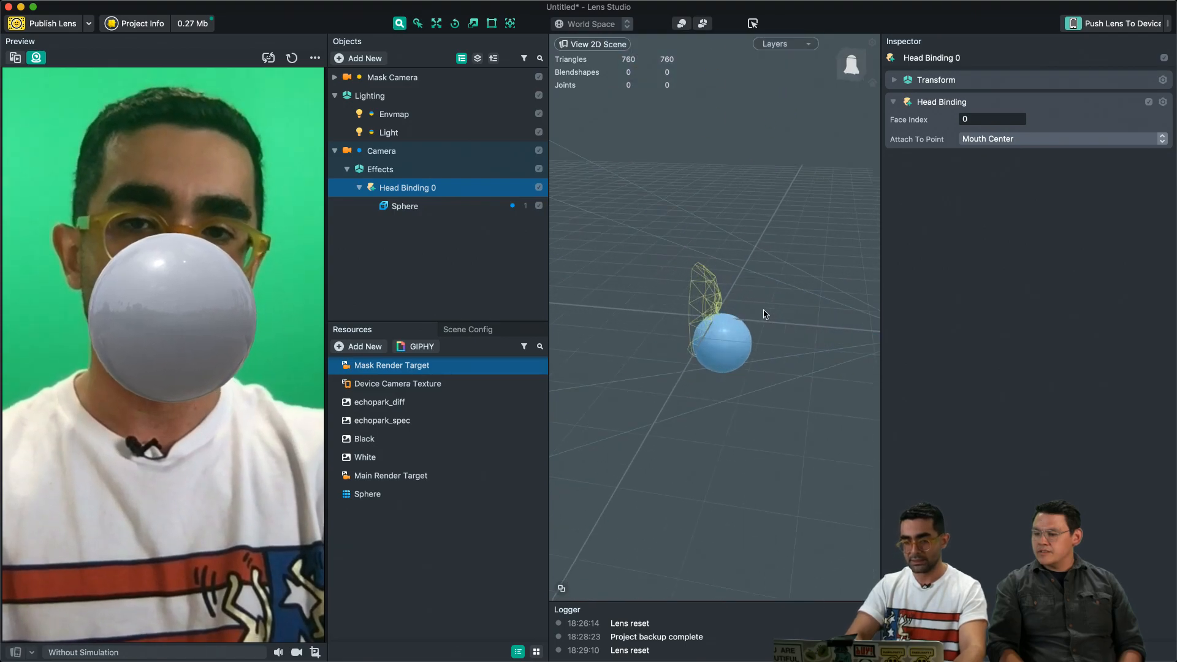
click(406, 205)
key(r)
drag(736, 374, 666, 375)
key(w)
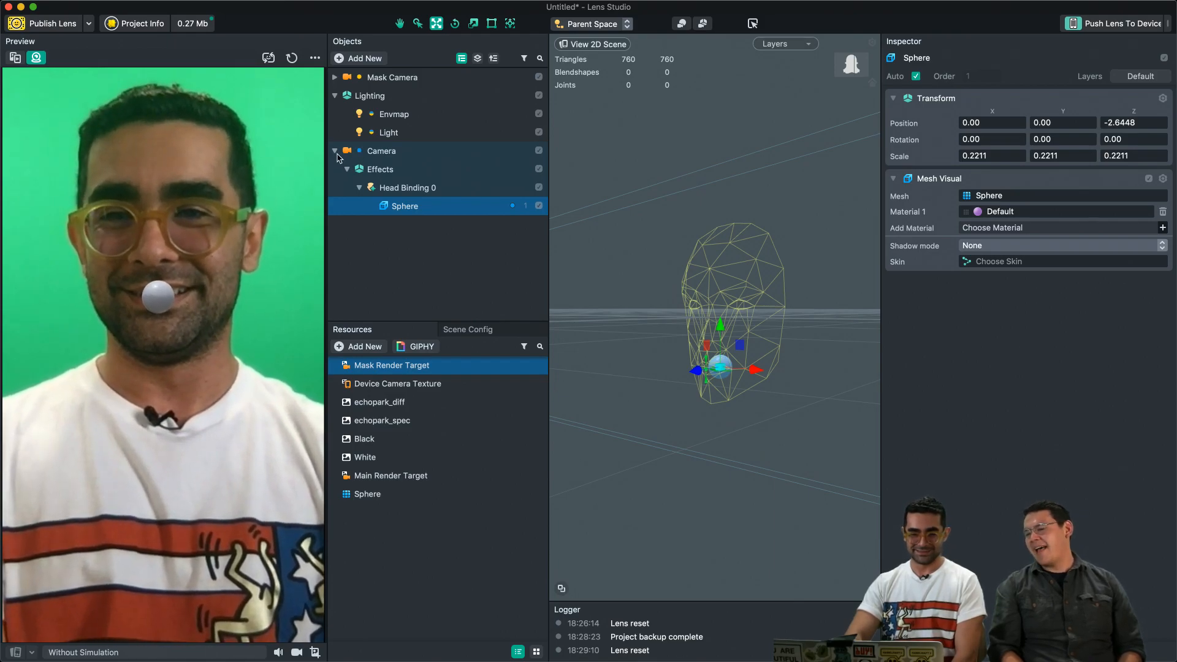
Step: Collapse the Lighting and Camera groups and add a Screen Image with its own Orthographic Camera
click(335, 95)
click(335, 114)
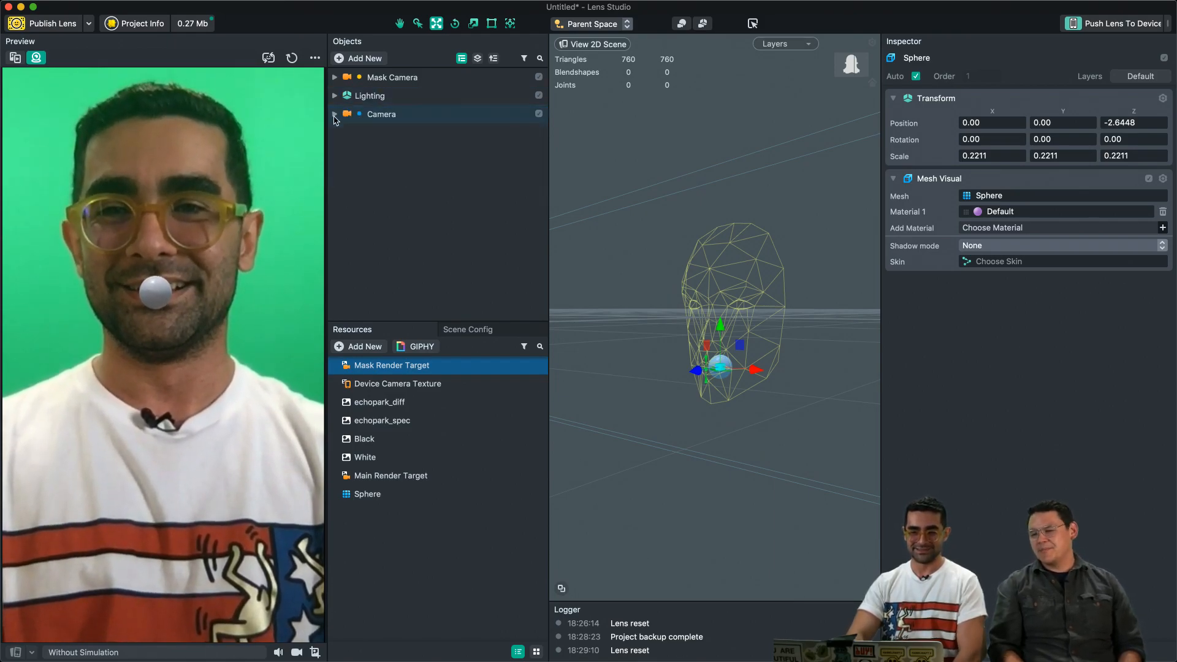
click(364, 59)
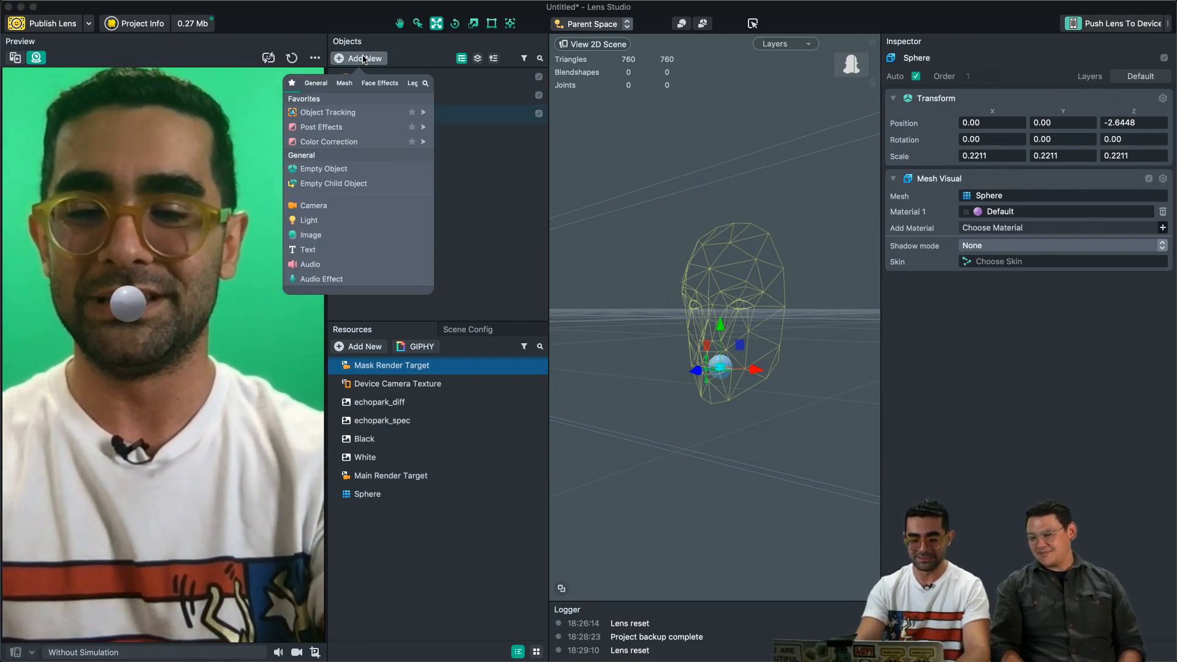
text(scre)
key(Up)
key(Return)
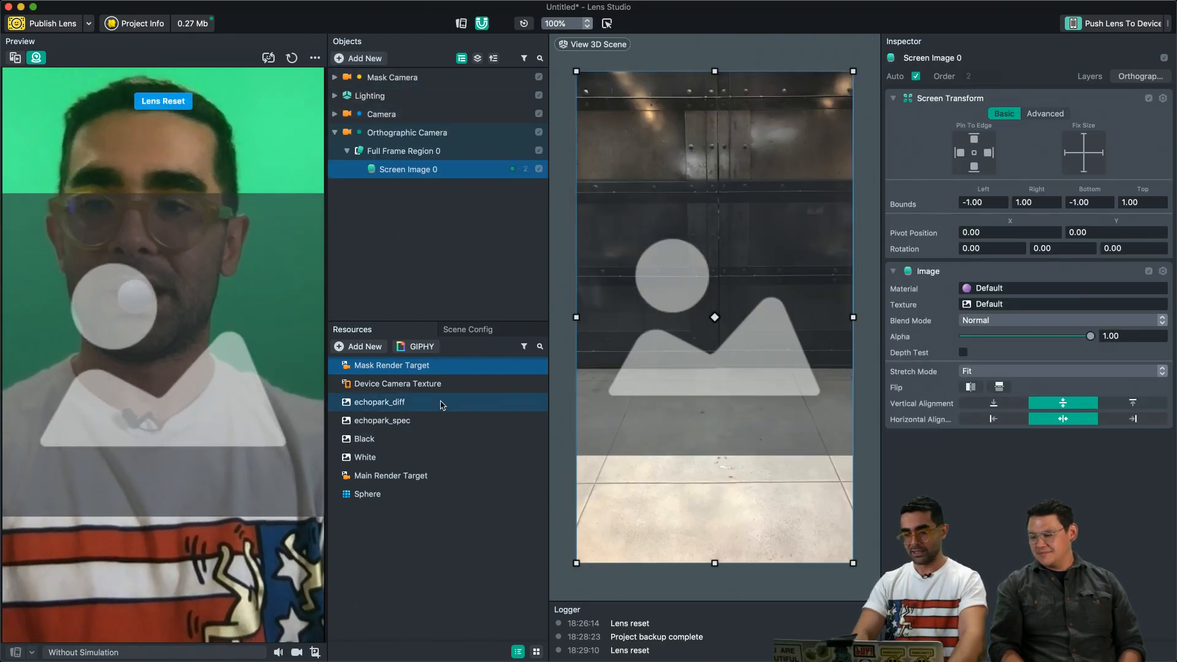
Step: Create an Unlit material and assign it as the material of Screen Image 0
right_click(410, 555)
click(432, 559)
text(un)
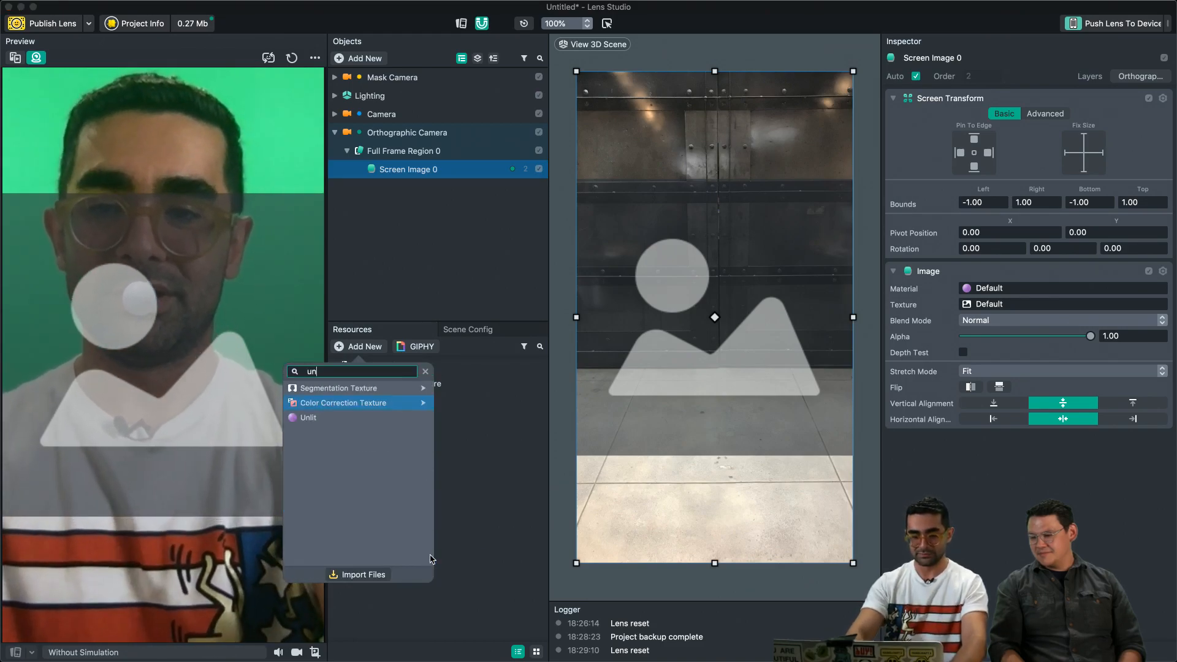
click(319, 418)
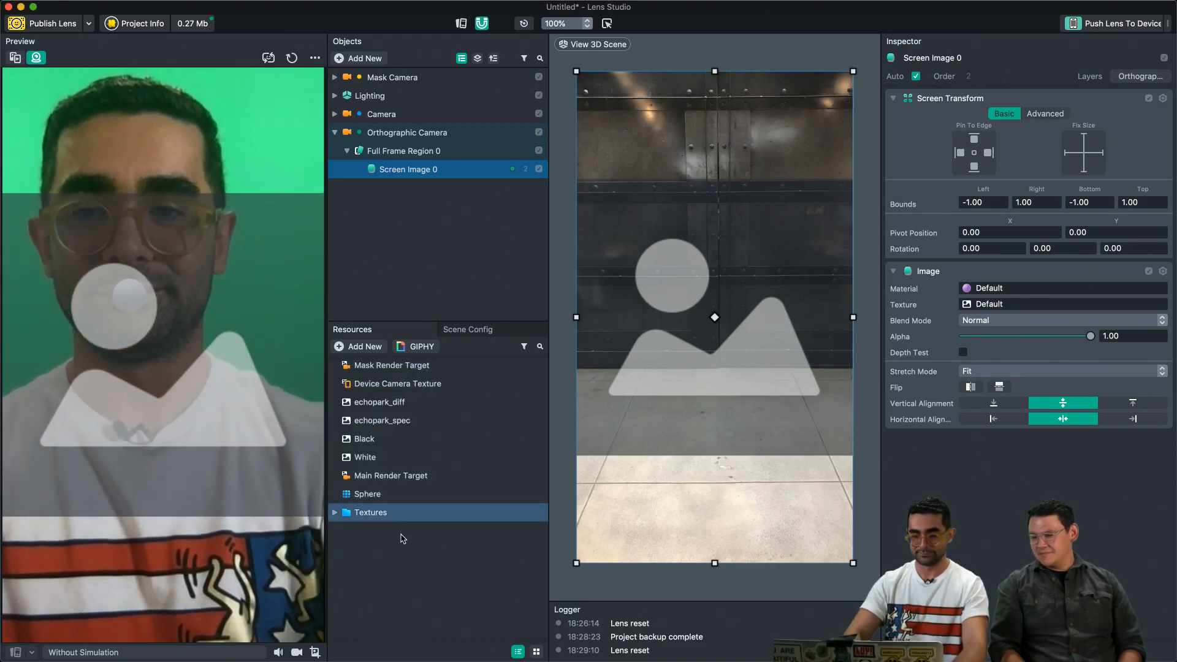
drag(363, 534, 1000, 288)
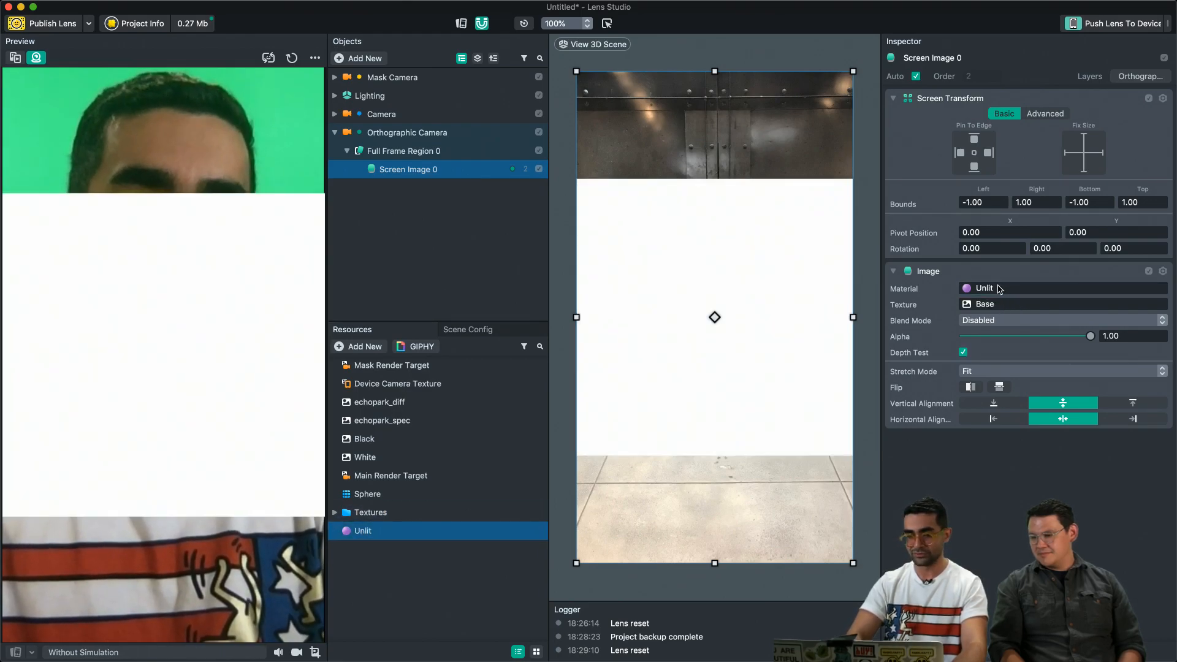
Step: Set the Unlit material's blend mode to Normal and enable its Opacity Texture
click(385, 531)
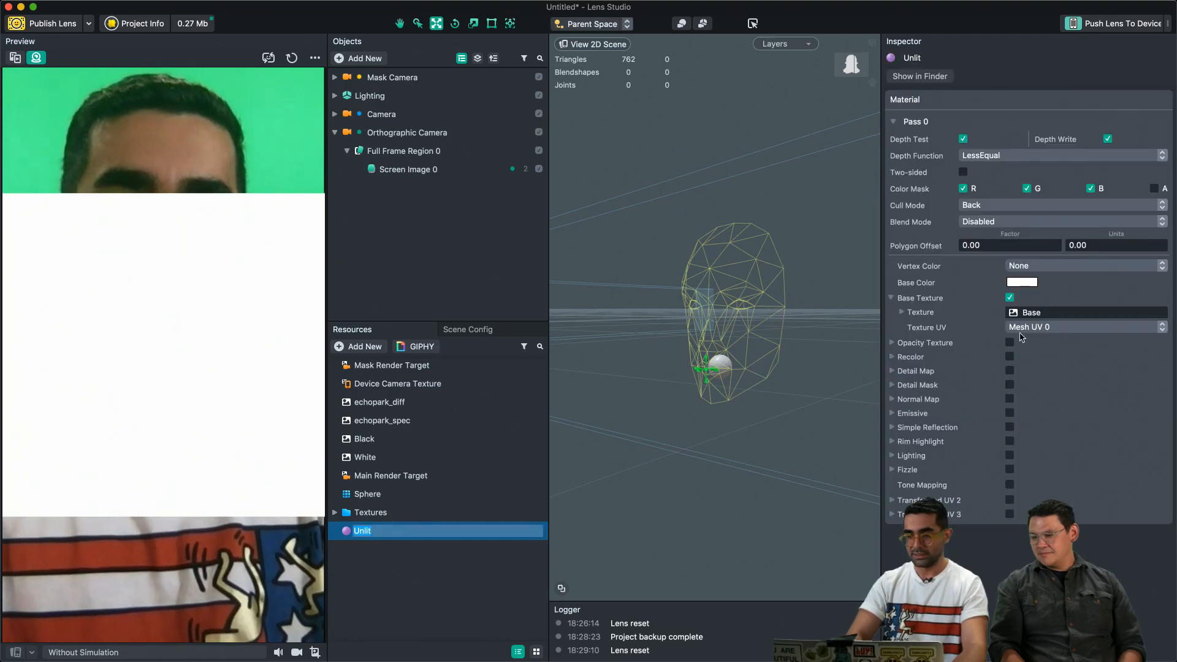
click(992, 221)
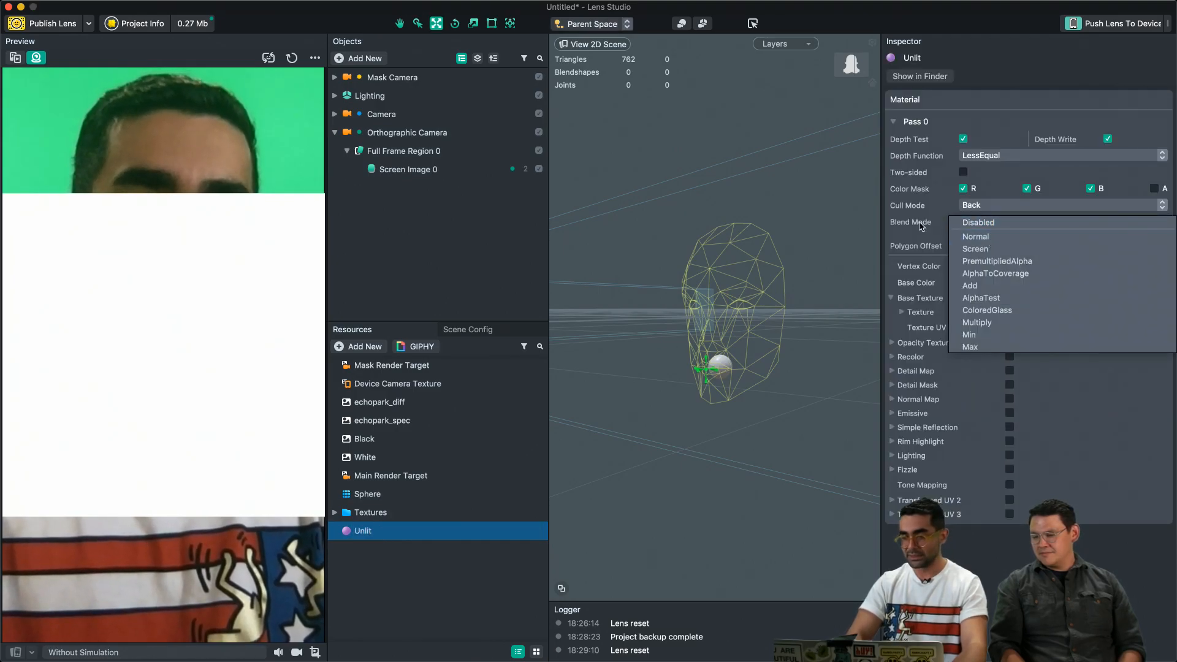
click(980, 237)
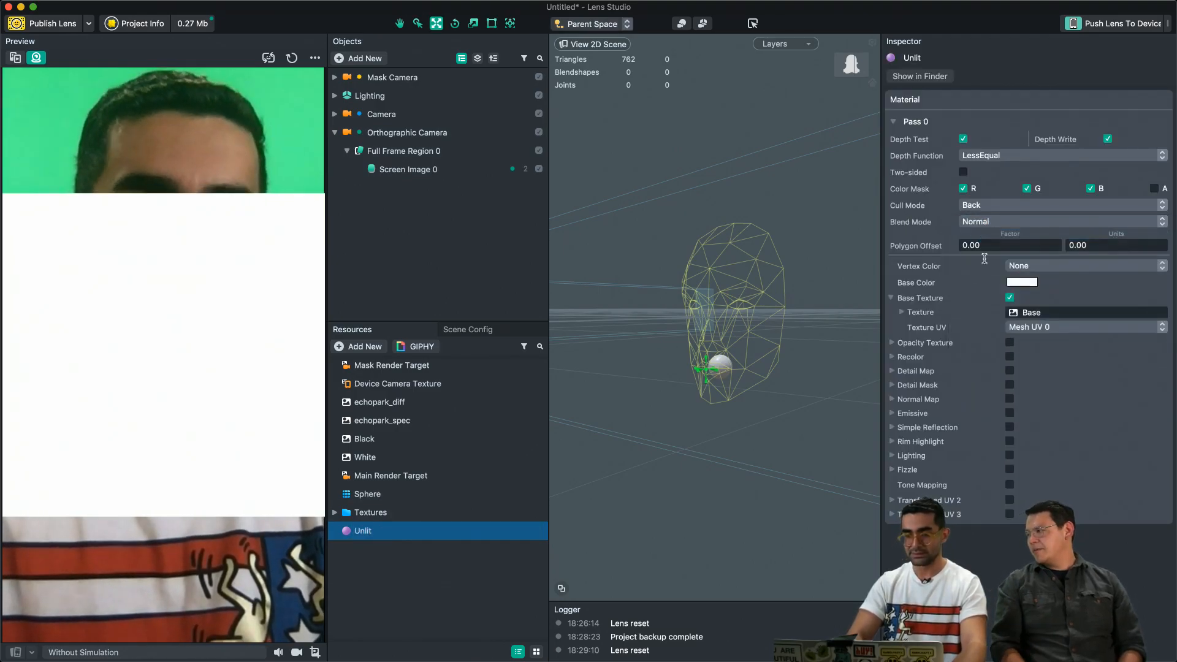
click(1010, 343)
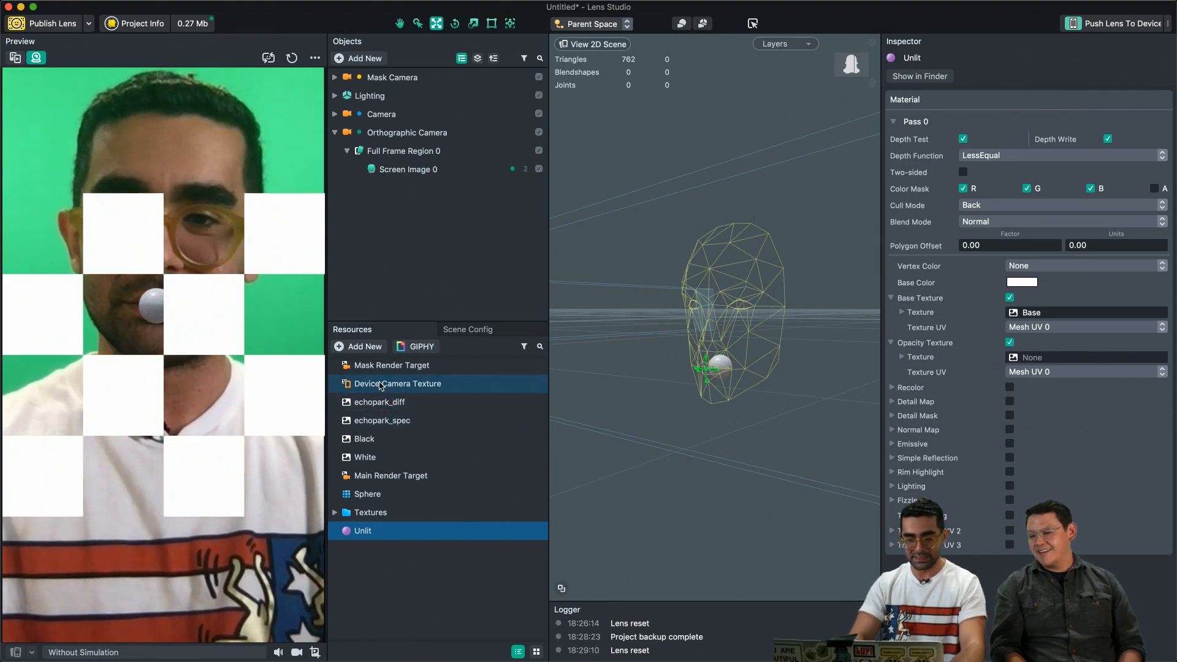
Step: Assign Device Camera Texture as the Unlit material's base texture and Mask Render Target as its opacity texture
drag(367, 387, 1176, 278)
drag(1045, 315, 1044, 315)
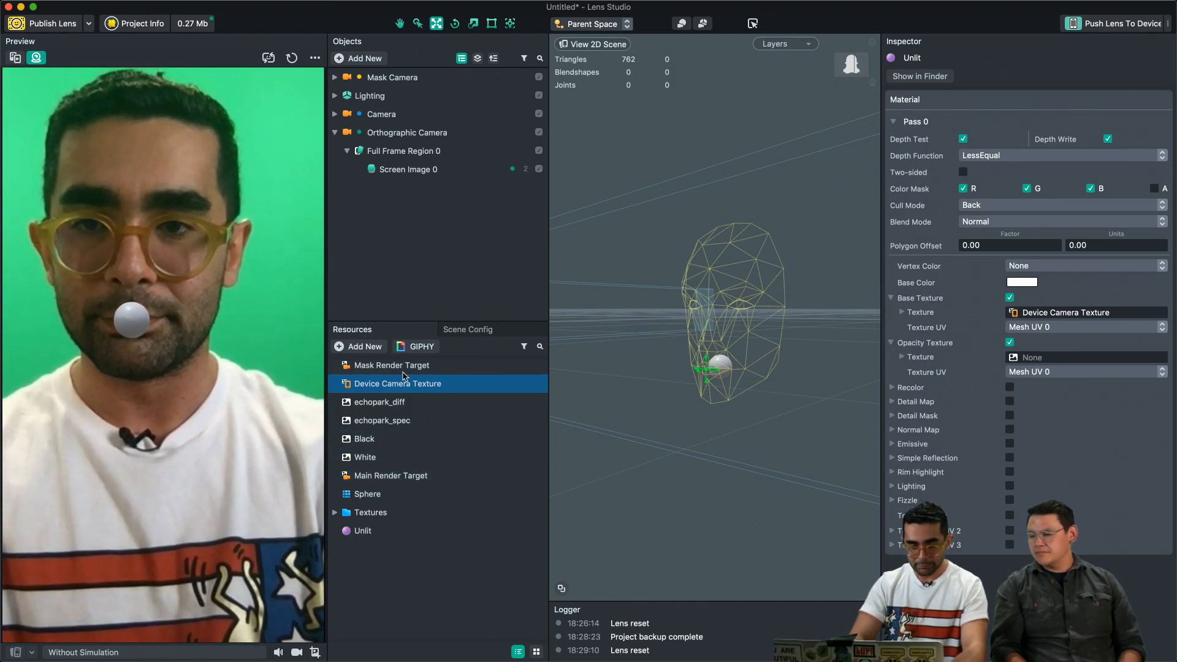
drag(399, 367, 864, 364)
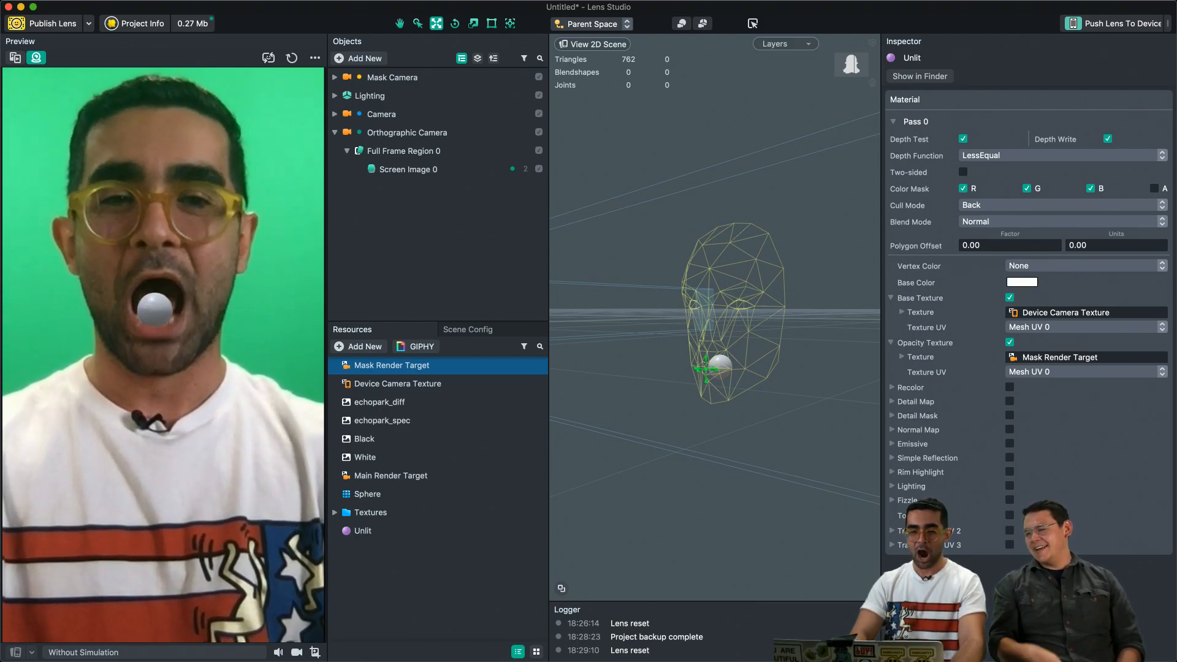
click(1010, 531)
click(1010, 531)
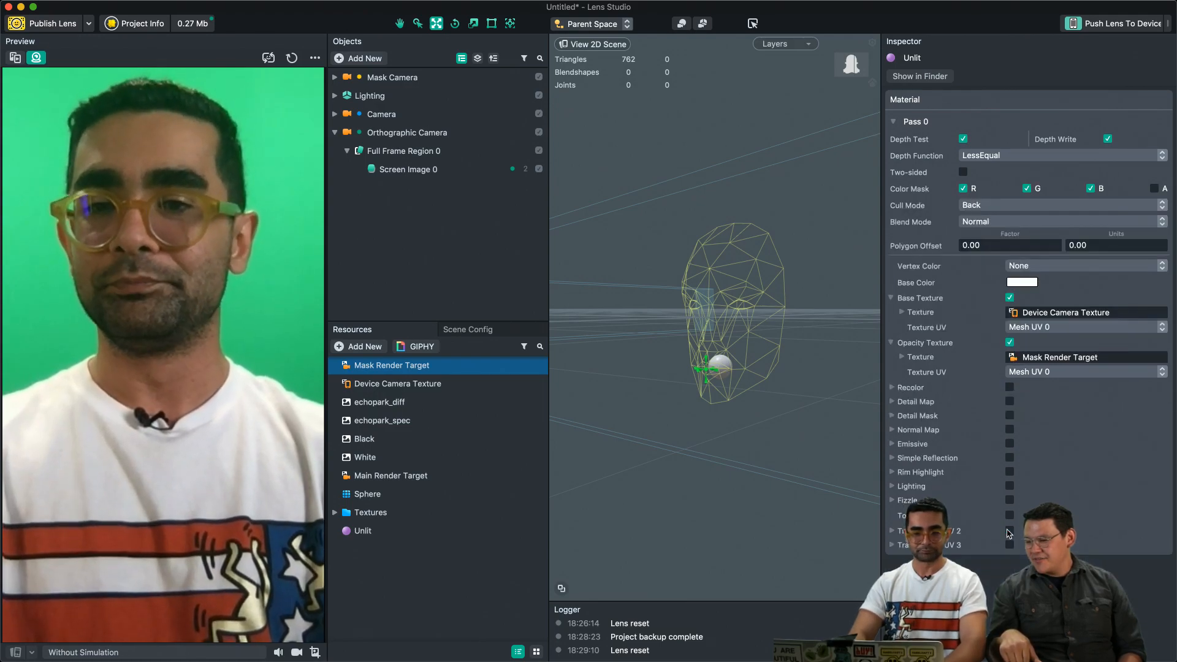
Step: Review the image settings of Screen Image 0 and the render order of the cameras in the scene configuration
click(407, 170)
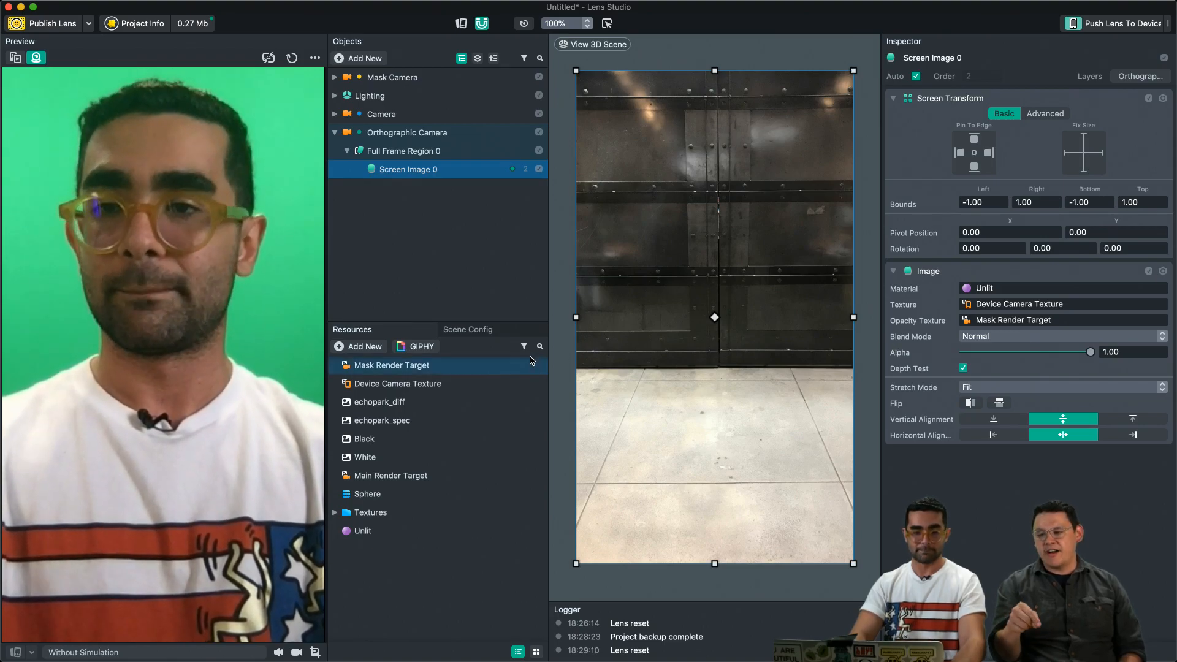
click(485, 331)
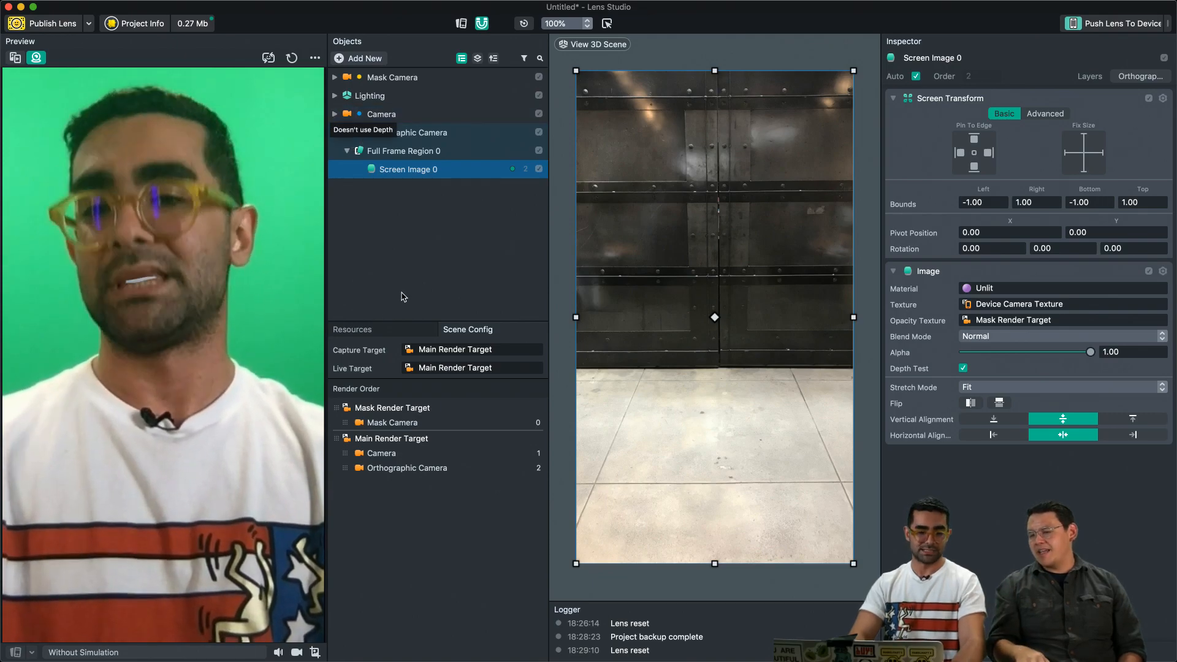
click(370, 331)
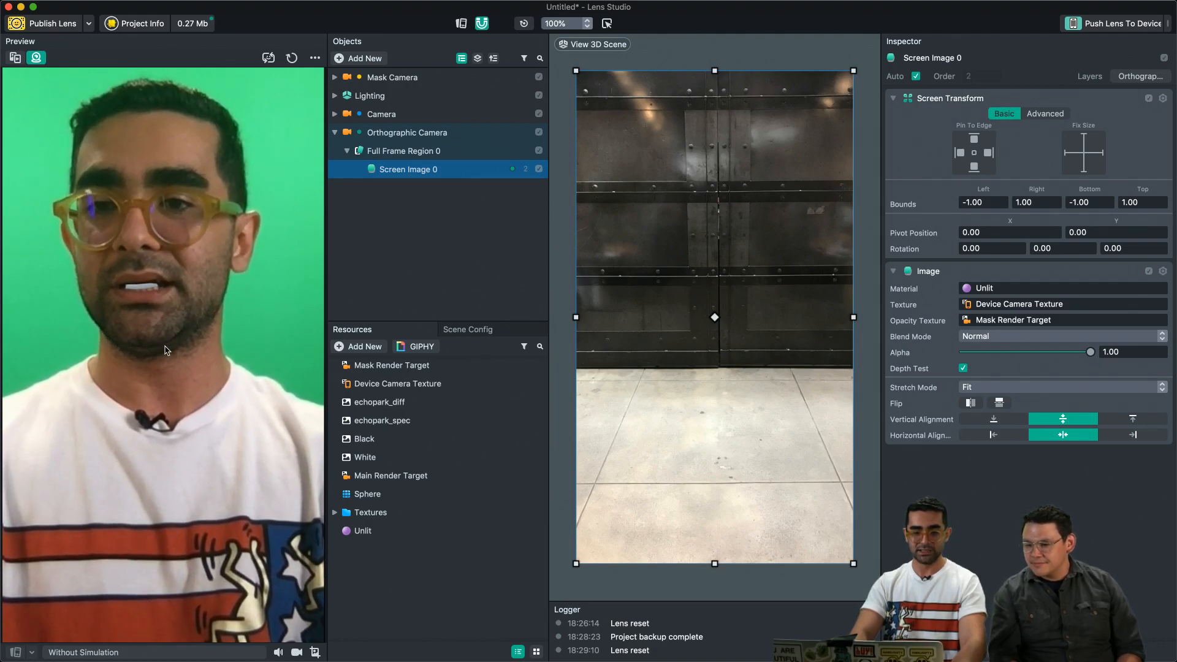
Step: Enable Transformed UV 2 with the screen option on the Unlit material, and use it for both the base and opacity textures
click(363, 531)
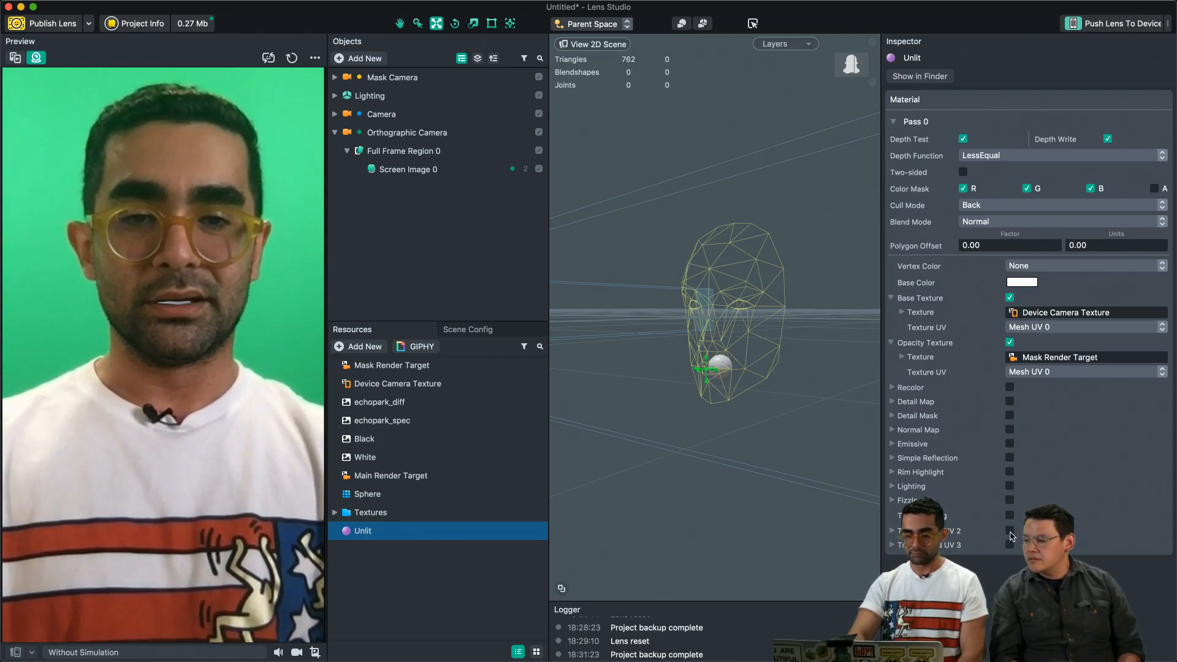
click(1010, 532)
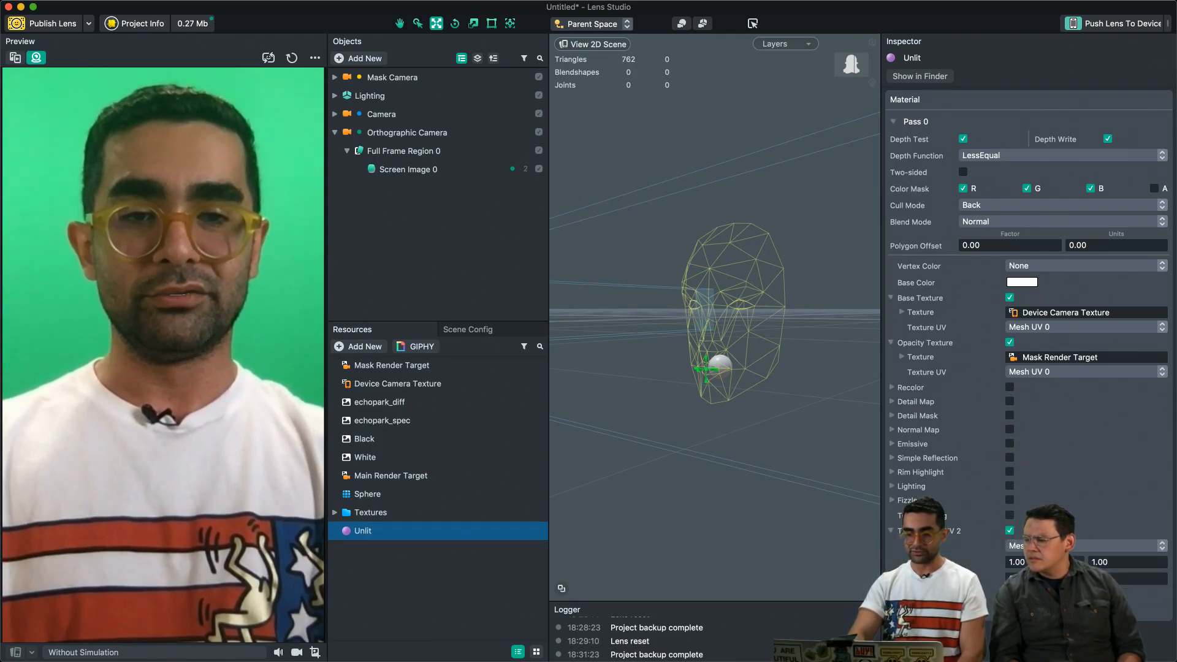
click(1044, 547)
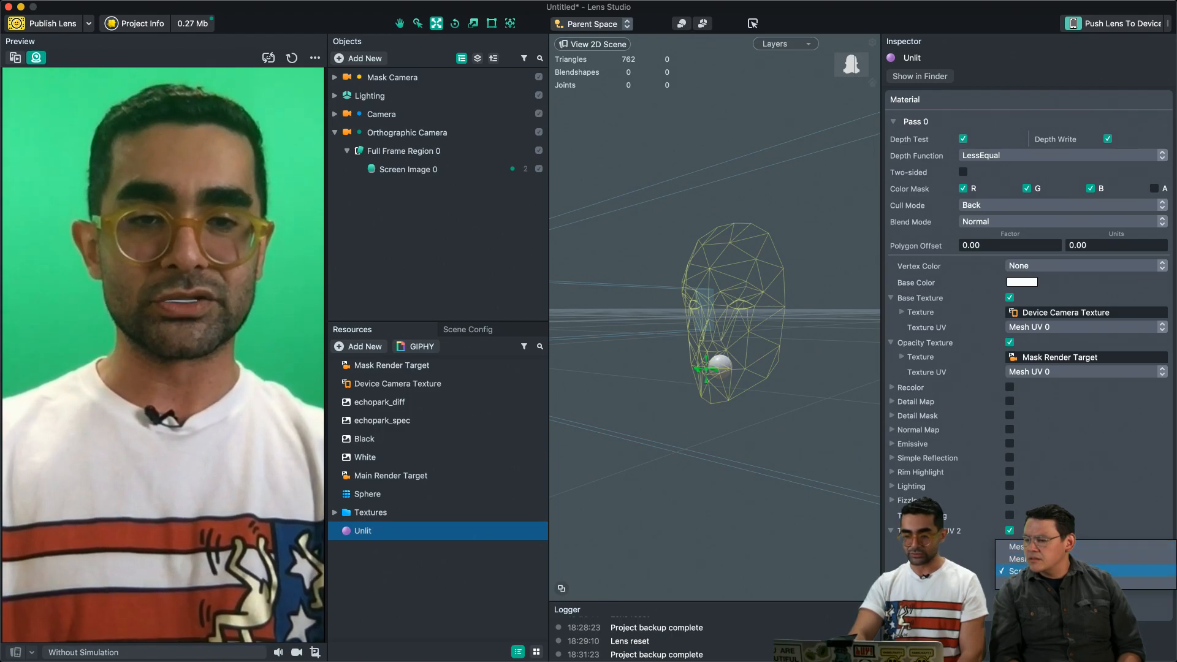
click(1044, 571)
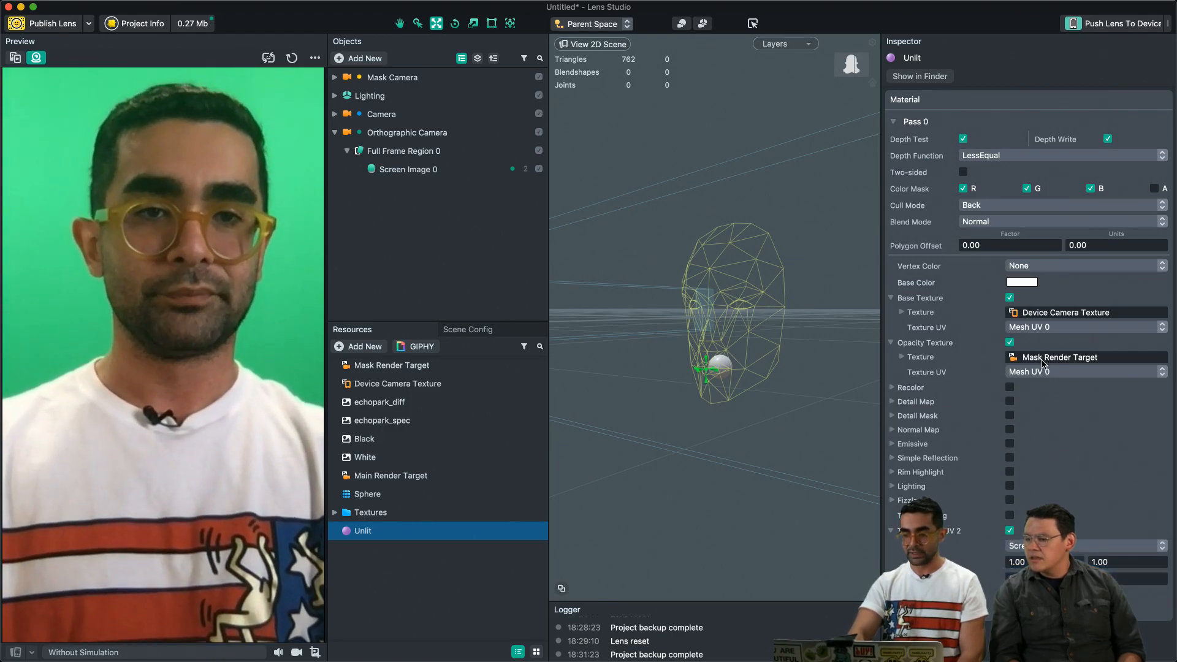
click(1036, 373)
click(1040, 398)
click(1052, 331)
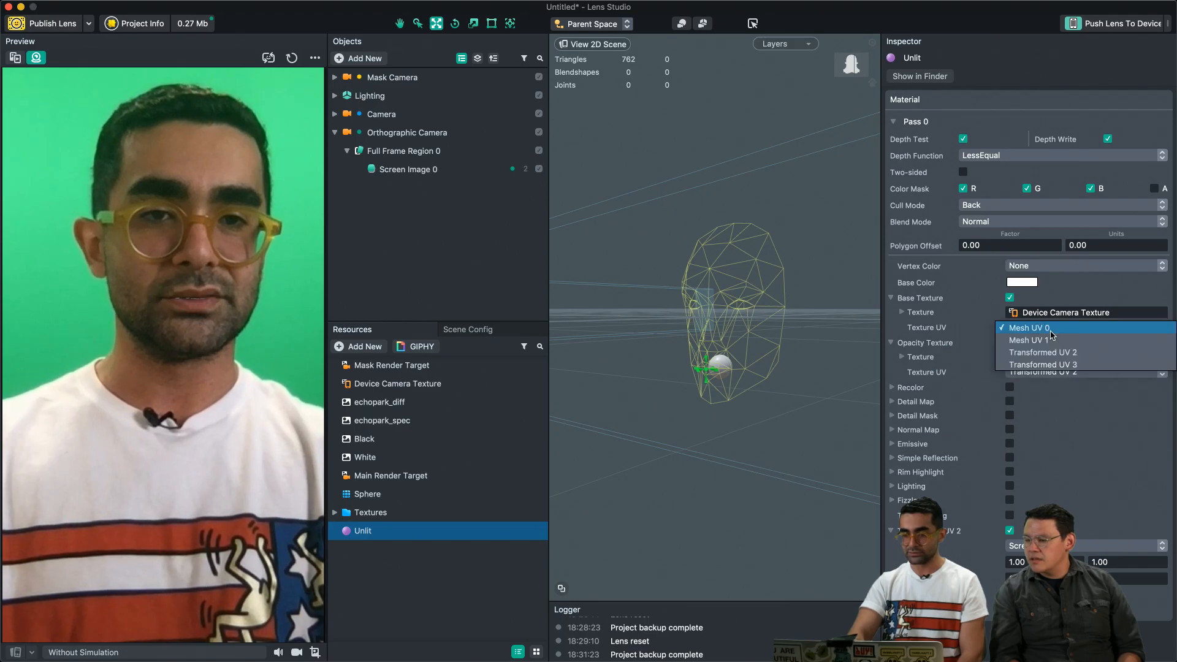
click(1051, 354)
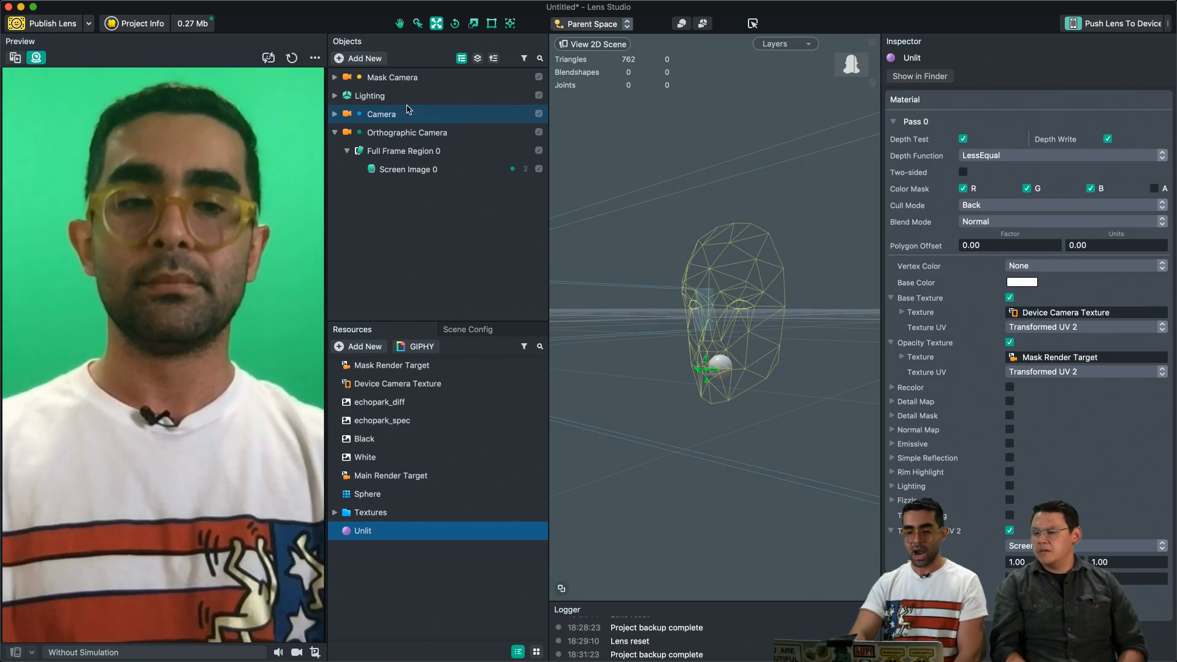
Step: Try the Use Orig. Face option on Face Mask 1 with original face index 1 and 0, and turn it back off
click(399, 170)
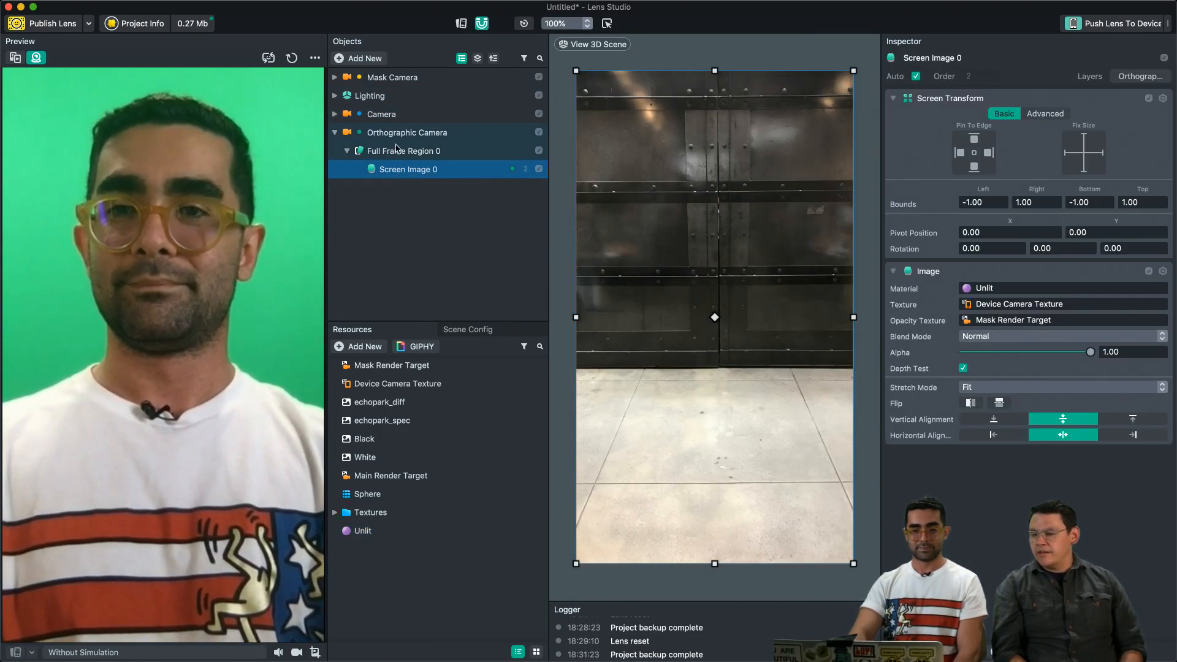
click(335, 115)
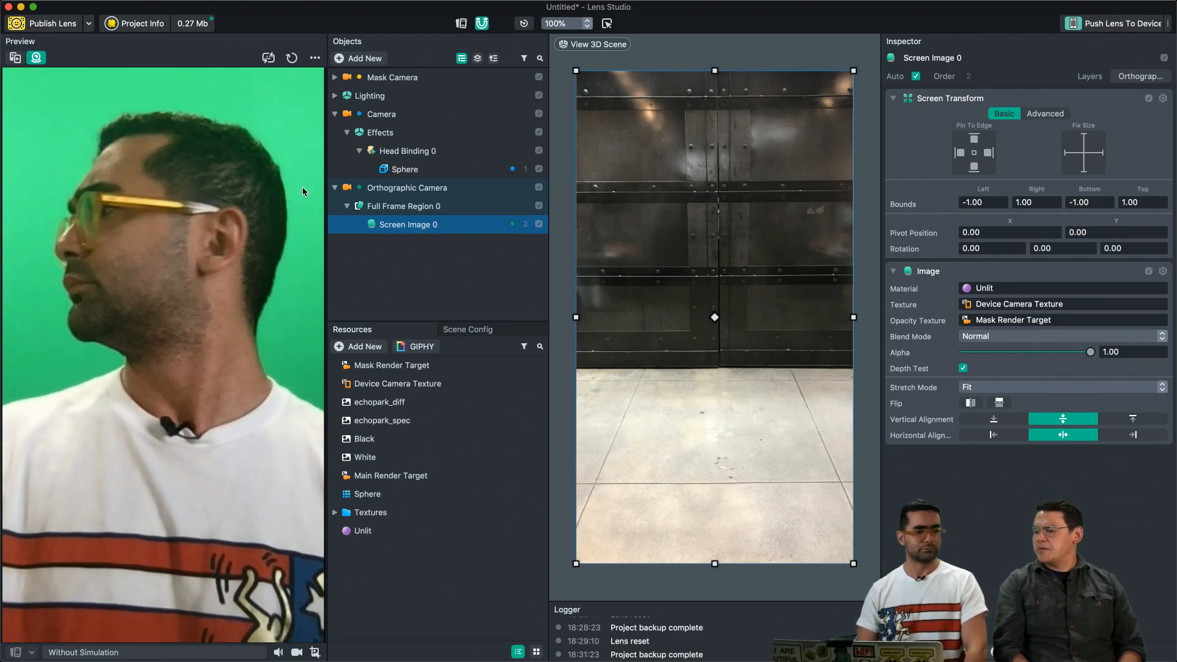
click(365, 58)
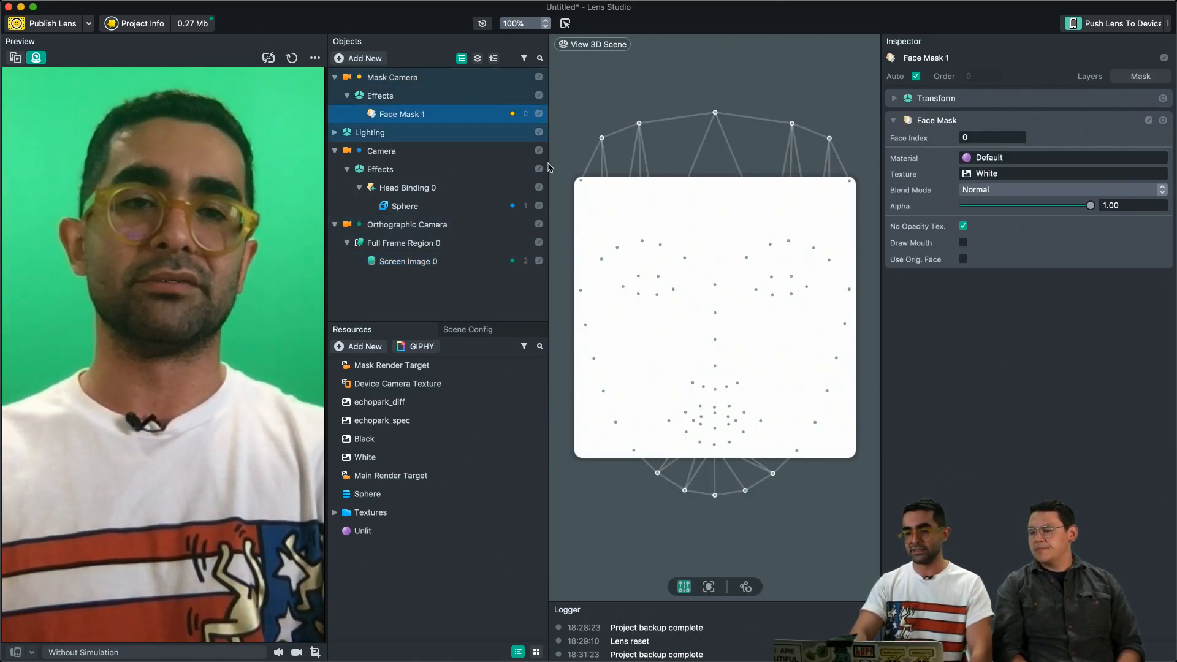
click(962, 260)
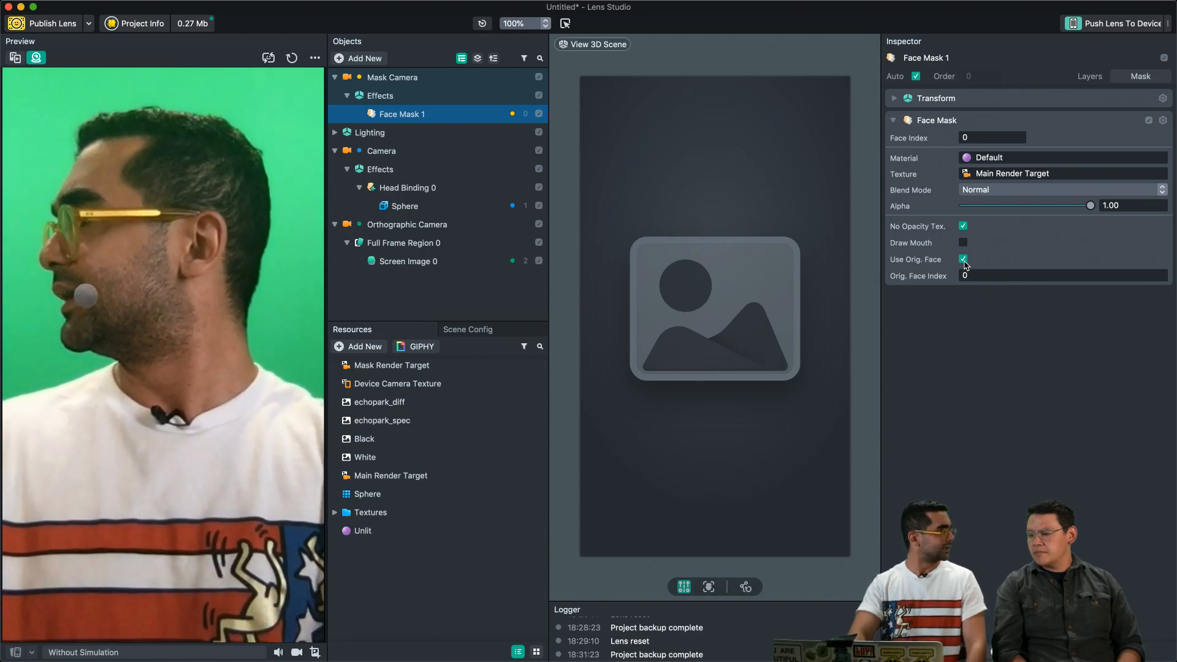
click(963, 260)
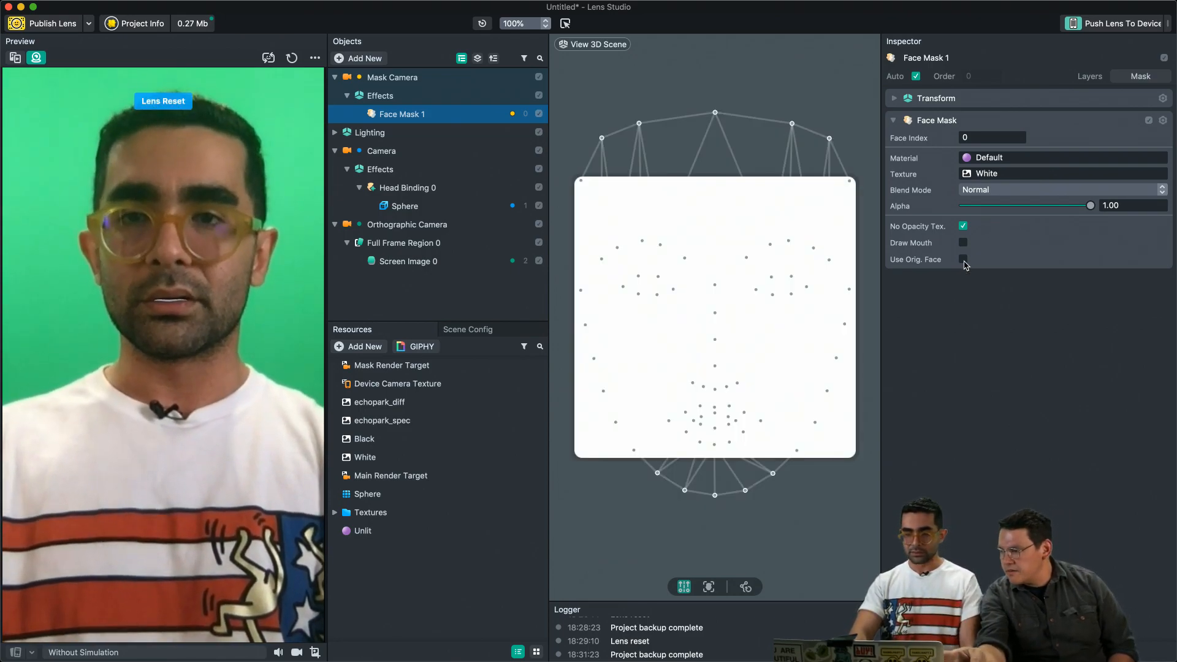
click(964, 260)
click(972, 276)
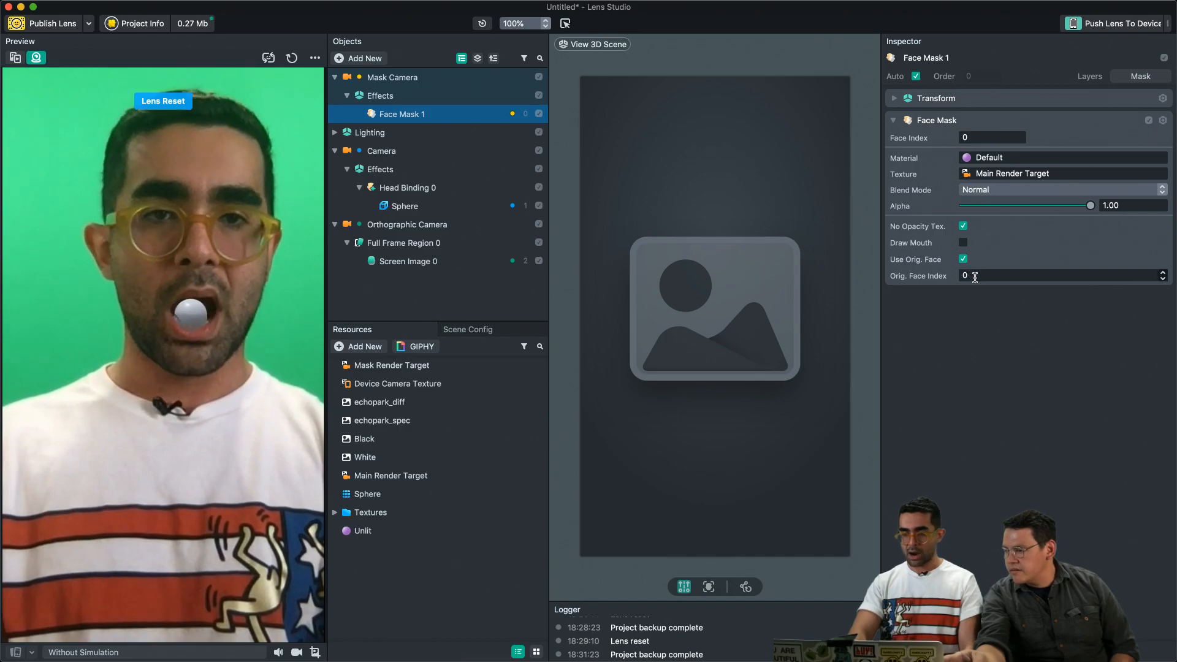
text(1)
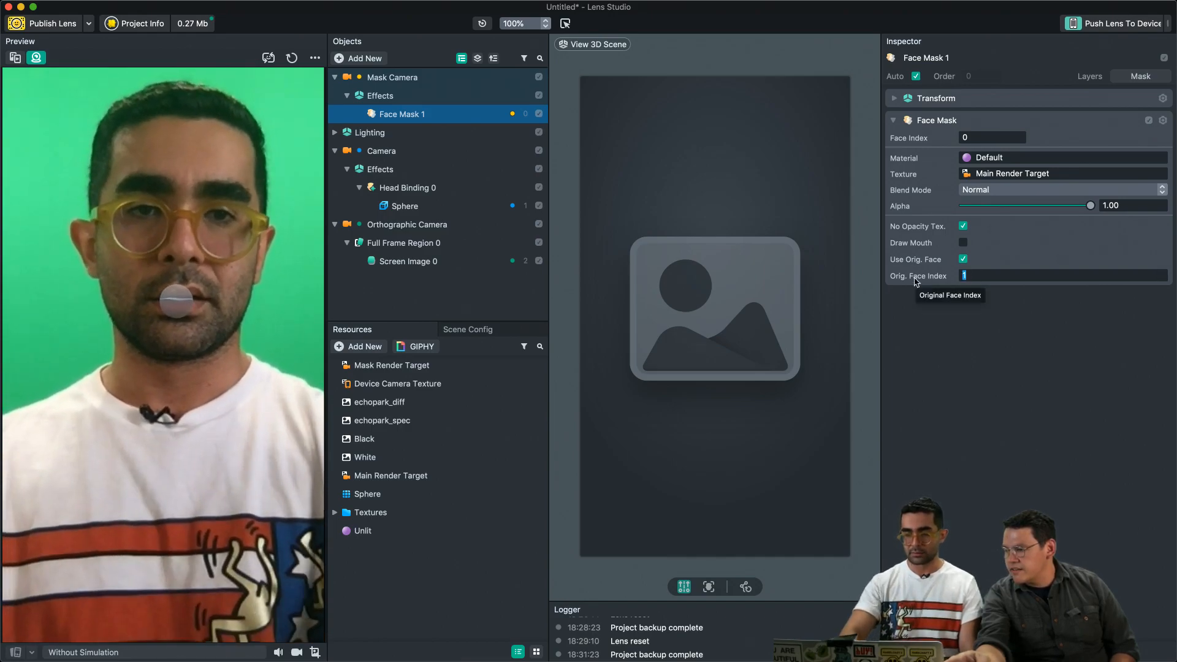
text(0)
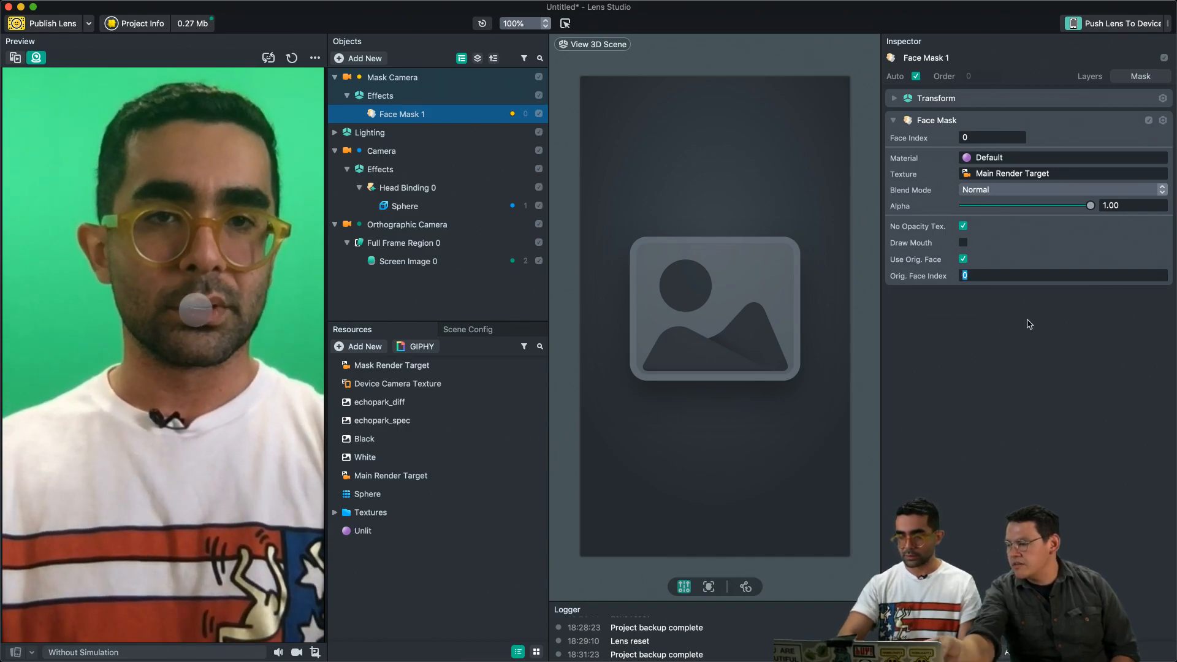
click(966, 274)
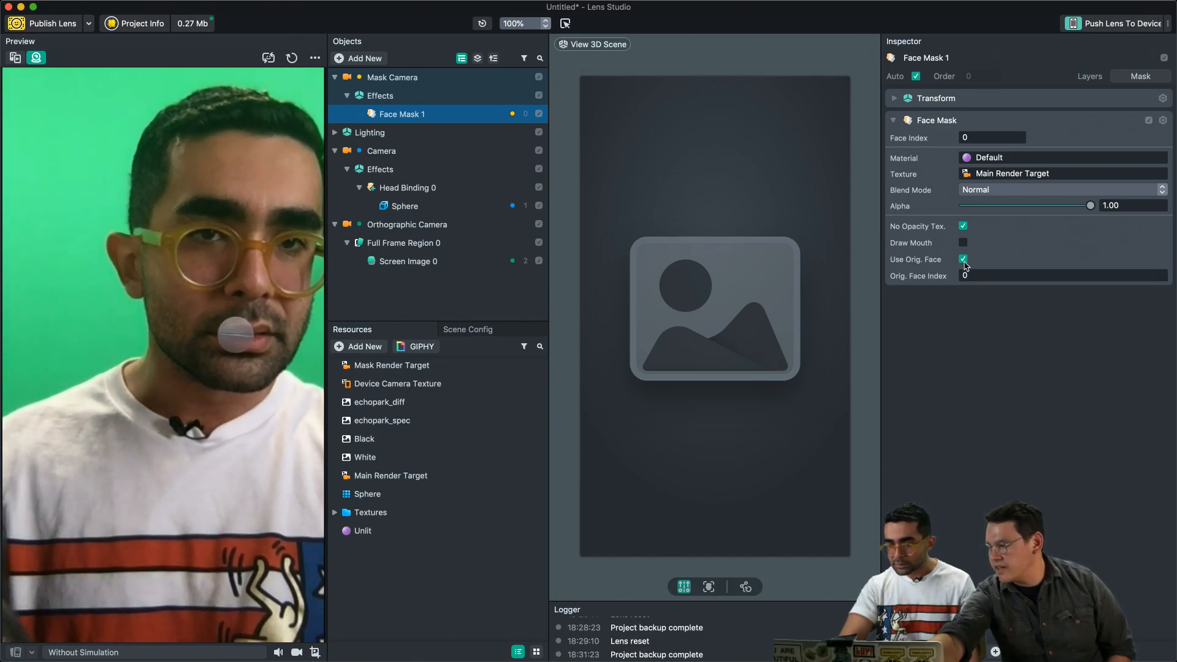
click(963, 259)
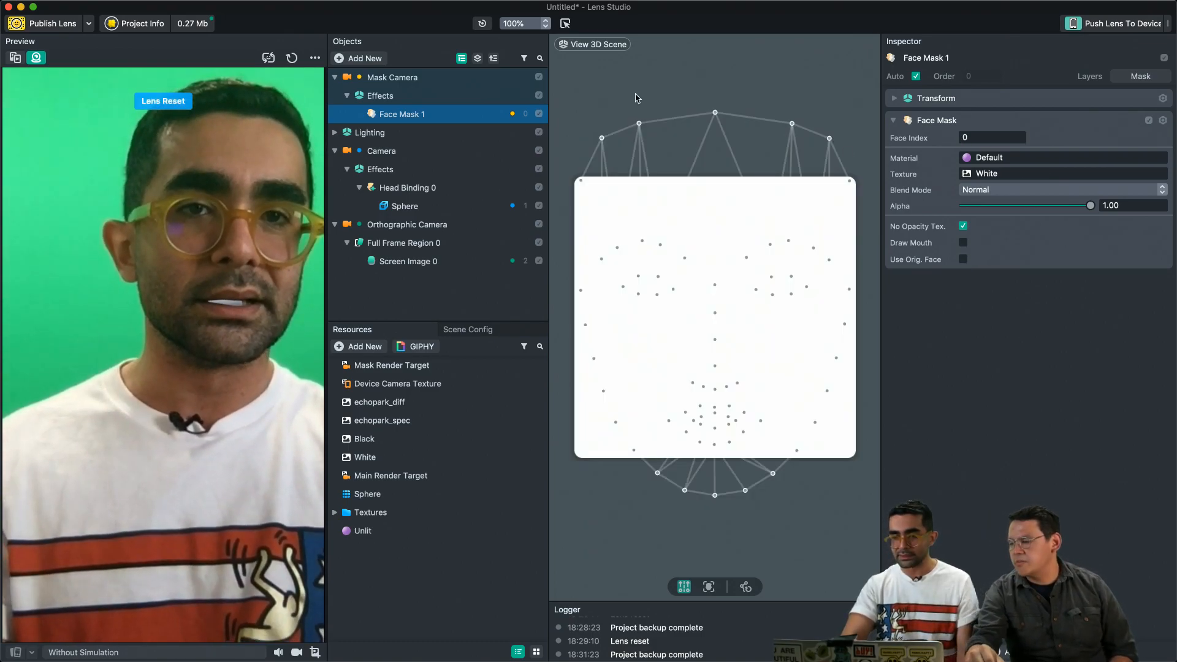
Step: Duplicate Face Mask 1 under the Mask Camera and set the copy's face index to 1
click(417, 97)
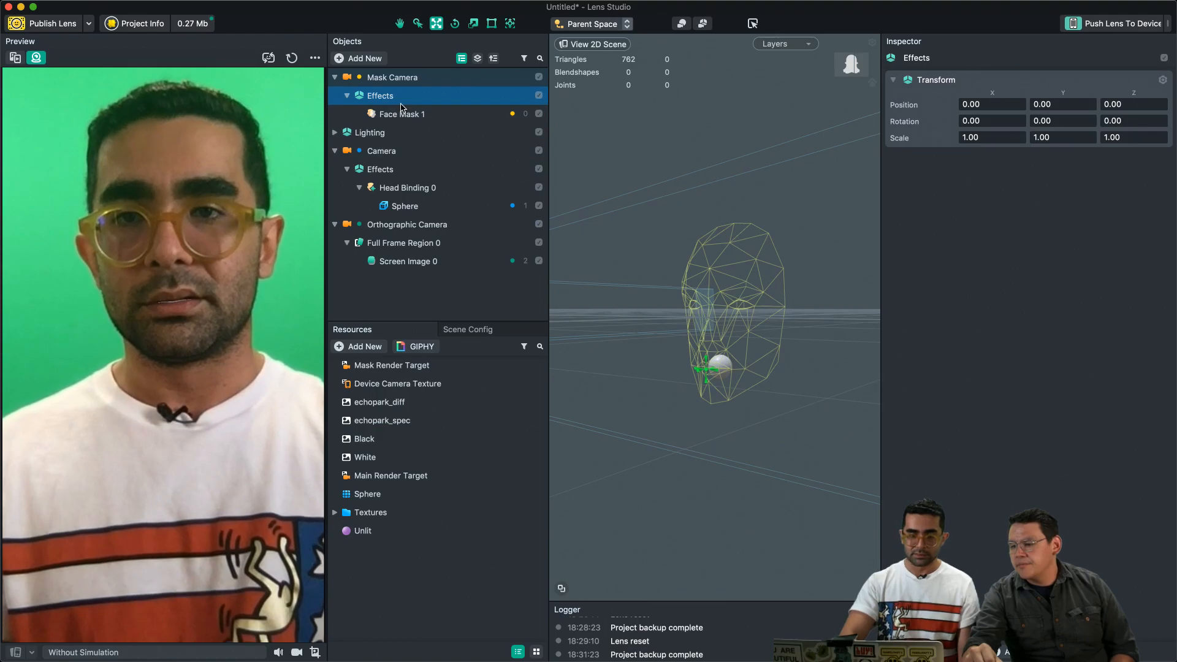
click(402, 114)
key(super+d)
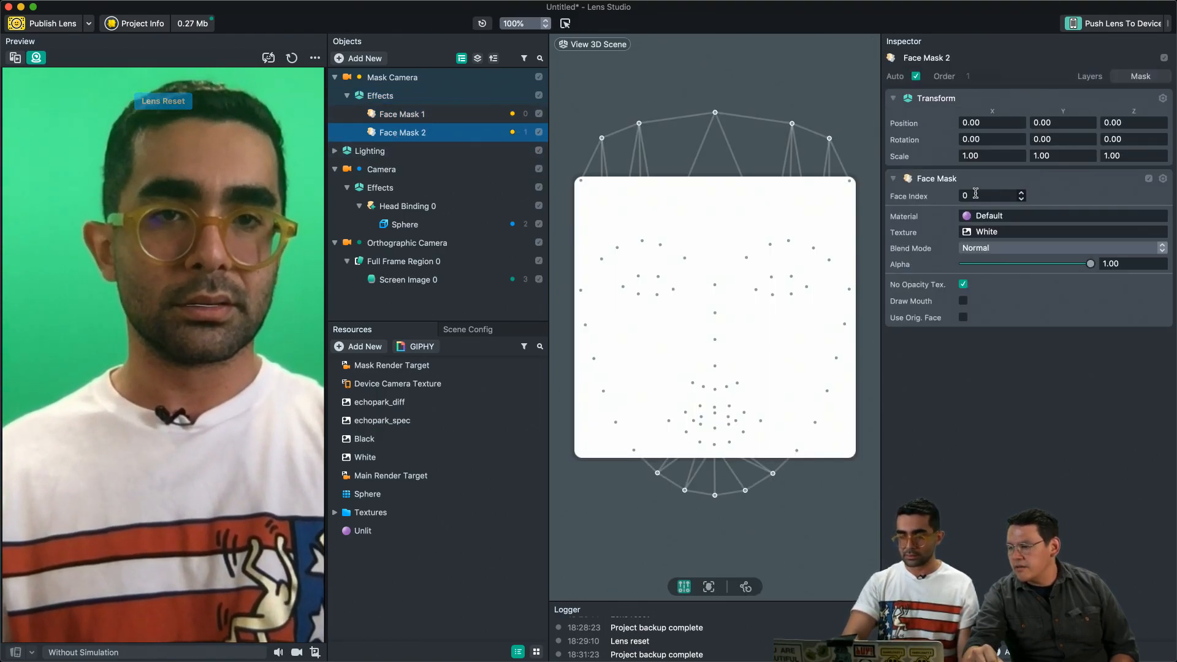
drag(976, 193, 935, 193)
text(1)
key(Return)
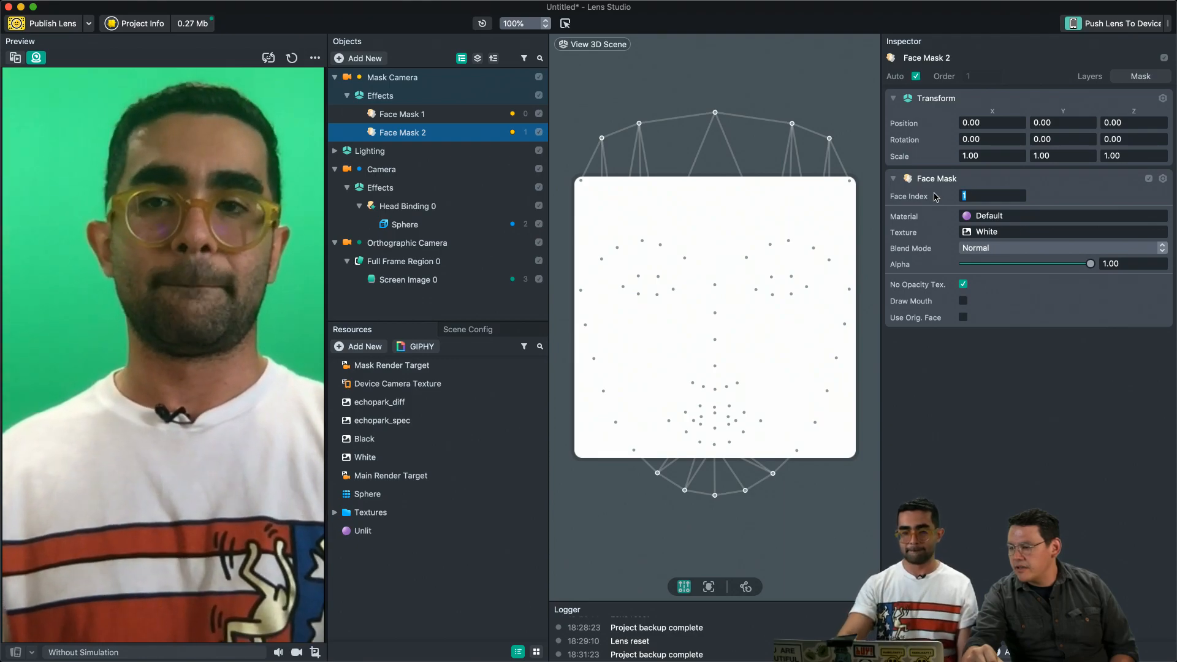
Step: Duplicate Head Binding 0 with its sphere under the main Camera's effects and set the copy's face index to 1
click(400, 206)
key(super+d)
click(360, 243)
click(403, 242)
drag(1022, 177, 979, 178)
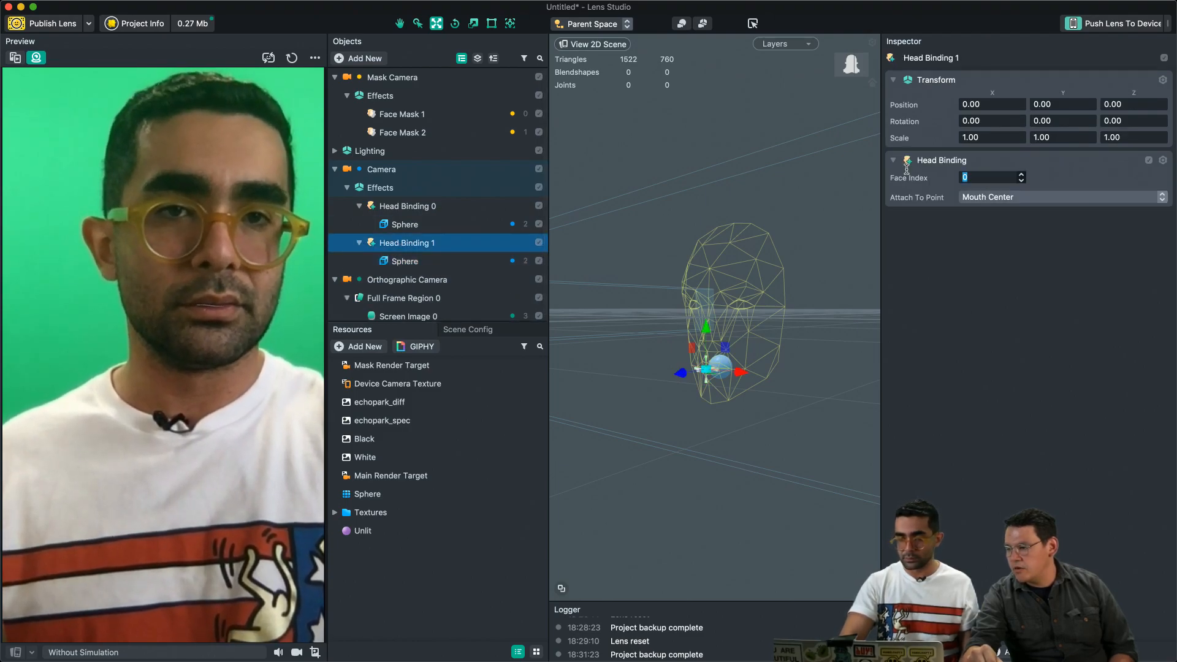
text(1)
key(Return)
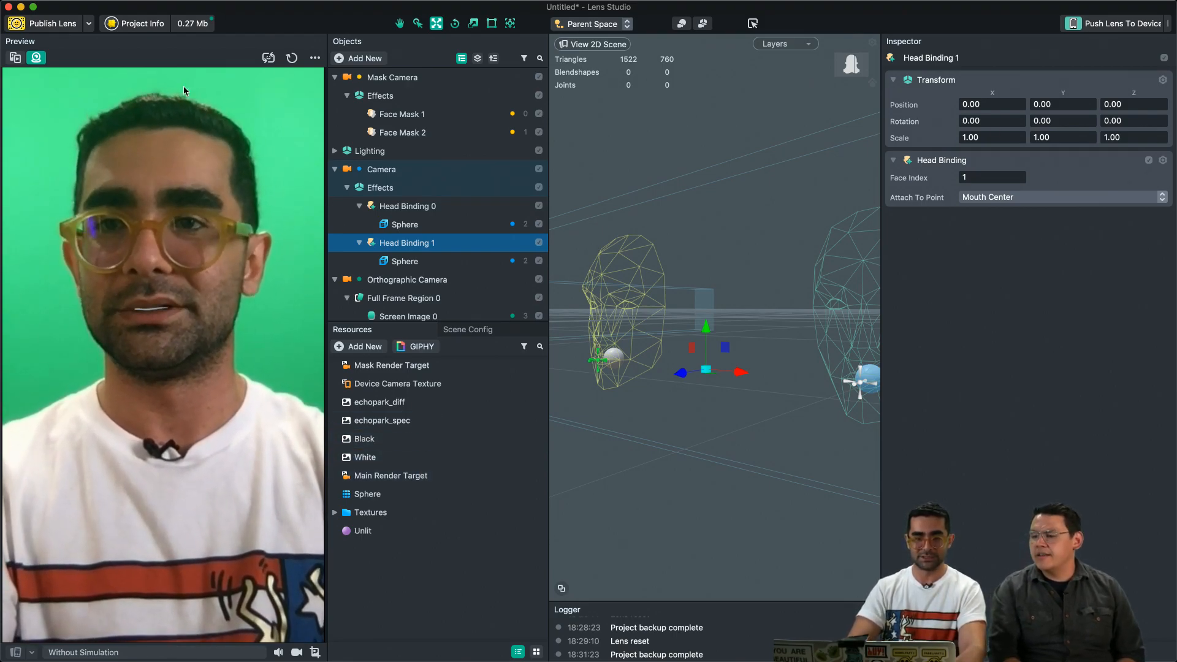
Step: Delete the Black texture from the resources and check the settings of Face Mask 1 and Face Mask 2
click(398, 115)
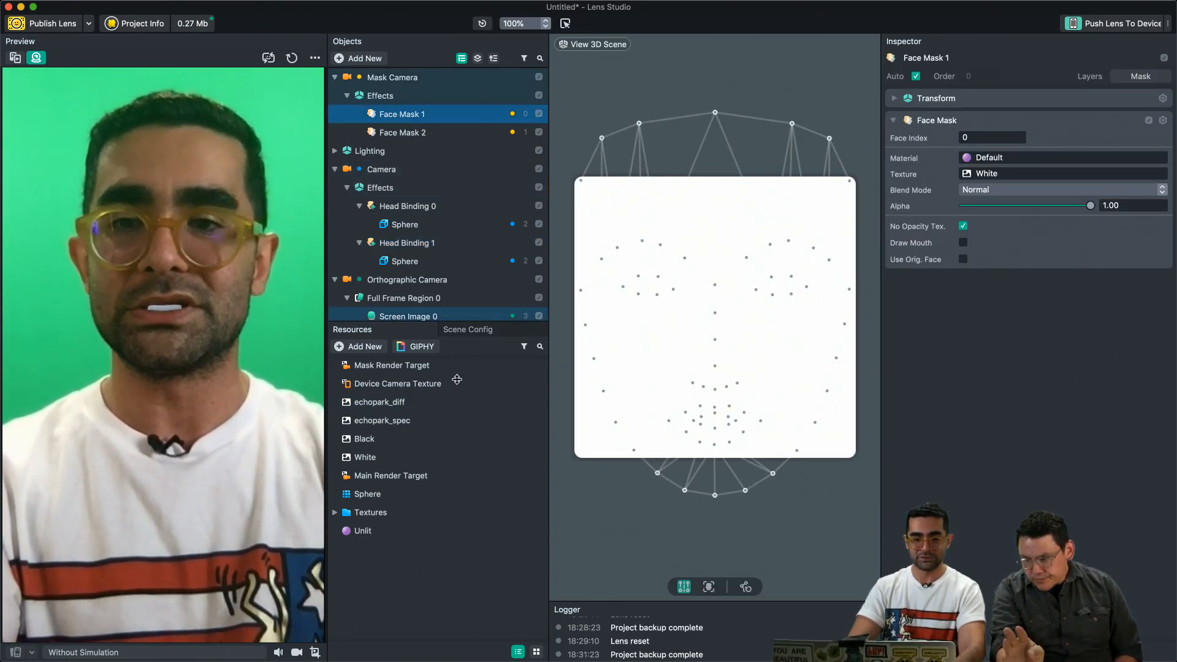
click(376, 440)
key(Delete)
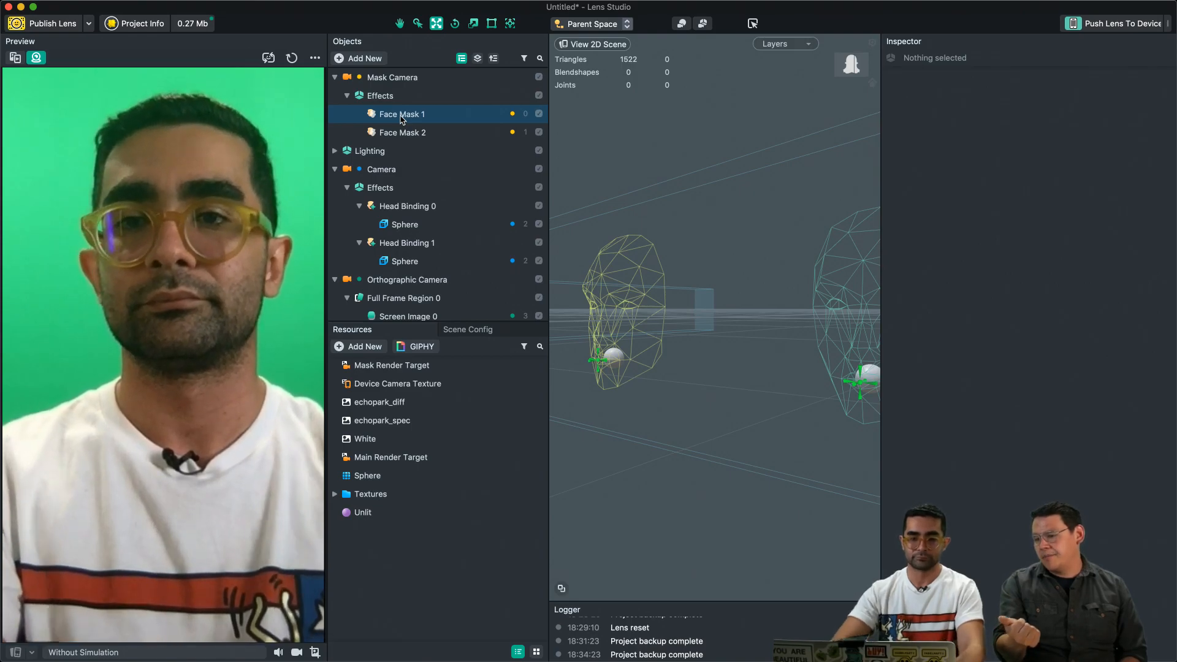
click(402, 116)
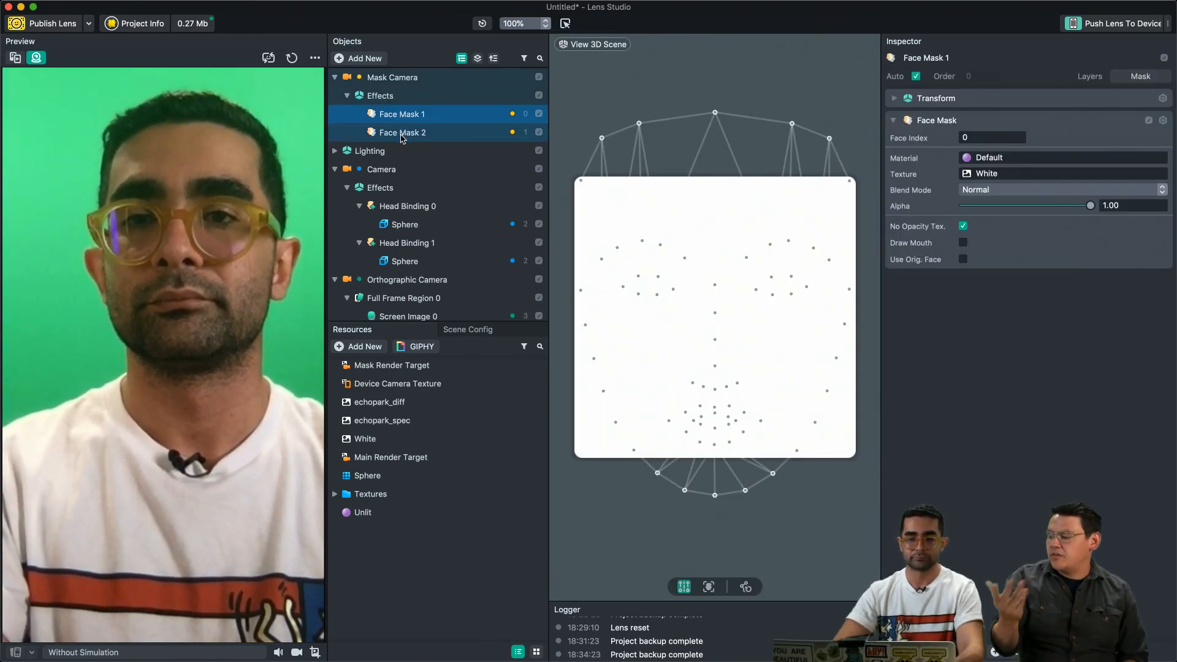
click(402, 138)
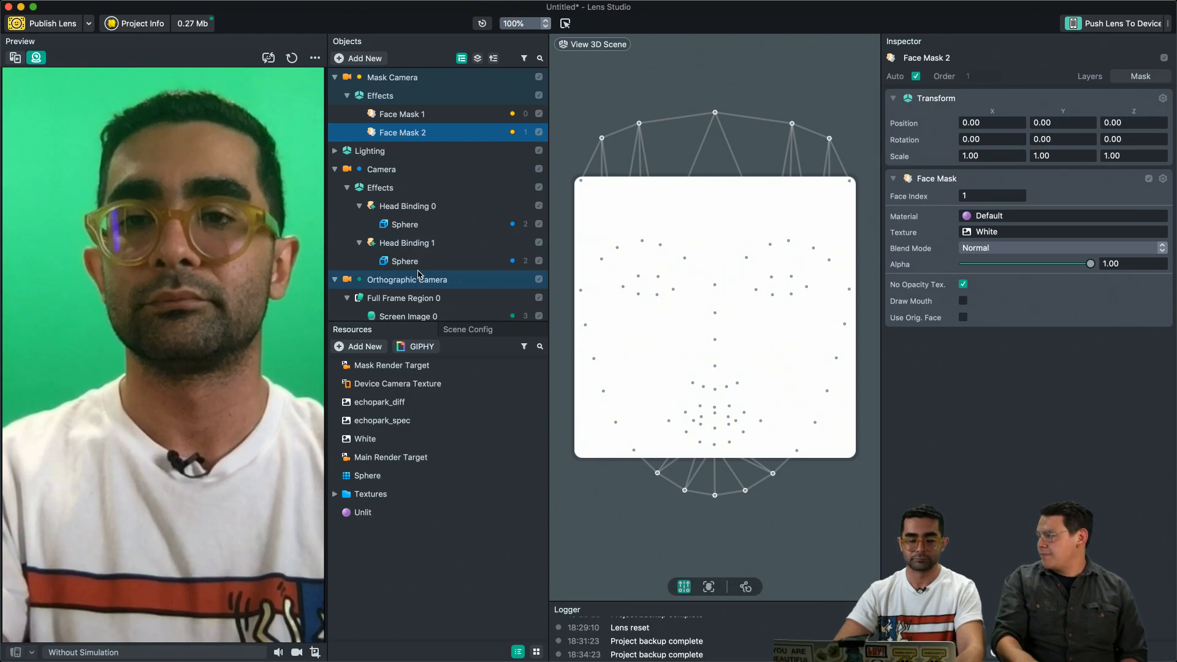